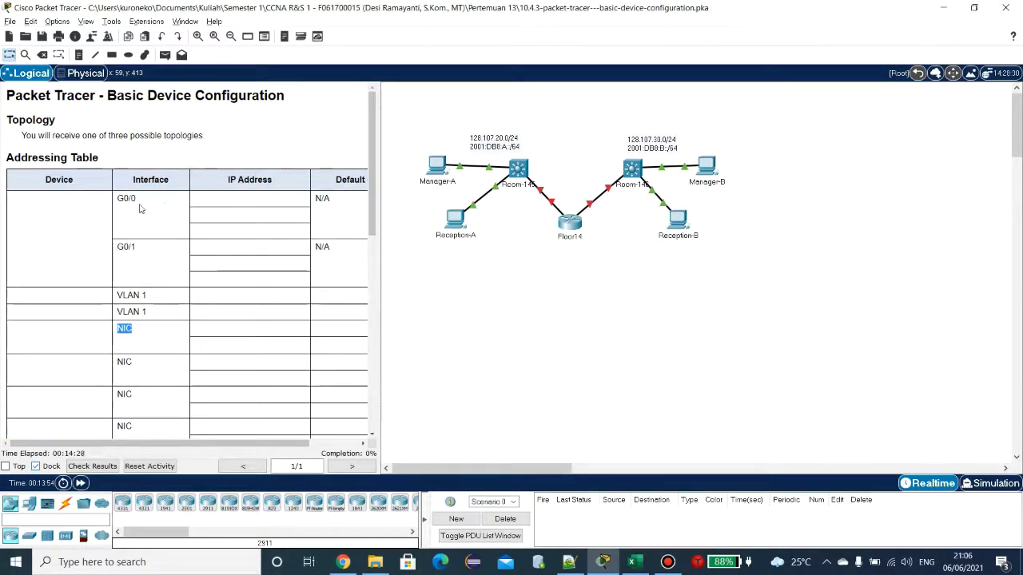
Step: Scroll the instructions past the Addressing Table to read the Objectives, Scenario and opening Requirements
{"action": "scroll", "coordinate": [128, 200], "scroll_direction": "down", "scroll_amount": 2}
{"action": "scroll", "coordinate": [127, 196], "scroll_direction": "down", "scroll_amount": 4}
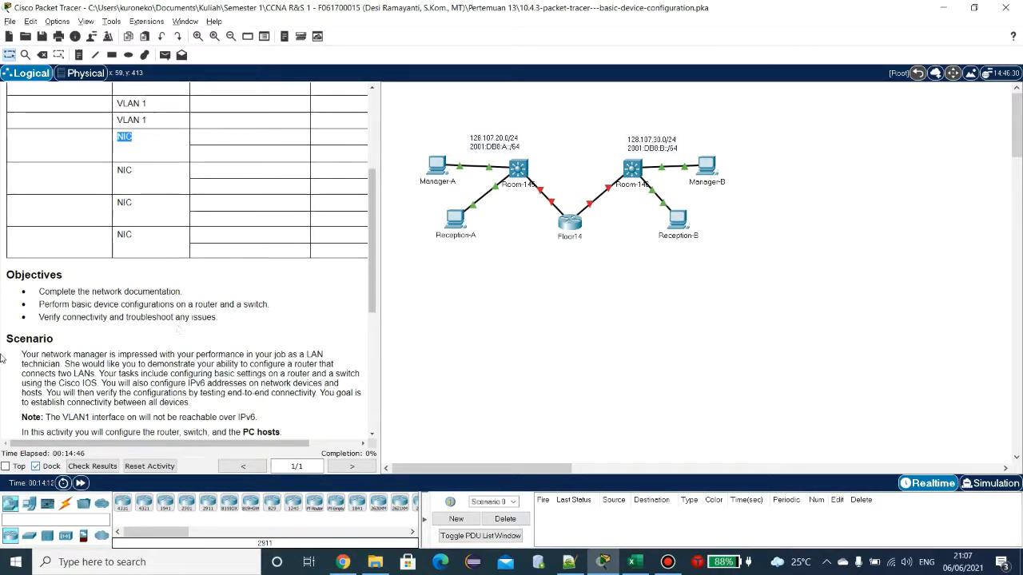
{"action": "scroll", "coordinate": [24, 352], "scroll_direction": "down", "scroll_amount": 2}
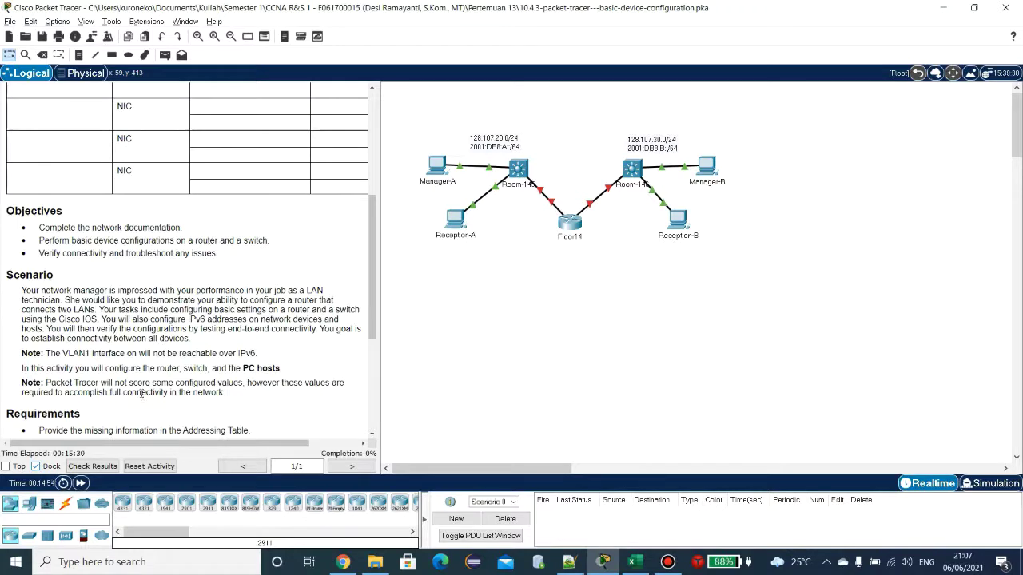
{"action": "scroll", "coordinate": [141, 392], "scroll_direction": "down", "scroll_amount": 1}
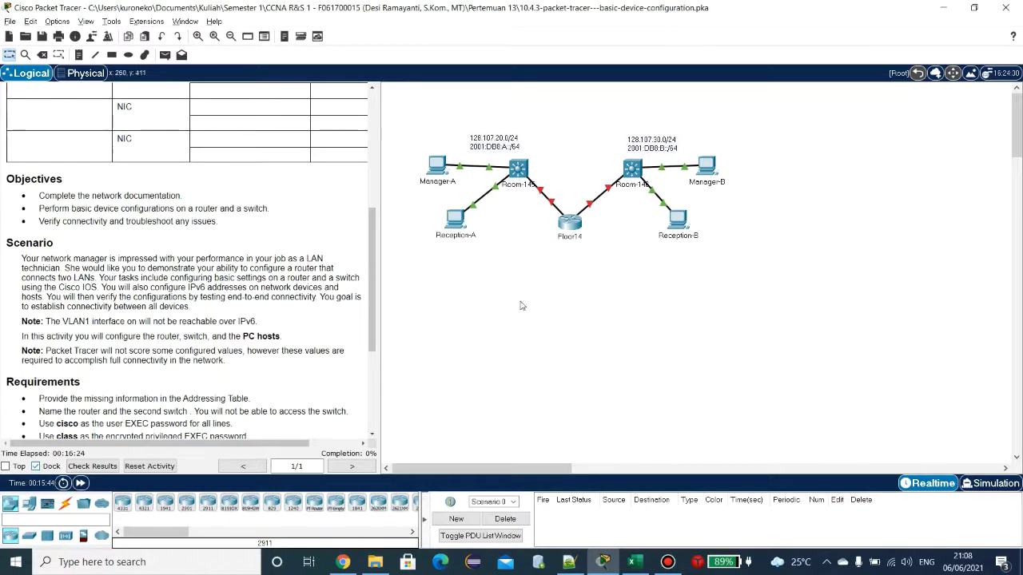
Step: Scroll through the full Requirements list, then back up to the empty Addressing Table
{"action": "scroll", "coordinate": [213, 307], "scroll_direction": "down", "scroll_amount": 1}
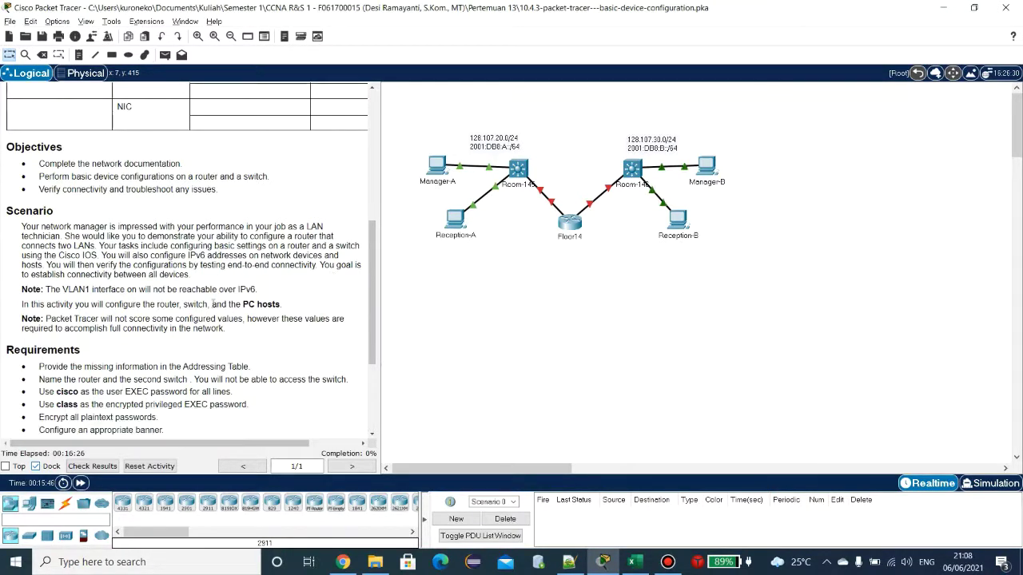
{"action": "scroll", "coordinate": [72, 303], "scroll_direction": "up", "scroll_amount": 1}
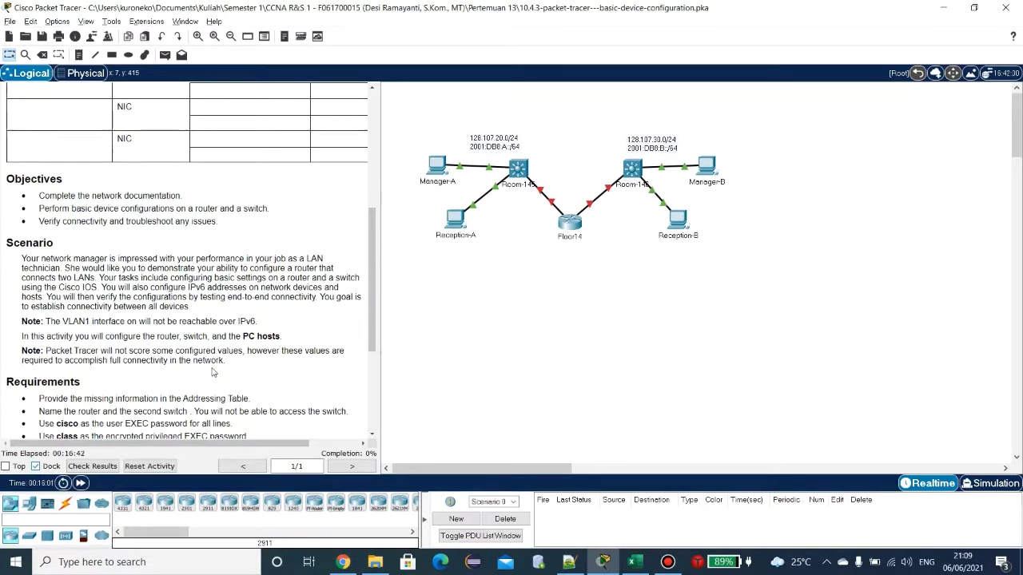
{"action": "scroll", "coordinate": [175, 333], "scroll_direction": "down", "scroll_amount": 3}
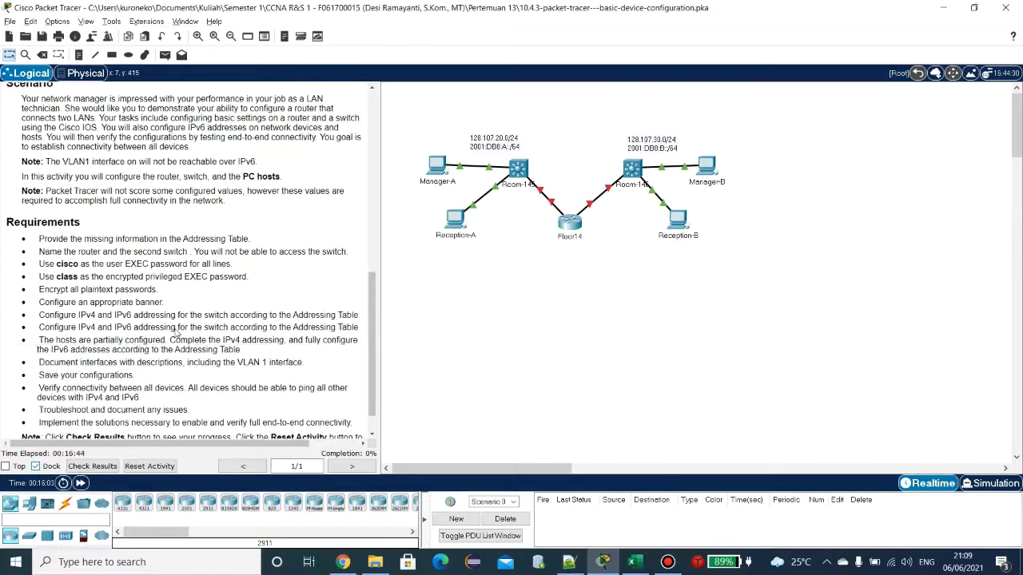
{"action": "scroll", "coordinate": [177, 329], "scroll_direction": "down", "scroll_amount": 1}
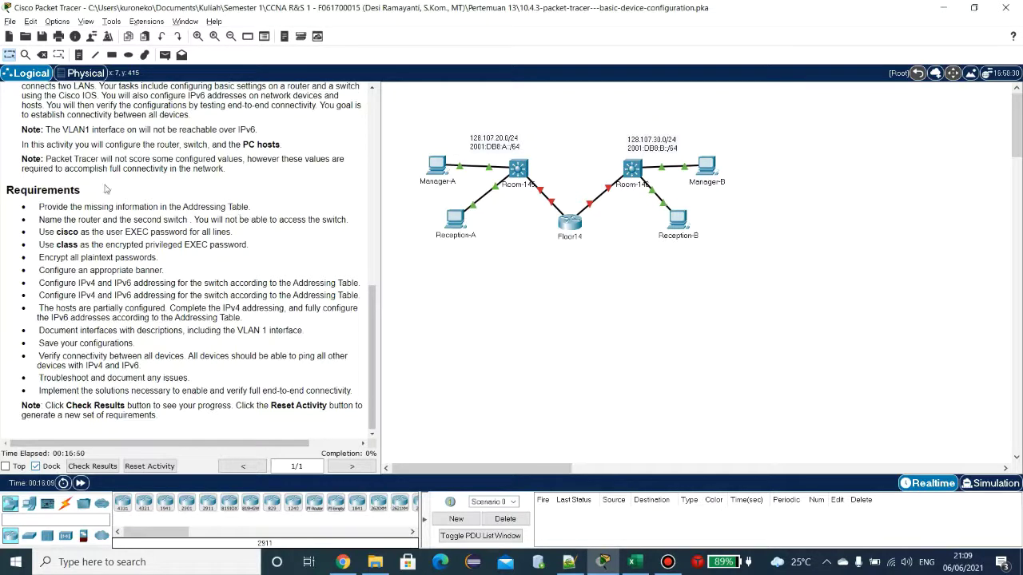
{"action": "scroll", "coordinate": [180, 345], "scroll_direction": "up", "scroll_amount": 1}
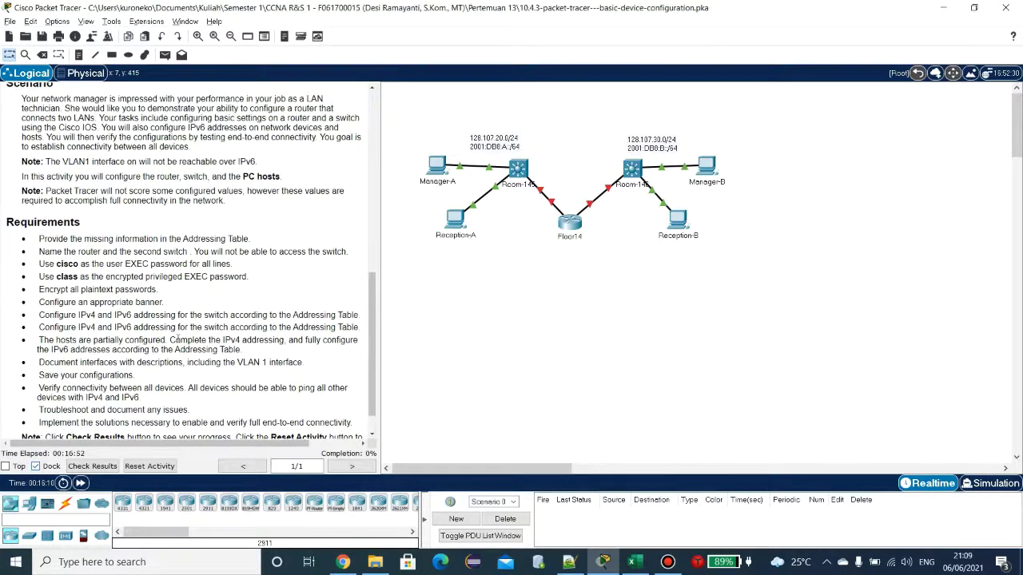
{"action": "scroll", "coordinate": [177, 339], "scroll_direction": "up", "scroll_amount": 8}
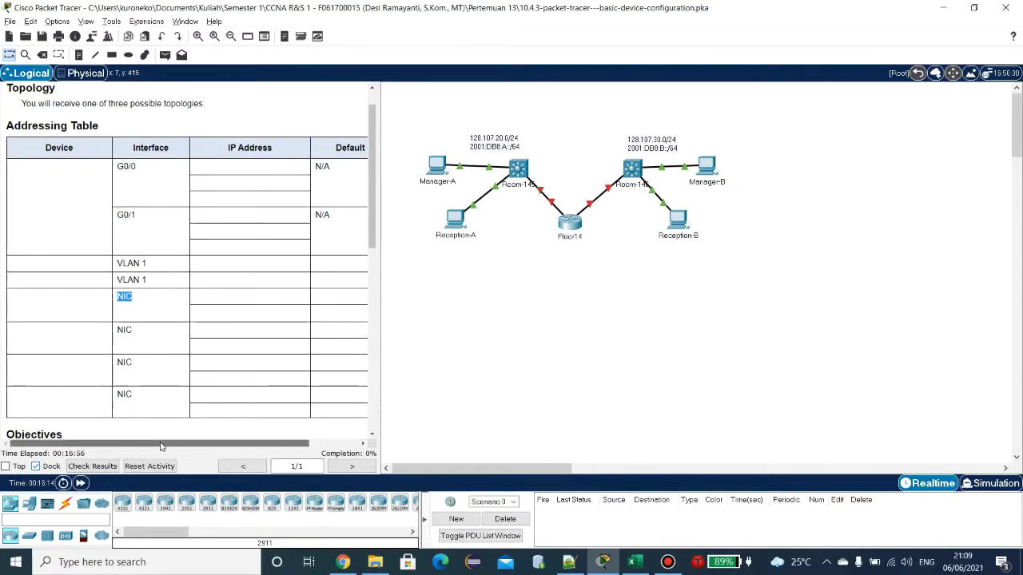
{"action": "left_click_drag", "start_coordinate": [160, 445], "coordinate": [124, 454]}
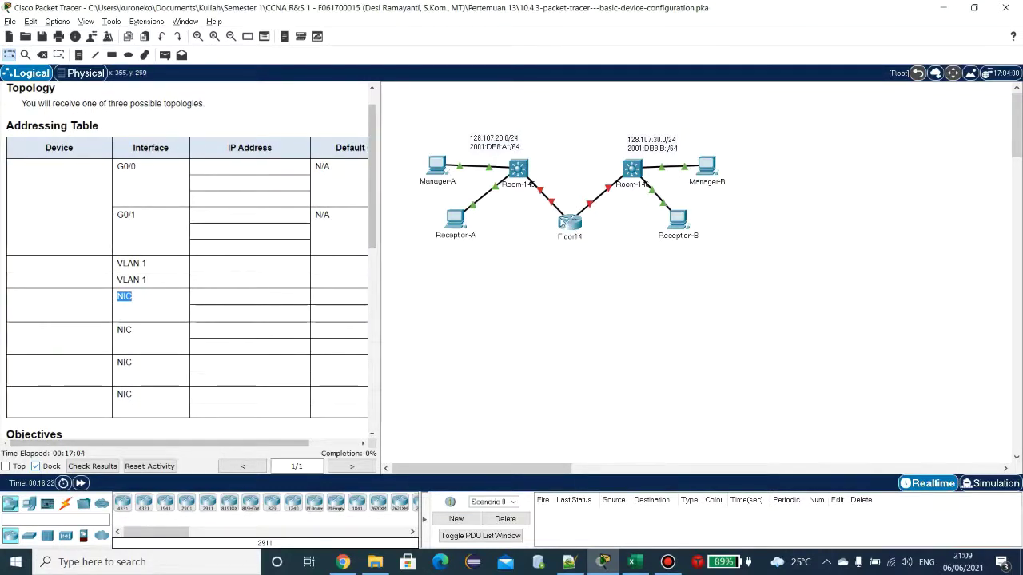
{"action": "left_click", "coordinate": [554, 199]}
{"action": "key", "text": "Delete"}
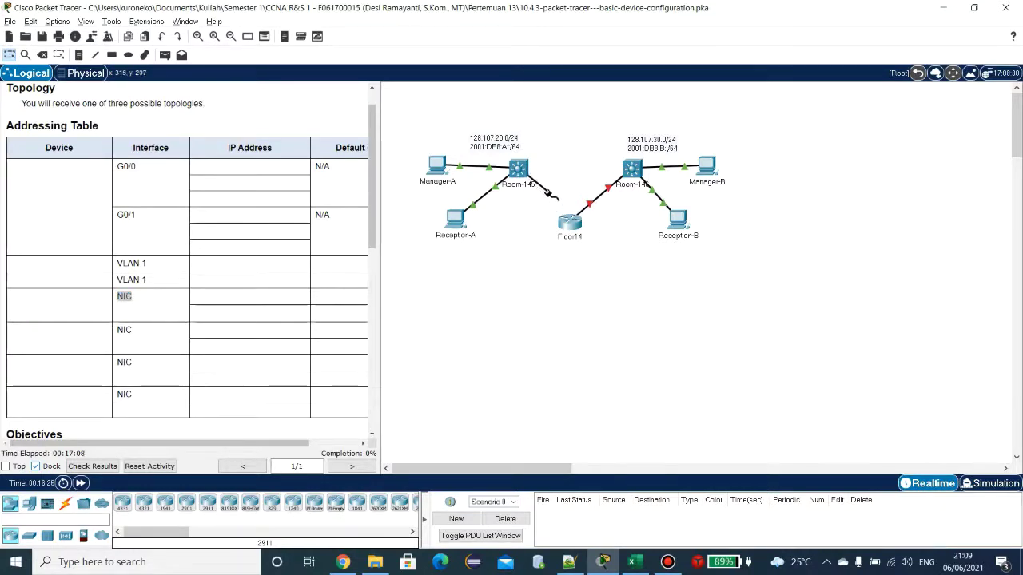
{"action": "left_click", "coordinate": [569, 222]}
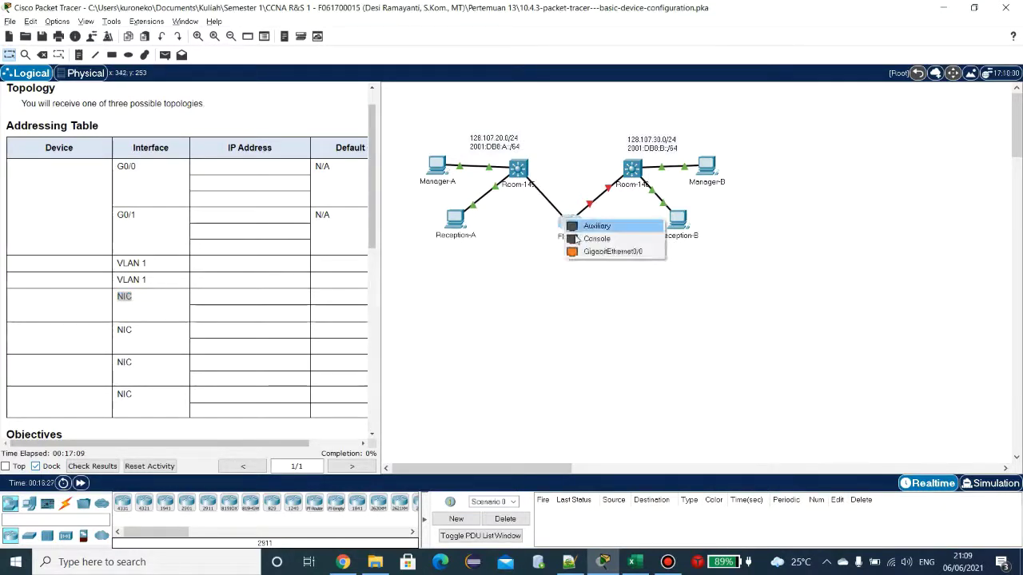
{"action": "left_click", "coordinate": [511, 275]}
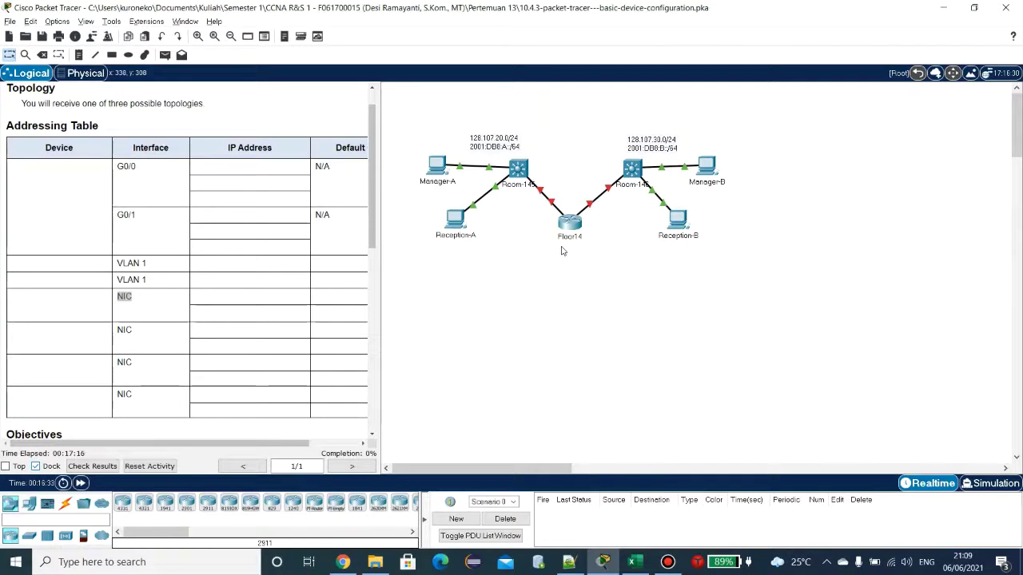
{"action": "scroll", "coordinate": [151, 336], "scroll_direction": "down", "scroll_amount": 2}
{"action": "scroll", "coordinate": [148, 336], "scroll_direction": "up", "scroll_amount": 3}
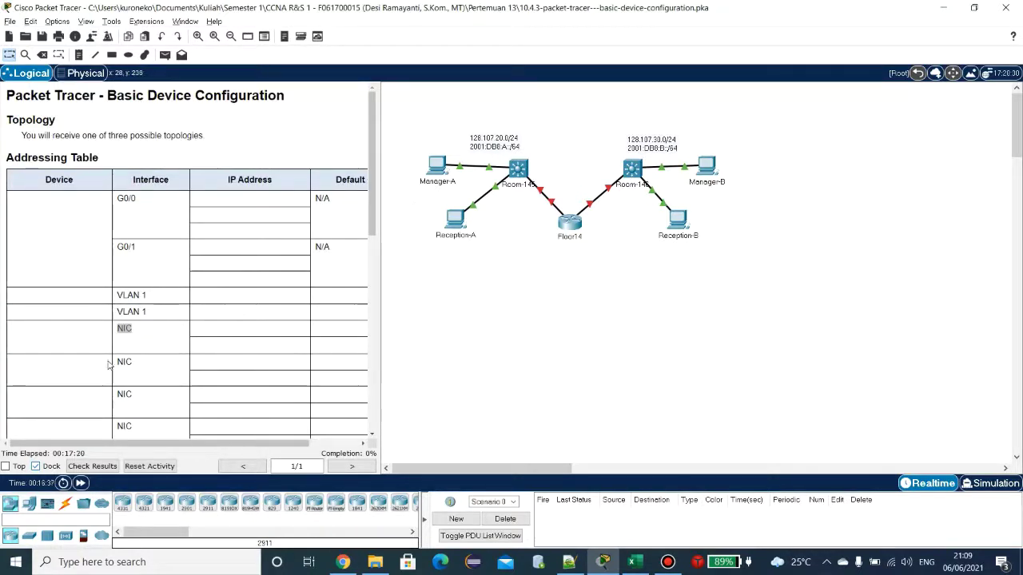
Step: Run ipconfig /all in Manager-A's command prompt
{"action": "left_click", "coordinate": [441, 166]}
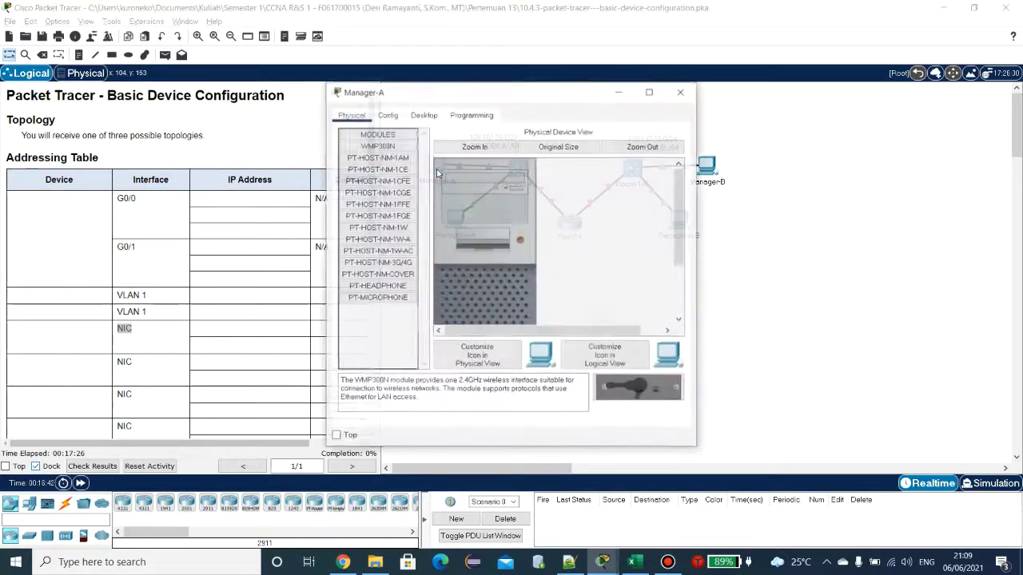
{"action": "left_click", "coordinate": [425, 114]}
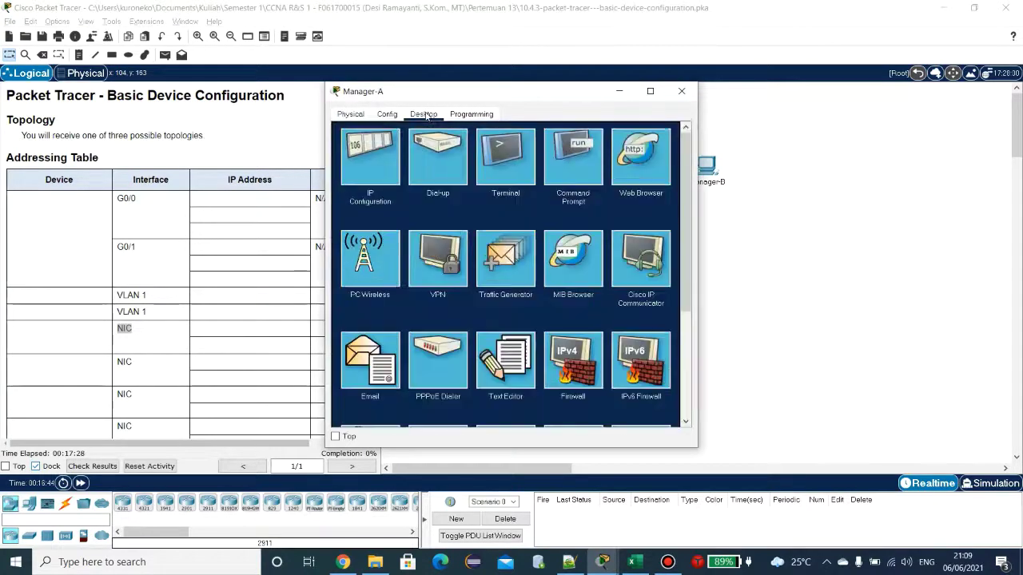
{"action": "left_click", "coordinate": [574, 166]}
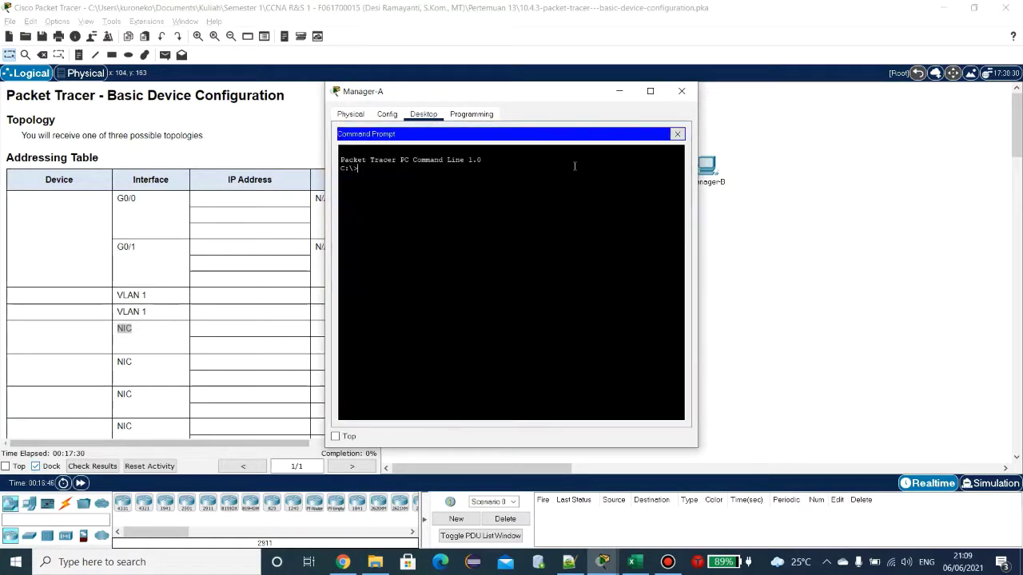
{"action": "type", "text": "ipconfig /all"}
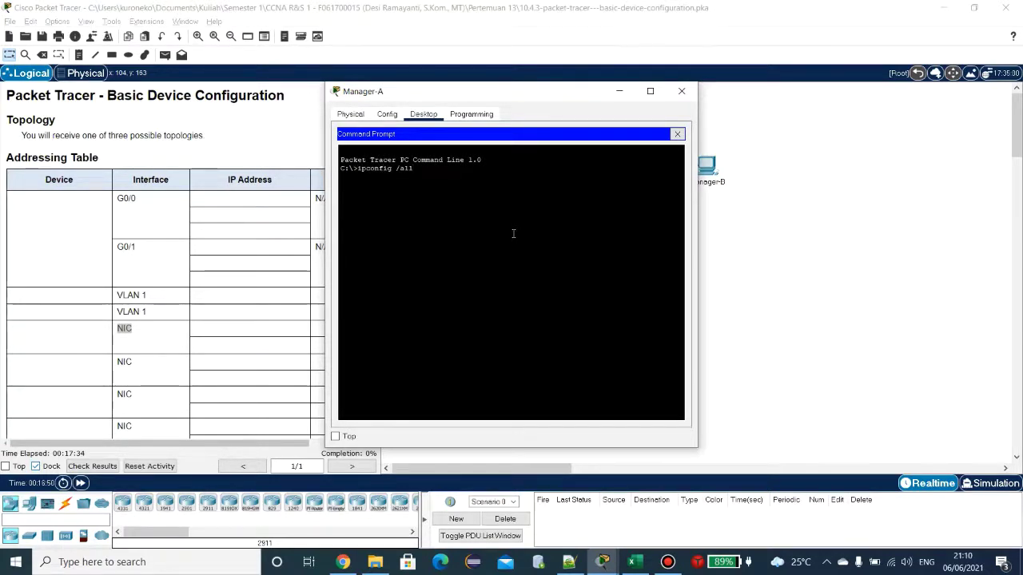
{"action": "key", "text": "Return"}
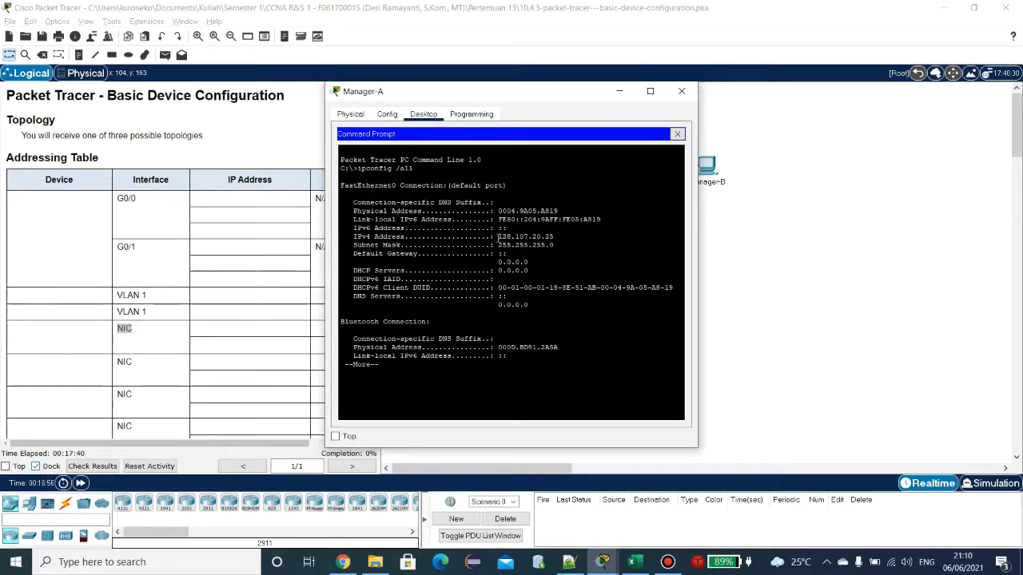
Step: Copy Manager-A's IPv4 address 128.107.20.25 and switch to the Excel workbook
{"action": "left_click_drag", "start_coordinate": [499, 237], "coordinate": [554, 238]}
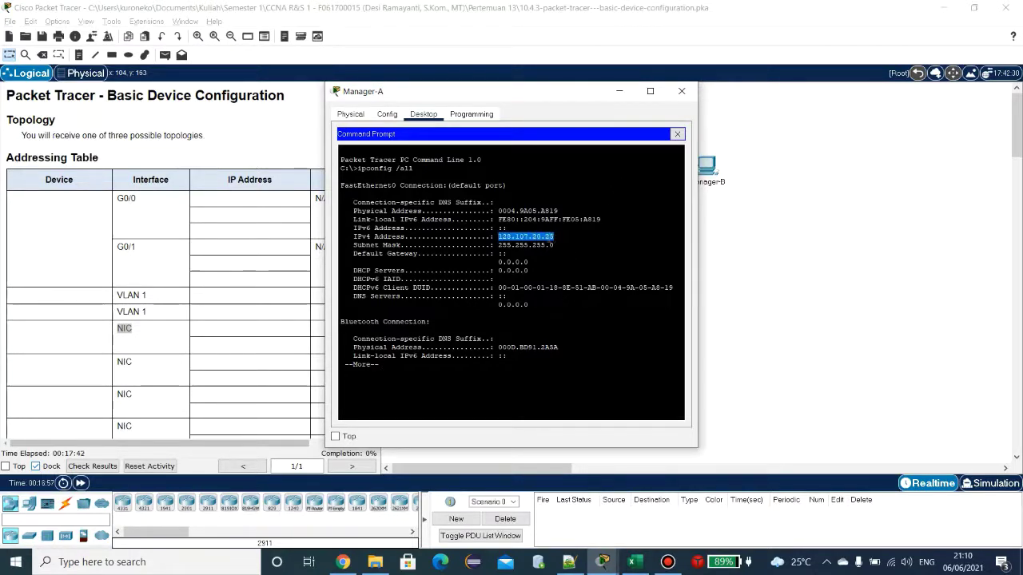
{"action": "right_click", "coordinate": [544, 238]}
{"action": "left_click", "coordinate": [566, 245]}
{"action": "left_click", "coordinate": [631, 562]}
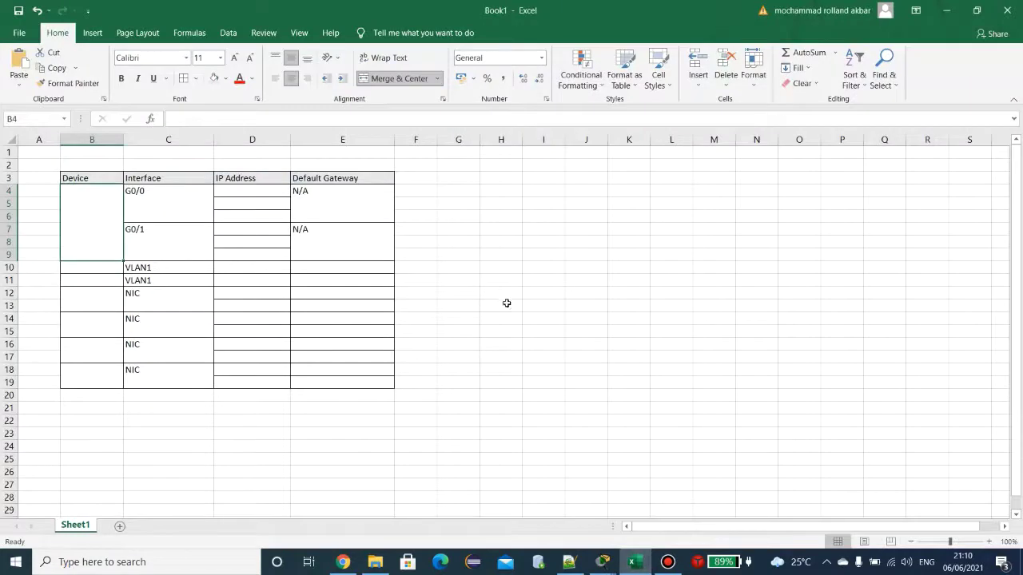
Step: Enter Manager A in cell B12 and centre it vertically with Middle Align
{"action": "left_click", "coordinate": [88, 304]}
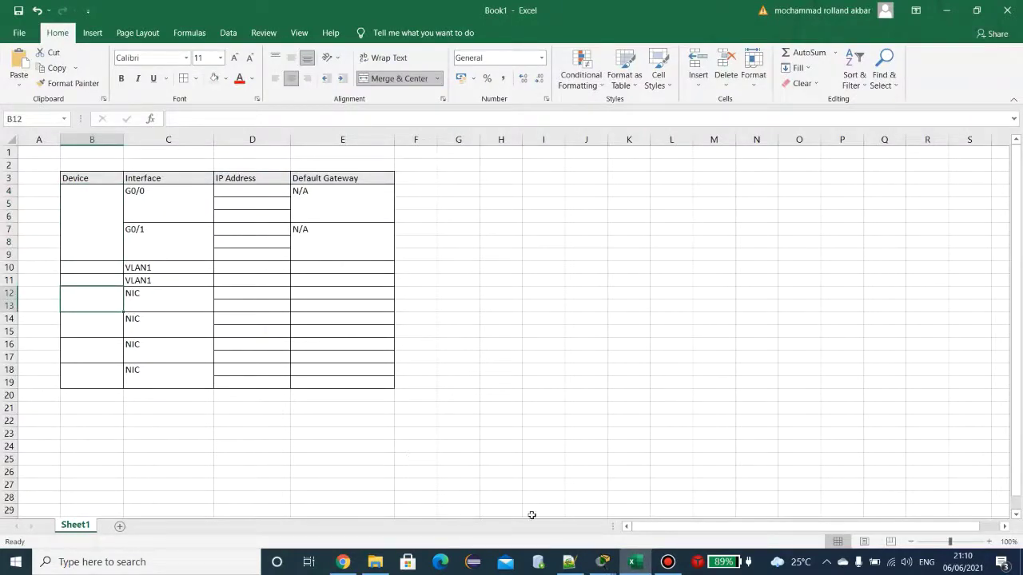
{"action": "mouse_move", "coordinate": [614, 565]}
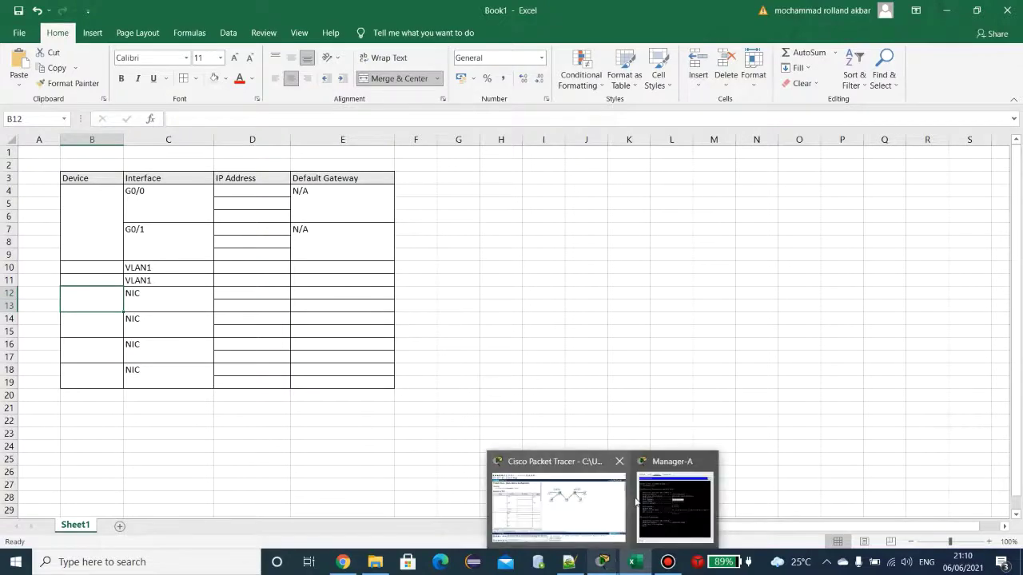
{"action": "left_click", "coordinate": [605, 512]}
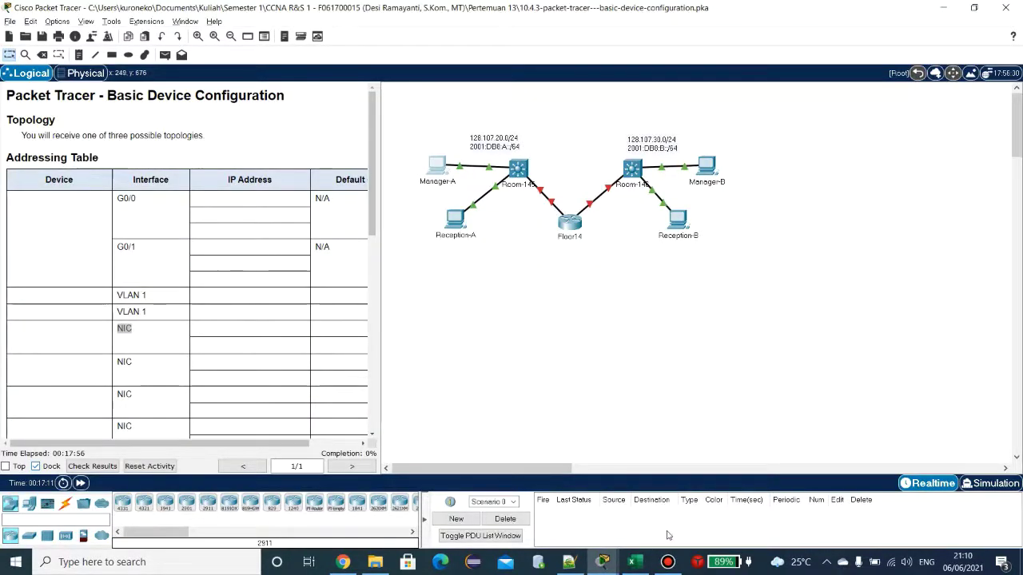
{"action": "key", "text": "alt+Tab"}
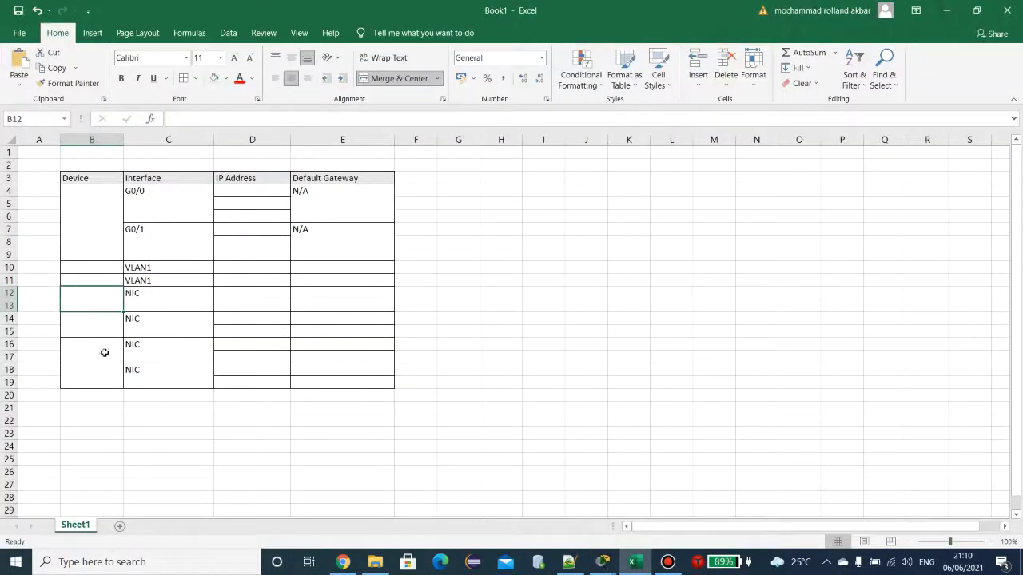
{"action": "type", "text": "Manager A"}
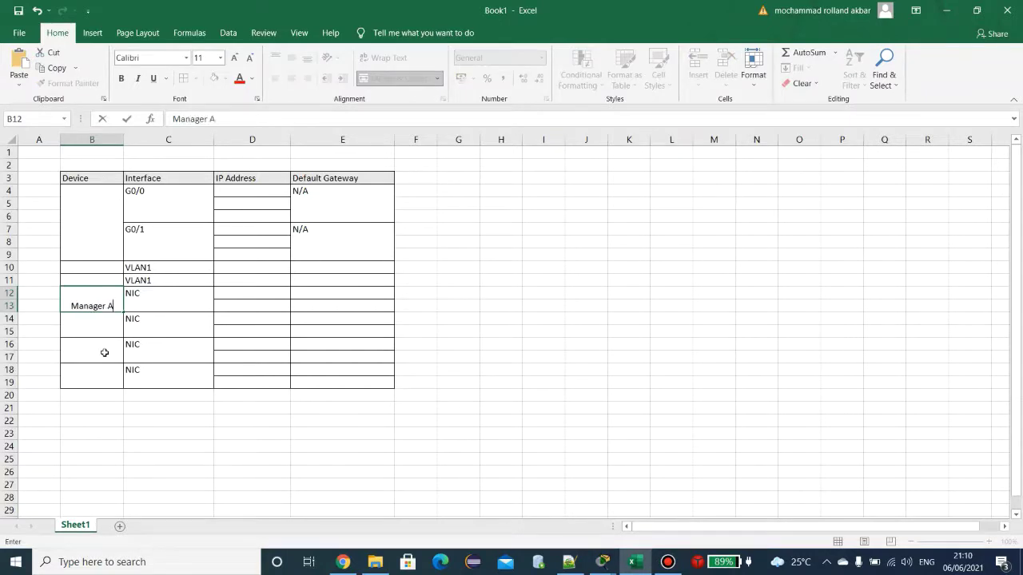
{"action": "left_click", "coordinate": [85, 239]}
{"action": "left_click", "coordinate": [107, 384], "text": "shift"}
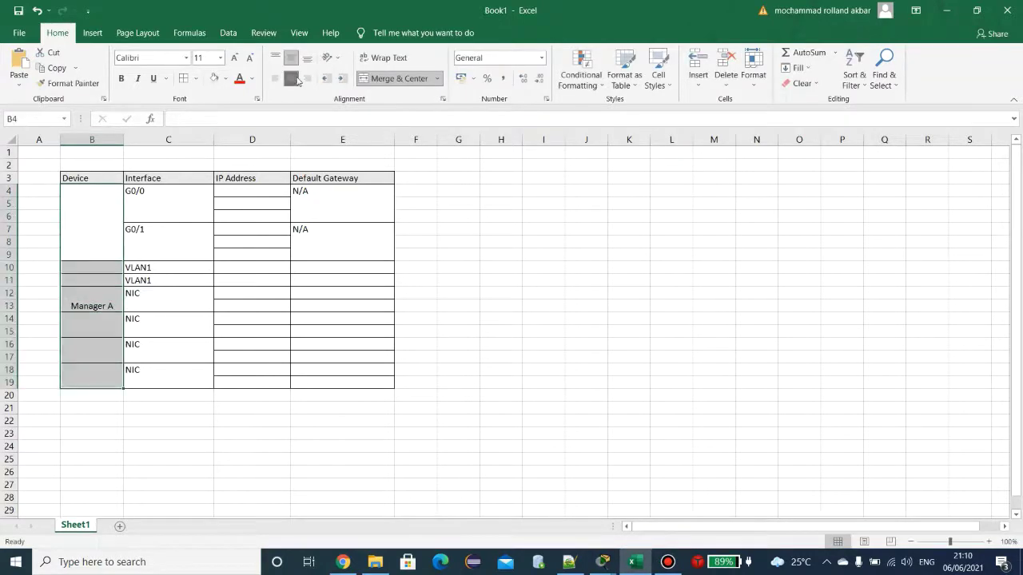
{"action": "left_click", "coordinate": [89, 297]}
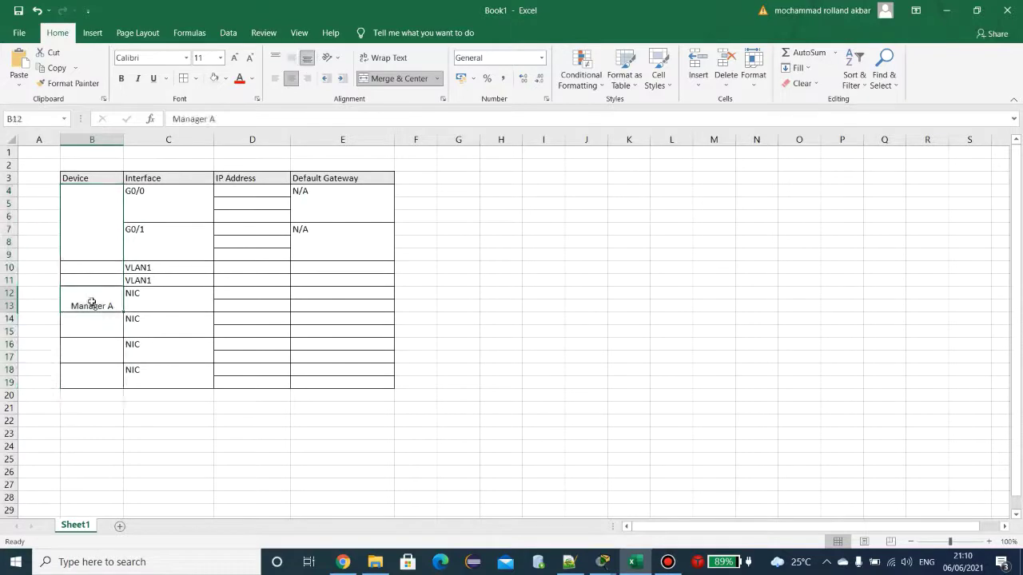
{"action": "left_click", "coordinate": [98, 372], "text": "shift"}
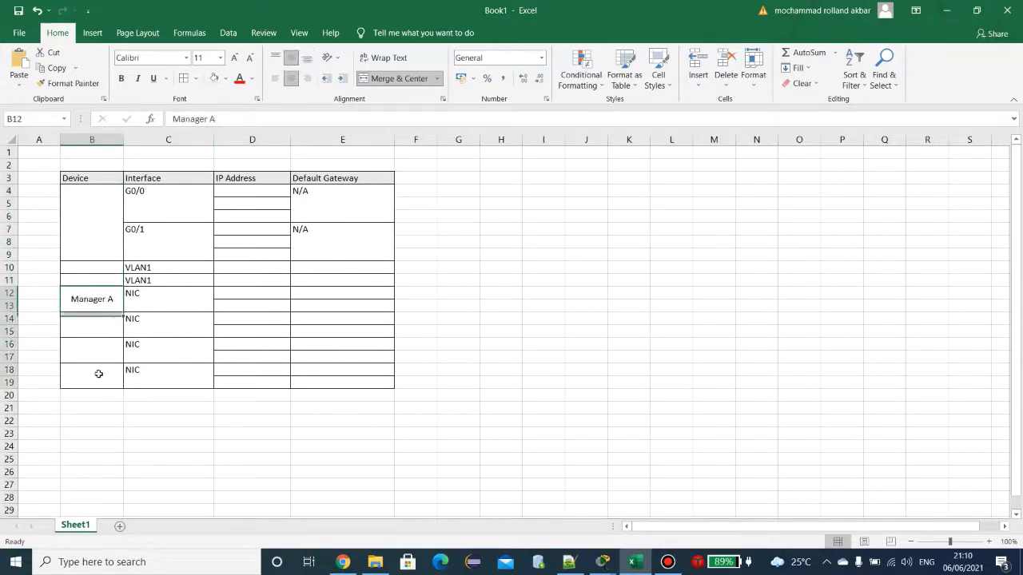
{"action": "left_click", "coordinate": [292, 58]}
Step: Paste 128.107.20.25 into D12 and bring back Manager-A's command prompt
{"action": "left_click", "coordinate": [234, 294]}
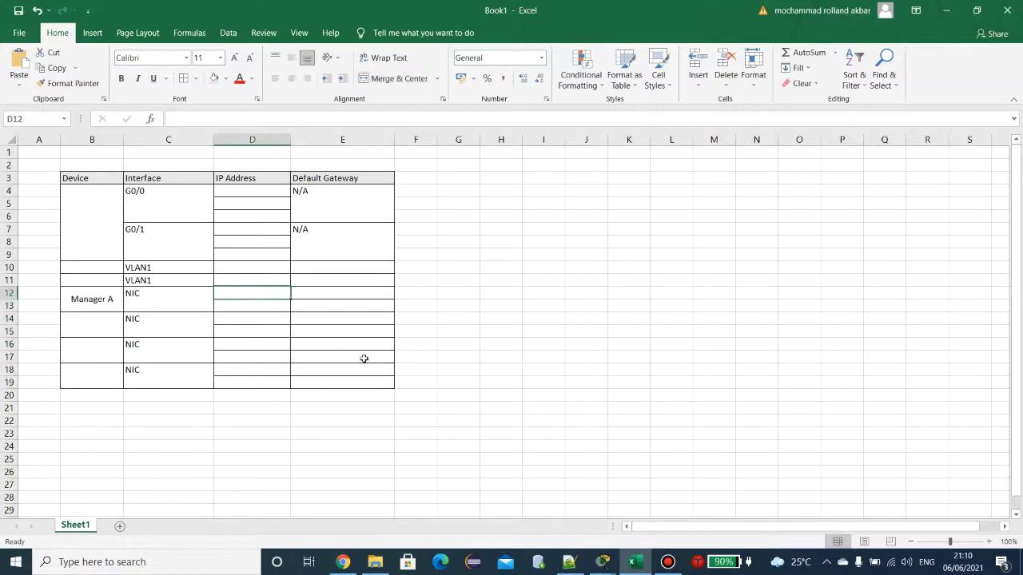
{"action": "key", "text": "ctrl+v"}
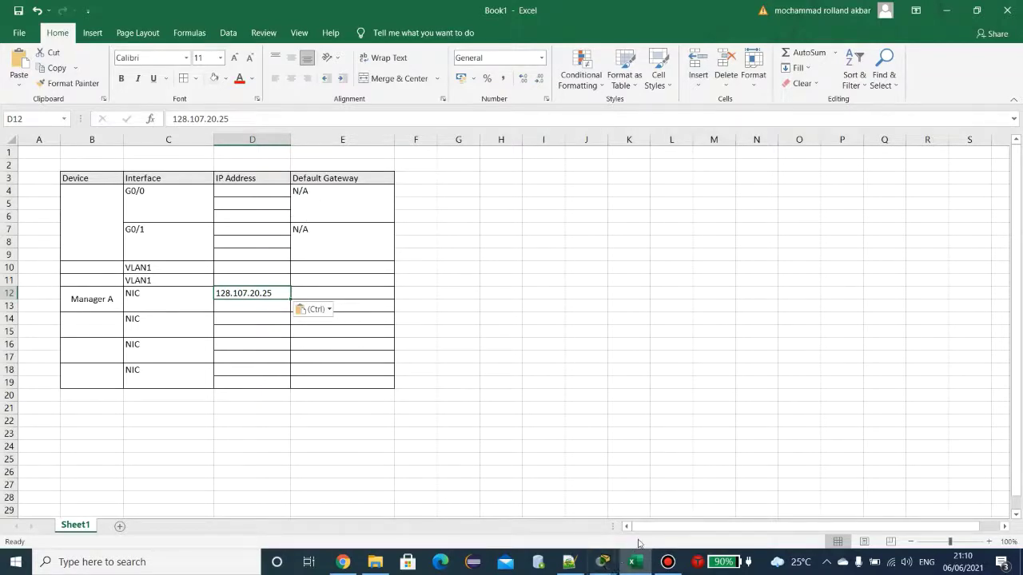
{"action": "left_click", "coordinate": [607, 564]}
{"action": "left_click", "coordinate": [668, 506]}
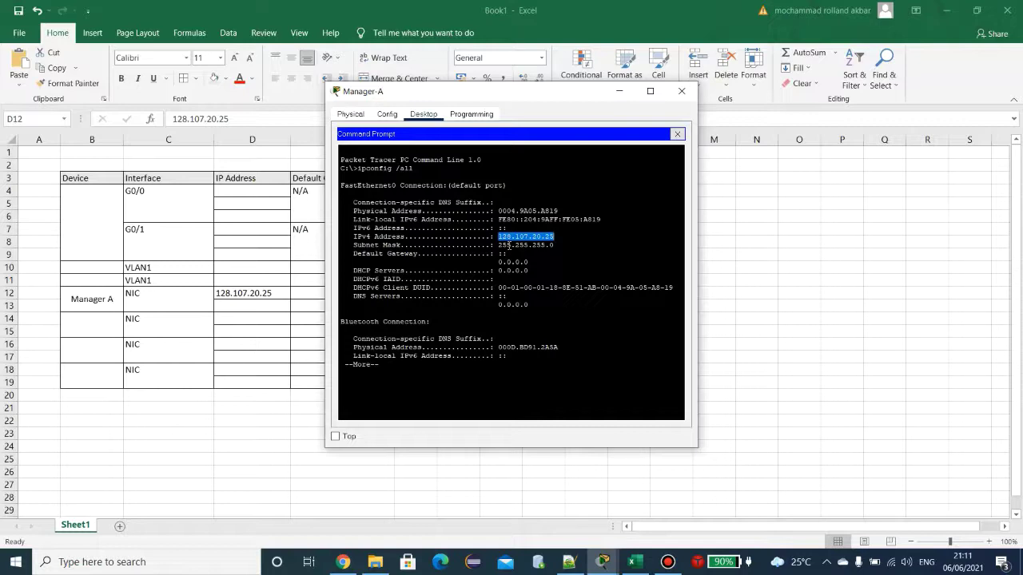
Step: Run ipv6config /all on Manager-A and select its empty IPv6 Address line
{"action": "left_click", "coordinate": [588, 344]}
{"action": "key", "text": "Return"}
{"action": "key", "text": "Return"}
{"action": "key", "text": "Return"}
{"action": "key", "text": "Return"}
{"action": "key", "text": "Return"}
{"action": "key", "text": "Return"}
{"action": "key", "text": "Return"}
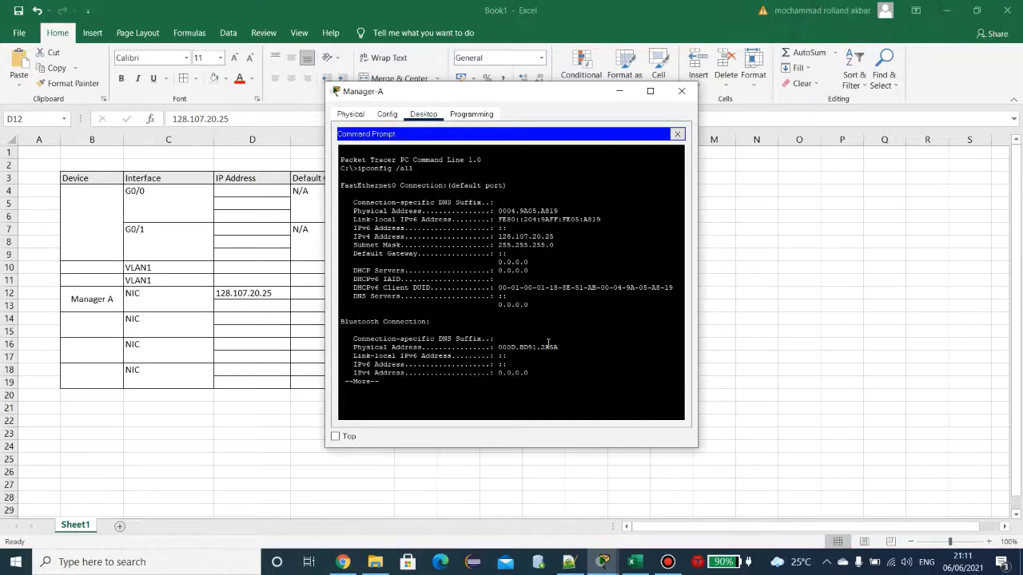
{"action": "key", "text": "Return"}
{"action": "key", "text": "Return"}
{"action": "key", "text": "Return"}
{"action": "key", "text": "Return"}
{"action": "key", "text": "Return"}
{"action": "key", "text": "Return"}
{"action": "key", "text": "Return"}
{"action": "key", "text": "Return"}
{"action": "key", "text": "Return"}
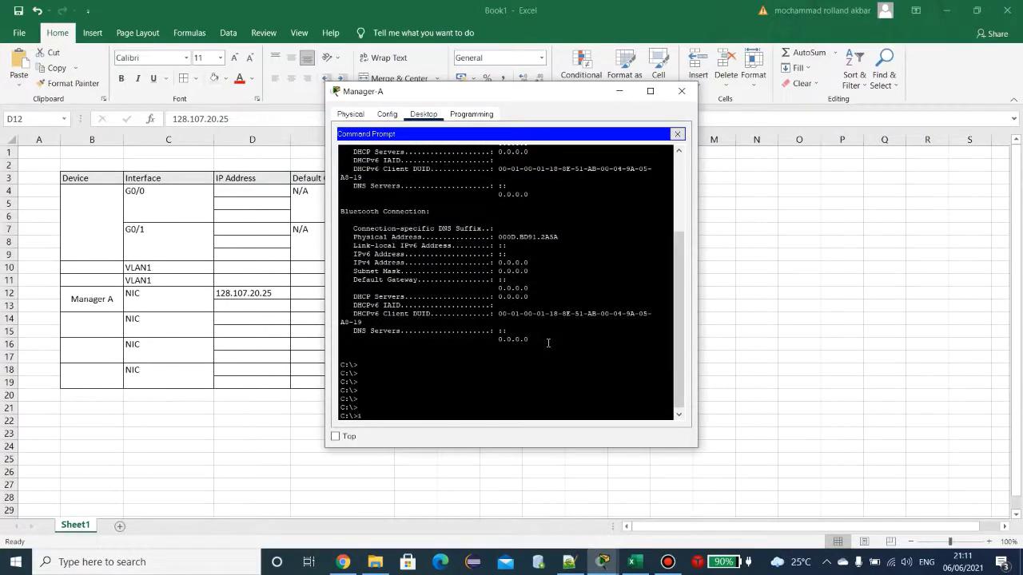
{"action": "type", "text": "ipc"}
{"action": "scroll", "coordinate": [548, 343], "scroll_direction": "up", "scroll_amount": 5}
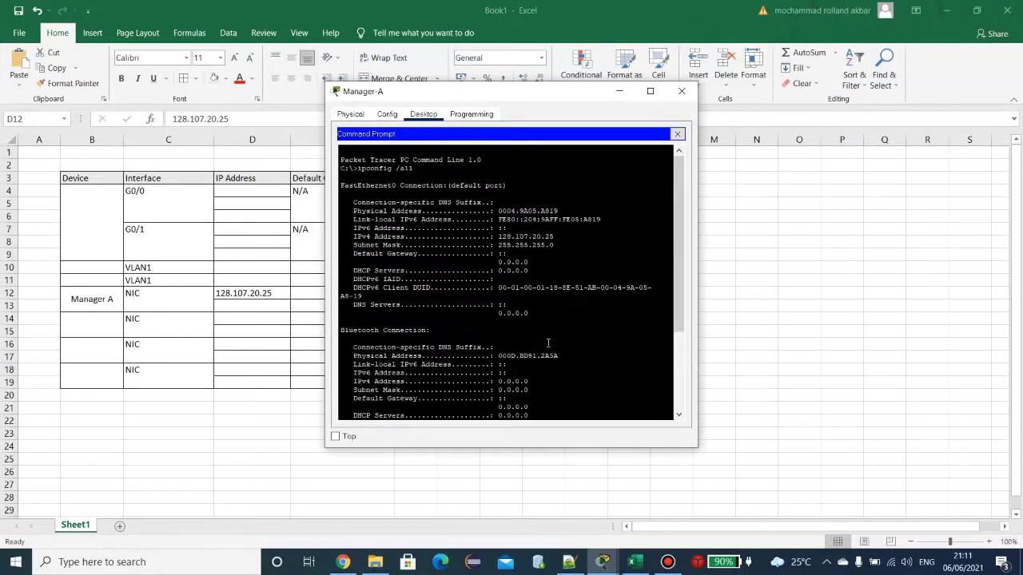
{"action": "scroll", "coordinate": [548, 343], "scroll_direction": "down", "scroll_amount": 5}
{"action": "type", "text": "on"}
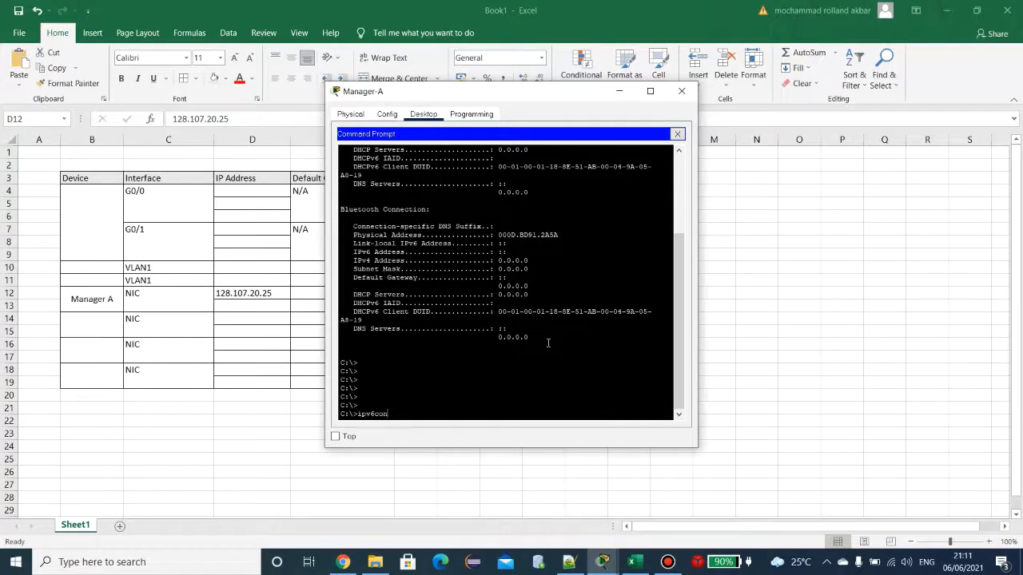
{"action": "type", "text": "fig /all"}
{"action": "key", "text": "Return"}
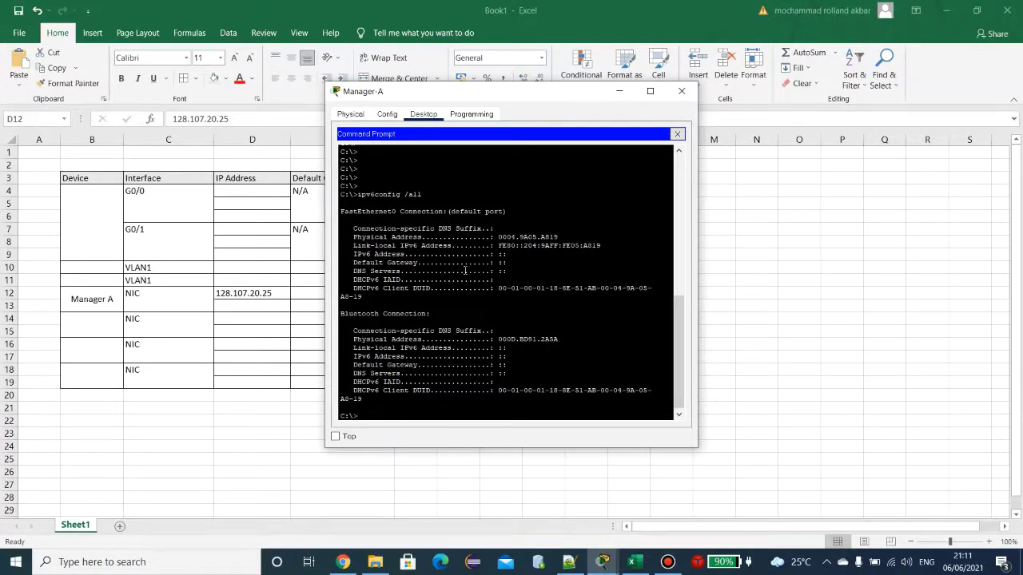
{"action": "scroll", "coordinate": [466, 268], "scroll_direction": "up", "scroll_amount": 1}
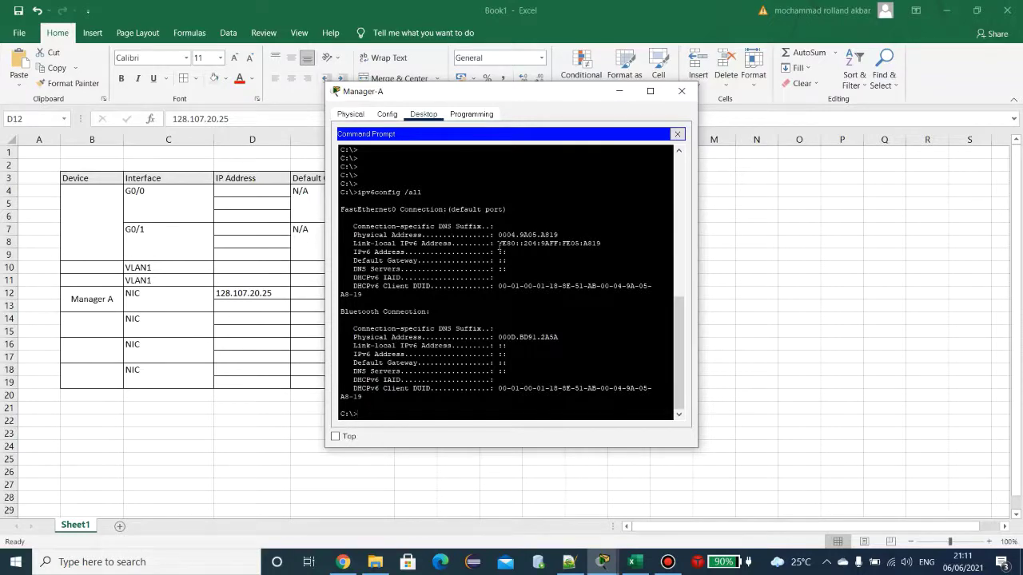
{"action": "scroll", "coordinate": [500, 246], "scroll_direction": "up", "scroll_amount": 5}
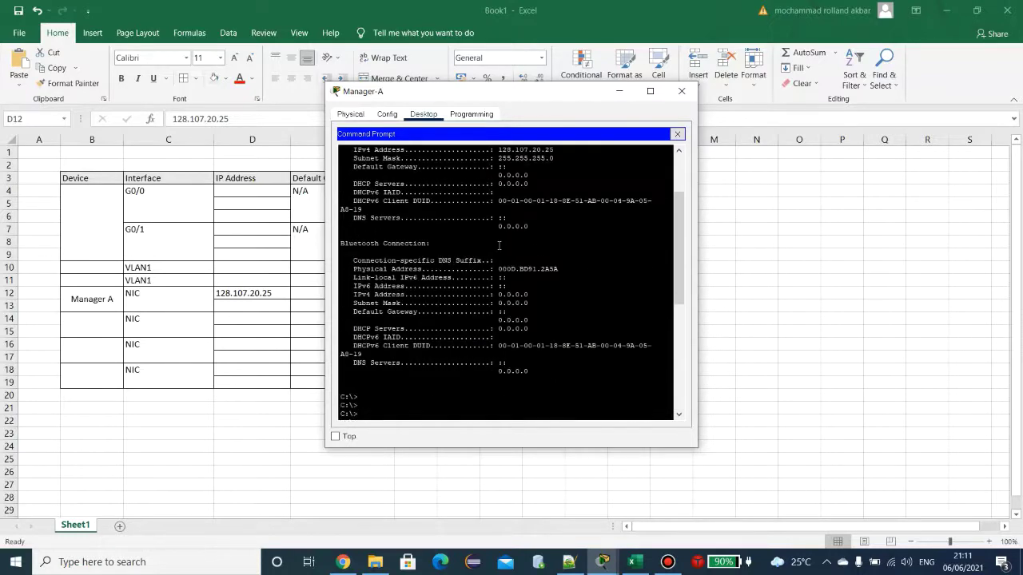
{"action": "scroll", "coordinate": [501, 246], "scroll_direction": "down", "scroll_amount": 3}
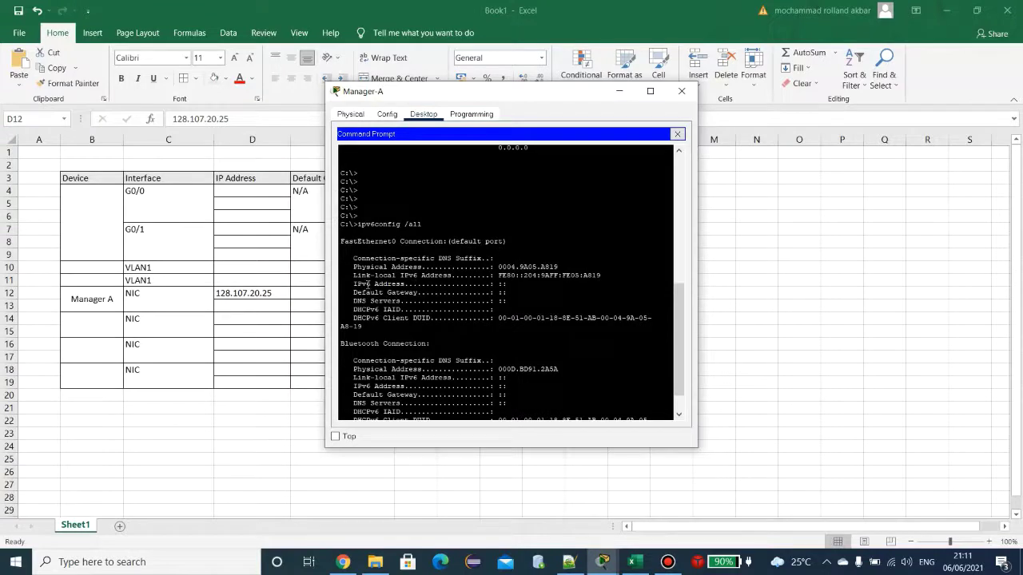
{"action": "left_click_drag", "start_coordinate": [352, 284], "coordinate": [516, 286]}
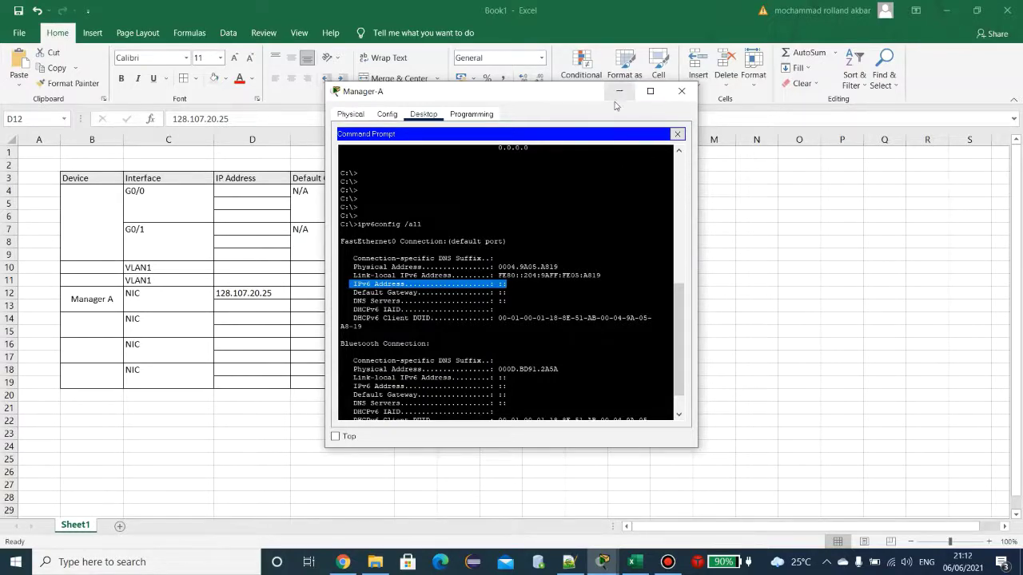
Step: Minimize Manager-A and open Reception-A's command prompt
{"action": "left_click", "coordinate": [270, 294]}
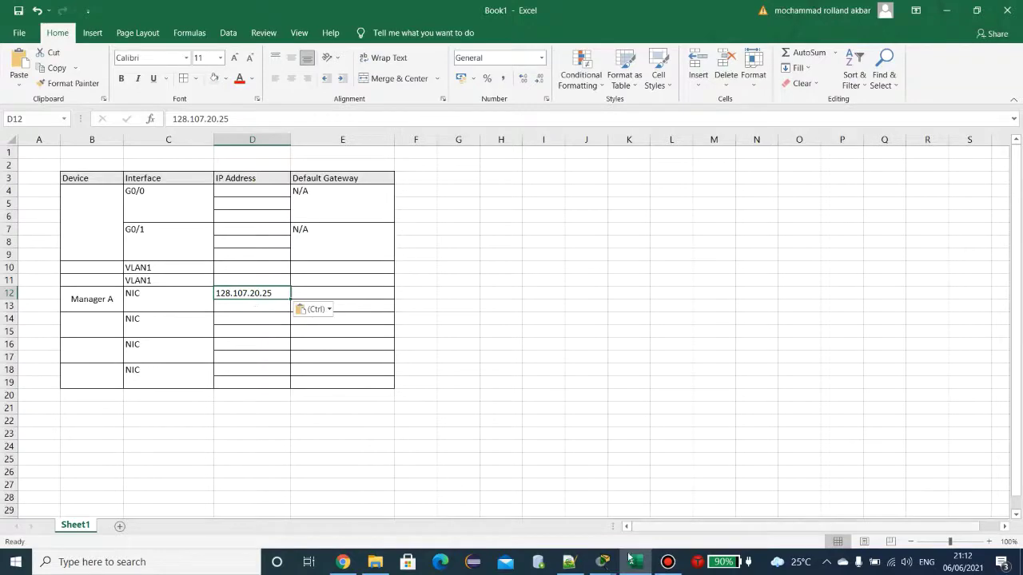
{"action": "mouse_move", "coordinate": [603, 562]}
{"action": "left_click", "coordinate": [544, 513]}
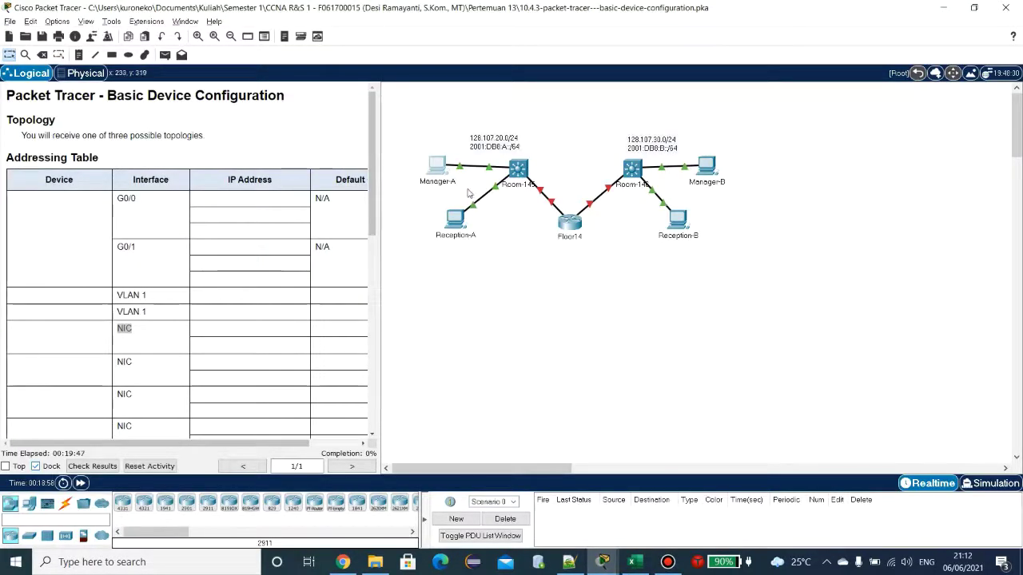
{"action": "double_click", "coordinate": [454, 225]}
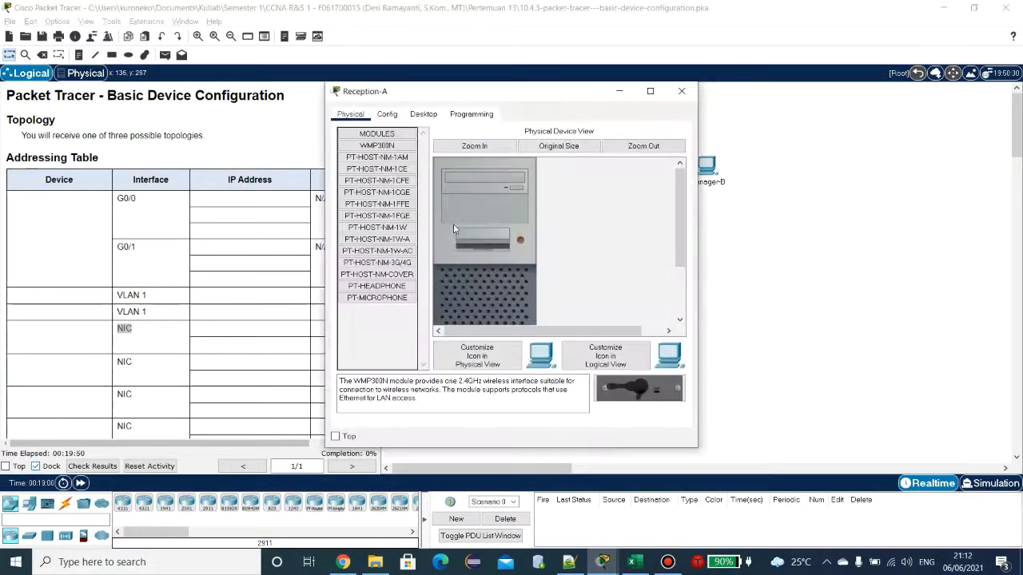
{"action": "left_click", "coordinate": [422, 114]}
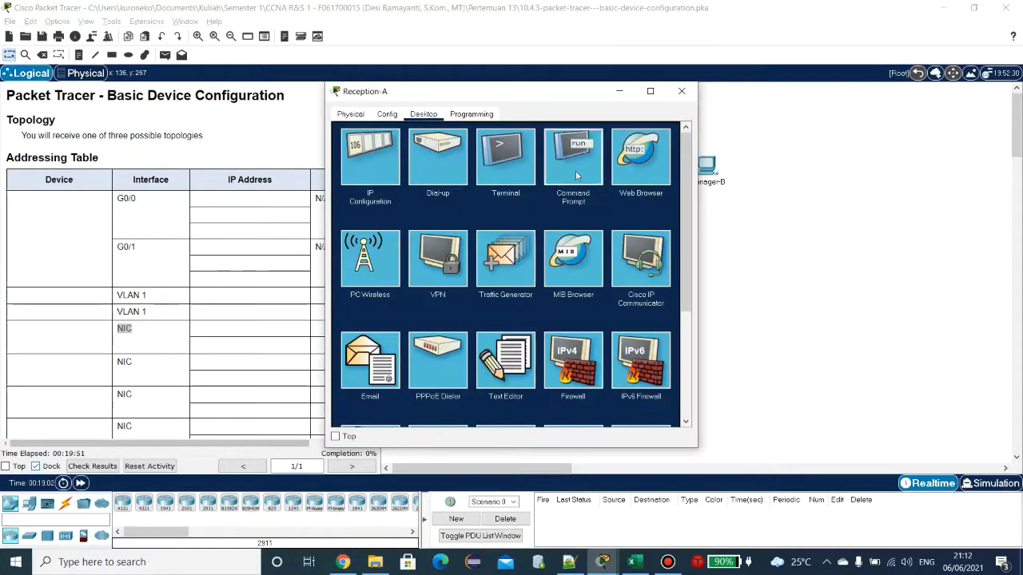
{"action": "left_click", "coordinate": [575, 168]}
Step: Run ipconfig /all on Reception-A and copy its IPv4 address 128.107.20.30
{"action": "type", "text": "i"}
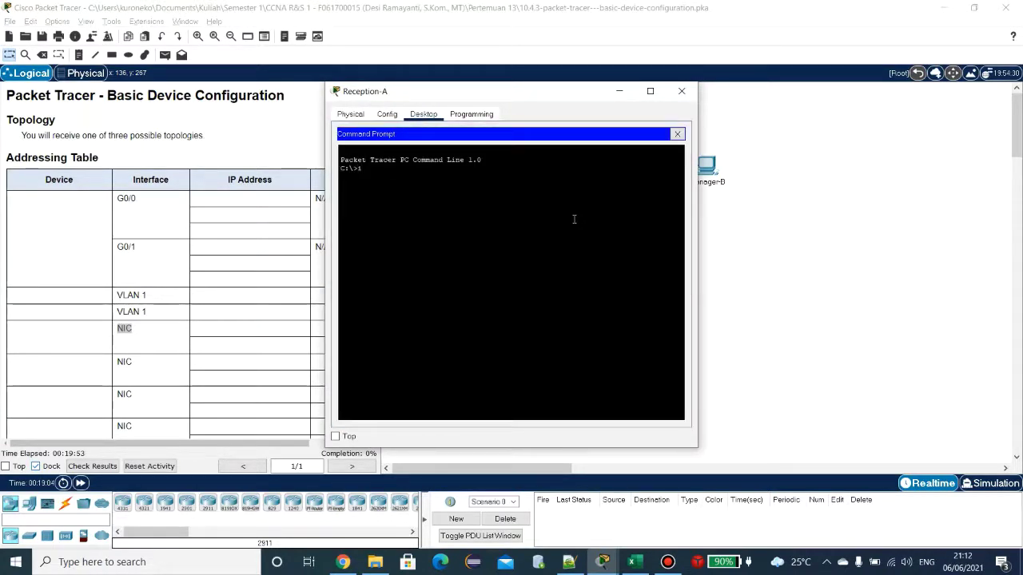
{"action": "type", "text": "pconfig /all"}
{"action": "key", "text": "Return"}
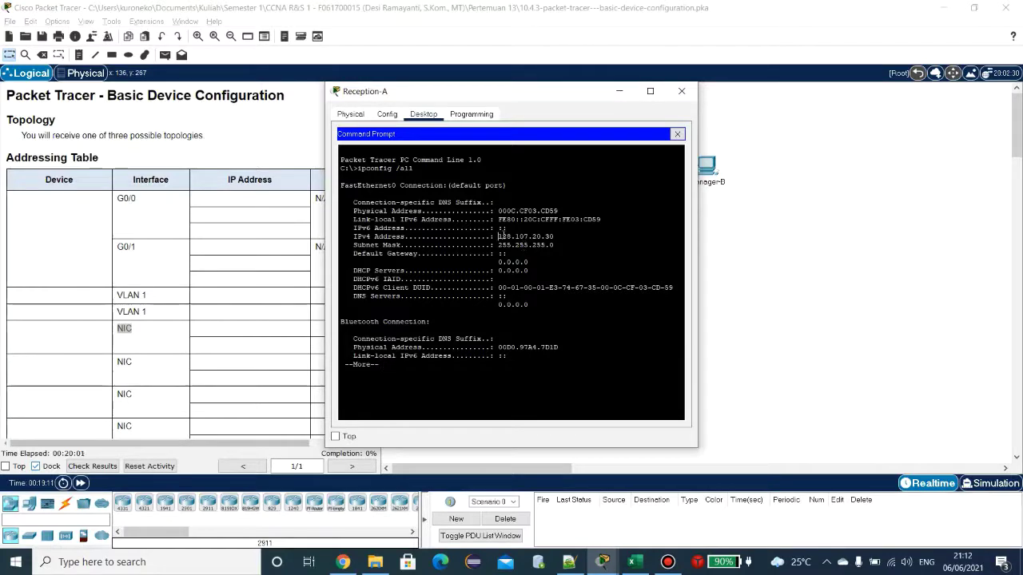
{"action": "left_click_drag", "start_coordinate": [498, 236], "coordinate": [553, 237]}
{"action": "key", "text": "ctrl+c"}
{"action": "right_click", "coordinate": [550, 236]}
{"action": "left_click", "coordinate": [567, 242]}
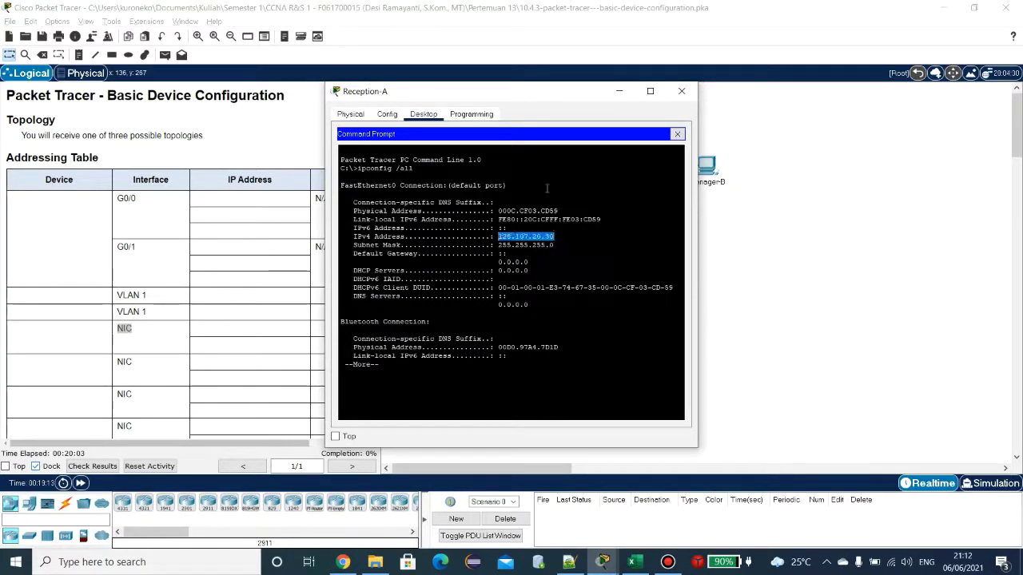
{"action": "key", "text": "alt+Tab"}
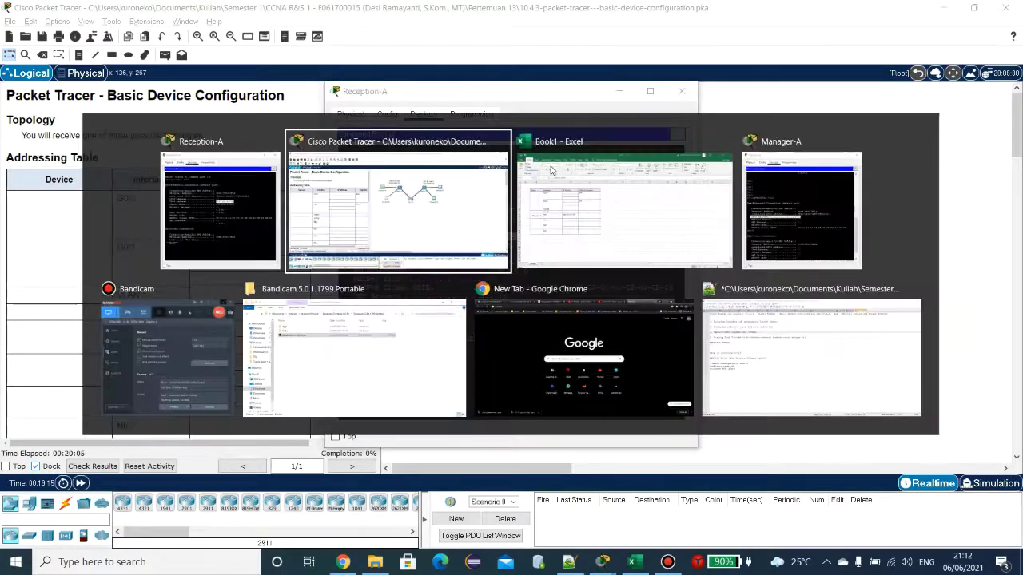
Step: Paste 128.107.20.30 into cell D14 of the addressing table
{"action": "left_click", "coordinate": [550, 165]}
{"action": "left_click", "coordinate": [239, 318]}
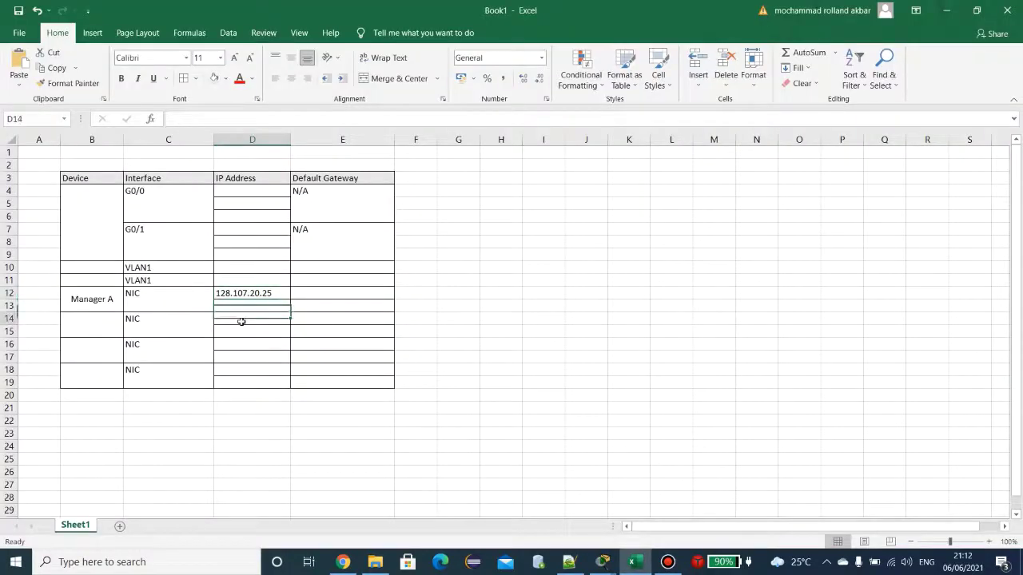
{"action": "key", "text": "ctrl+v"}
{"action": "key", "text": "alt+Tab"}
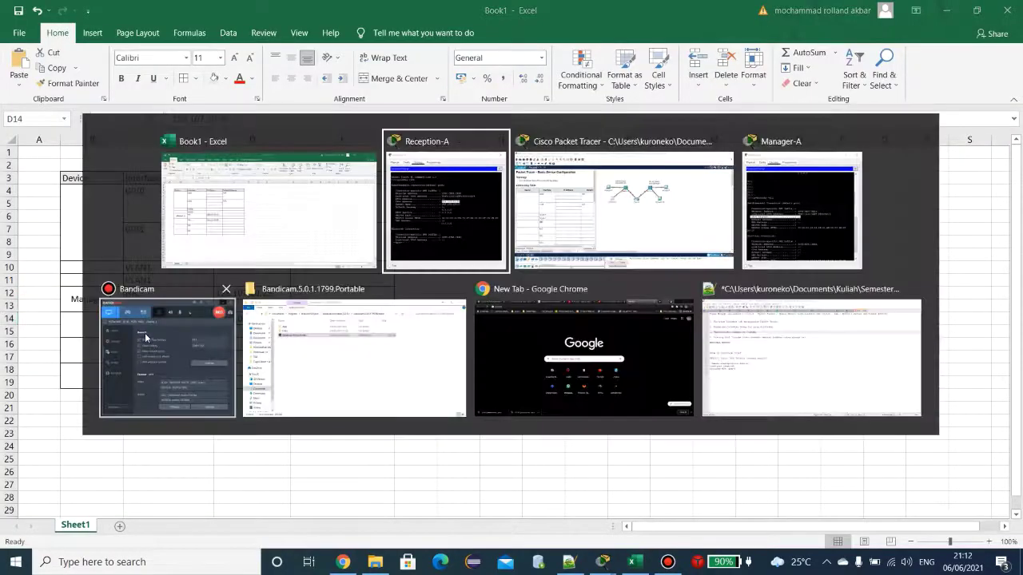
{"action": "key", "text": "alt+Tab"}
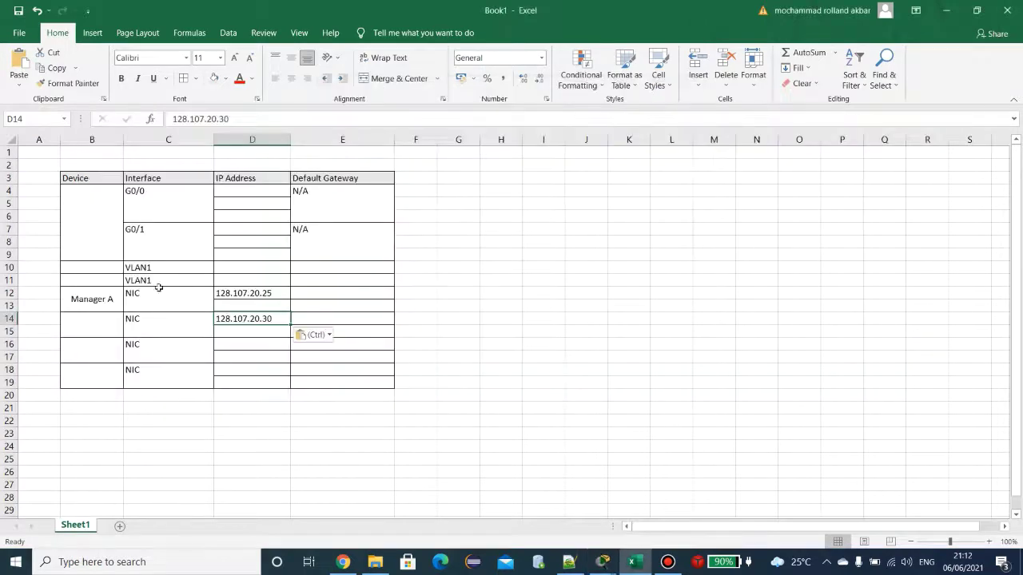
{"action": "key", "text": "alt+Tab"}
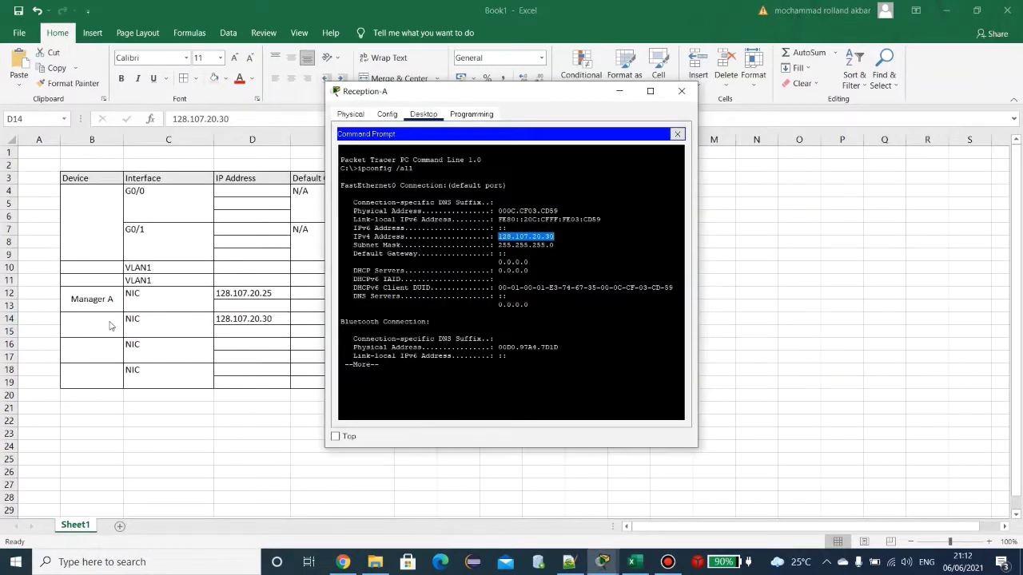
{"action": "key", "text": "alt+Tab"}
Step: Enter Reception-A as the device name in cell B14
{"action": "left_click", "coordinate": [109, 321]}
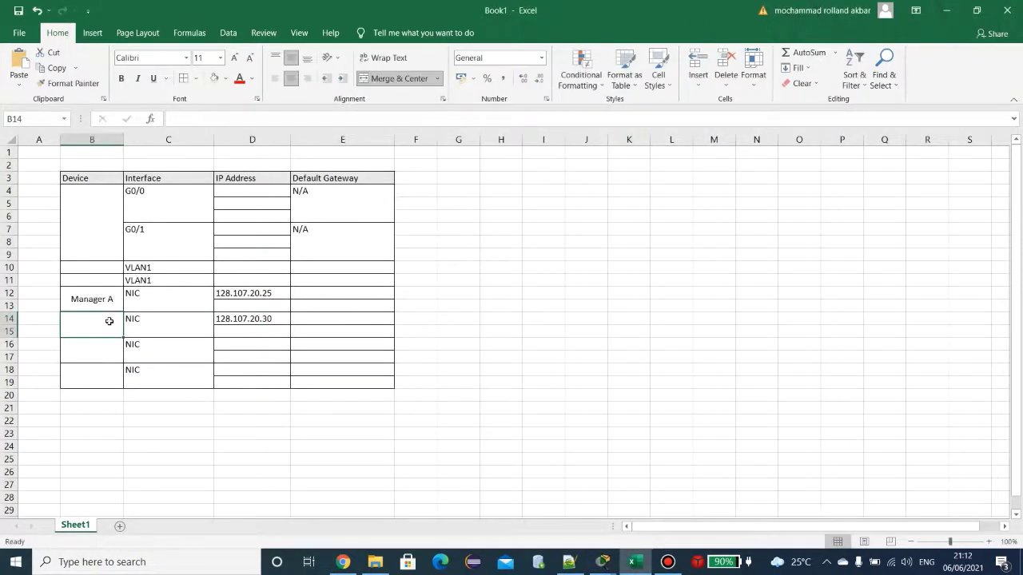
{"action": "type", "text": "Receptio"}
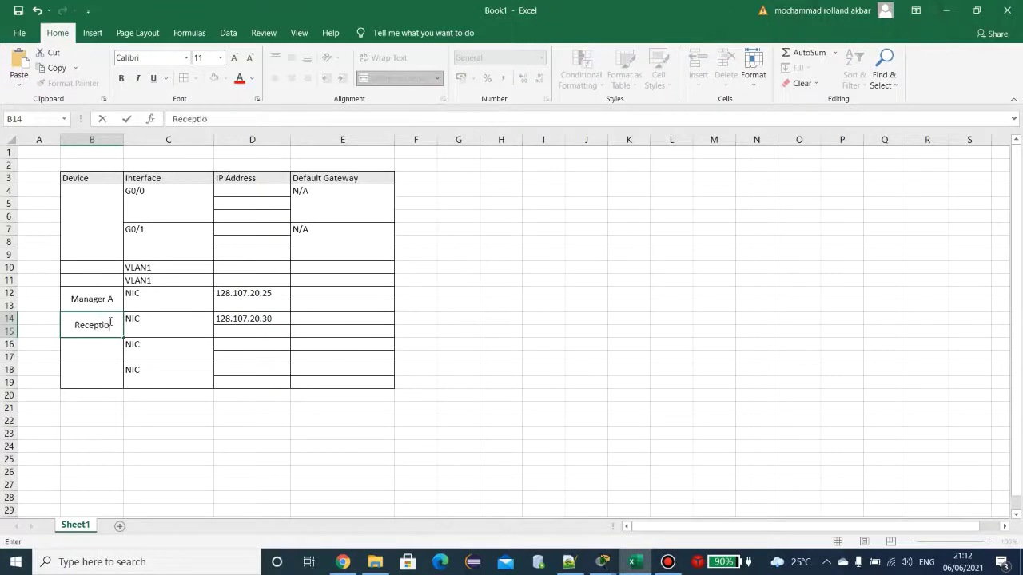
{"action": "type", "text": "n-A"}
{"action": "key", "text": "Return"}
{"action": "key", "text": "alt+Tab"}
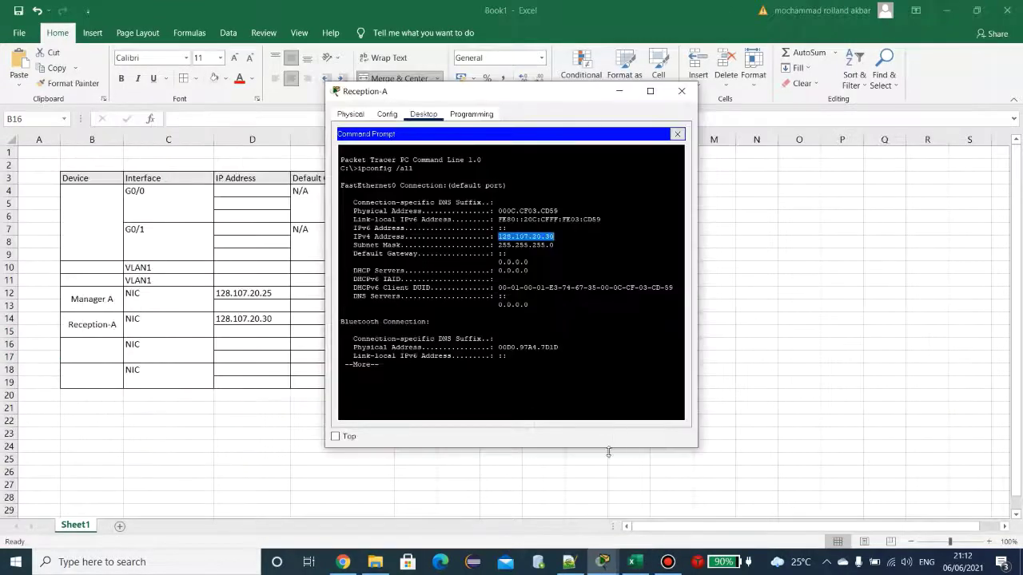
{"action": "left_click", "coordinate": [603, 561]}
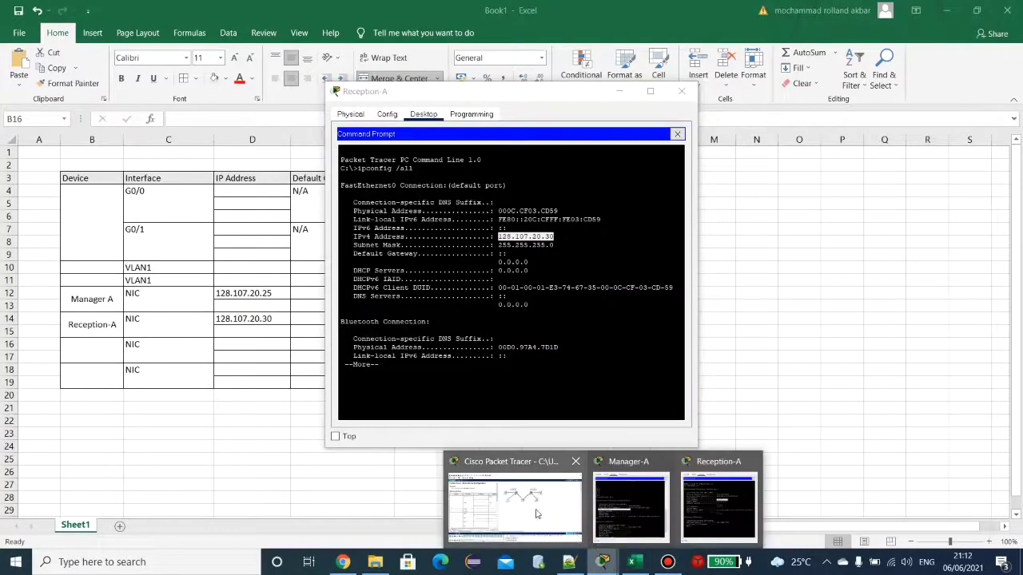
{"action": "left_click", "coordinate": [536, 514]}
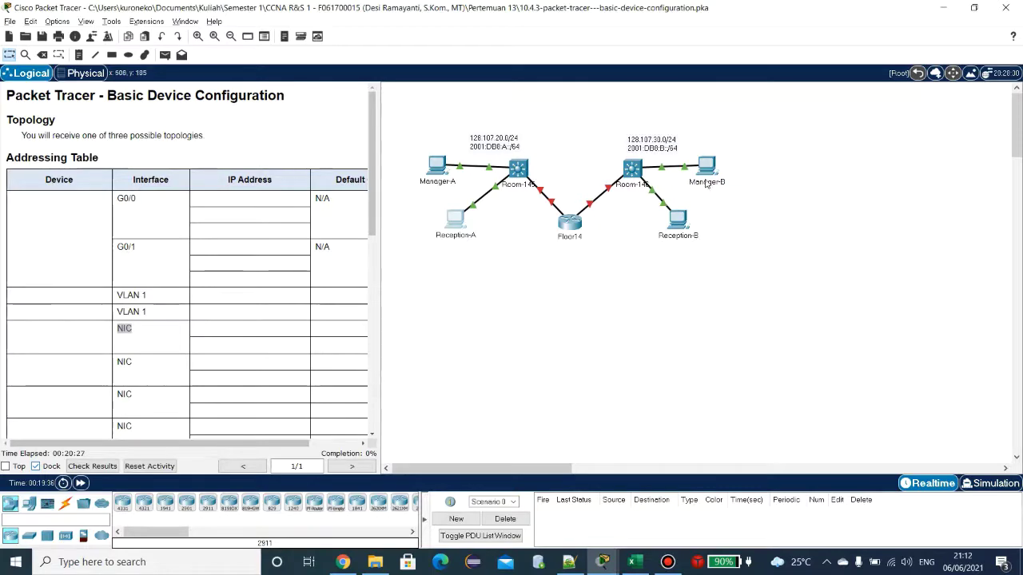
{"action": "key", "text": "alt+Tab"}
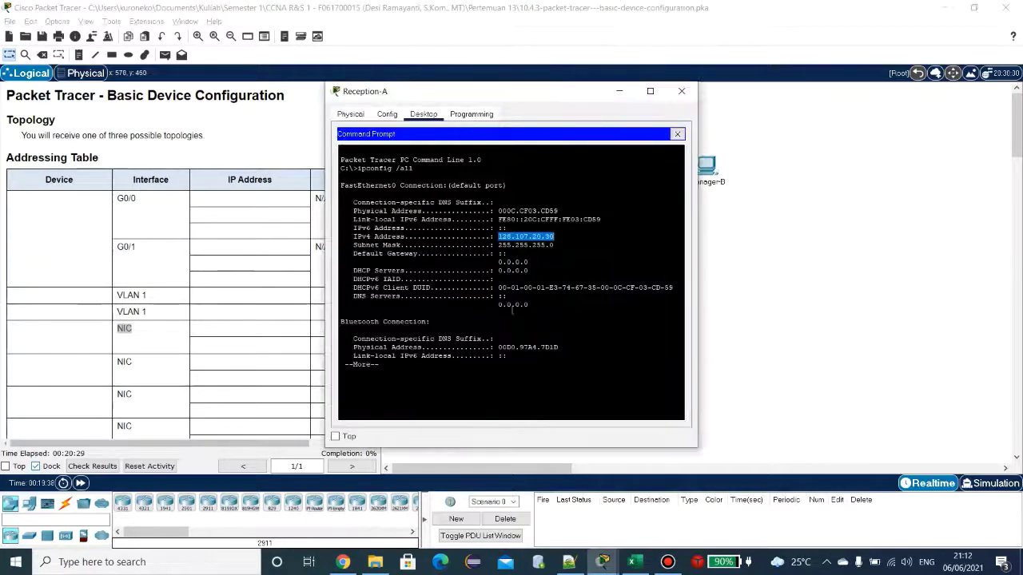
{"action": "left_click", "coordinate": [631, 562]}
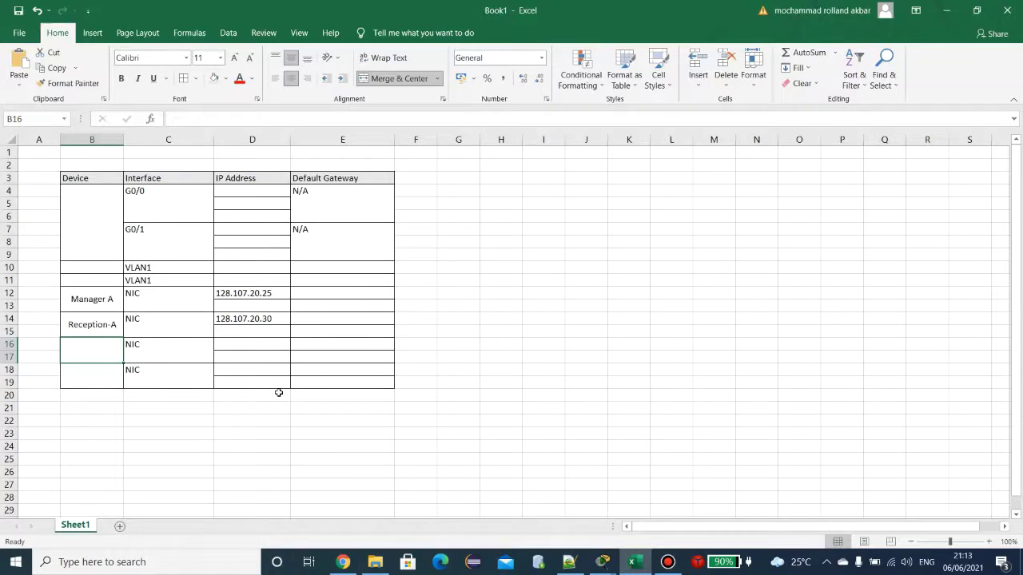
Step: Enter Manager B as the device name in the third NIC row
{"action": "type", "text": "Mage"}
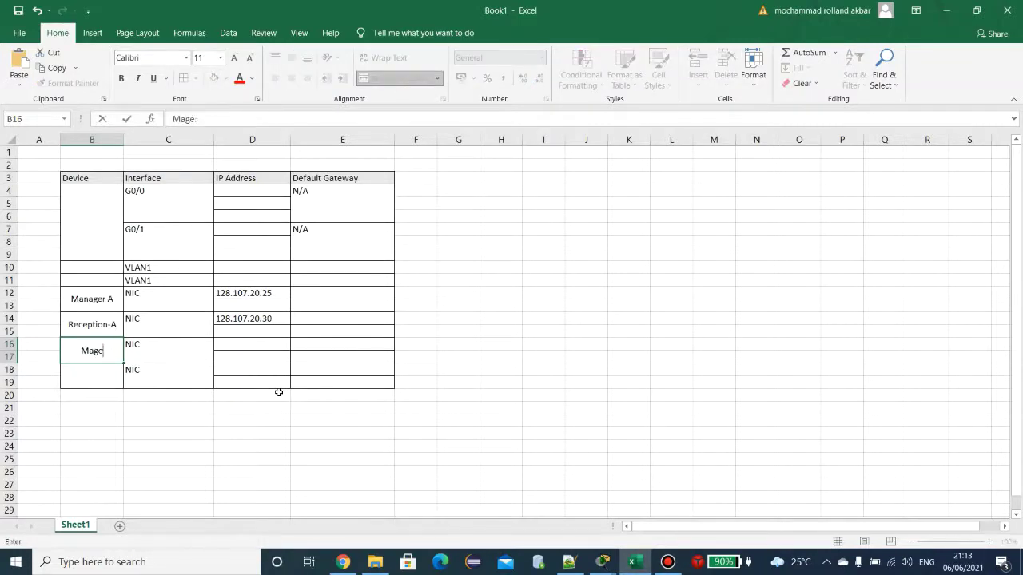
{"action": "key", "text": "BackSpace"}
{"action": "type", "text": "ane"}
{"action": "key", "text": "BackSpace"}
{"action": "key", "text": "BackSpace"}
{"action": "key", "text": "BackSpace"}
{"action": "key", "text": "BackSpace"}
{"action": "type", "text": "nager BN"}
{"action": "key", "text": "BackSpace"}
{"action": "left_click", "coordinate": [87, 329]}
Step: Copy Reception-A into the last device row and edit it to Reception-B
{"action": "key", "text": "ctrl+c"}
{"action": "left_click", "coordinate": [101, 383]}
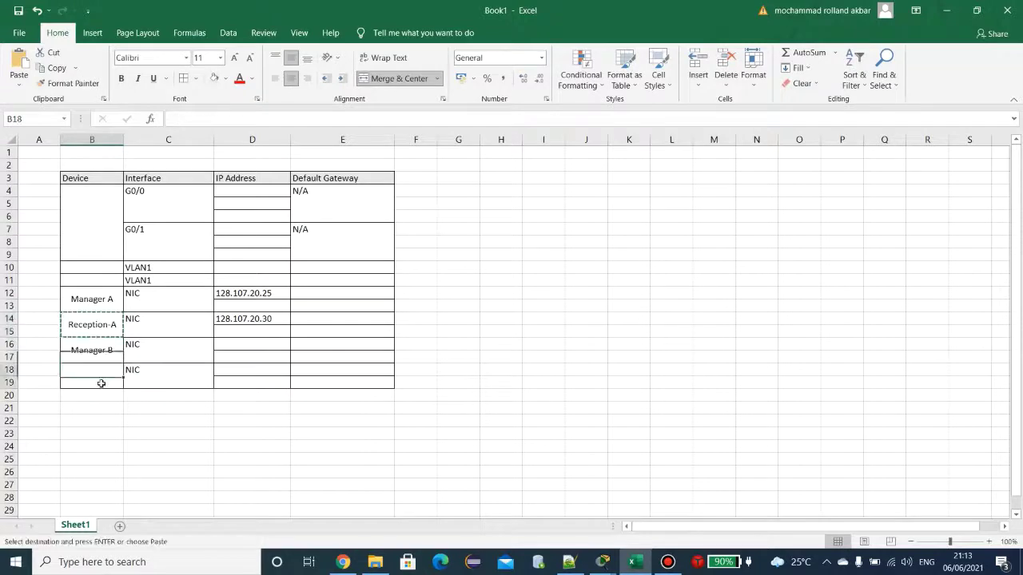
{"action": "key", "text": "ctrl+v"}
{"action": "key", "text": "F2"}
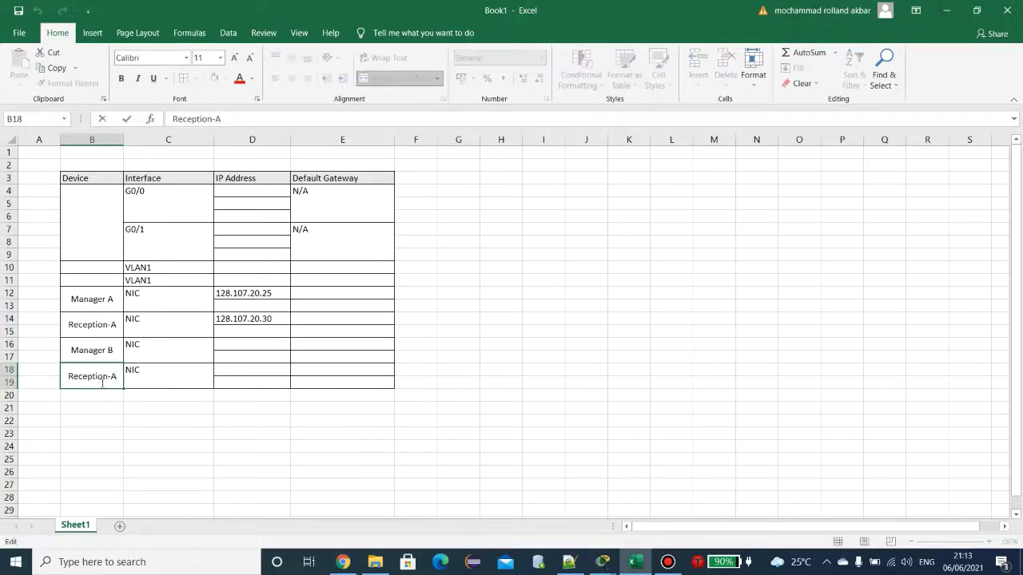
{"action": "key", "text": "BackSpace"}
{"action": "type", "text": "B"}
{"action": "key", "text": "Return"}
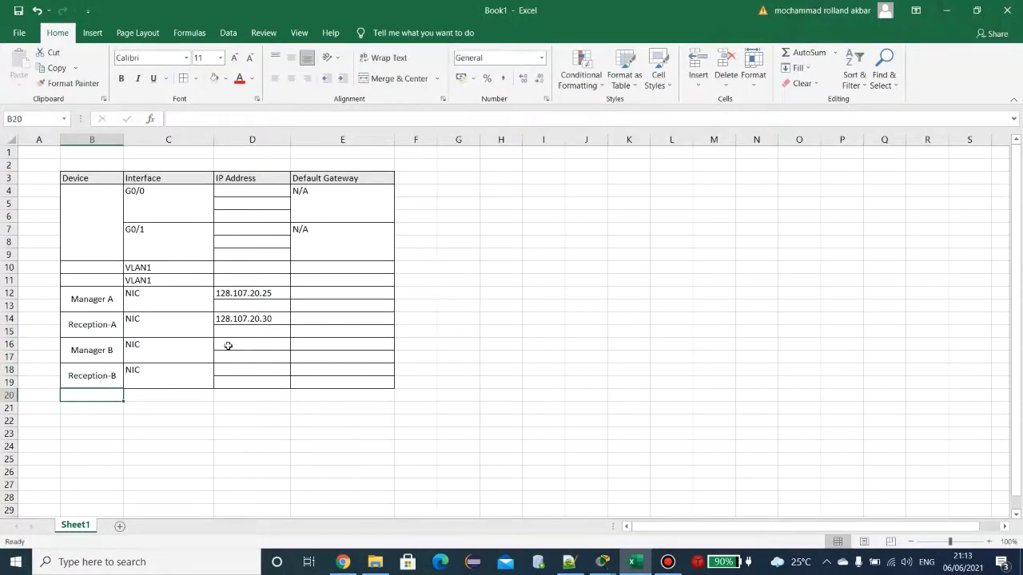
{"action": "left_click", "coordinate": [251, 342]}
{"action": "left_click", "coordinate": [270, 326]}
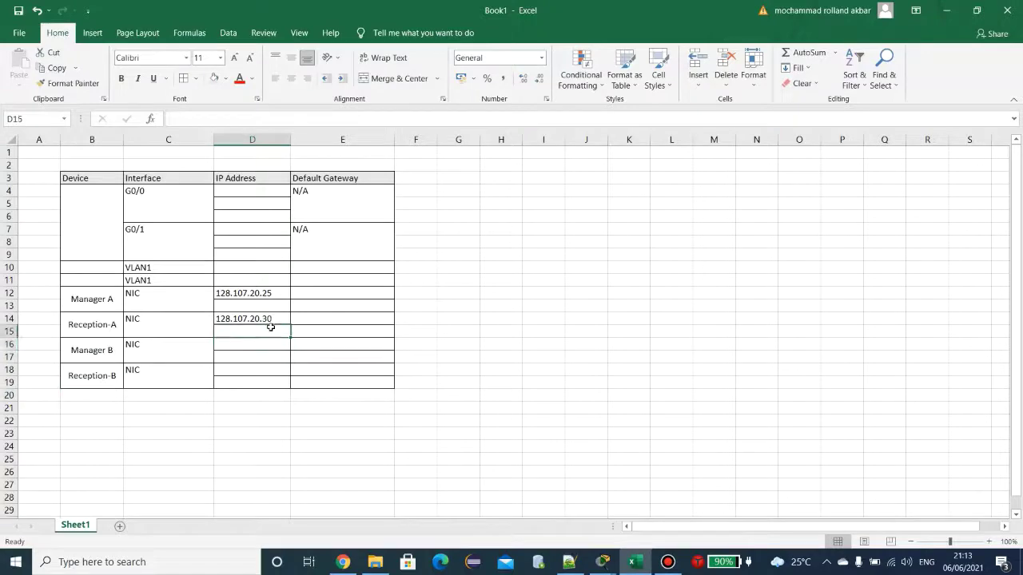
Step: Close the Manager-A PC window
{"action": "mouse_move", "coordinate": [603, 561]}
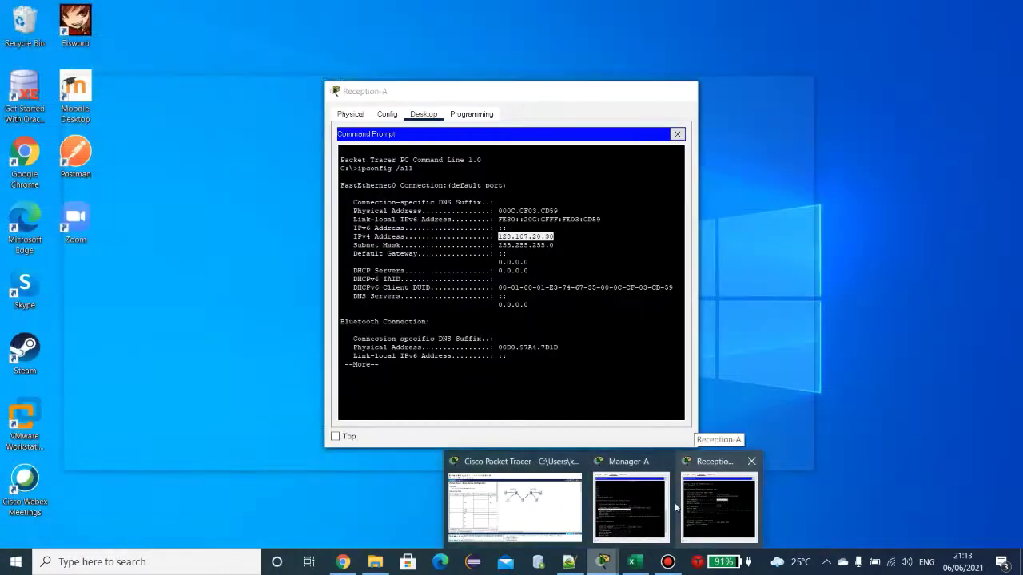
{"action": "left_click", "coordinate": [628, 528]}
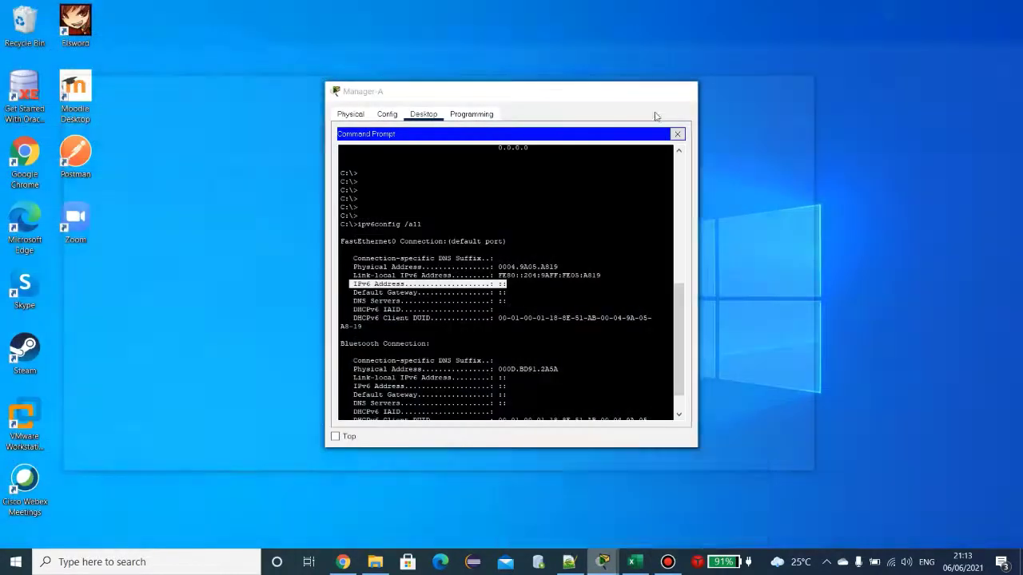
{"action": "left_click", "coordinate": [682, 91]}
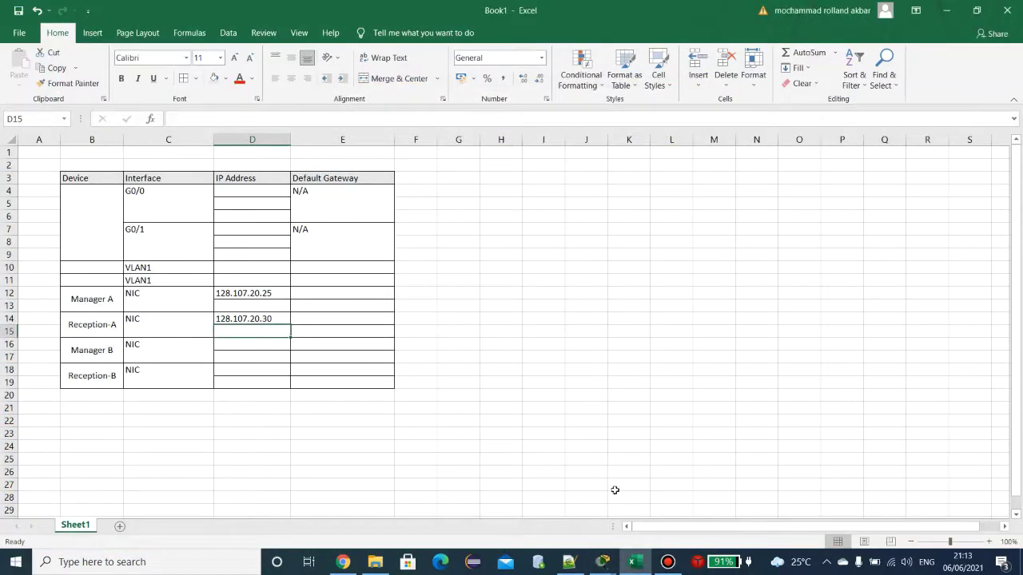
Step: Run ipv6config /all on Reception-A, then close its PC window
{"action": "mouse_move", "coordinate": [603, 561]}
{"action": "left_click", "coordinate": [678, 505]}
{"action": "left_click", "coordinate": [508, 376]}
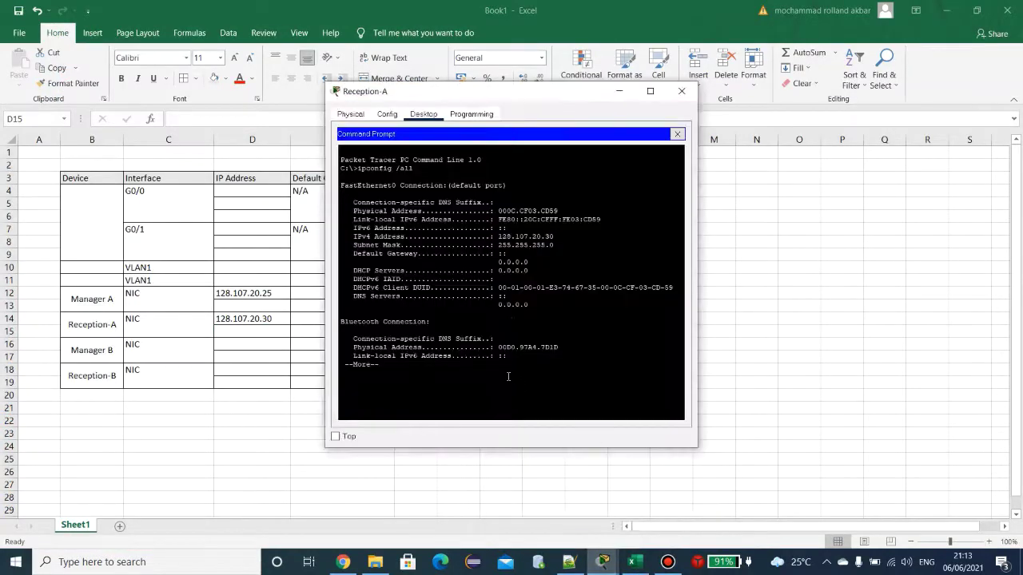
{"action": "key", "text": "Return"}
{"action": "key", "text": "Return"}
{"action": "key", "text": "Return"}
{"action": "key", "text": "Return"}
{"action": "key", "text": "Return"}
{"action": "key", "text": "Return"}
{"action": "key", "text": "Return"}
{"action": "key", "text": "Return"}
{"action": "key", "text": "Return"}
{"action": "key", "text": "Return"}
{"action": "key", "text": "Return"}
{"action": "key", "text": "Return"}
{"action": "key", "text": "Return"}
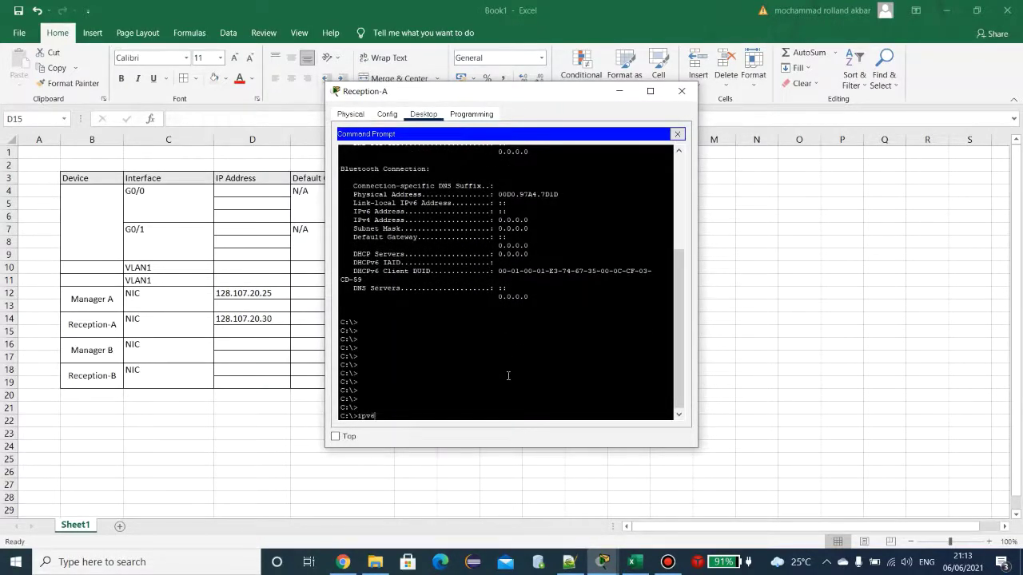
{"action": "type", "text": "ipv6config /all"}
{"action": "key", "text": "Return"}
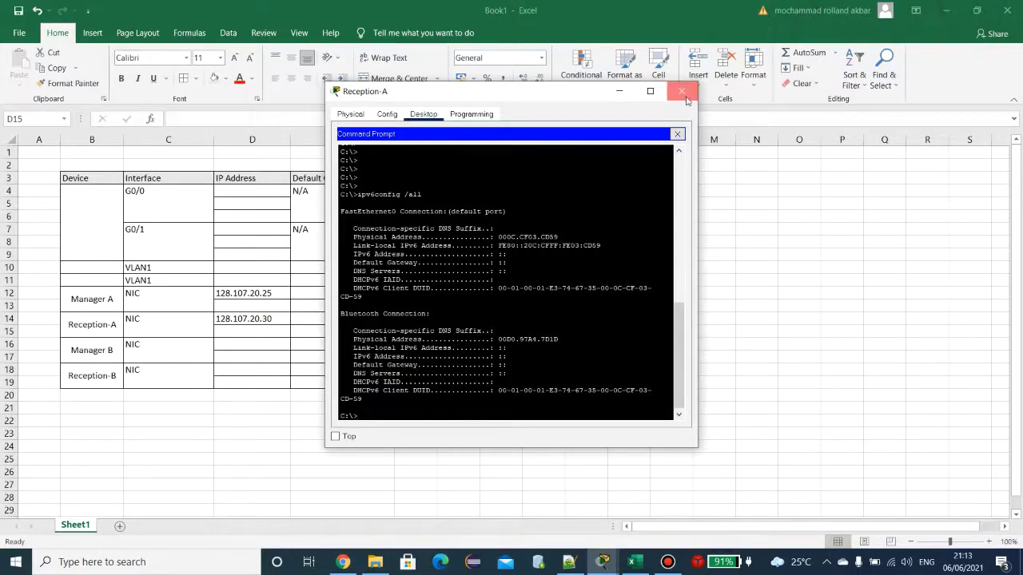
{"action": "left_click", "coordinate": [681, 90]}
Step: Open Manager-B's command prompt and run ipconfig /all
{"action": "left_click", "coordinate": [604, 562]}
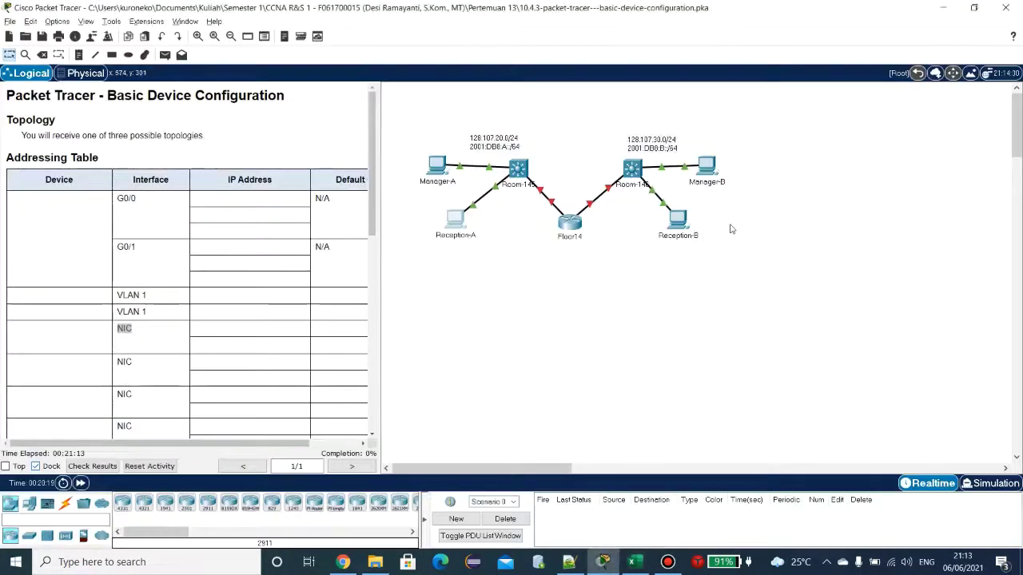
{"action": "left_click", "coordinate": [701, 175]}
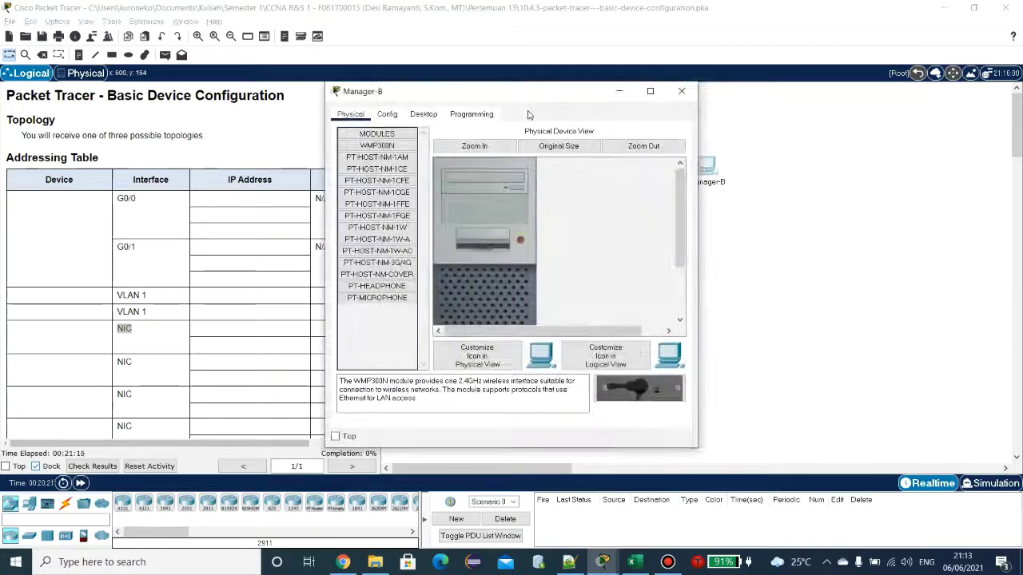
{"action": "left_click", "coordinate": [423, 119]}
{"action": "left_click", "coordinate": [545, 296]}
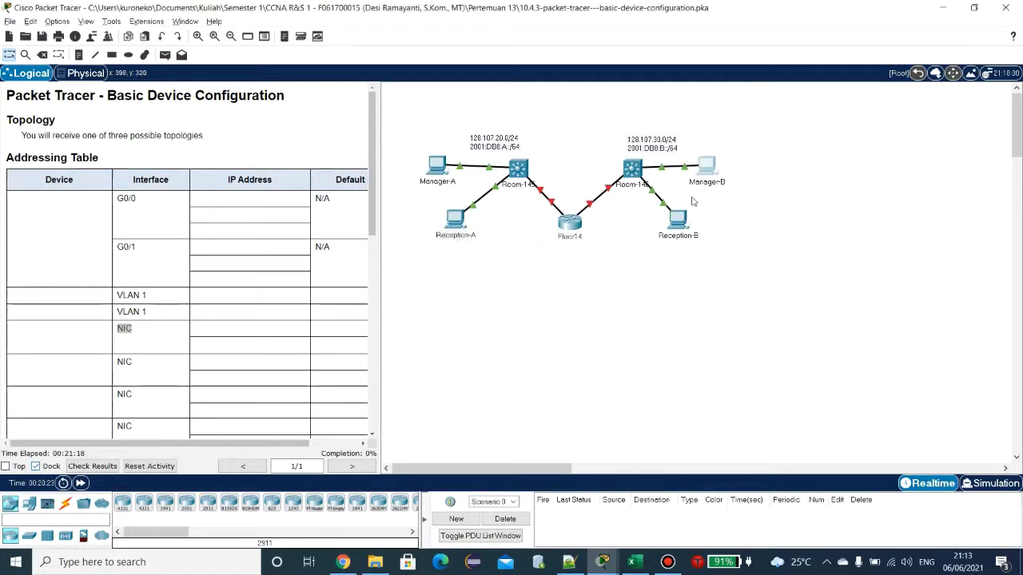
{"action": "left_click", "coordinate": [707, 168]}
{"action": "left_click", "coordinate": [426, 117]}
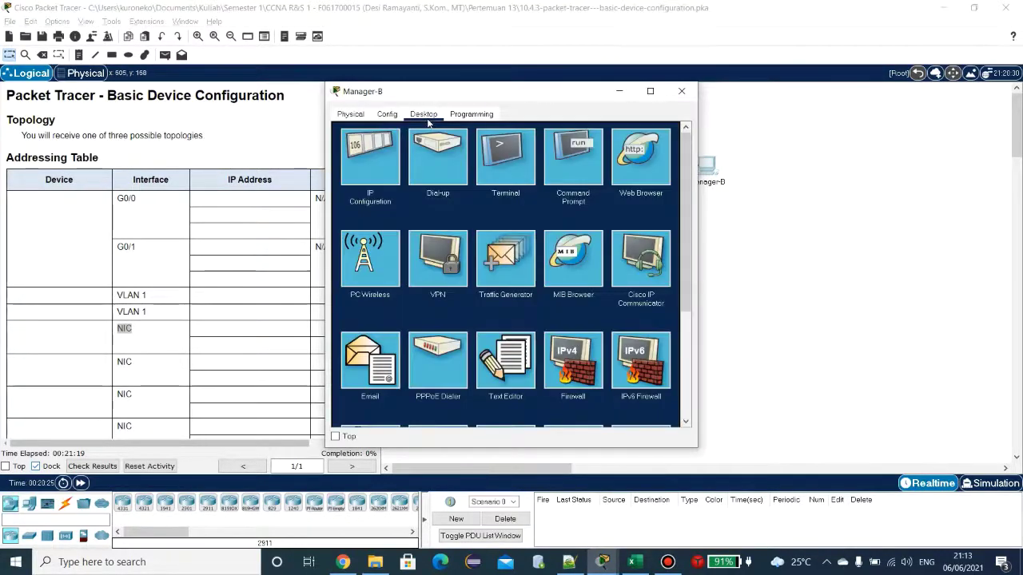
{"action": "left_click", "coordinate": [585, 163]}
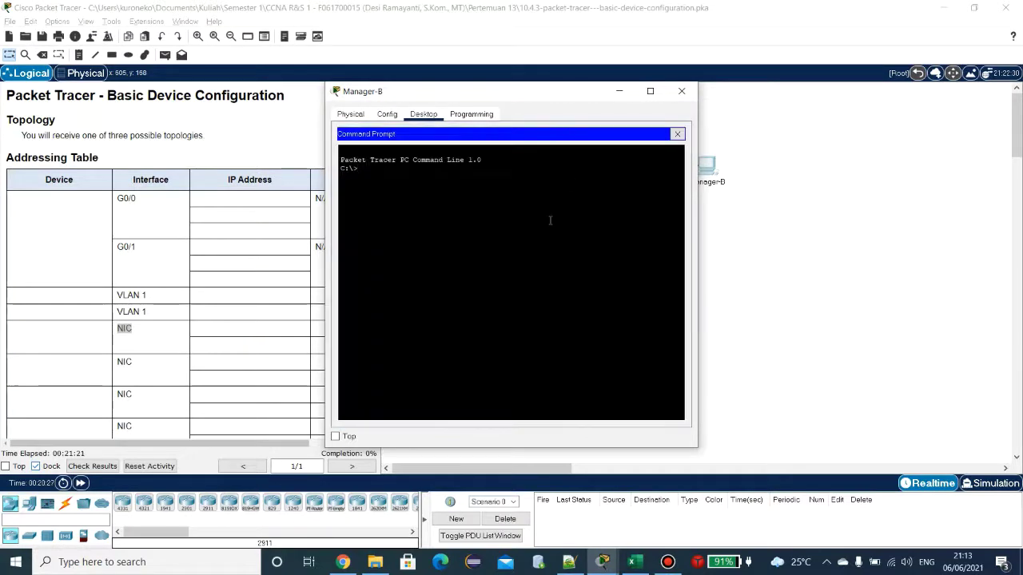
{"action": "type", "text": "ipconfig /all"}
{"action": "key", "text": "Return"}
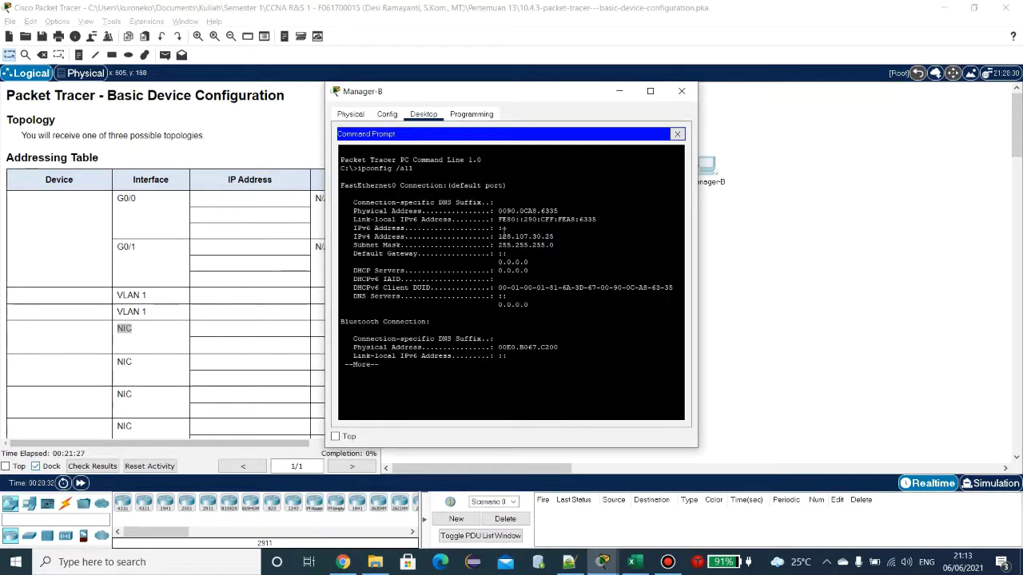
Step: Copy Manager-B's IPv4 address 128.107.30.25
{"action": "left_click_drag", "start_coordinate": [501, 235], "coordinate": [564, 233]}
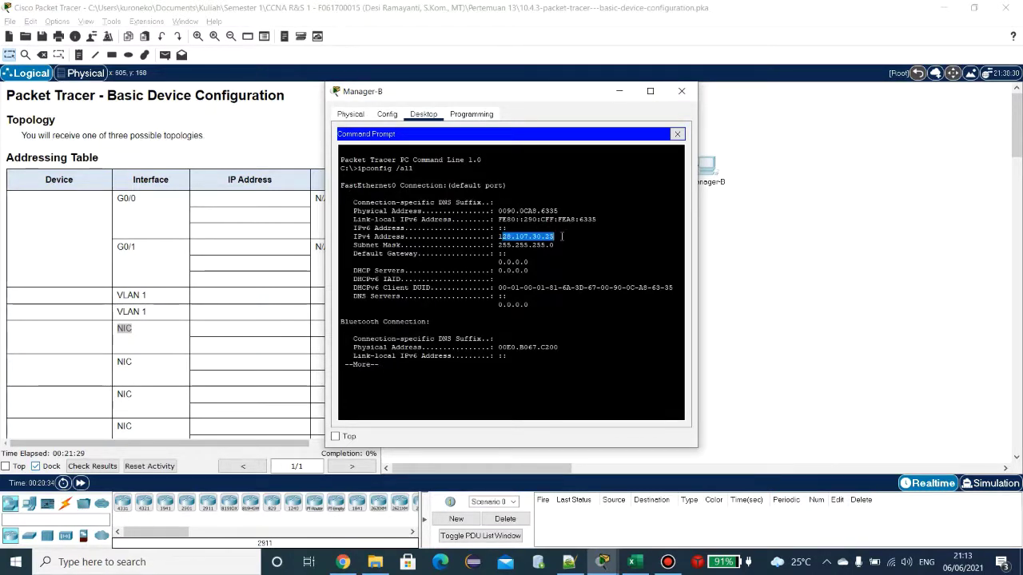
{"action": "left_click", "coordinate": [557, 236]}
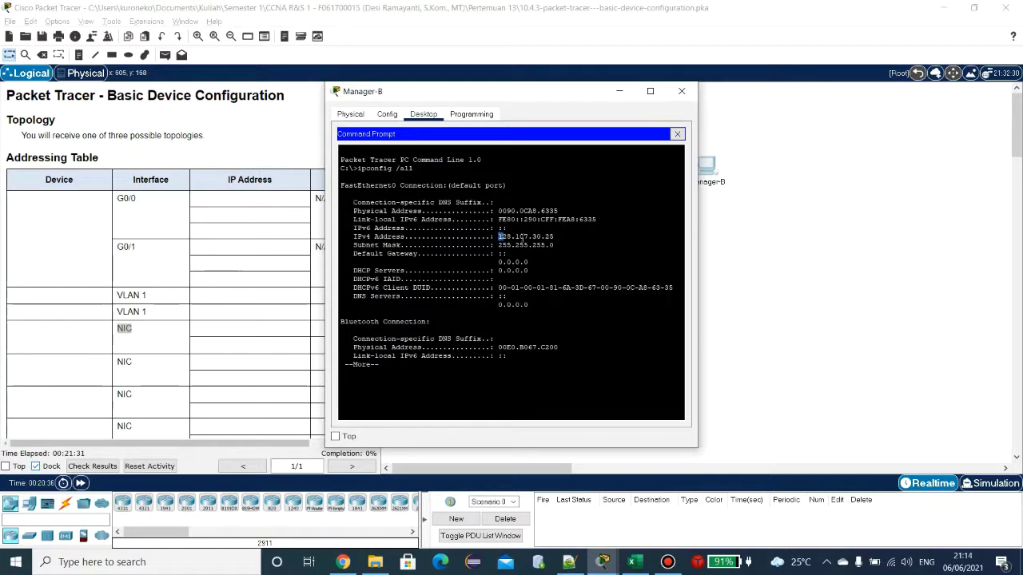
{"action": "left_click_drag", "start_coordinate": [498, 236], "coordinate": [555, 236]}
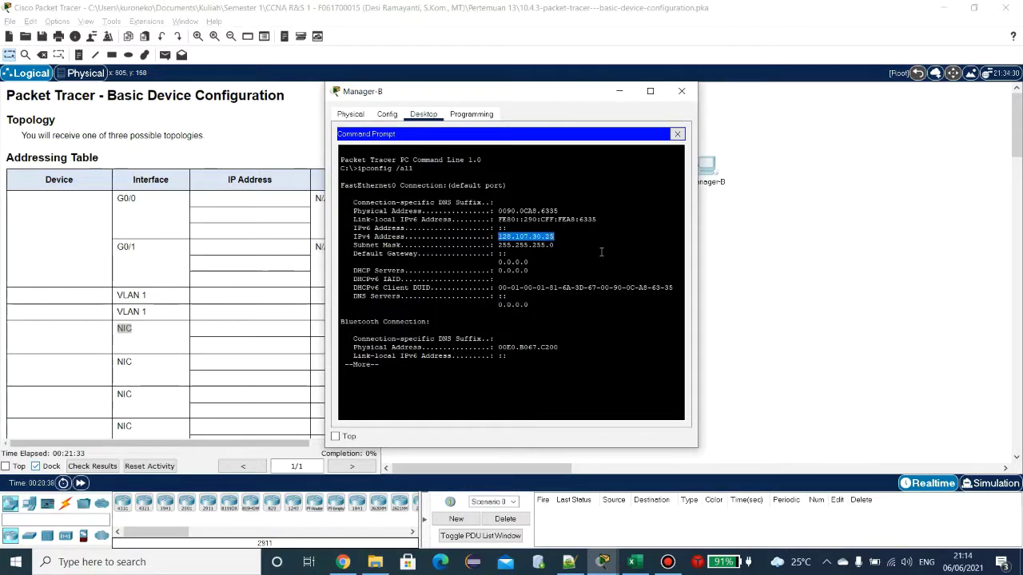
{"action": "key", "text": "ctrl+c"}
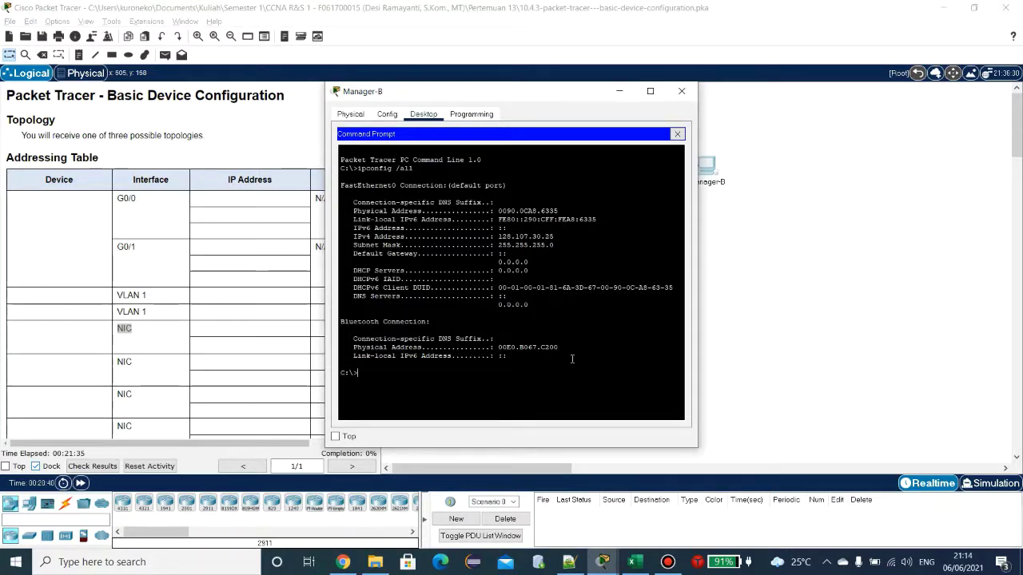
Step: Run ipv6config /all on Manager-B
{"action": "type", "text": "ipv6config /all"}
{"action": "key", "text": "Return"}
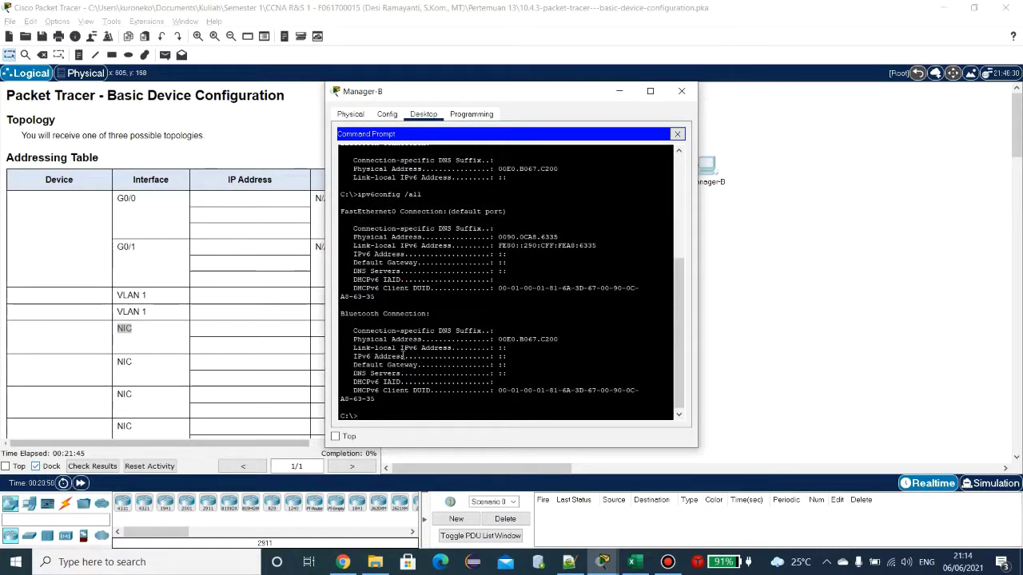
Step: Copy Manager-B's IPv4 address 128.107.30.25 from its command prompt into cell D16
{"action": "left_click", "coordinate": [631, 561]}
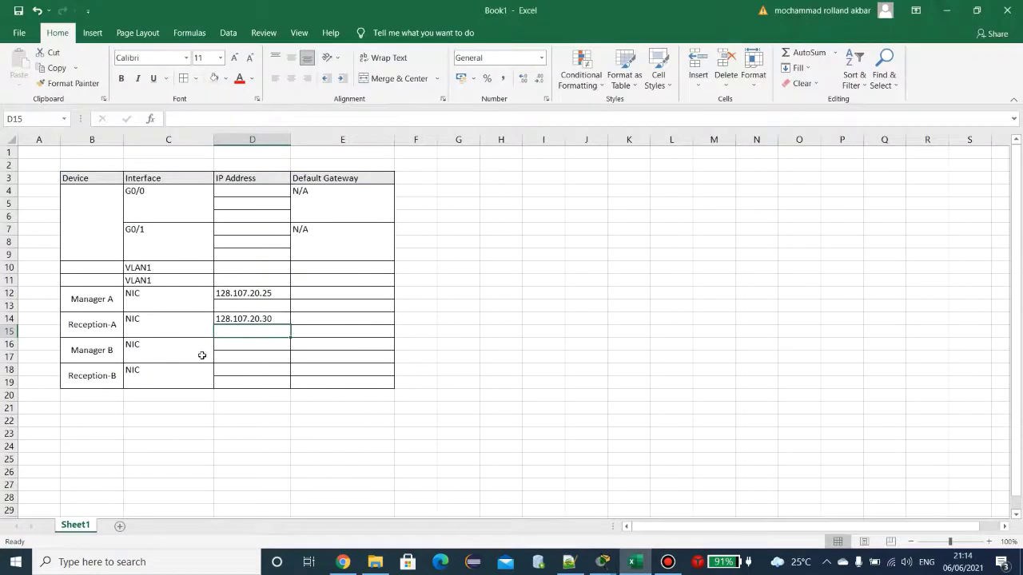
{"action": "left_click", "coordinate": [245, 343]}
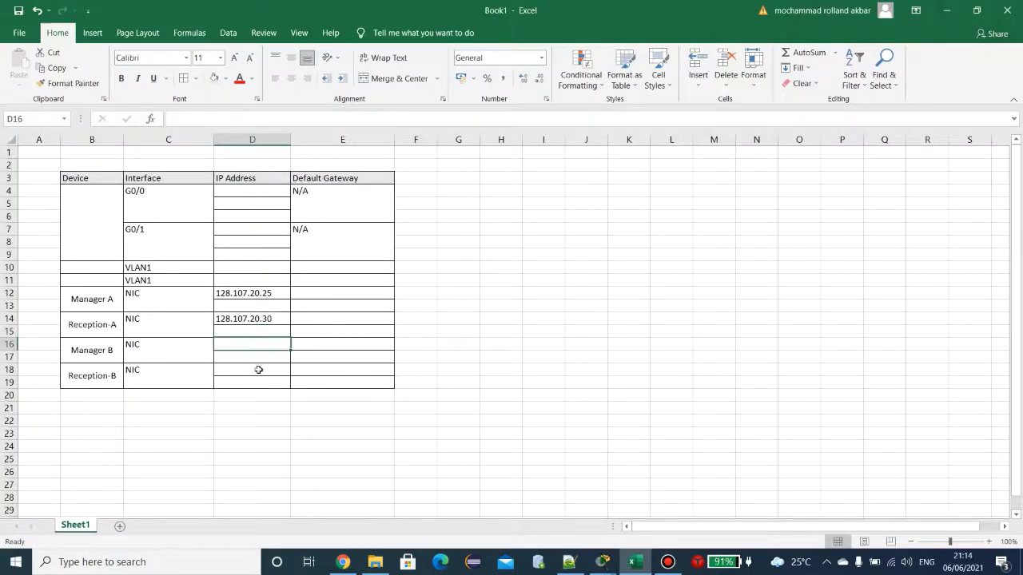
{"action": "left_click", "coordinate": [258, 370]}
{"action": "double_click", "coordinate": [256, 345]}
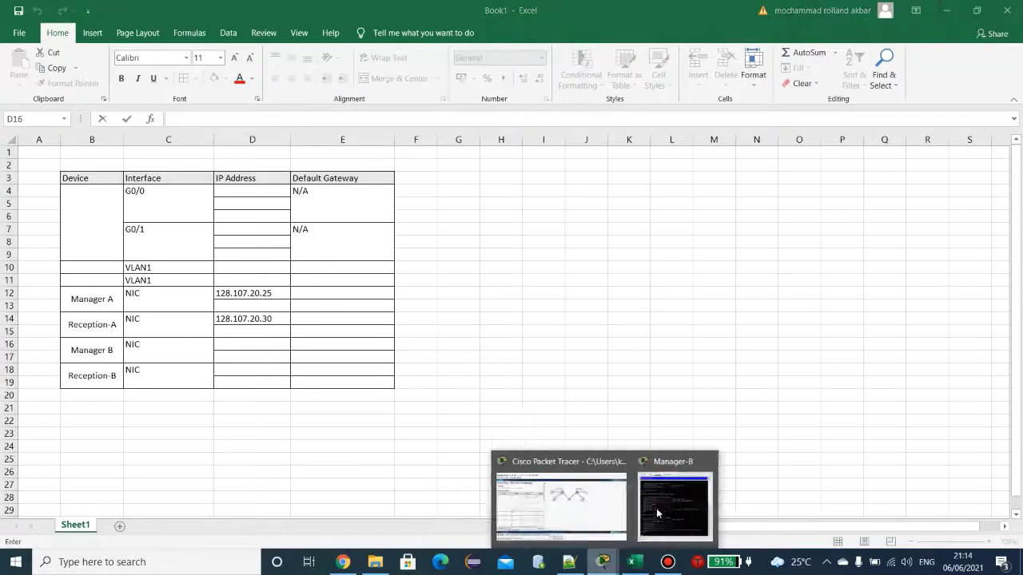
{"action": "left_click", "coordinate": [691, 489]}
{"action": "scroll", "coordinate": [477, 231], "scroll_direction": "up", "scroll_amount": 5}
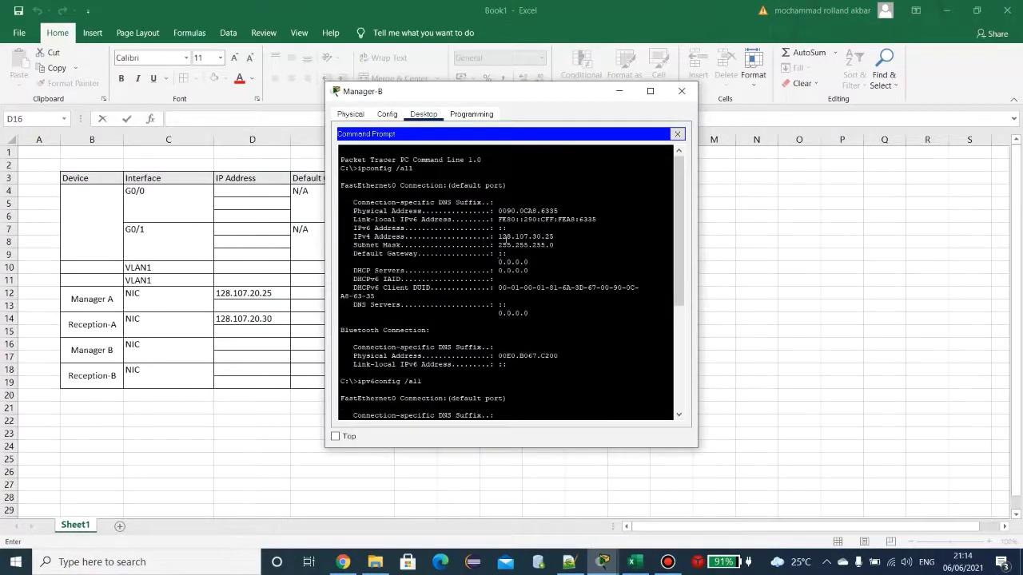
{"action": "left_click_drag", "start_coordinate": [499, 236], "coordinate": [553, 238]}
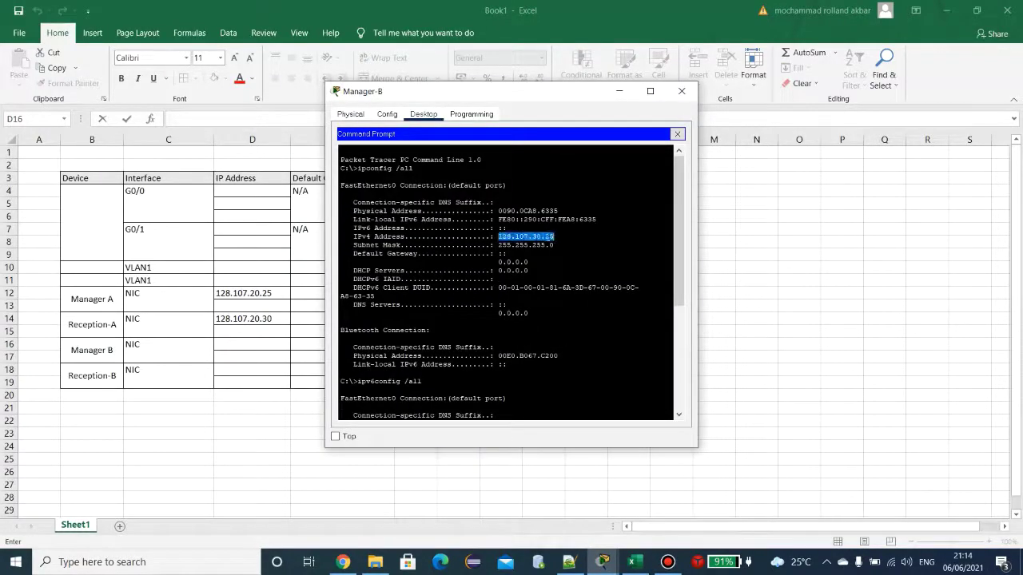
{"action": "right_click", "coordinate": [547, 237]}
{"action": "left_click", "coordinate": [561, 242]}
{"action": "left_click", "coordinate": [631, 561]}
{"action": "key", "text": "ctrl+v"}
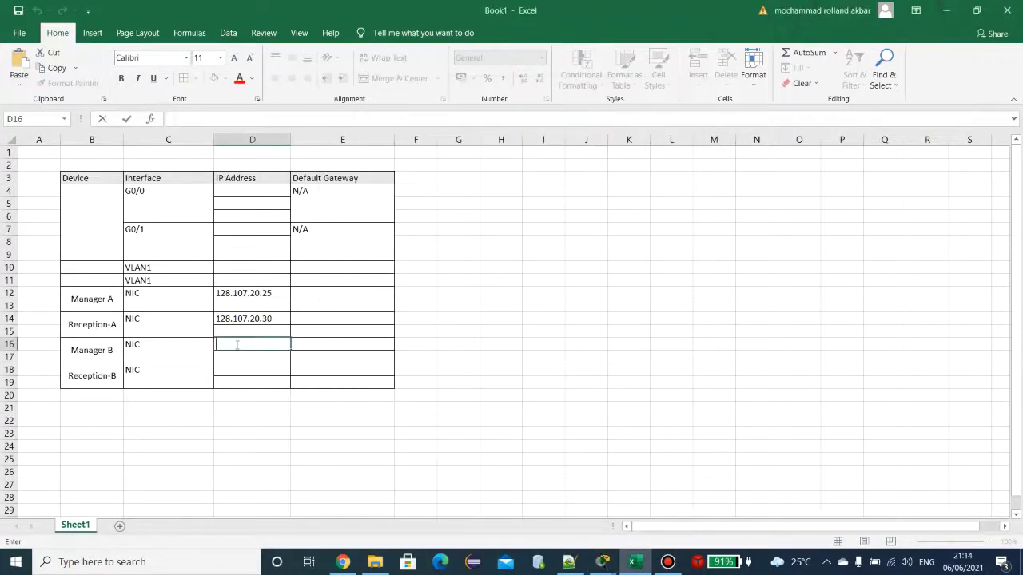
{"action": "left_click", "coordinate": [455, 363]}
Step: Close the Manager-B PC window in Packet Tracer
{"action": "left_click", "coordinate": [266, 372]}
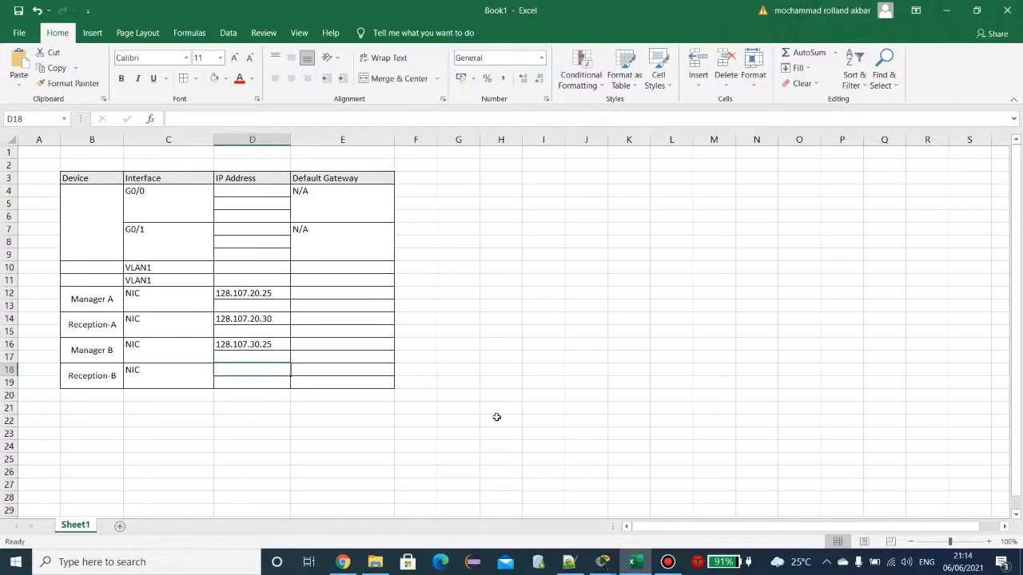
{"action": "key", "text": "alt+Tab"}
{"action": "left_click", "coordinate": [683, 95]}
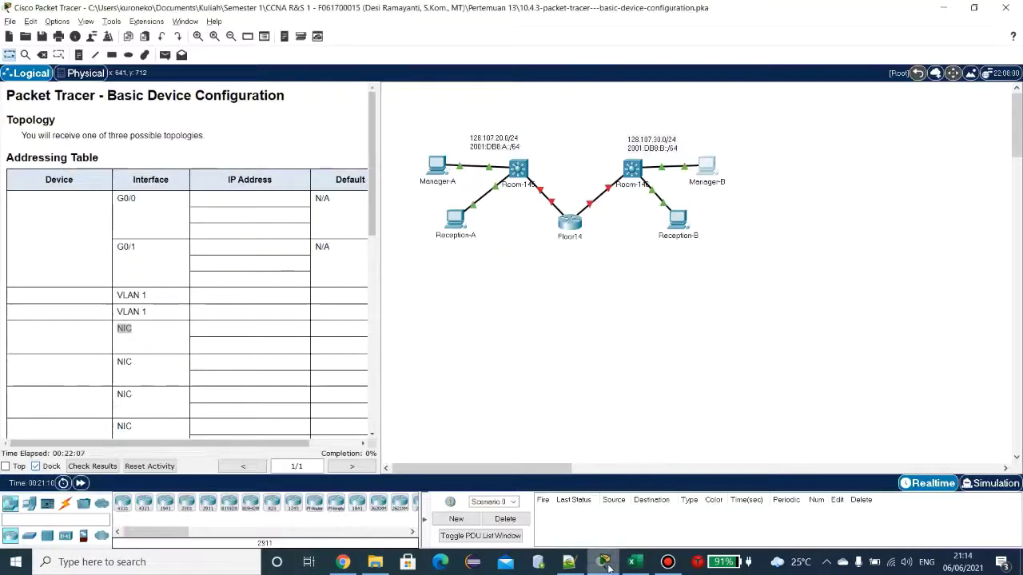
Step: Run ipconfig /all in Reception-B's command prompt
{"action": "left_click", "coordinate": [602, 562]}
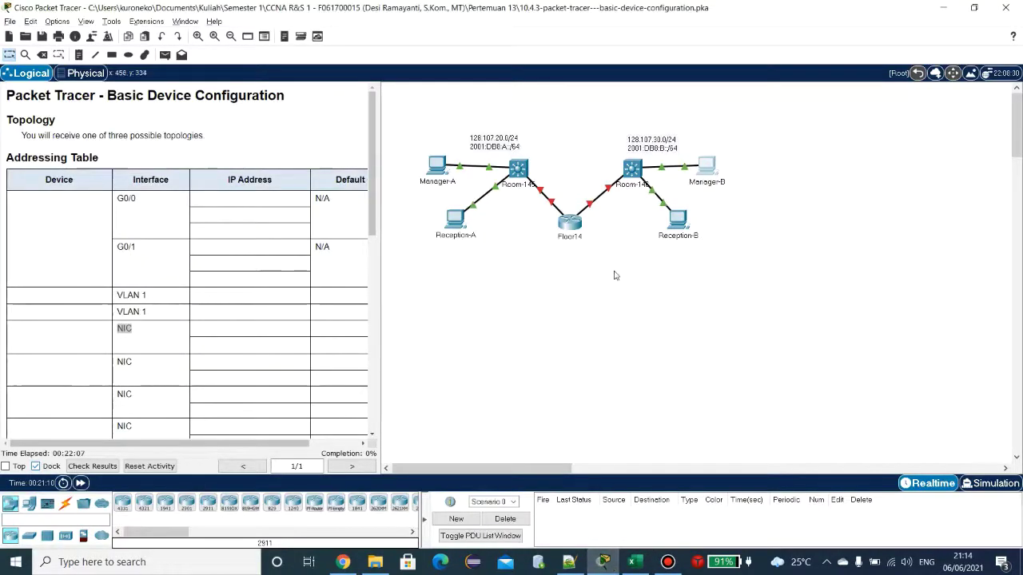
{"action": "left_click", "coordinate": [684, 222]}
{"action": "left_click", "coordinate": [419, 116]}
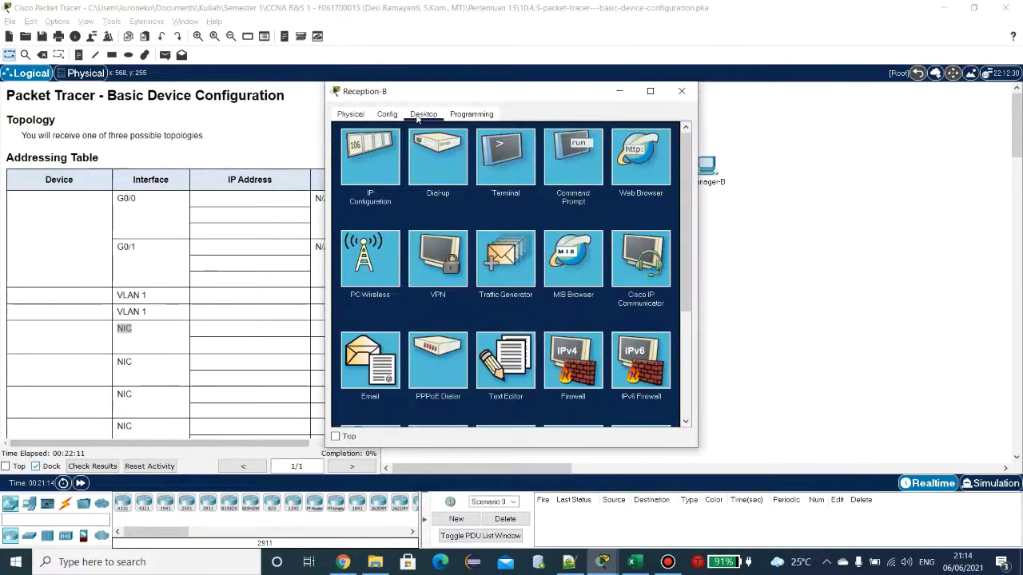
{"action": "left_click", "coordinate": [573, 157]}
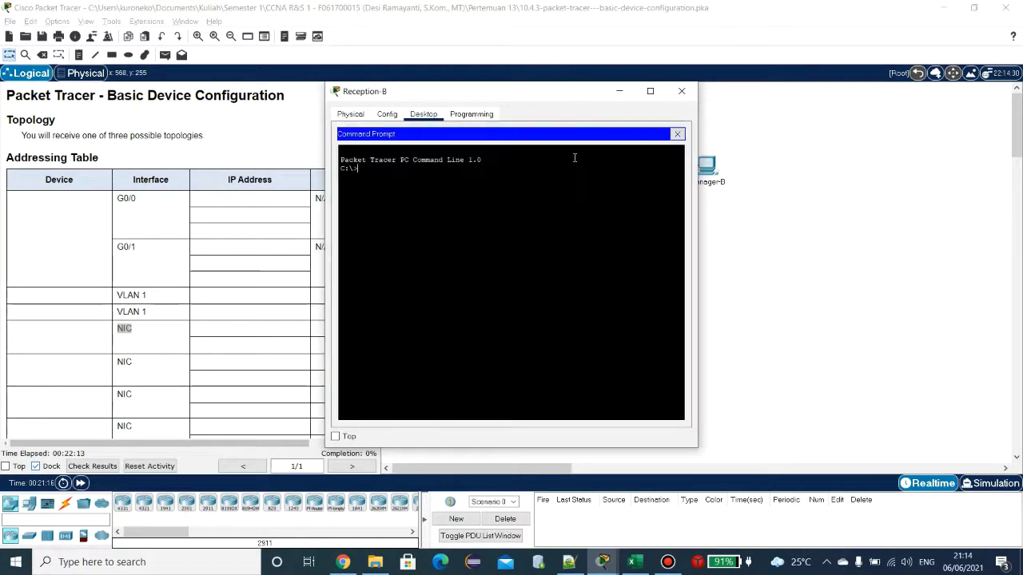
{"action": "type", "text": "ipconfig /all"}
{"action": "key", "text": "Return"}
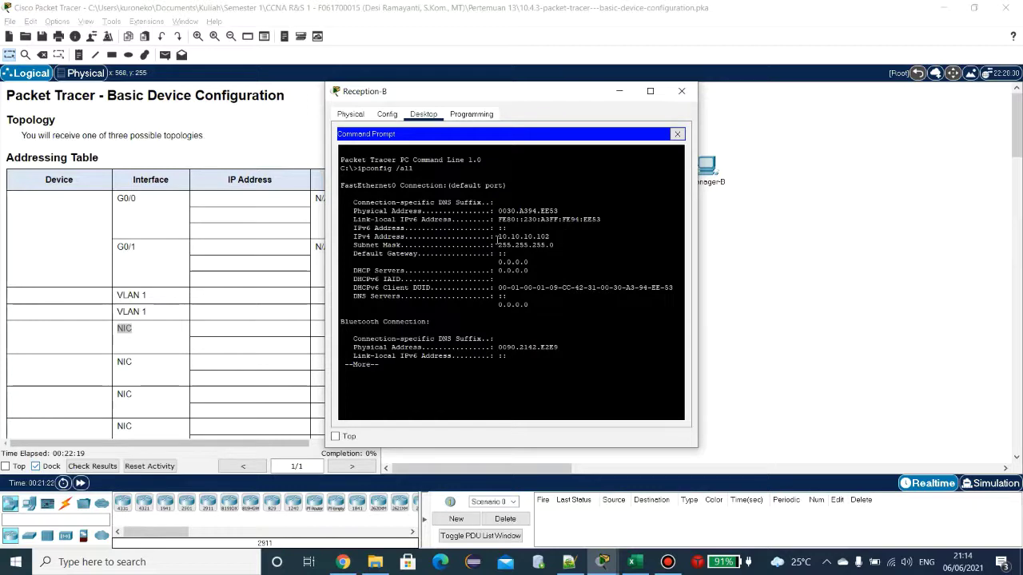
Step: Copy Reception-B's IPv4 address 10.10.10.102 and return to the Excel workbook
{"action": "left_click_drag", "start_coordinate": [498, 237], "coordinate": [555, 235]}
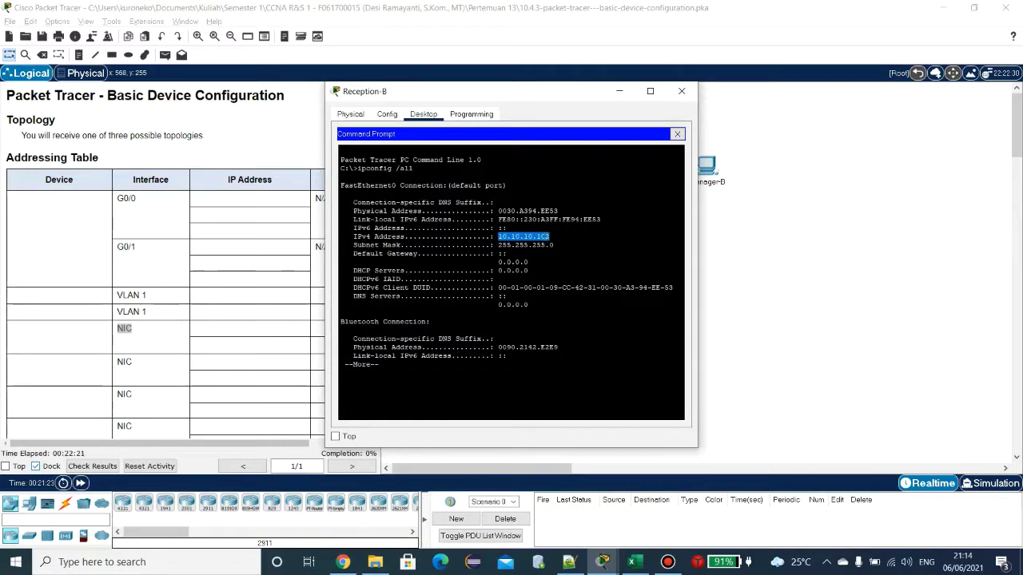
{"action": "right_click", "coordinate": [548, 242]}
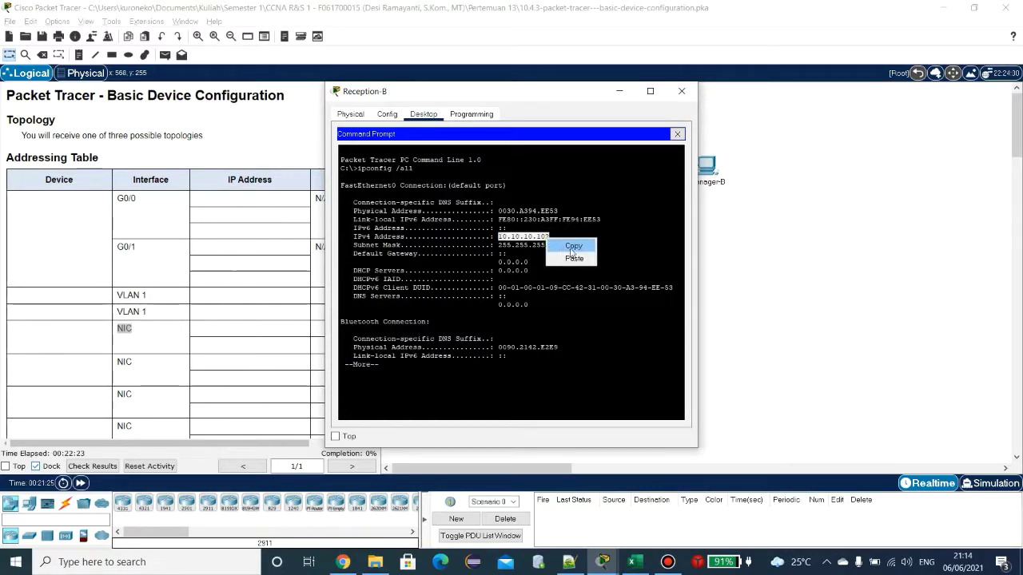
{"action": "left_click", "coordinate": [572, 245]}
{"action": "key", "text": "Return"}
{"action": "key", "text": "Return"}
{"action": "key", "text": "Return"}
{"action": "key", "text": "Return"}
{"action": "key", "text": "Return"}
{"action": "key", "text": "Return"}
{"action": "key", "text": "Return"}
{"action": "key", "text": "Return"}
{"action": "key", "text": "Return"}
{"action": "key", "text": "Return"}
{"action": "key", "text": "Return"}
{"action": "key", "text": "Return"}
{"action": "key", "text": "Return"}
{"action": "key", "text": "Return"}
{"action": "key", "text": "Return"}
{"action": "key", "text": "Return"}
{"action": "key", "text": "Return"}
{"action": "key", "text": "Return"}
{"action": "key", "text": "Return"}
{"action": "key", "text": "Return"}
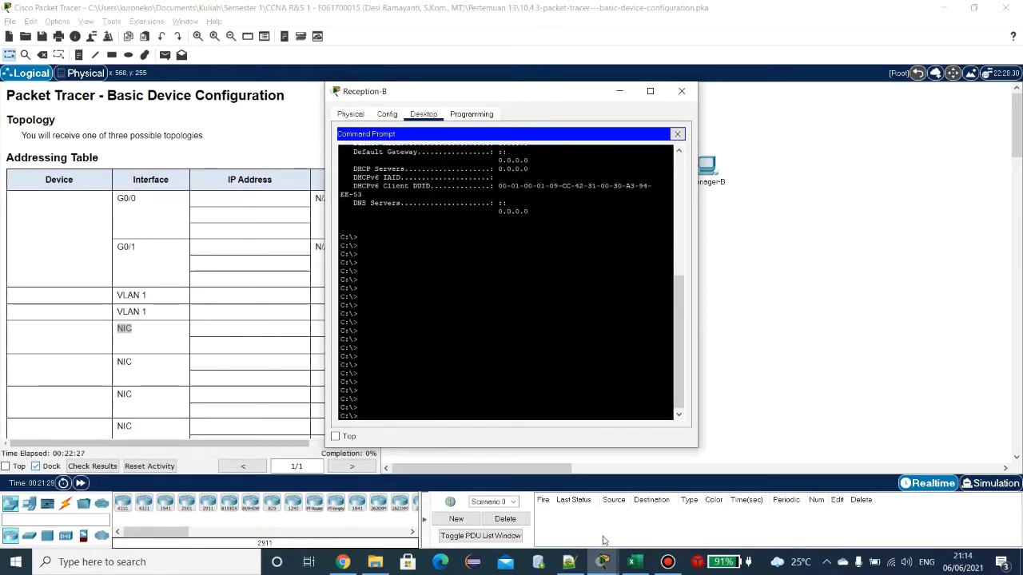
{"action": "left_click", "coordinate": [631, 562]}
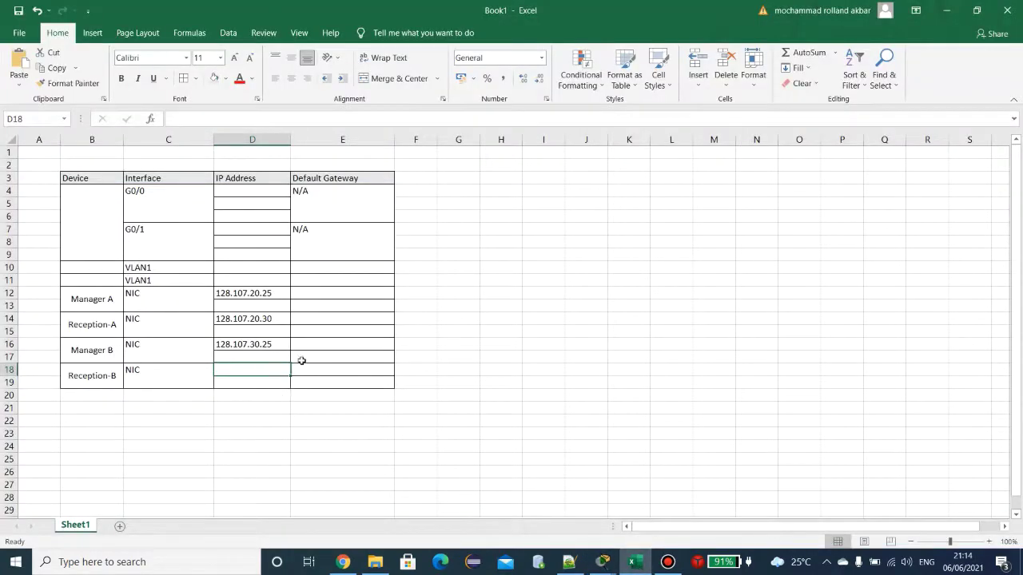
Step: Paste 10.10.10.102 into D18 and rename Manager A to Manager-A
{"action": "key", "text": "ctrl+v"}
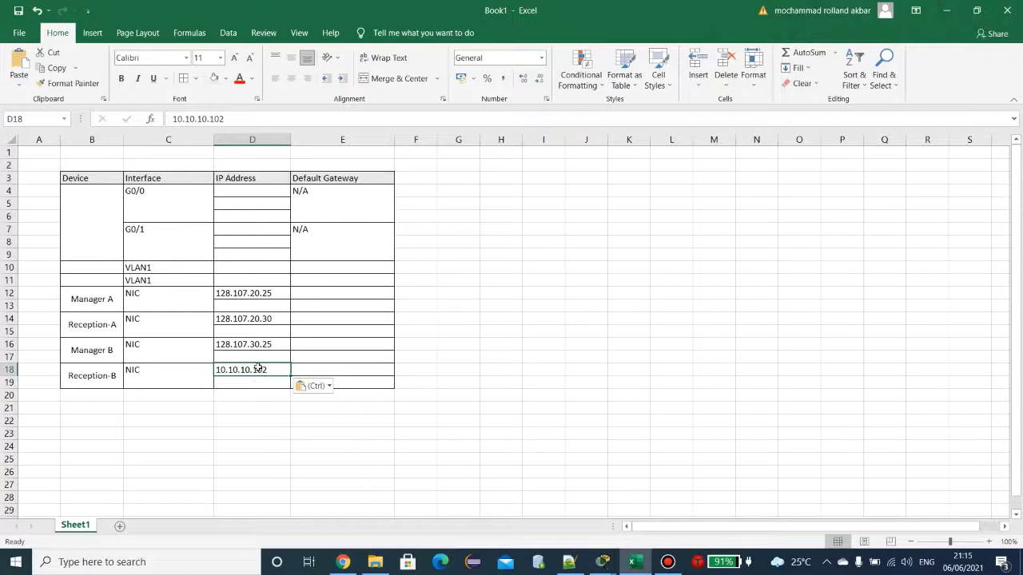
{"action": "left_click", "coordinate": [101, 302]}
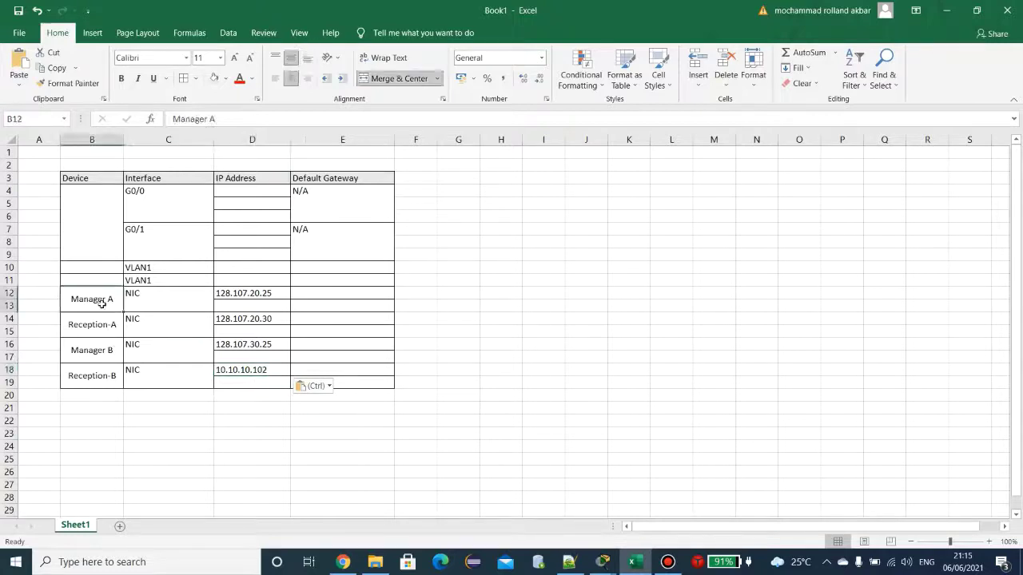
{"action": "double_click", "coordinate": [102, 304]}
{"action": "key", "text": "Return"}
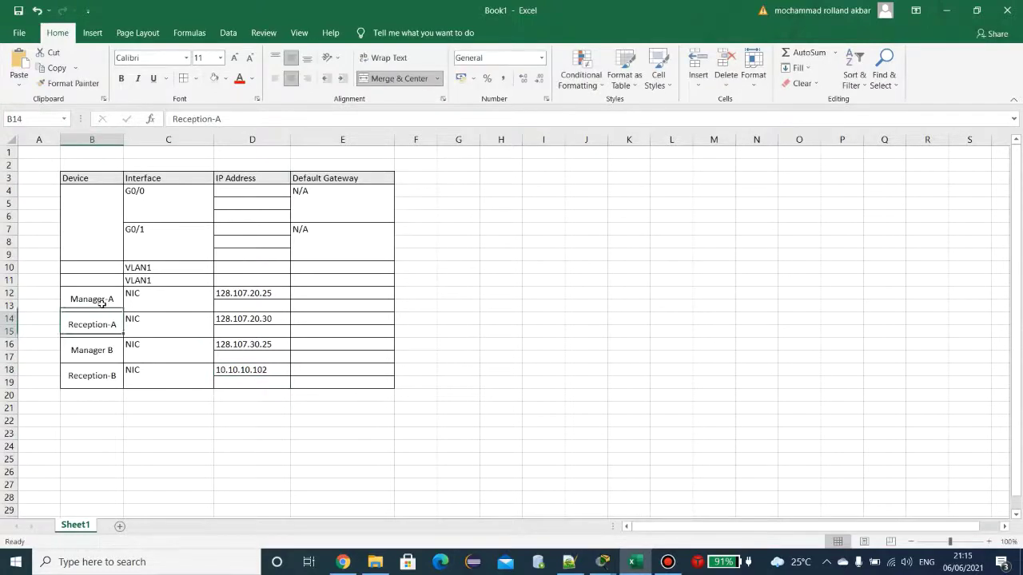
Step: Rename Manager B to Manager-B in the next row
{"action": "key", "text": "Down"}
{"action": "key", "text": "F2"}
{"action": "key", "text": "BackSpace"}
{"action": "type", "text": "-"}
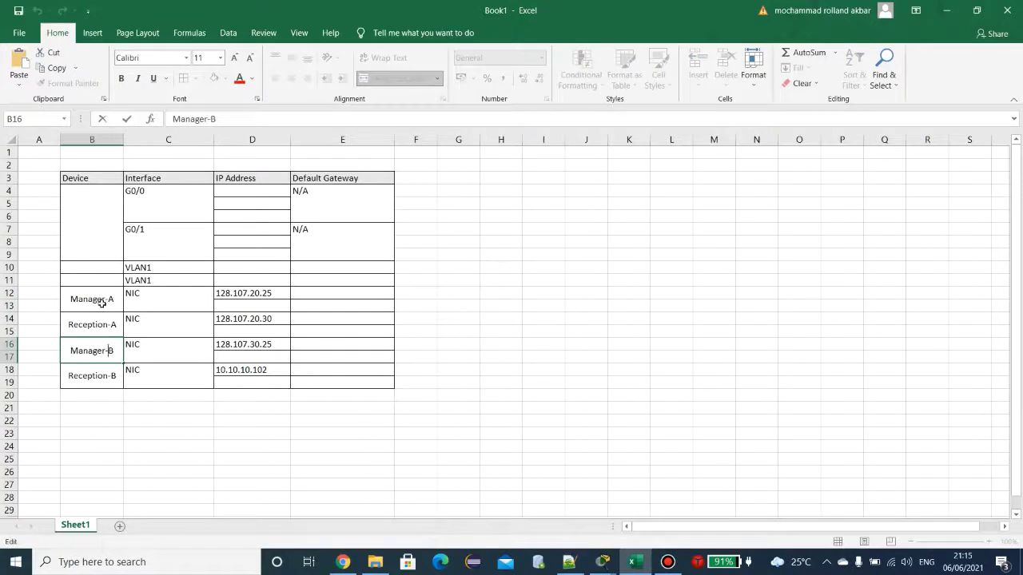
{"action": "key", "text": "Return"}
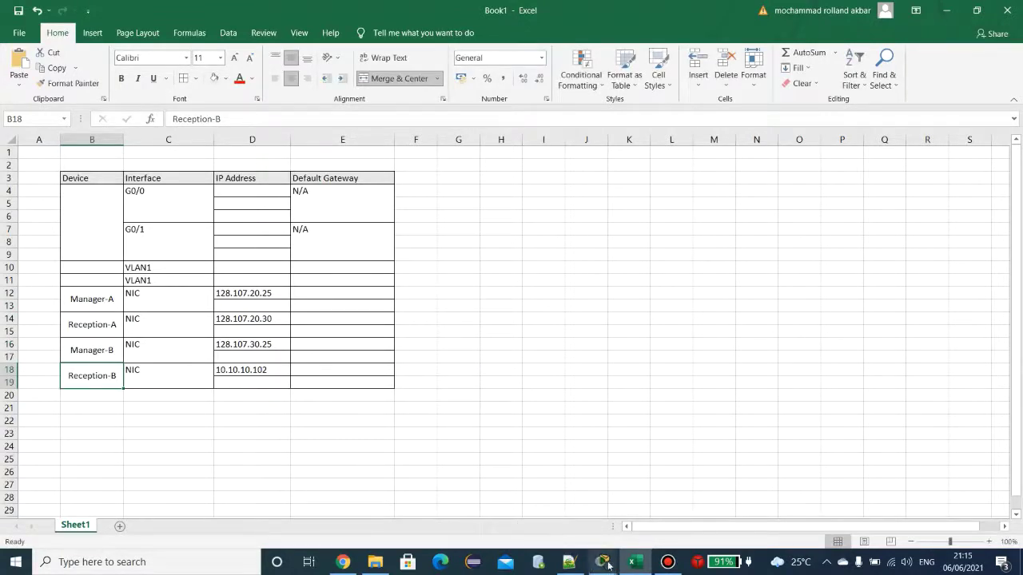
Step: Rerun ipconfig /all in Reception-B's command prompt
{"action": "mouse_move", "coordinate": [602, 562]}
{"action": "left_click", "coordinate": [633, 470]}
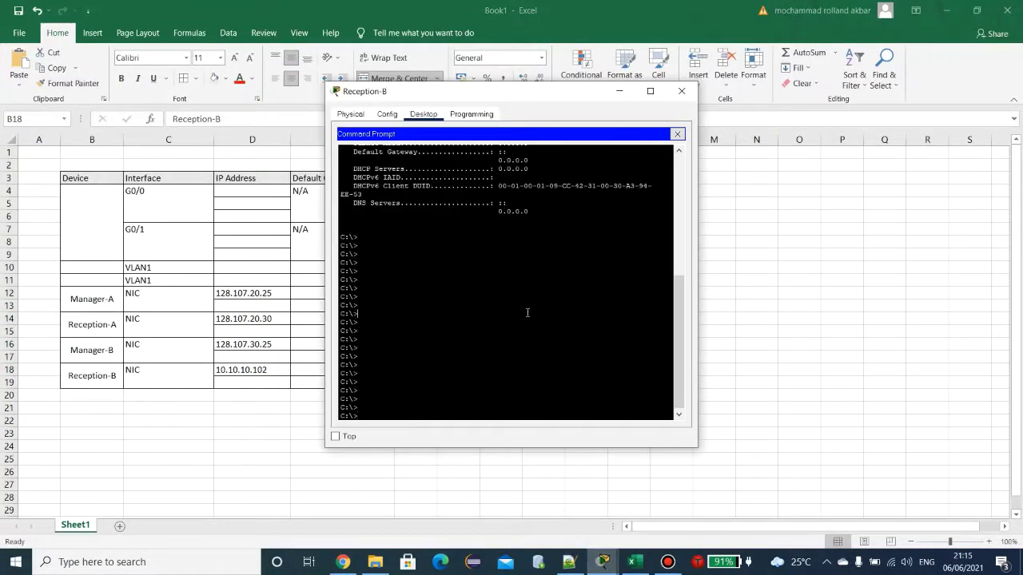
{"action": "key", "text": "Up"}
{"action": "key", "text": "Return"}
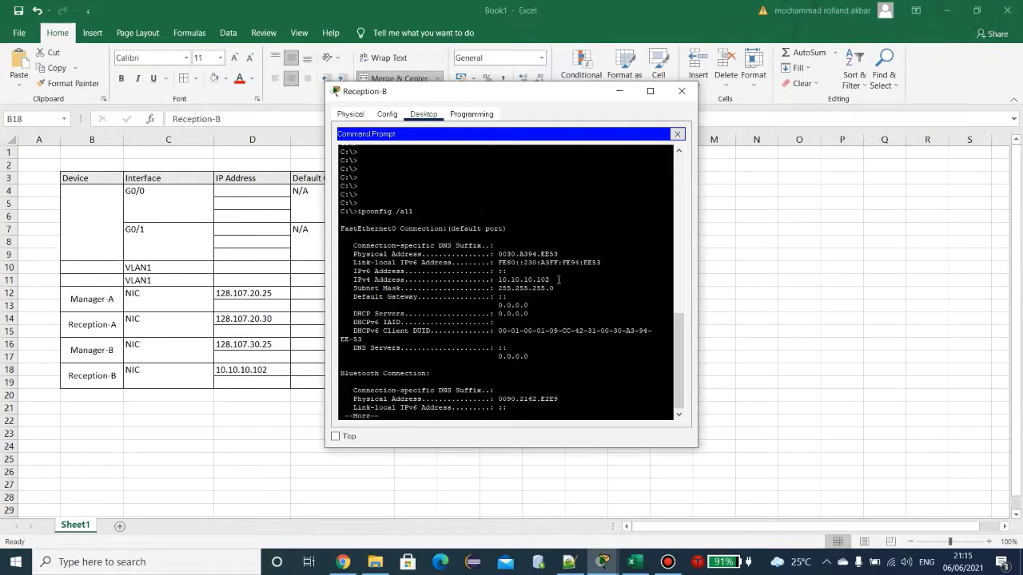
{"action": "key", "text": "Return"}
Step: Run ipv6config /all on Reception-B, then close its window
{"action": "key", "text": "Up"}
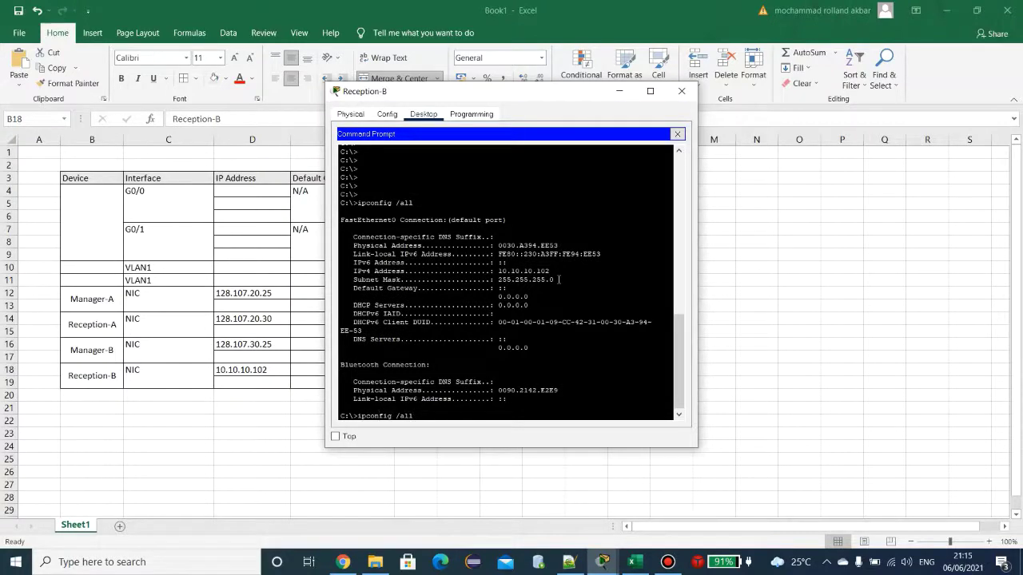
{"action": "key", "text": "Left"}
{"action": "key", "text": "Left"}
{"action": "key", "text": "Left"}
{"action": "key", "text": "Left"}
{"action": "key", "text": "Left"}
{"action": "key", "text": "Left"}
{"action": "key", "text": "Left"}
{"action": "key", "text": "Left"}
{"action": "key", "text": "Left"}
{"action": "key", "text": "Left"}
{"action": "key", "text": "Left"}
{"action": "type", "text": "v6"}
{"action": "key", "text": "Return"}
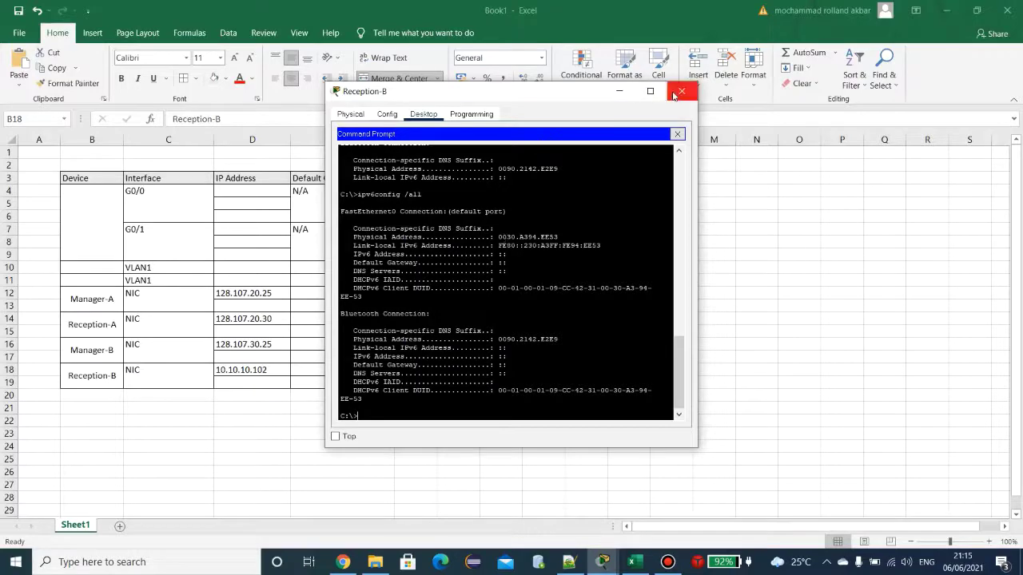
{"action": "left_click", "coordinate": [675, 94]}
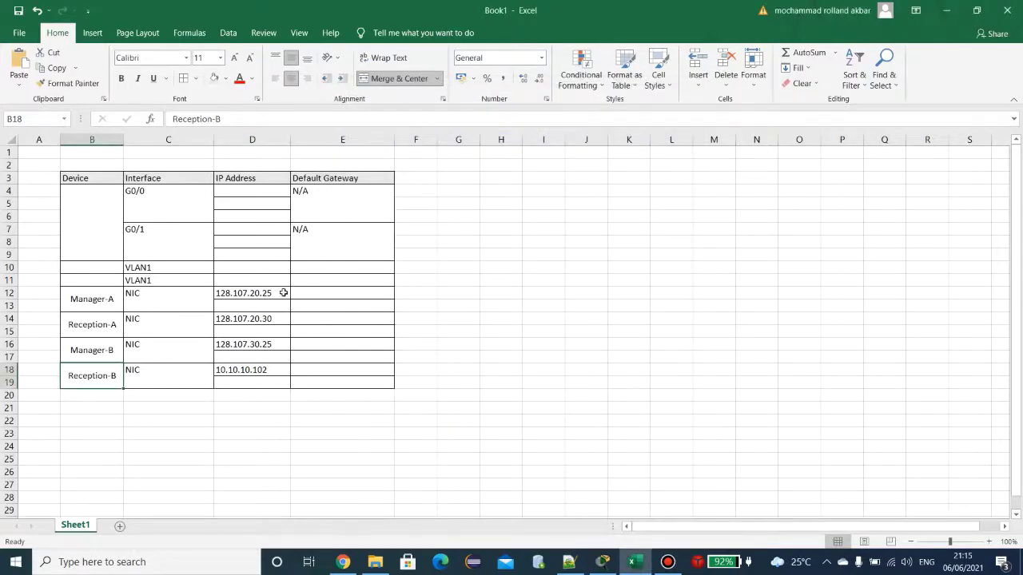
Step: Bring Packet Tracer forward and maximize it to view the topology's subnet labels
{"action": "left_click", "coordinate": [264, 310]}
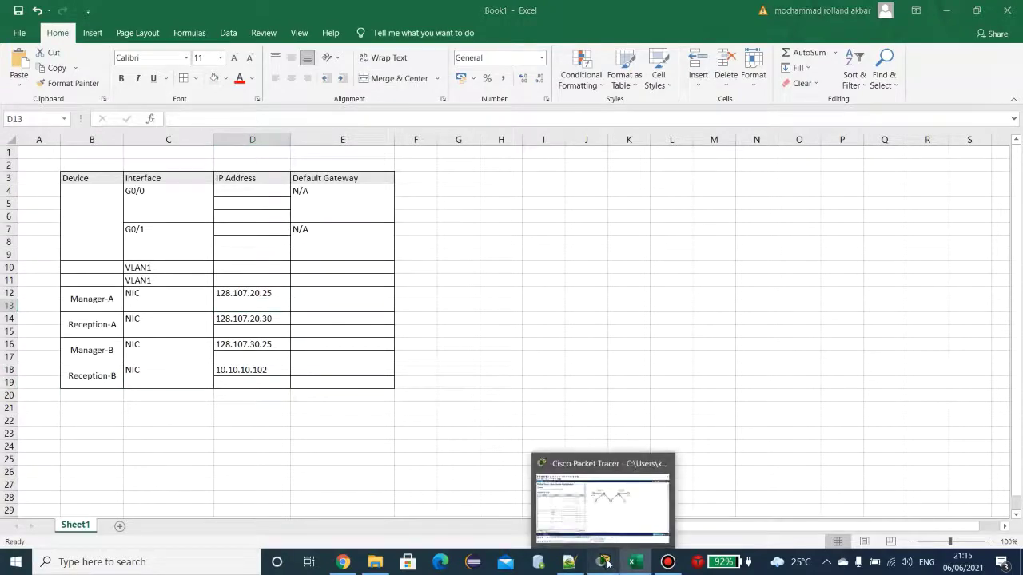
{"action": "left_click", "coordinate": [605, 563]}
{"action": "left_click", "coordinate": [976, 7]}
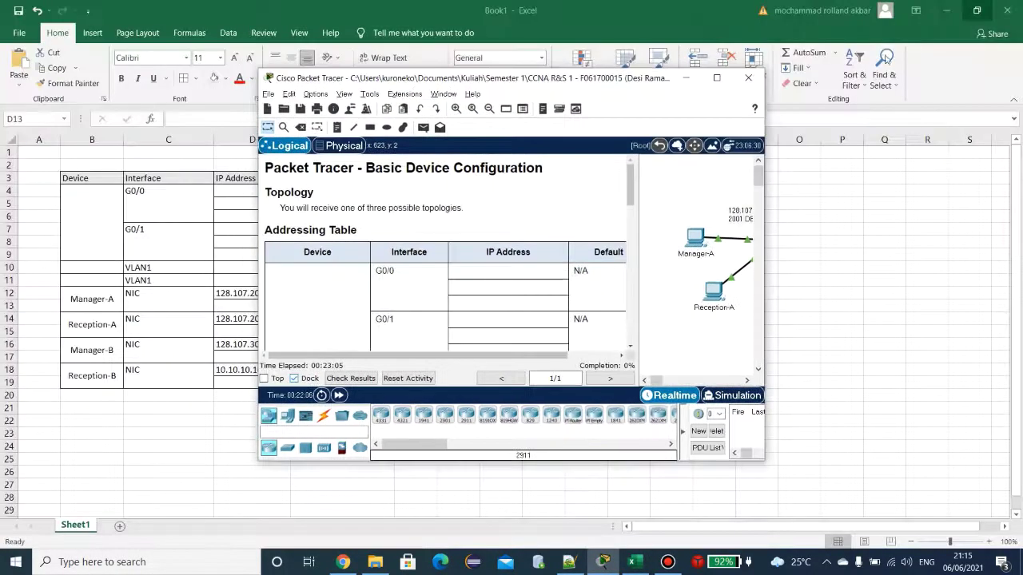
{"action": "left_click", "coordinate": [718, 80]}
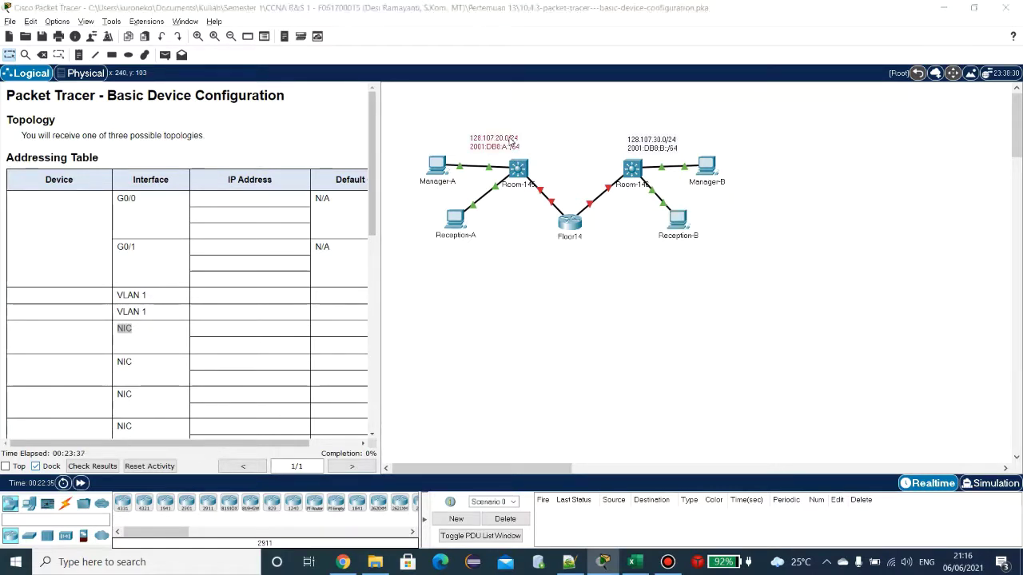
Step: Position the simulator window on the right, beside the Excel addressing table
{"action": "left_click", "coordinate": [554, 294]}
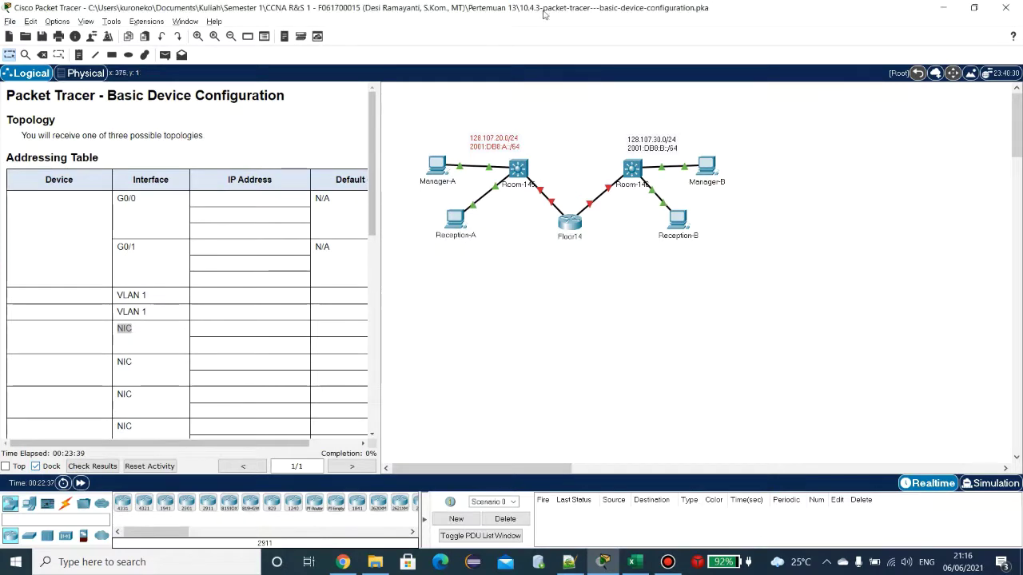
{"action": "left_click_drag", "start_coordinate": [534, 8], "coordinate": [743, 74]}
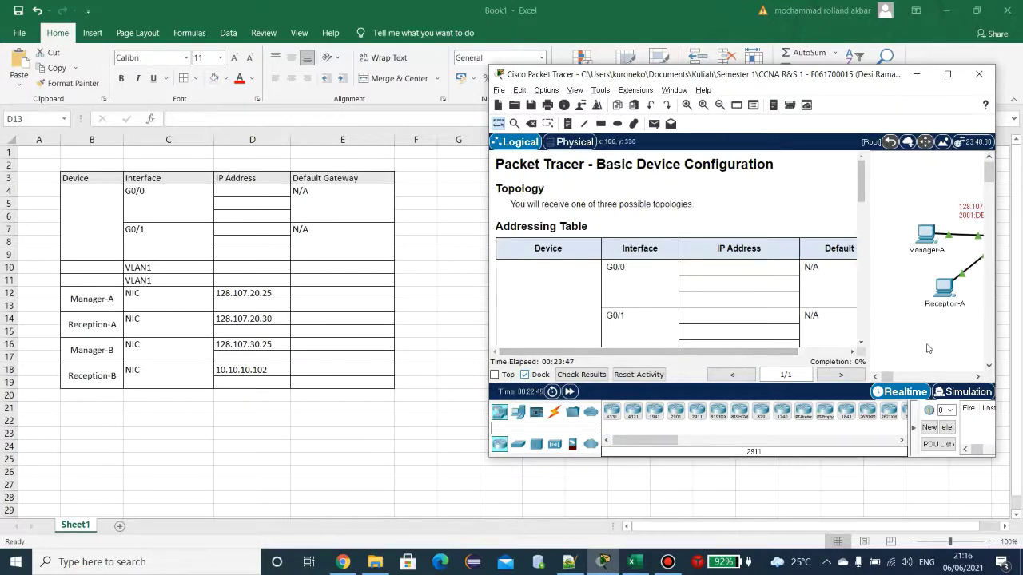
{"action": "left_click_drag", "start_coordinate": [888, 377], "coordinate": [894, 379]}
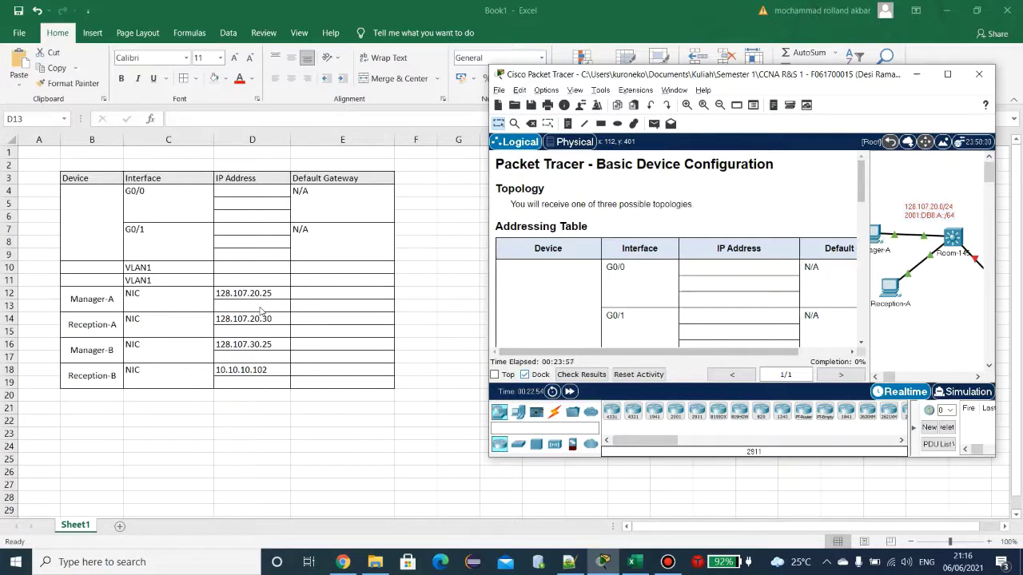
{"action": "left_click", "coordinate": [320, 294]}
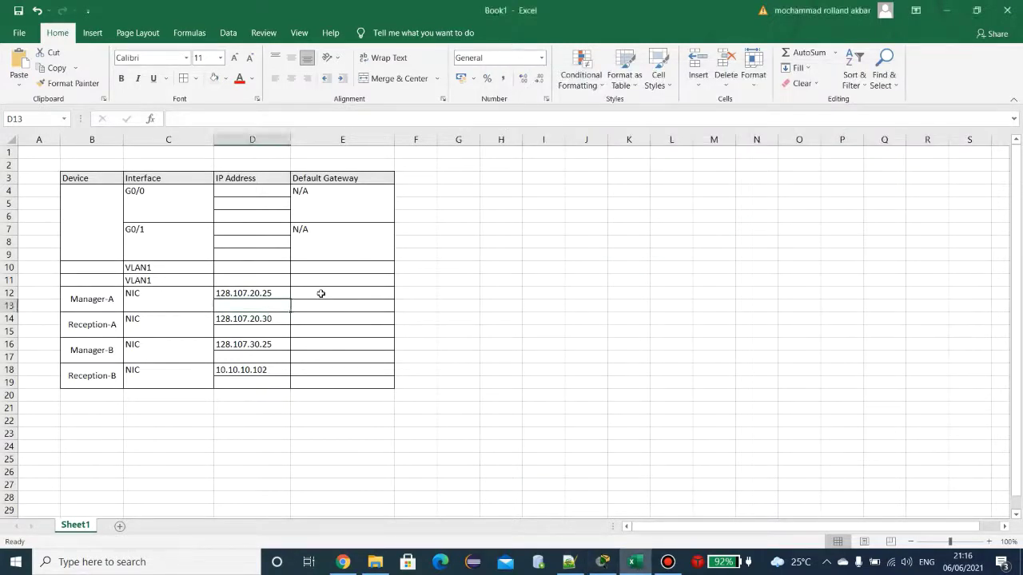
{"action": "key", "text": "alt+Tab"}
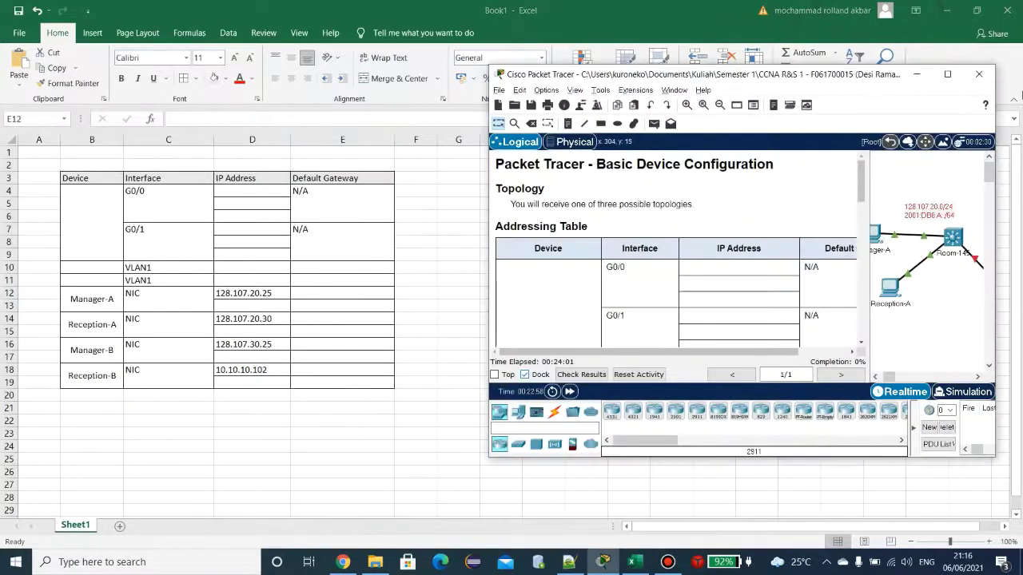
Step: Check the Room-145 link interfaces in Packet Tracer, then select router G0/0 cell D4
{"action": "left_click", "coordinate": [947, 74]}
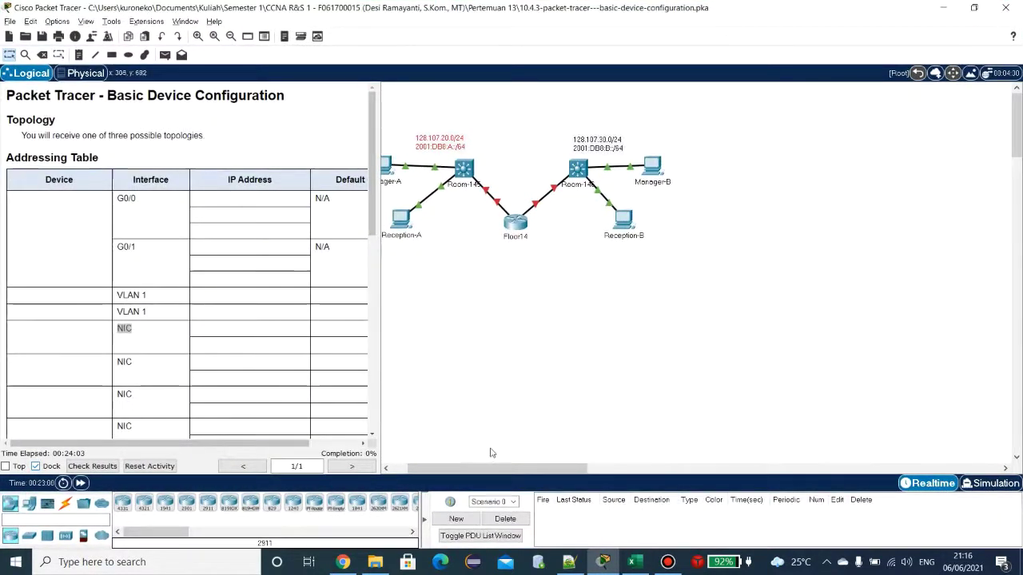
{"action": "key", "text": "alt+Tab"}
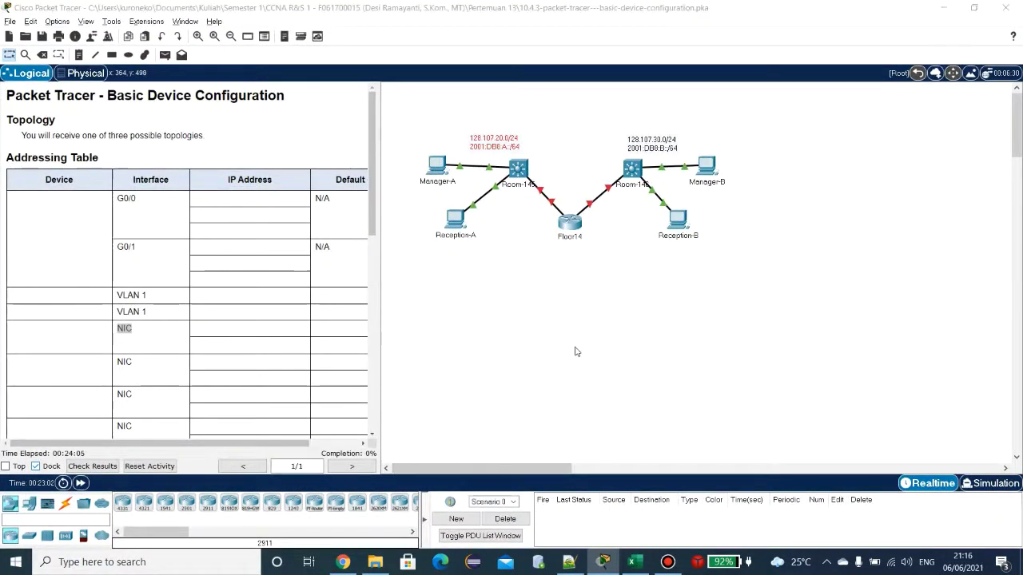
{"action": "type", "text": "128.107.20.25"}
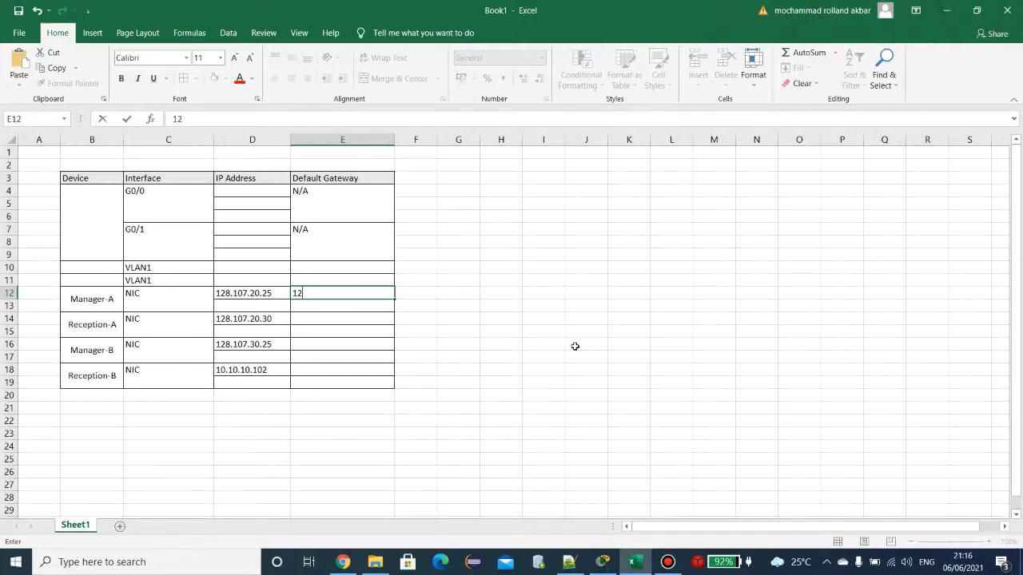
{"action": "left_click", "coordinate": [242, 189]}
{"action": "key", "text": "alt+Tab"}
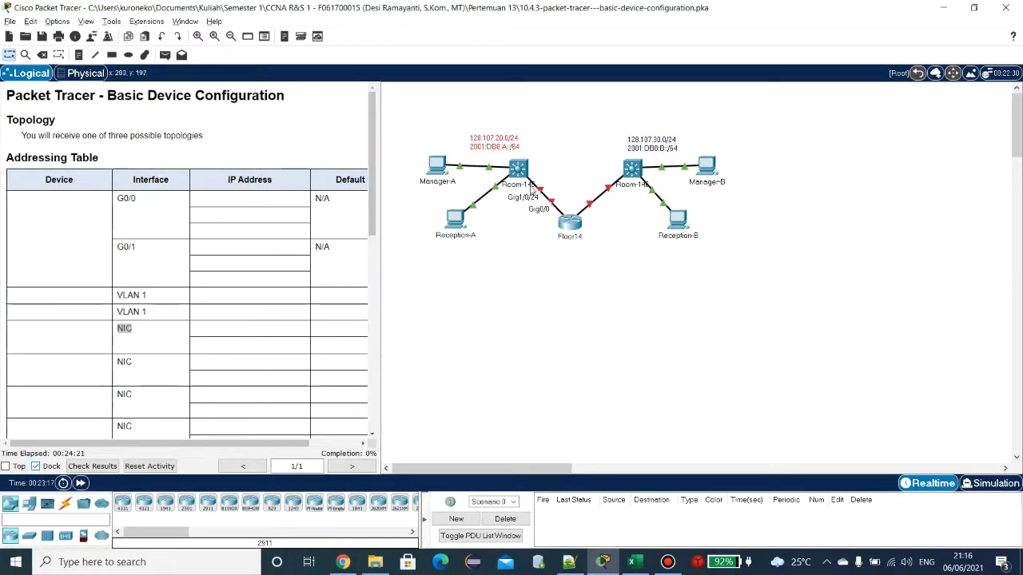
{"action": "key", "text": "alt+Tab"}
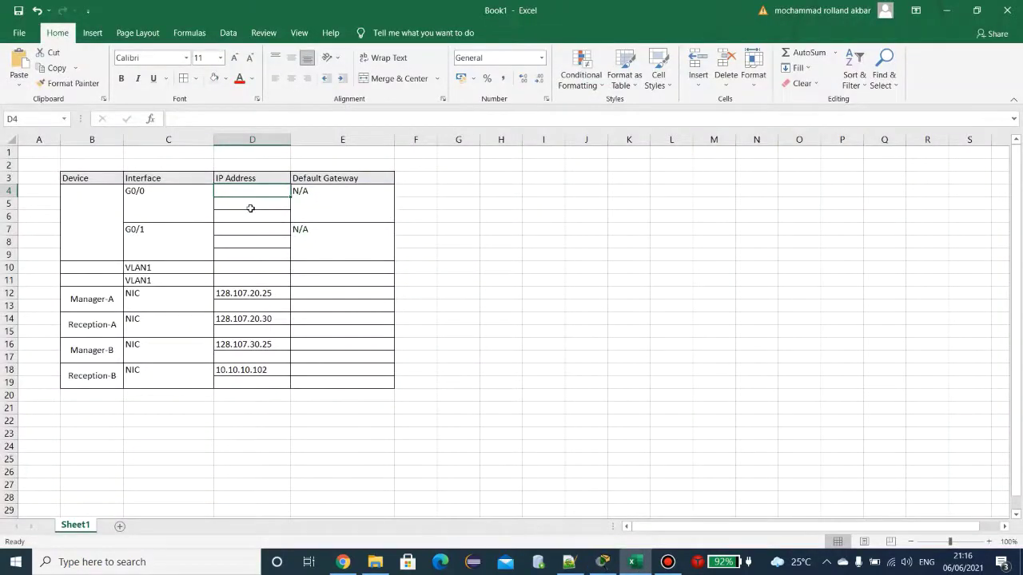
Step: Enter 128.107.20.1/24 as the router G0/0 address in D4
{"action": "key", "text": "alt+Tab"}
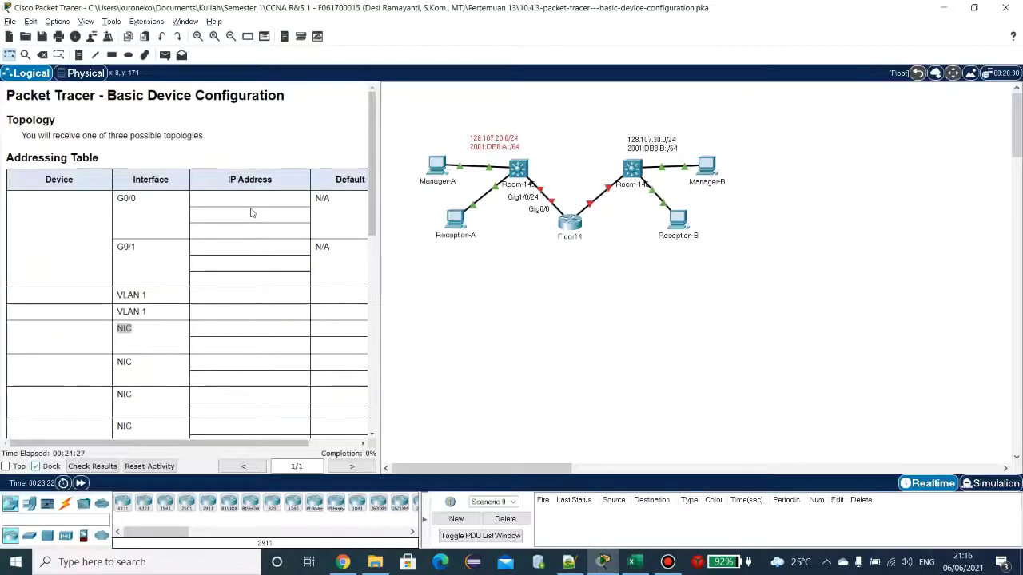
{"action": "key", "text": "alt+Tab"}
{"action": "key", "text": "F2"}
{"action": "type", "text": "128"}
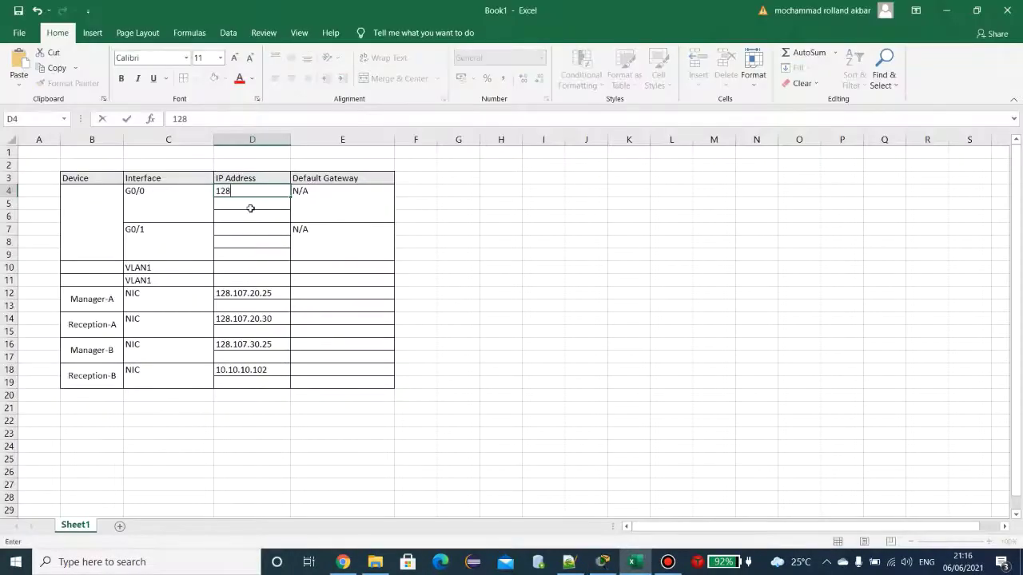
{"action": "type", "text": ".107."}
{"action": "key", "text": "Escape"}
{"action": "key", "text": "alt+Tab"}
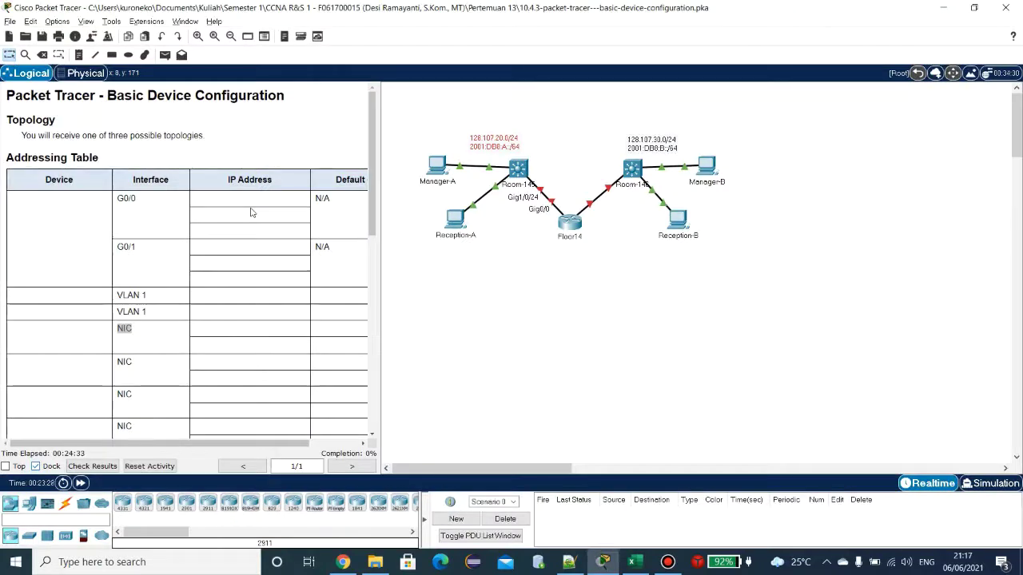
{"action": "key", "text": "alt+Tab"}
{"action": "type", "text": "20.1/2"}
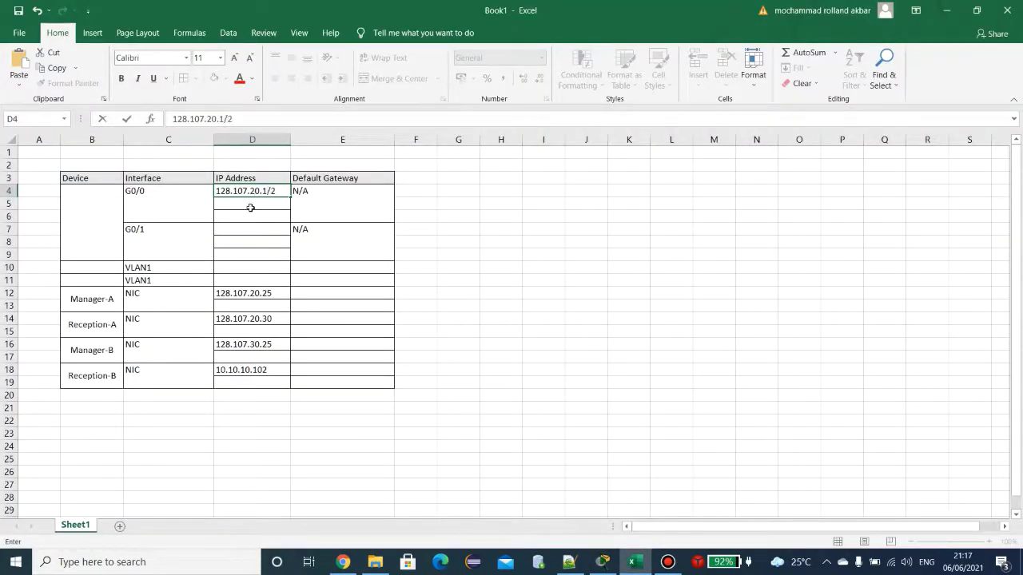
{"action": "type", "text": "4"}
Step: Copy the /24 suffix from D12 and append it to D14, D16 and D18
{"action": "left_click", "coordinate": [287, 293]}
{"action": "double_click", "coordinate": [287, 293]}
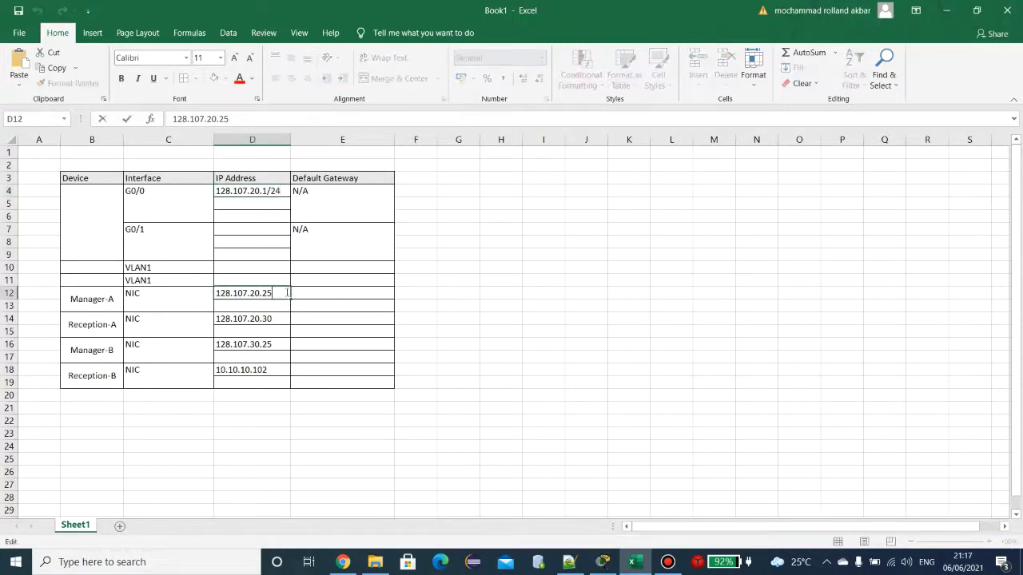
{"action": "type", "text": "/24"}
{"action": "left_click_drag", "start_coordinate": [284, 310], "coordinate": [273, 313]}
{"action": "key", "text": "ctrl+c"}
{"action": "left_click", "coordinate": [281, 322]}
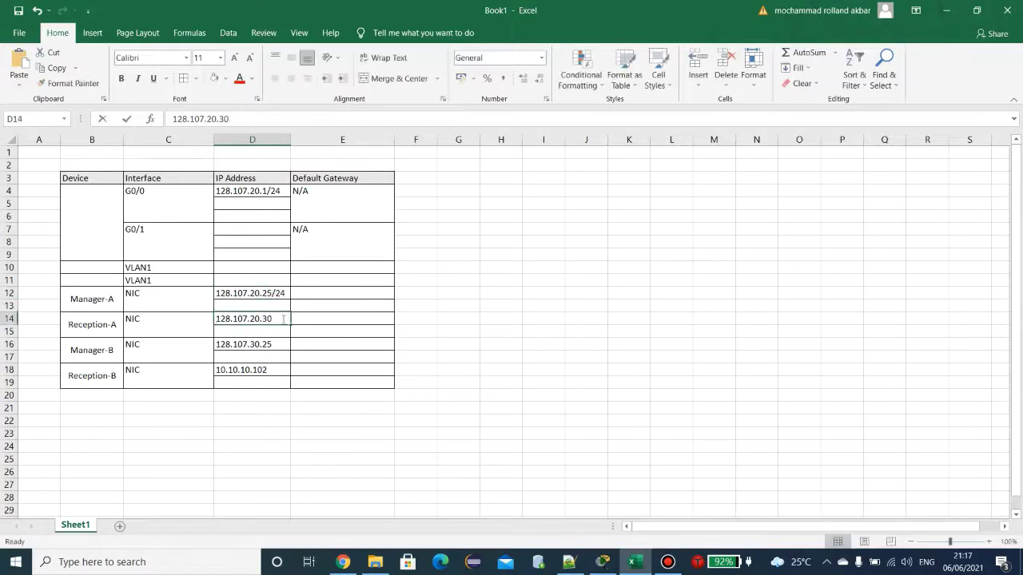
{"action": "double_click", "coordinate": [281, 321]}
{"action": "key", "text": "ctrl+v"}
{"action": "left_click", "coordinate": [281, 348]}
{"action": "double_click", "coordinate": [281, 348]}
{"action": "key", "text": "ctrl+v"}
{"action": "left_click", "coordinate": [275, 369]}
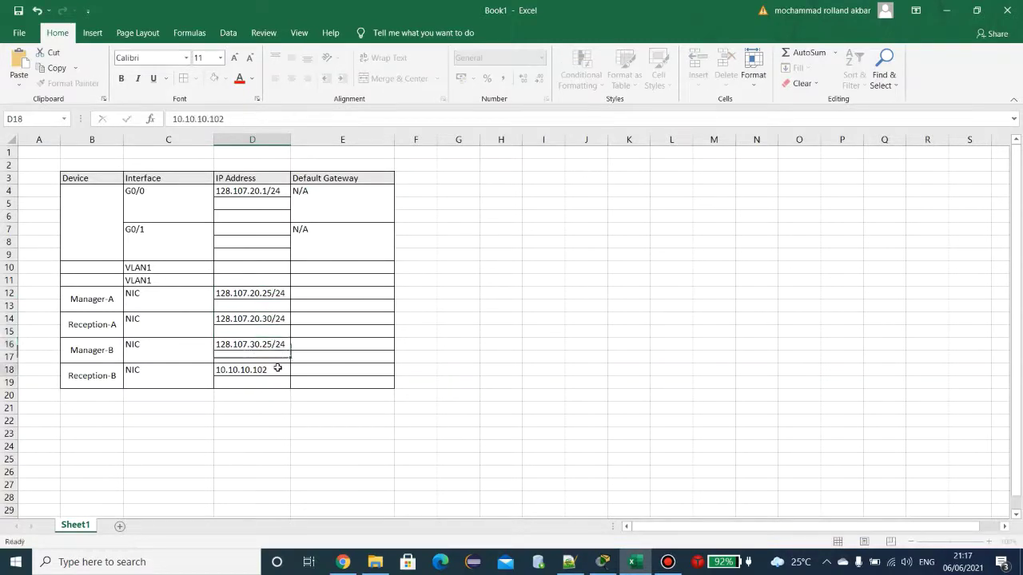
{"action": "double_click", "coordinate": [275, 369]}
{"action": "key", "text": "ctrl+v"}
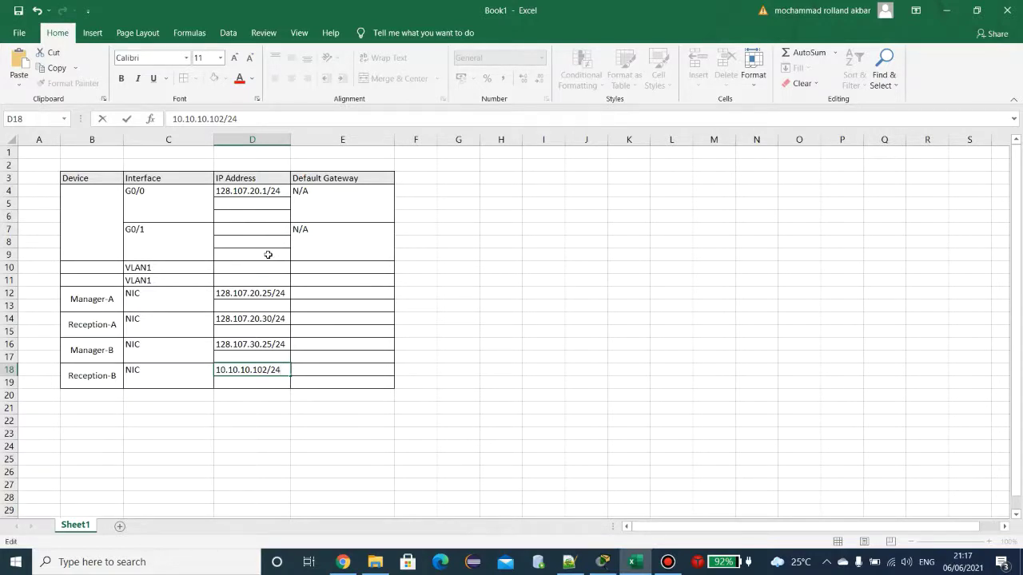
Step: Paste gateway 128.107.20.1 from D4 into E12 and E14 for Manager-A and Reception-A
{"action": "double_click", "coordinate": [270, 190]}
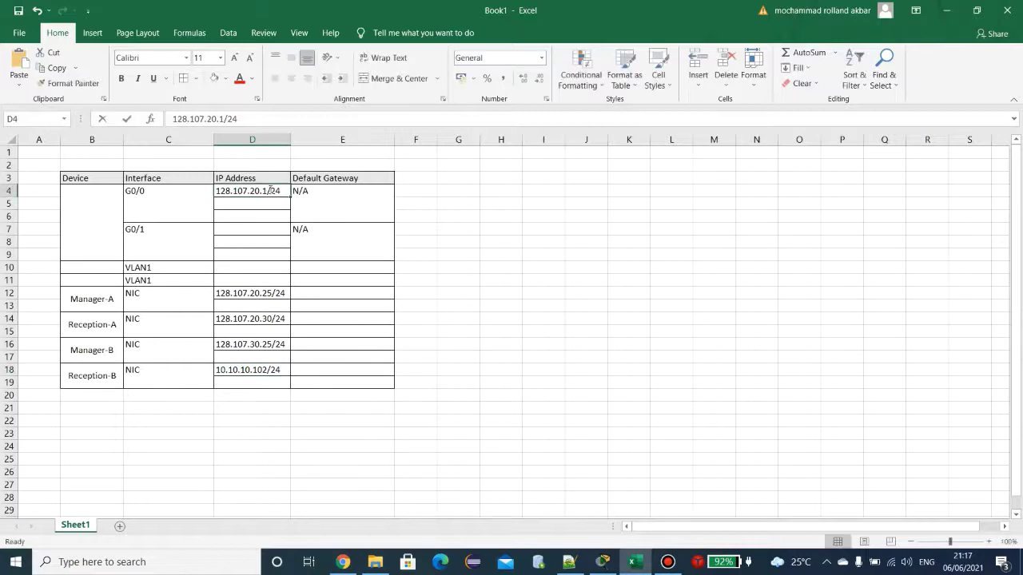
{"action": "left_click_drag", "start_coordinate": [270, 190], "coordinate": [210, 194]}
{"action": "key", "text": "ctrl+c"}
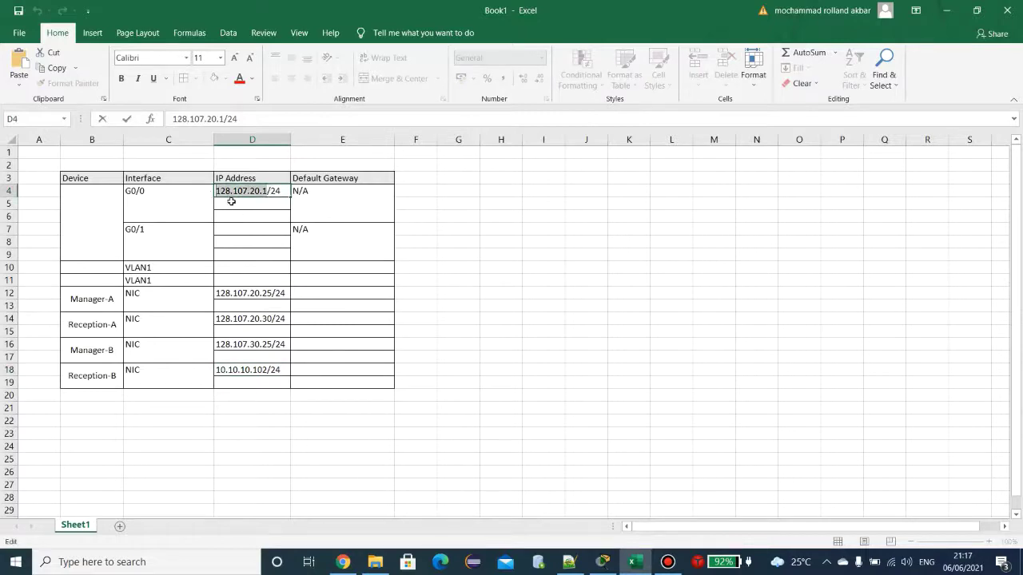
{"action": "left_click", "coordinate": [331, 294]}
{"action": "key", "text": "ctrl+v"}
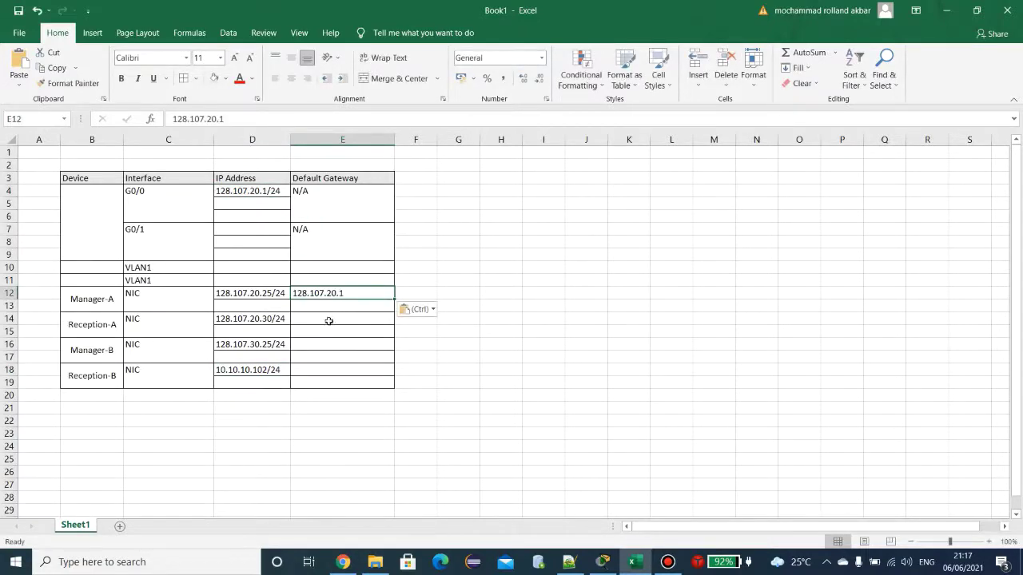
{"action": "left_click", "coordinate": [331, 319]}
{"action": "key", "text": "ctrl+v"}
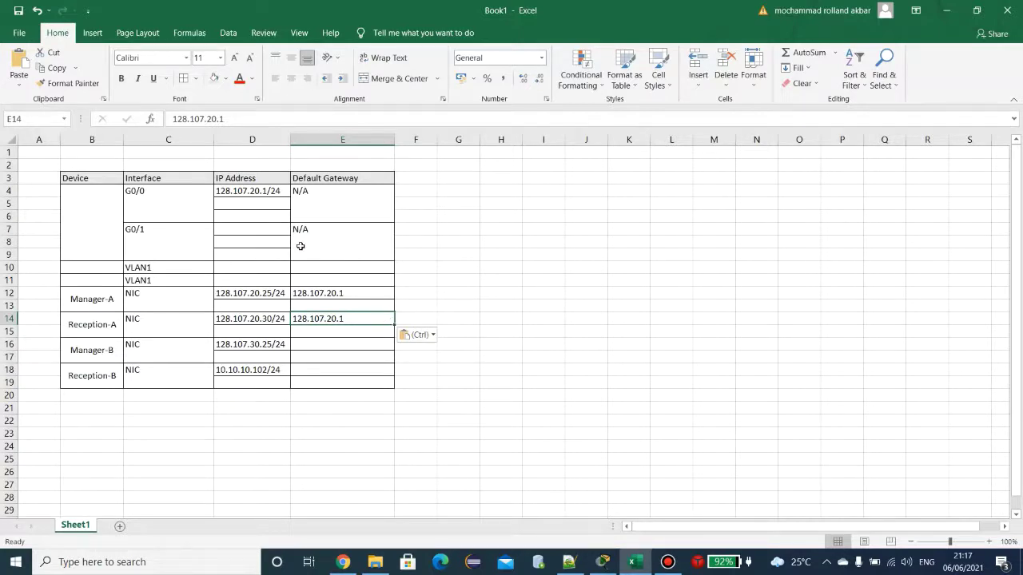
{"action": "left_click", "coordinate": [251, 227]}
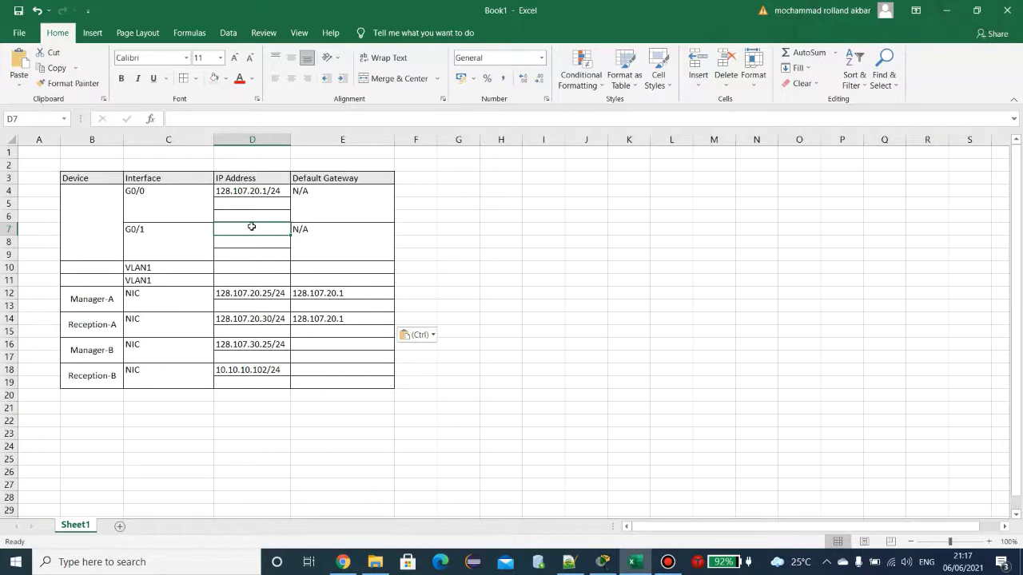
{"action": "left_click", "coordinate": [606, 568]}
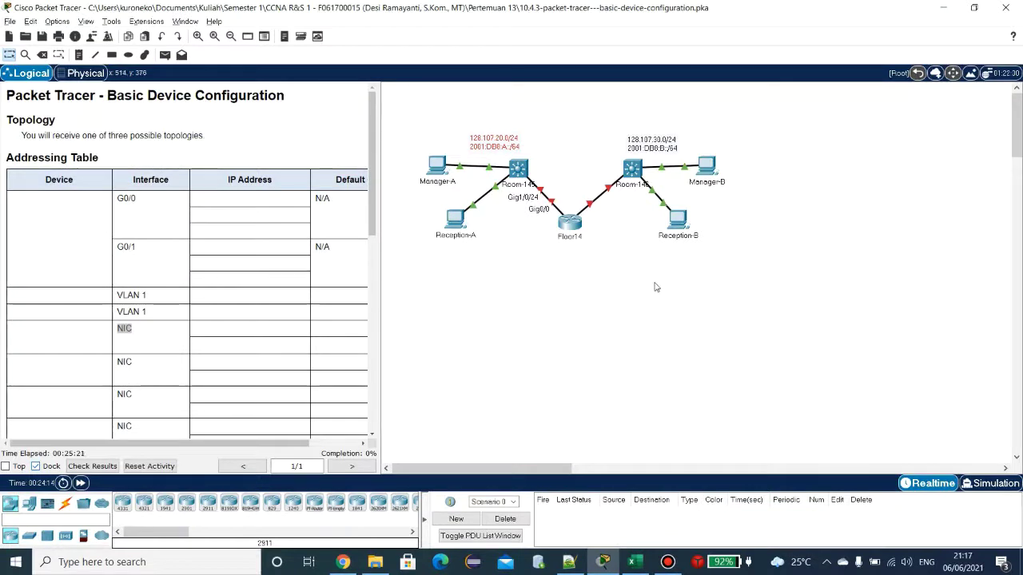
Step: Confirm the Floor14–Room-146 link joins Gig0/1 to Gig1/0/24, then return to Excel
{"action": "left_click", "coordinate": [609, 192]}
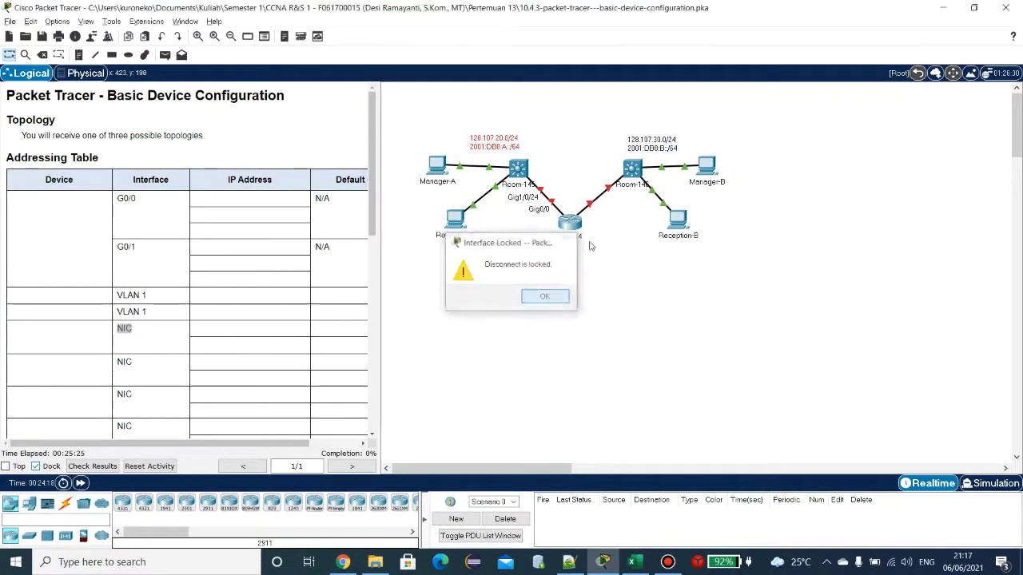
{"action": "left_click", "coordinate": [545, 297]}
{"action": "mouse_move", "coordinate": [574, 215]}
{"action": "left_mouse_down"}
{"action": "mouse_move", "coordinate": [605, 269]}
{"action": "mouse_move", "coordinate": [588, 225]}
{"action": "left_mouse_up"}
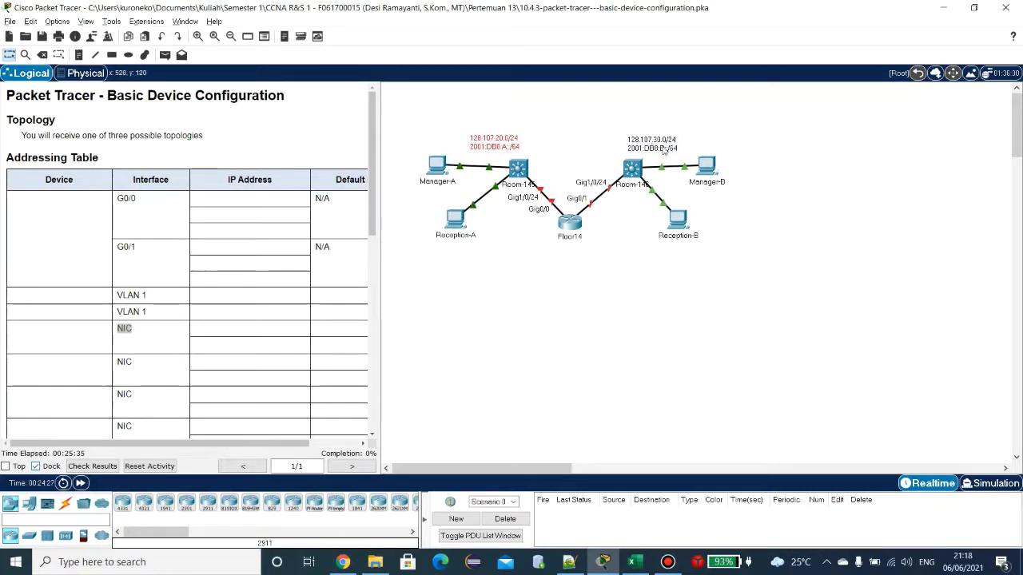
{"action": "key", "text": "alt+Tab"}
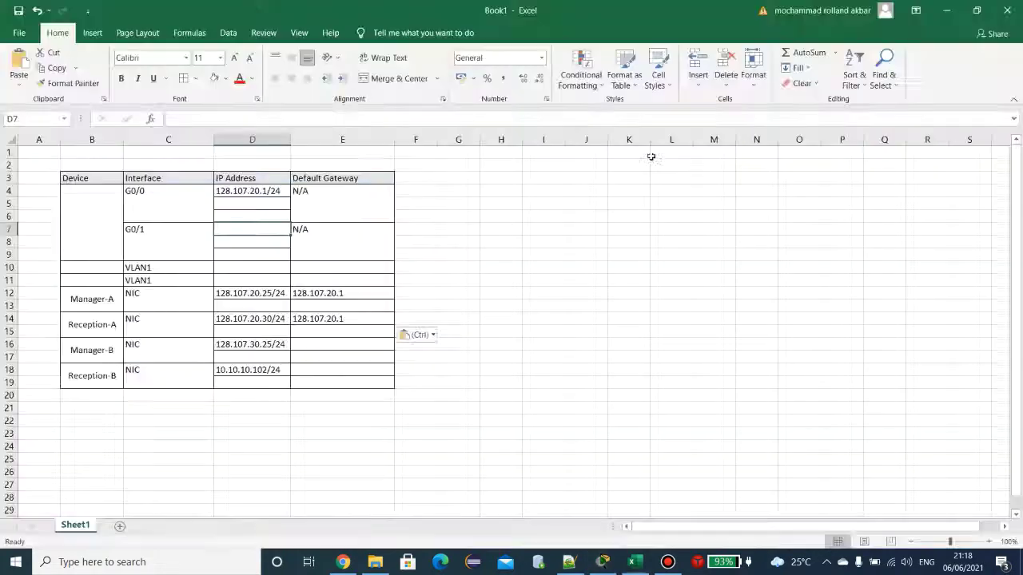
Step: Copy D4 into D7 and change it to 128.107.30.1/24 for G0/1
{"action": "left_click", "coordinate": [272, 194]}
{"action": "key", "text": "ctrl+c"}
{"action": "left_click", "coordinate": [270, 230]}
{"action": "key", "text": "ctrl+v"}
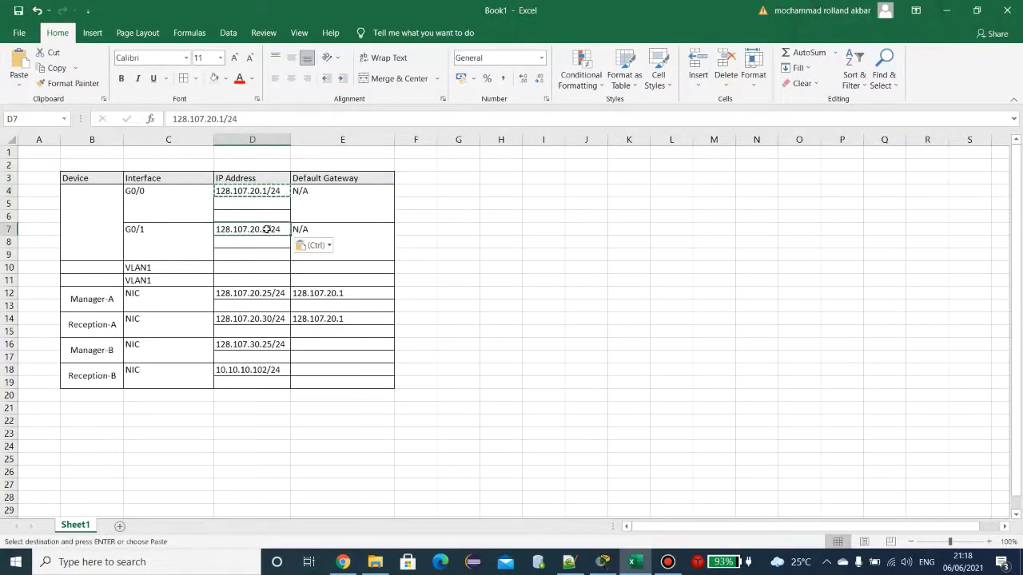
{"action": "double_click", "coordinate": [253, 230]}
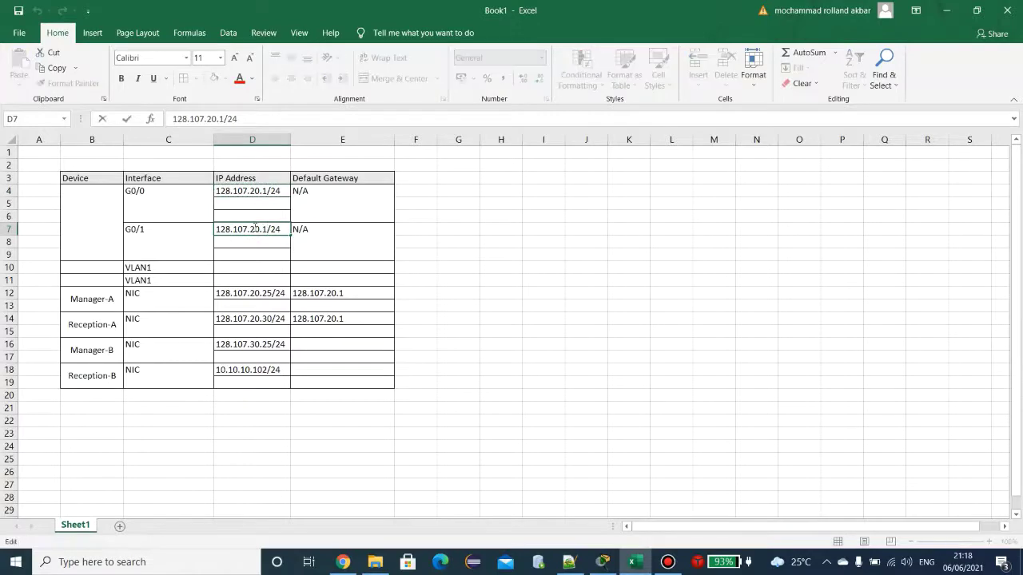
{"action": "key", "text": "BackSpace"}
{"action": "type", "text": "3"}
{"action": "left_click", "coordinate": [313, 244]}
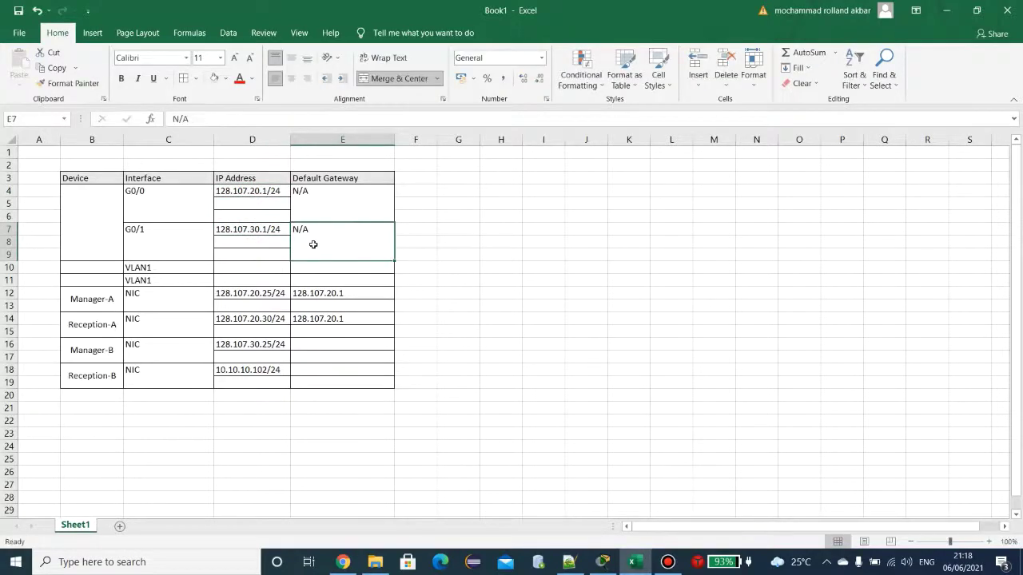
Step: Paste gateway 128.107.30.1 into E16 and E18 for Manager-B and Reception-B
{"action": "left_click", "coordinate": [244, 230]}
{"action": "double_click", "coordinate": [265, 229]}
{"action": "left_click", "coordinate": [265, 229]}
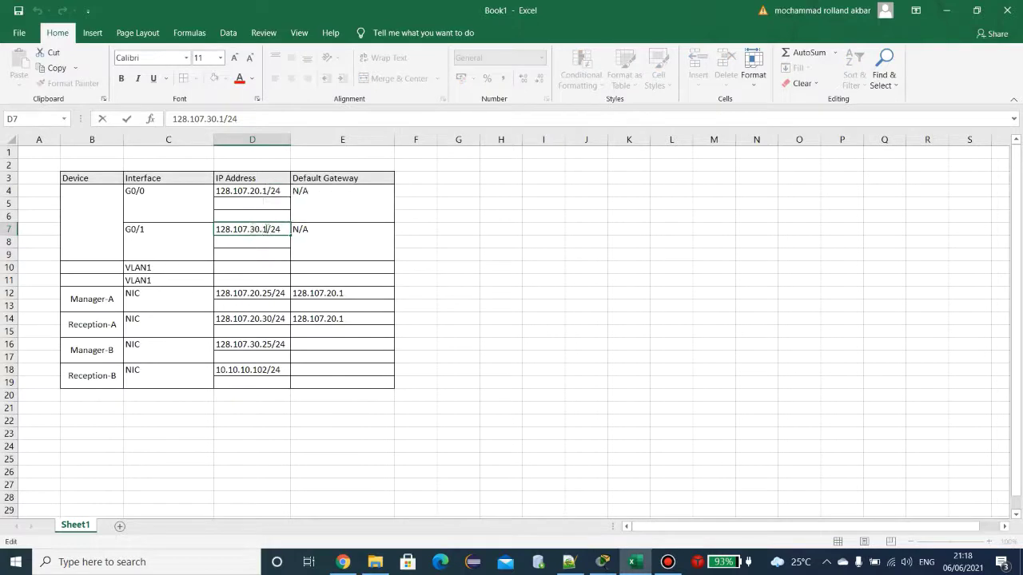
{"action": "left_click_drag", "start_coordinate": [265, 230], "coordinate": [214, 230]}
{"action": "key", "text": "ctrl+c"}
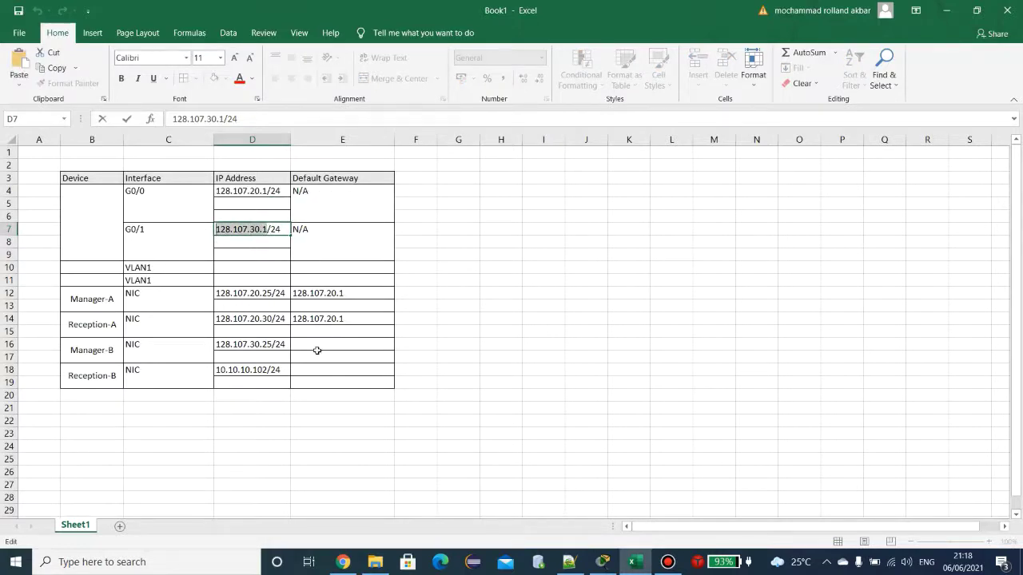
{"action": "left_click", "coordinate": [318, 351]}
{"action": "left_click", "coordinate": [323, 341]}
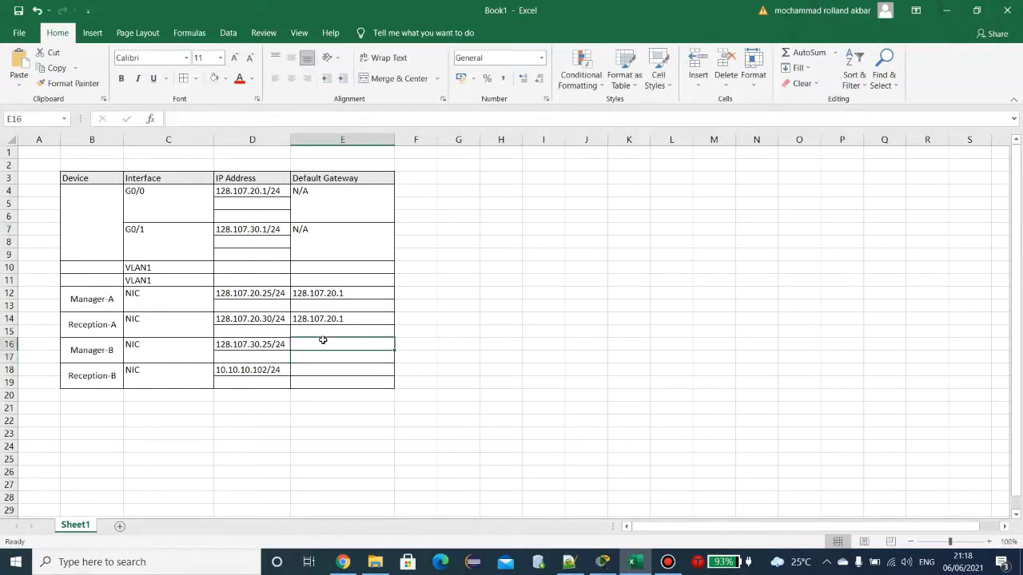
{"action": "key", "text": "ctrl+v"}
{"action": "left_click", "coordinate": [331, 370]}
{"action": "key", "text": "ctrl+v"}
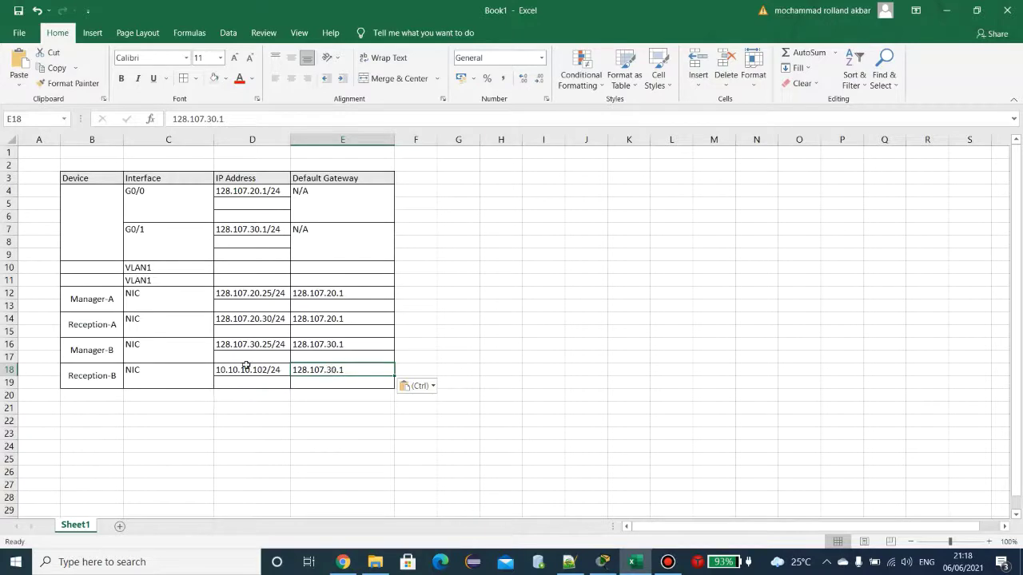
{"action": "left_click", "coordinate": [235, 201]}
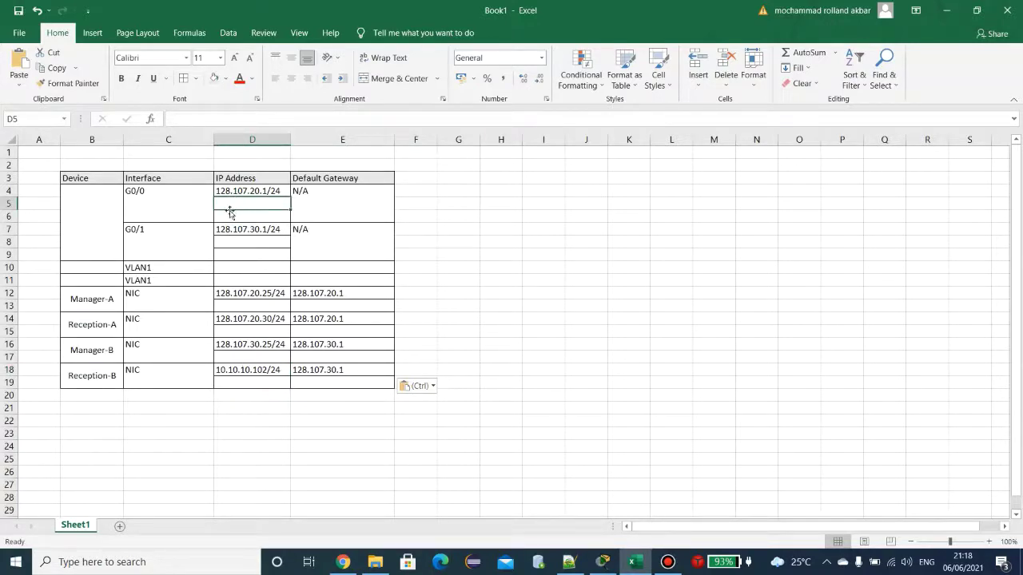
Step: Start D5's IPv6 entry with 2001, checking the prefix against the Packet Tracer topology
{"action": "left_click", "coordinate": [613, 562]}
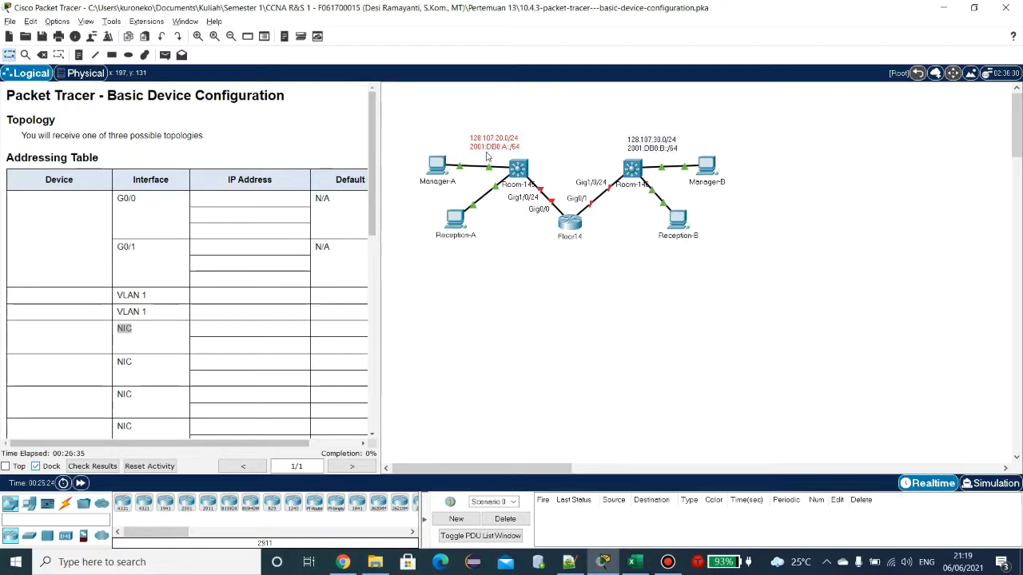
{"action": "key", "text": "alt+Tab"}
{"action": "type", "text": "2001"}
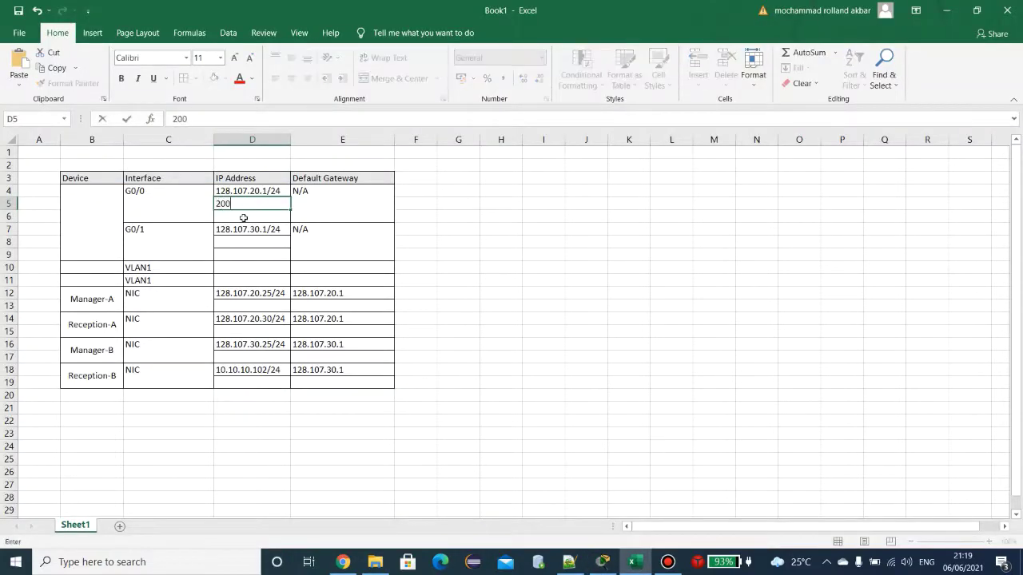
{"action": "key", "text": "alt+Tab"}
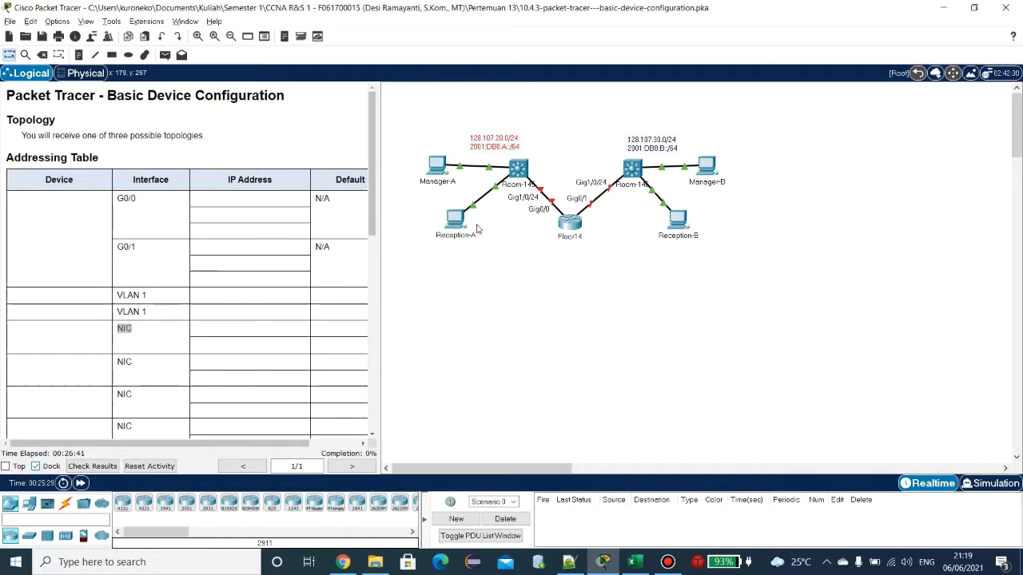
{"action": "scroll", "coordinate": [448, 223], "scroll_direction": "up", "scroll_amount": 2}
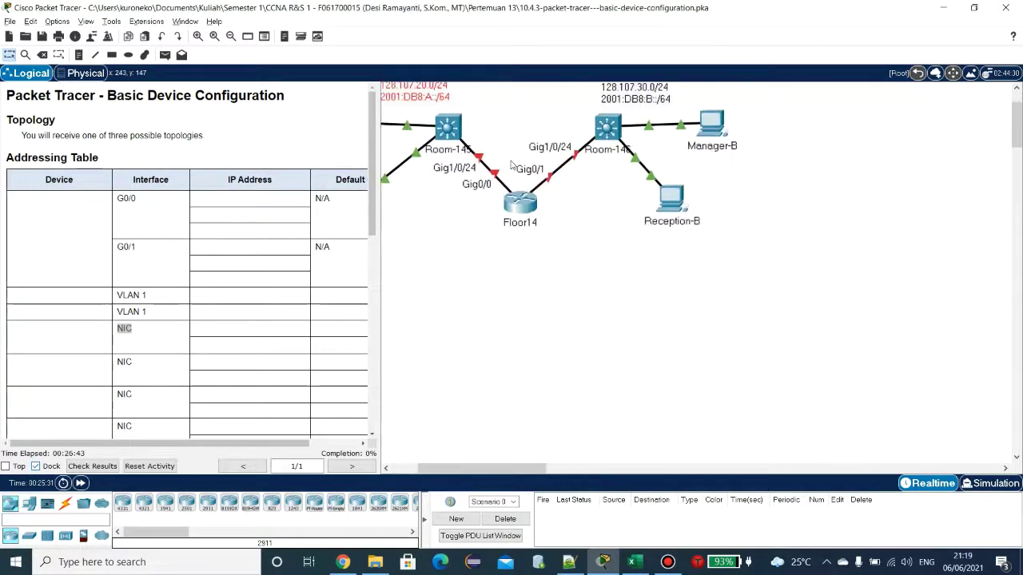
{"action": "left_click_drag", "start_coordinate": [534, 468], "coordinate": [508, 469]}
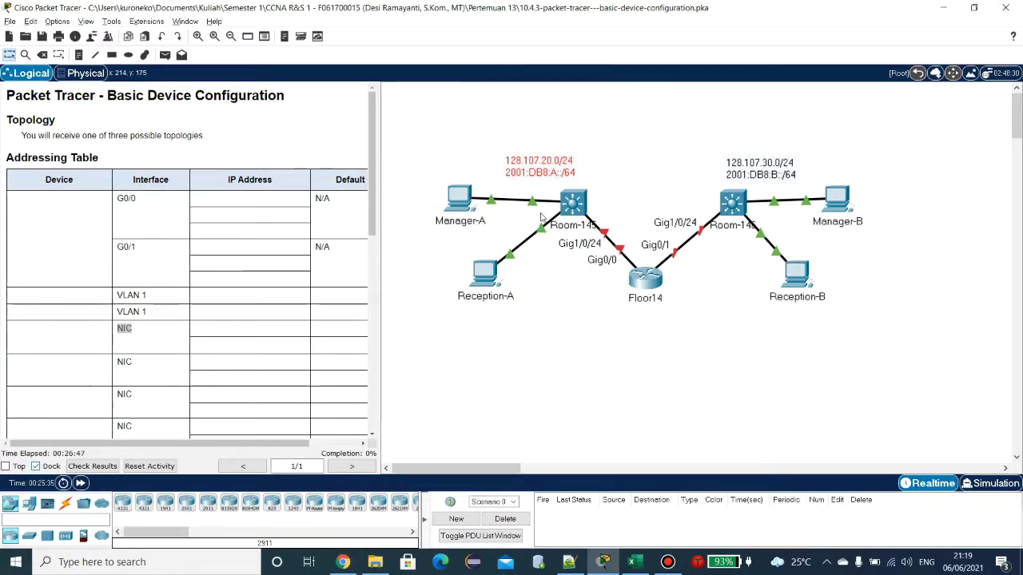
{"action": "key", "text": "alt+Tab"}
Step: Finish typing 2001:DB8:A::/64 in D5 in capitals, comparing it with the topology's prefix
{"action": "type", "text": "d"}
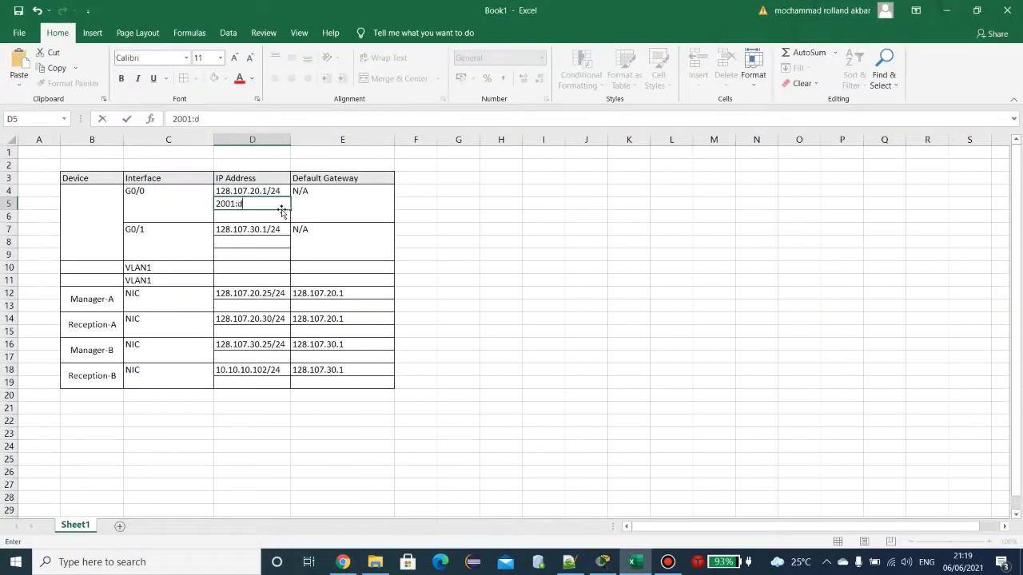
{"action": "key", "text": "BackSpace"}
{"action": "key", "text": "Caps_Lock"}
{"action": "type", "text": "DB8"}
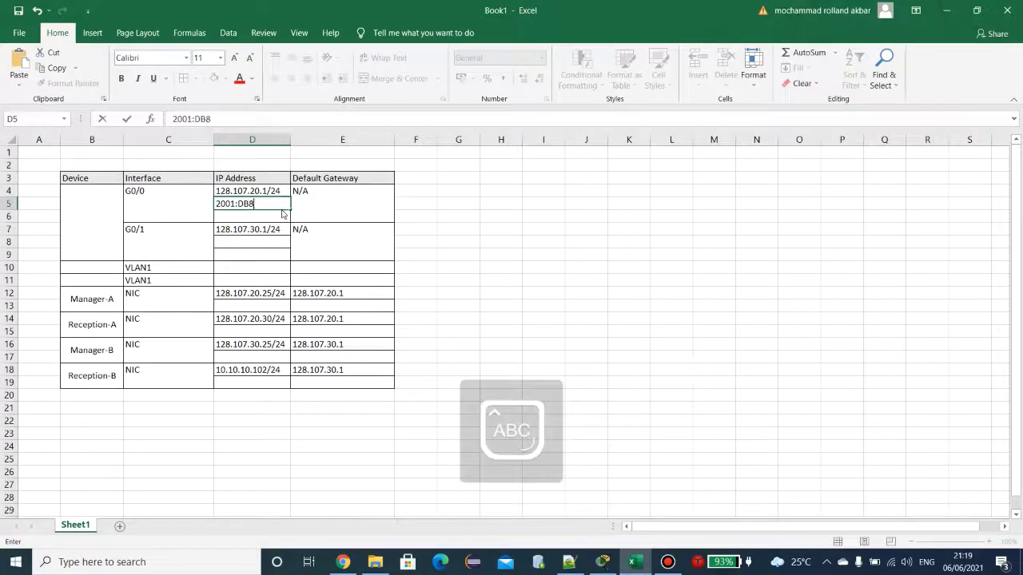
{"action": "key", "text": "alt+Tab"}
{"action": "key", "text": "alt+Tab"}
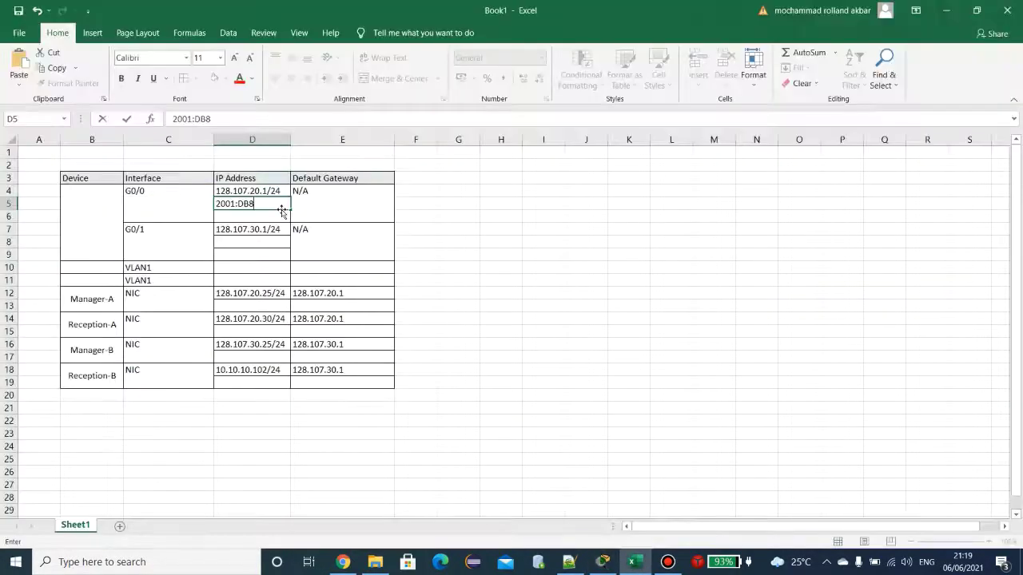
{"action": "type", "text": ":A:"}
{"action": "key", "text": "alt+Tab"}
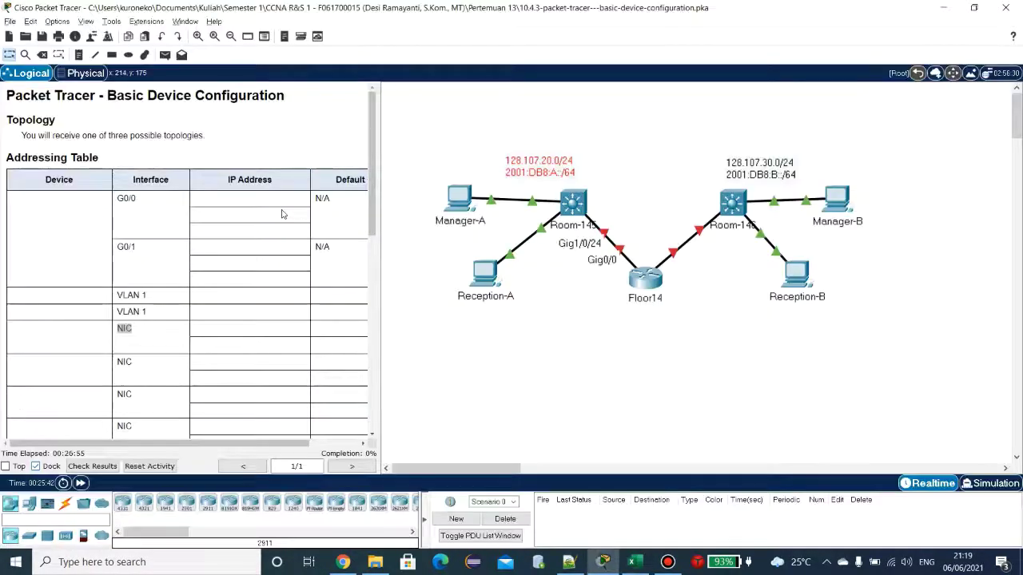
{"action": "key", "text": "alt+Tab"}
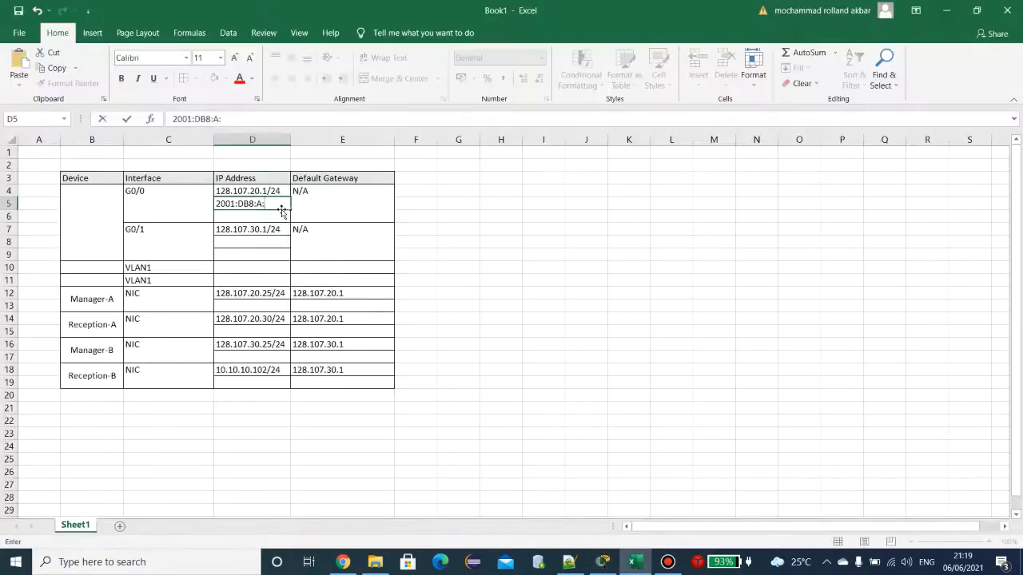
{"action": "type", "text": ":/64"}
Step: Review D5's address without changing it and return to Packet Tracer
{"action": "left_click", "coordinate": [266, 205]}
{"action": "key", "text": "Escape"}
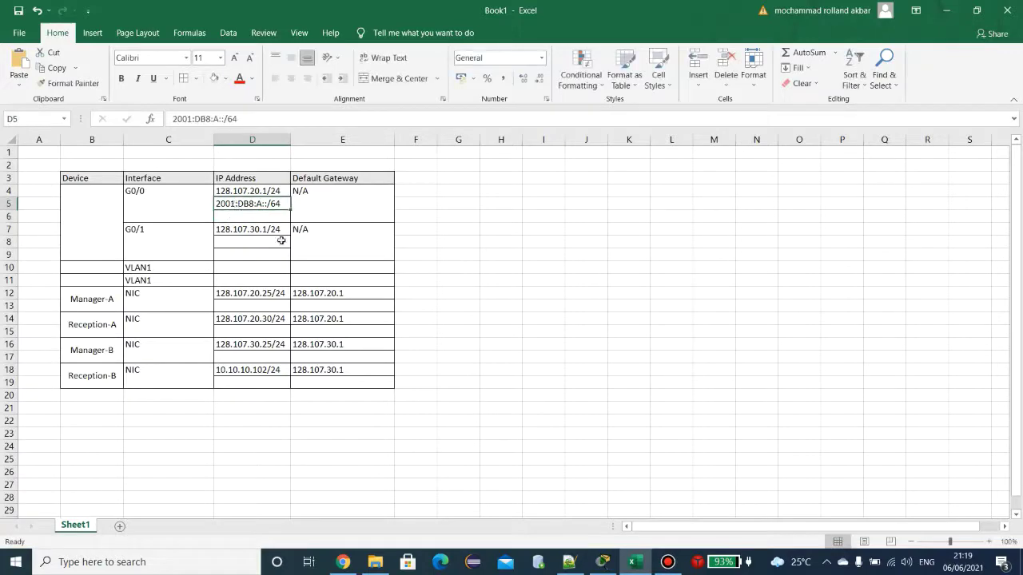
{"action": "key", "text": "alt+Tab"}
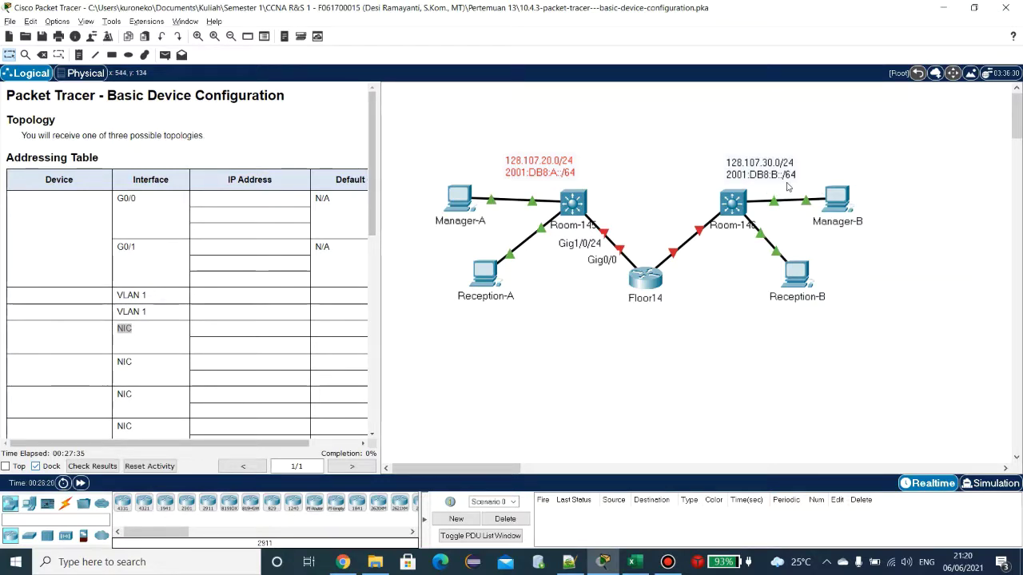
Step: Copy the 2001:DB8:A::/64 address from D5 into G0/1's IPv6 cell D8
{"action": "key", "text": "alt+Tab"}
{"action": "key", "text": "ctrl+c"}
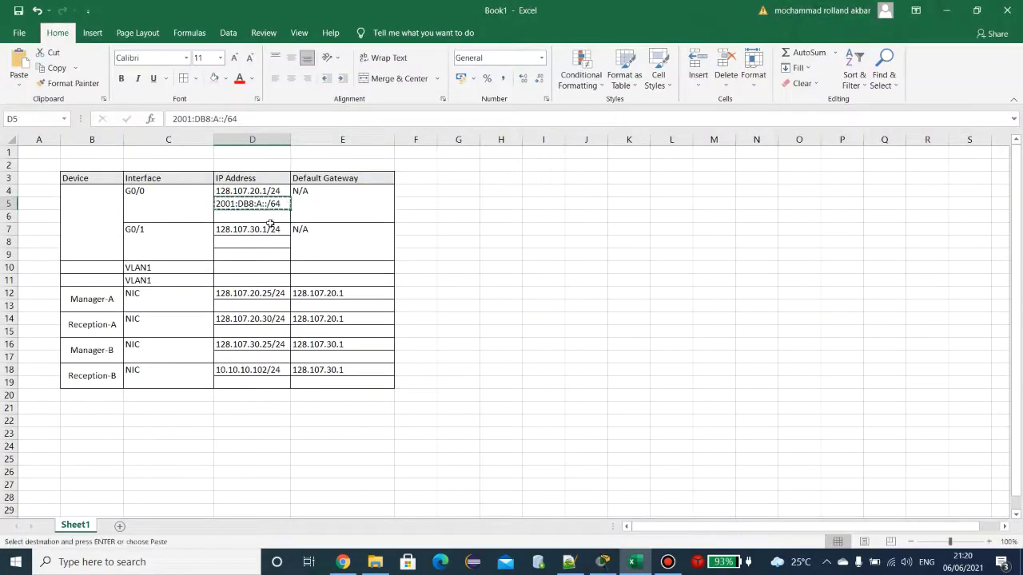
{"action": "left_click", "coordinate": [259, 250]}
{"action": "key", "text": "ctrl+v"}
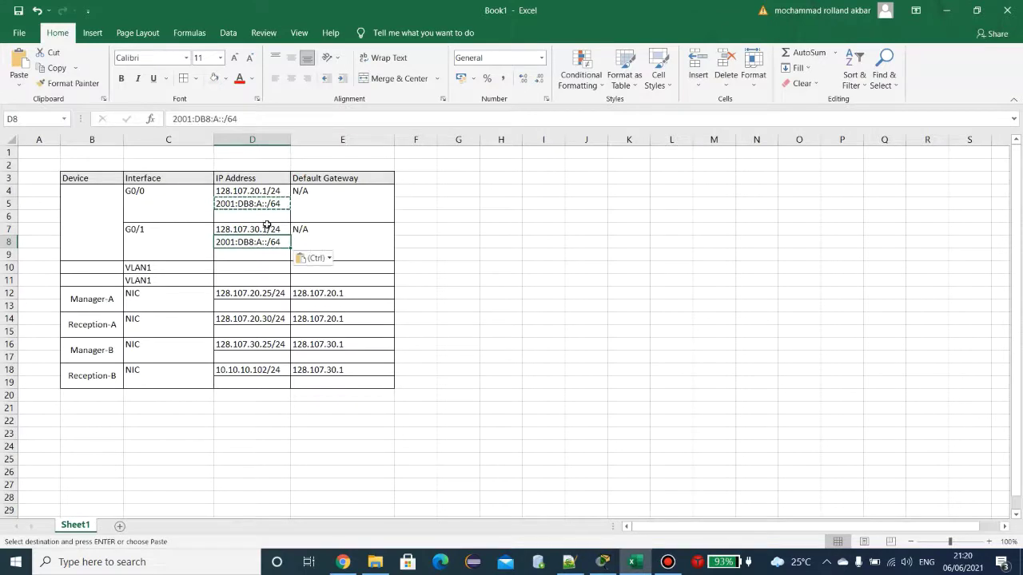
{"action": "left_click", "coordinate": [269, 217]}
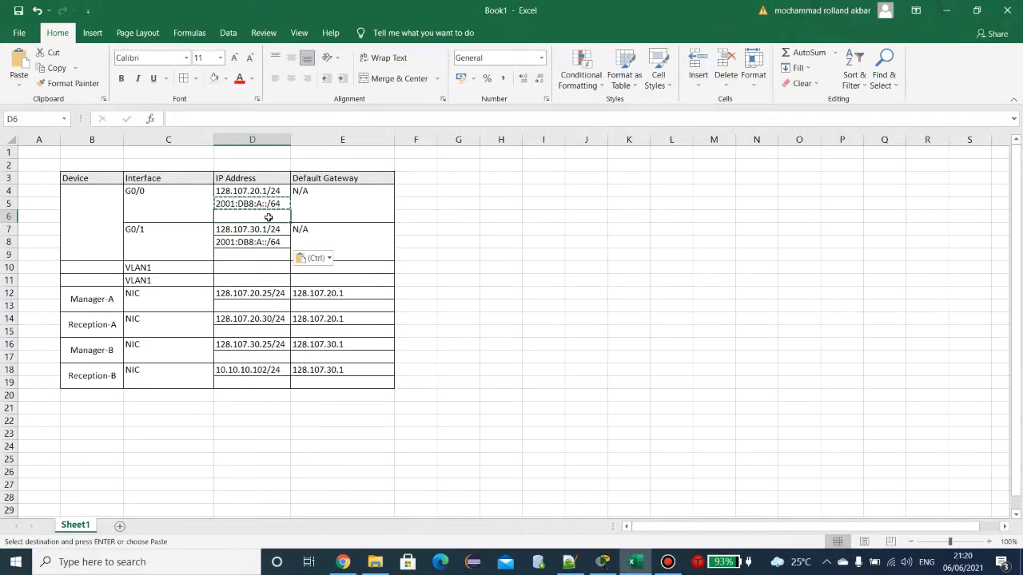
Step: Add host digits so D5 reads 2001:DB8:A::1/64 and D8 reads 2001:DB8:A::2/64
{"action": "double_click", "coordinate": [268, 209]}
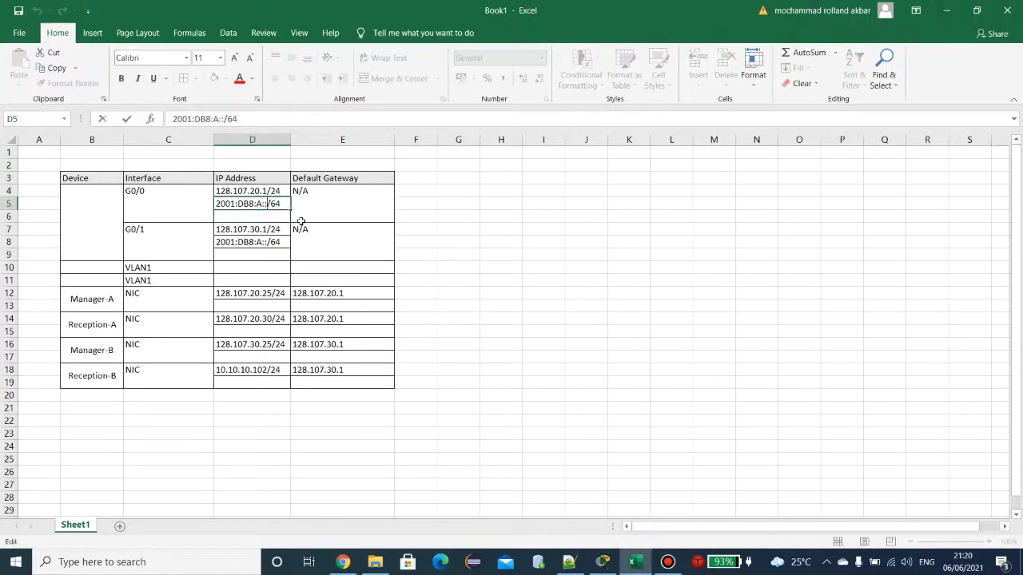
{"action": "type", "text": "1"}
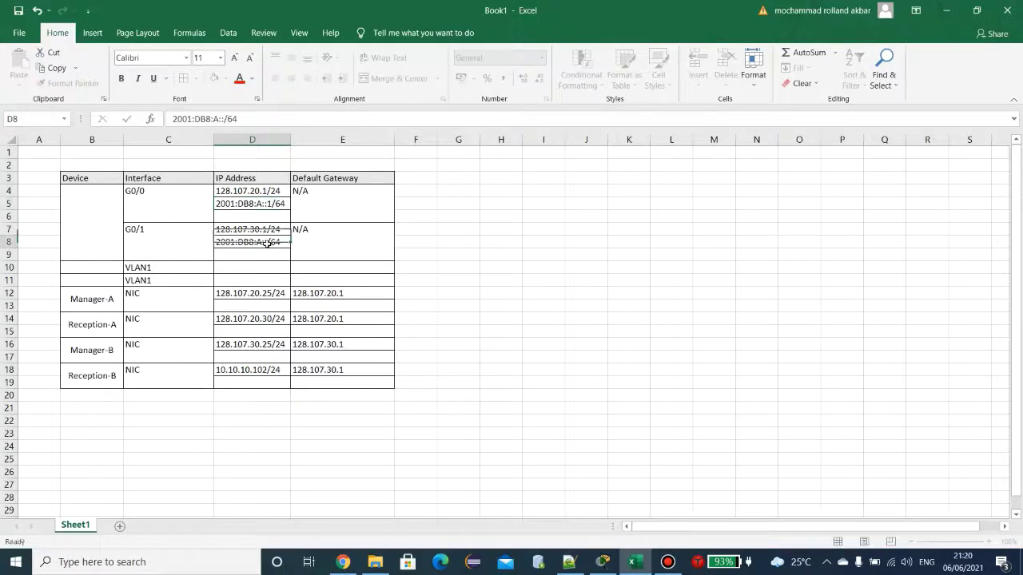
{"action": "double_click", "coordinate": [271, 241]}
{"action": "type", "text": "2"}
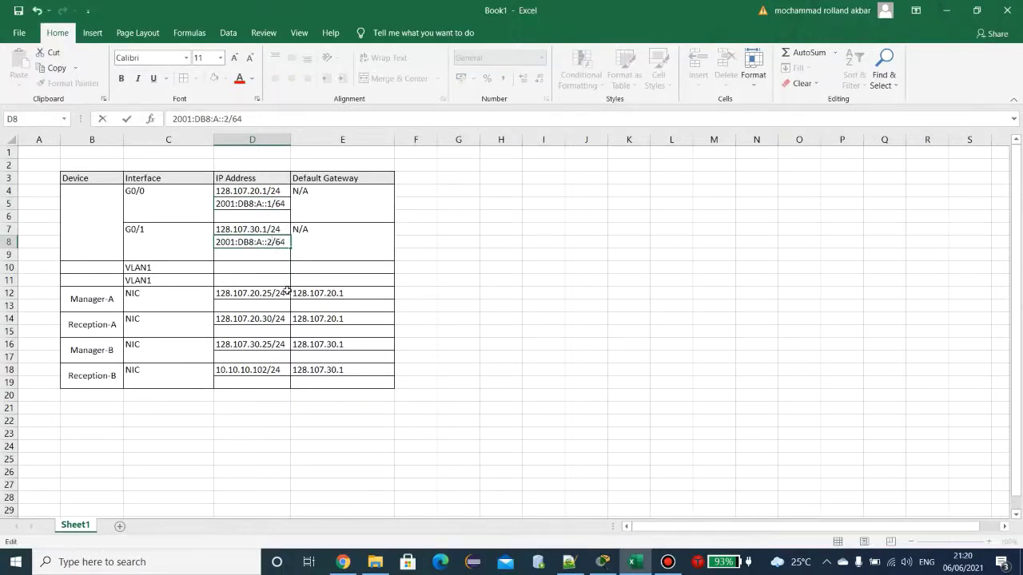
{"action": "left_click", "coordinate": [262, 293]}
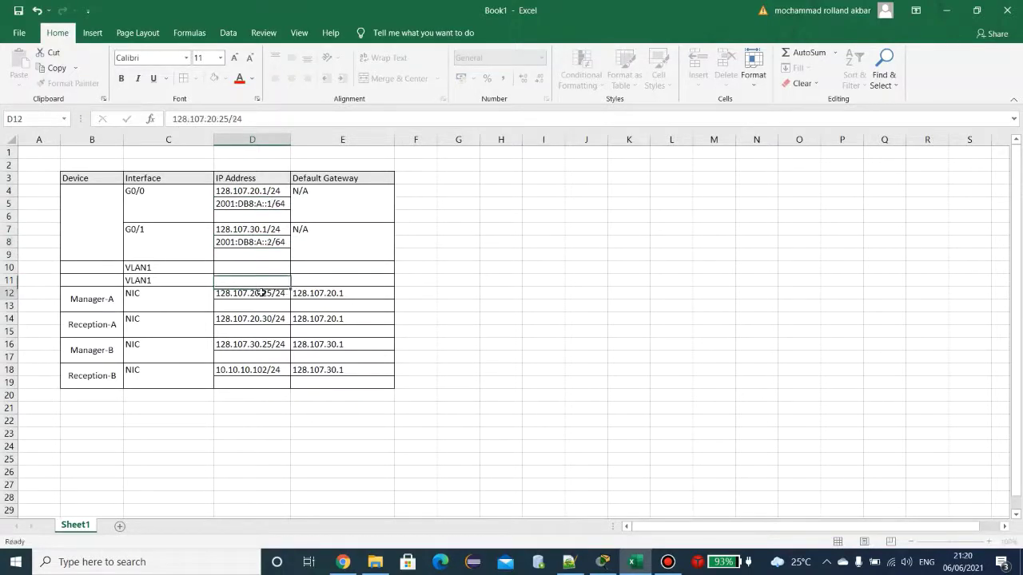
{"action": "left_click", "coordinate": [271, 254]}
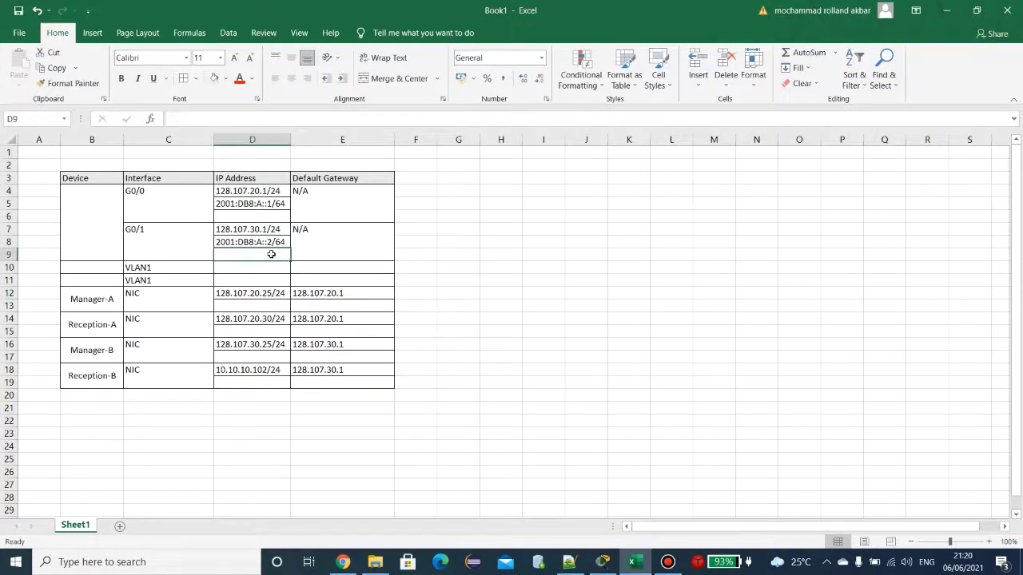
{"action": "left_click", "coordinate": [267, 268]}
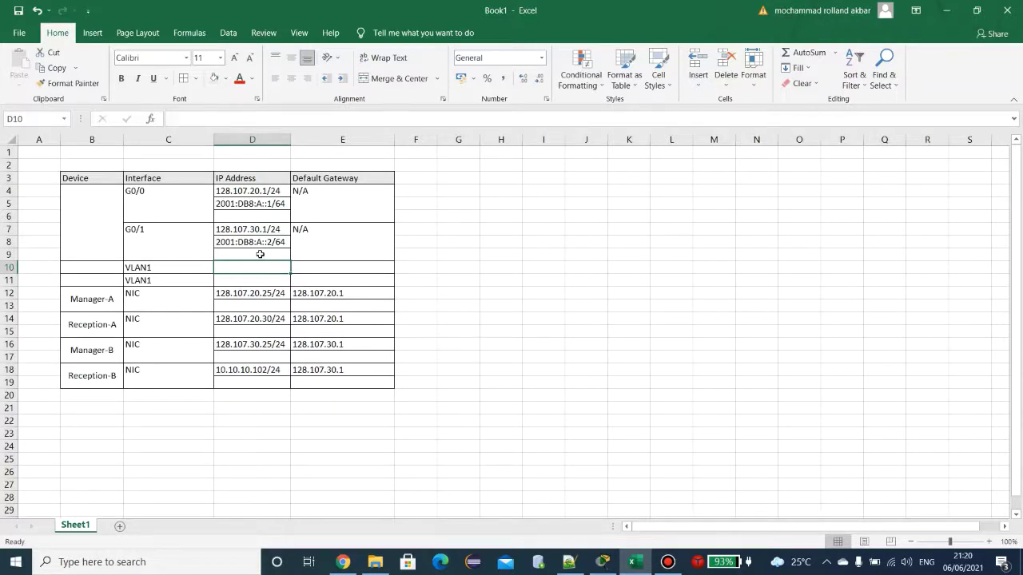
{"action": "left_click", "coordinate": [260, 254]}
{"action": "left_click", "coordinate": [261, 212]}
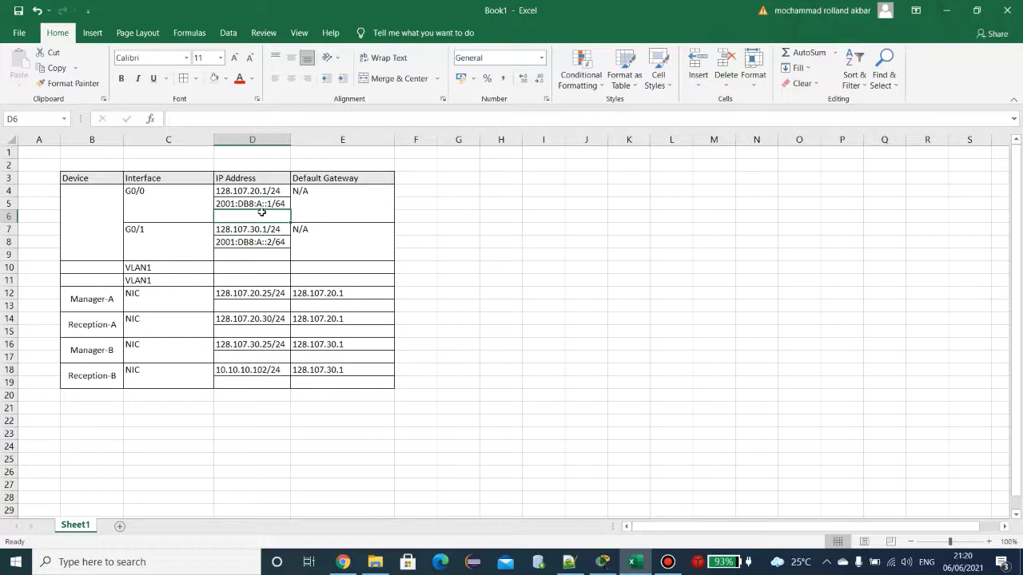
Step: Enter FE80::1 in D6 and paste the same link-local address into D9
{"action": "type", "text": "fe"}
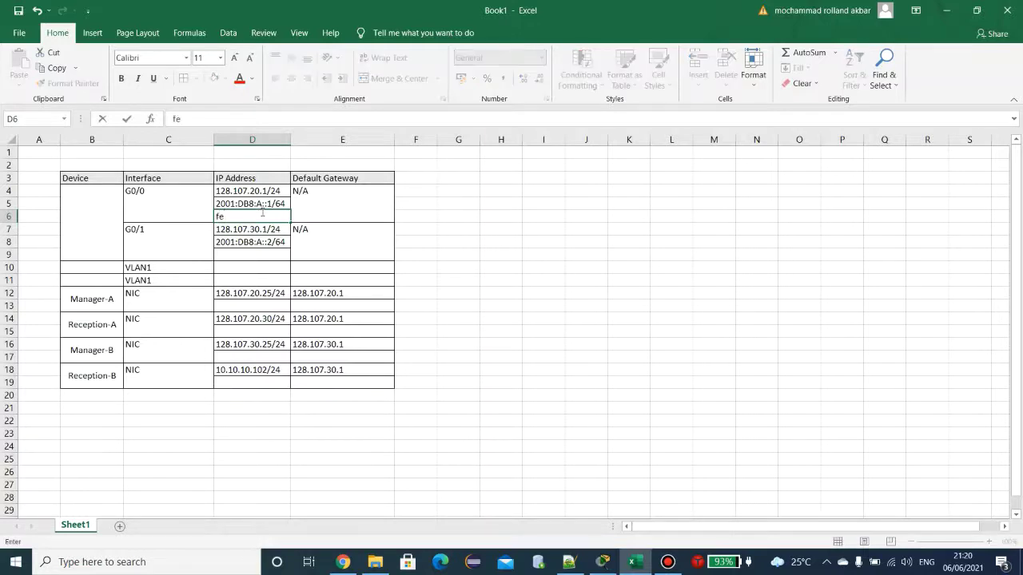
{"action": "key", "text": "BackSpace"}
{"action": "key", "text": "BackSpace"}
{"action": "type", "text": "F"}
{"action": "left_click_drag", "start_coordinate": [248, 217], "coordinate": [214, 217]}
{"action": "key", "text": "ctrl+c"}
{"action": "left_click", "coordinate": [228, 256]}
{"action": "key", "text": "ctrl+v"}
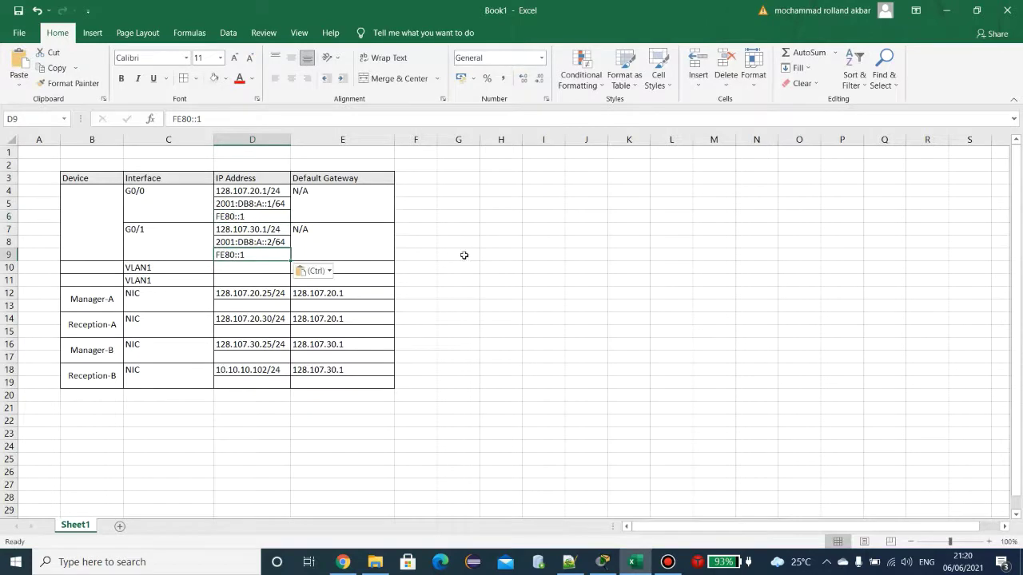
{"action": "left_click", "coordinate": [464, 255]}
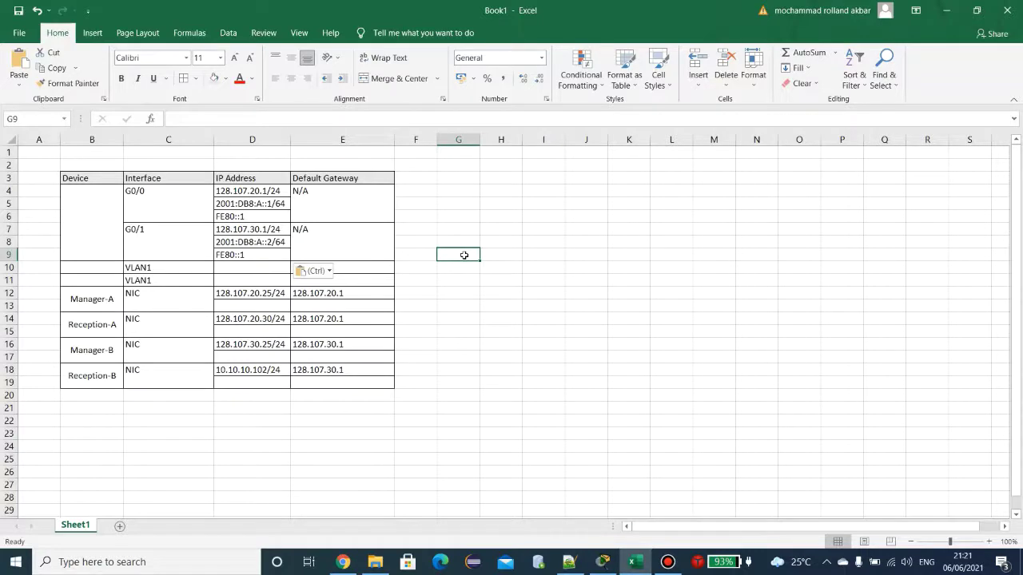
{"action": "left_click", "coordinate": [328, 305]}
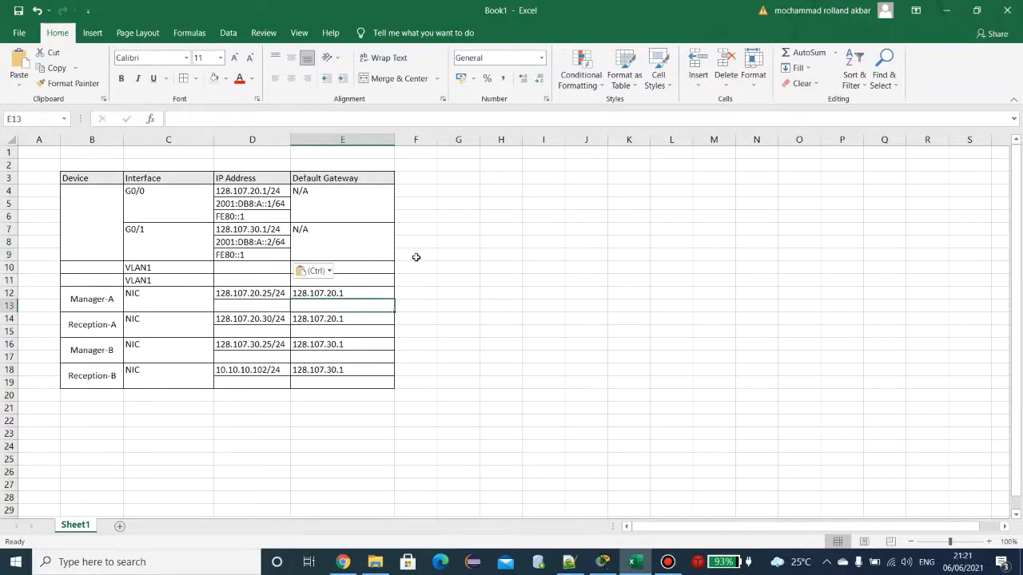
Step: Paste FE80::1 as the IPv6 gateway in E13, E15, E17 and E19 for all four PCs
{"action": "key", "text": "ctrl+v"}
{"action": "left_click", "coordinate": [338, 331]}
{"action": "key", "text": "ctrl+v"}
{"action": "left_click", "coordinate": [334, 354]}
{"action": "key", "text": "ctrl+v"}
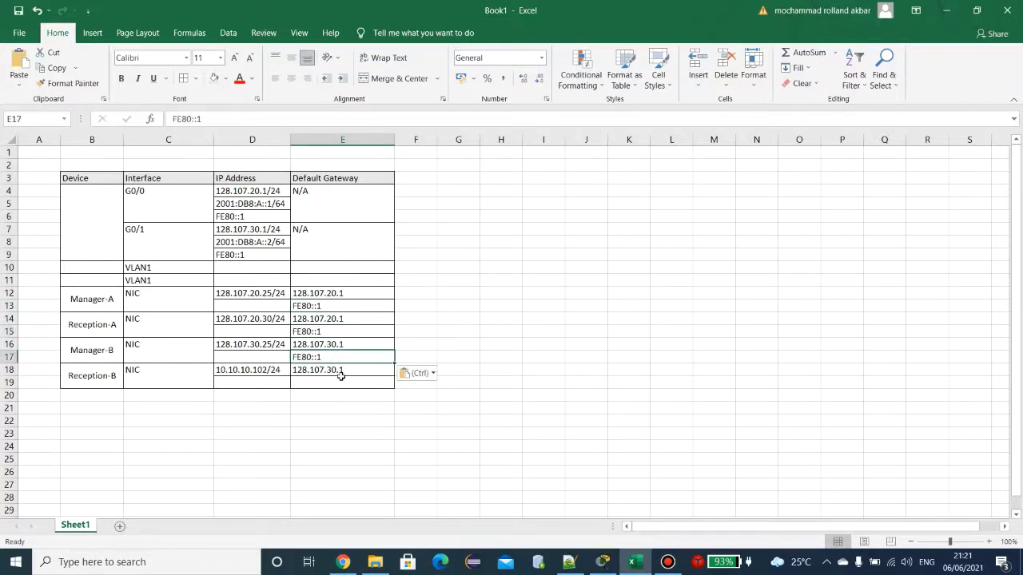
{"action": "left_click", "coordinate": [340, 384]}
{"action": "key", "text": "ctrl+v"}
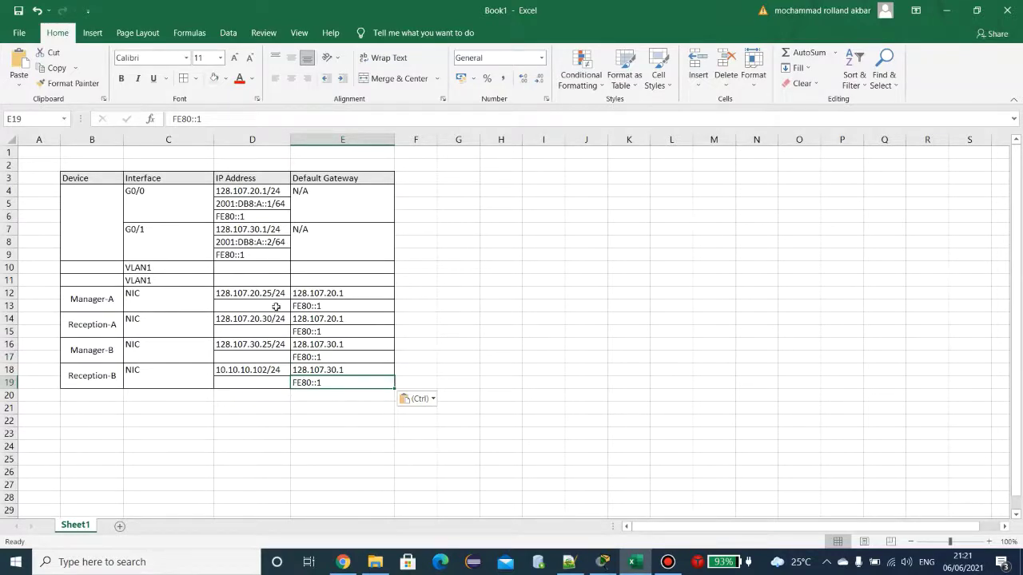
Step: Copy 2001:DB8:A::1/64 into D13 and change Manager-A's host part to 2
{"action": "left_click", "coordinate": [266, 209]}
{"action": "key", "text": "ctrl+c"}
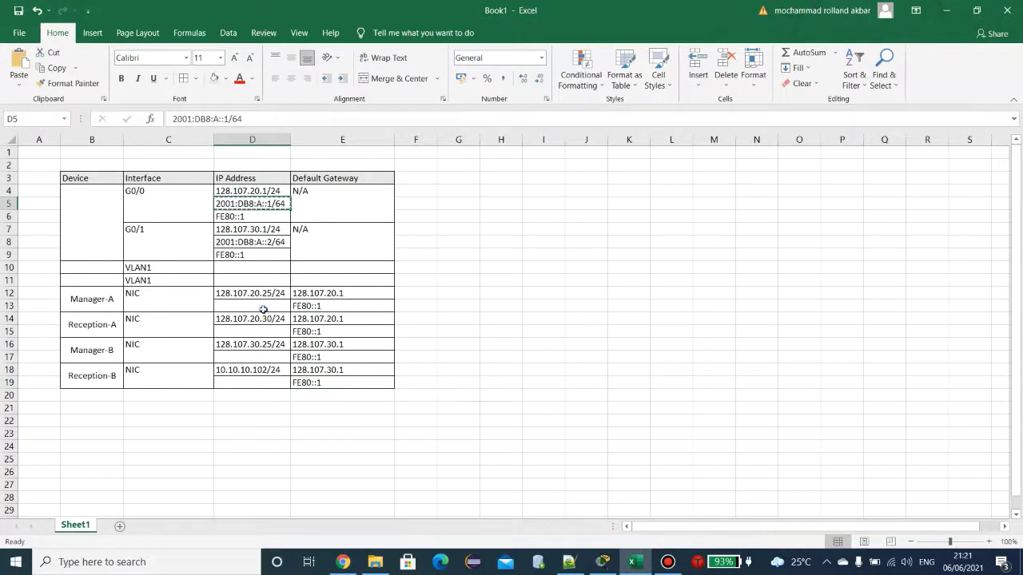
{"action": "left_click", "coordinate": [263, 306]}
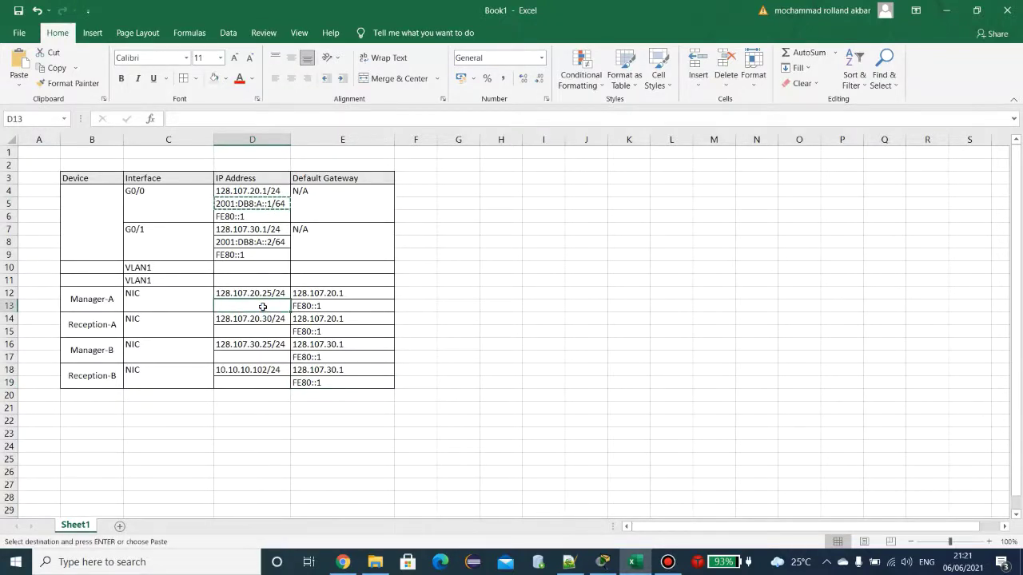
{"action": "key", "text": "ctrl+v"}
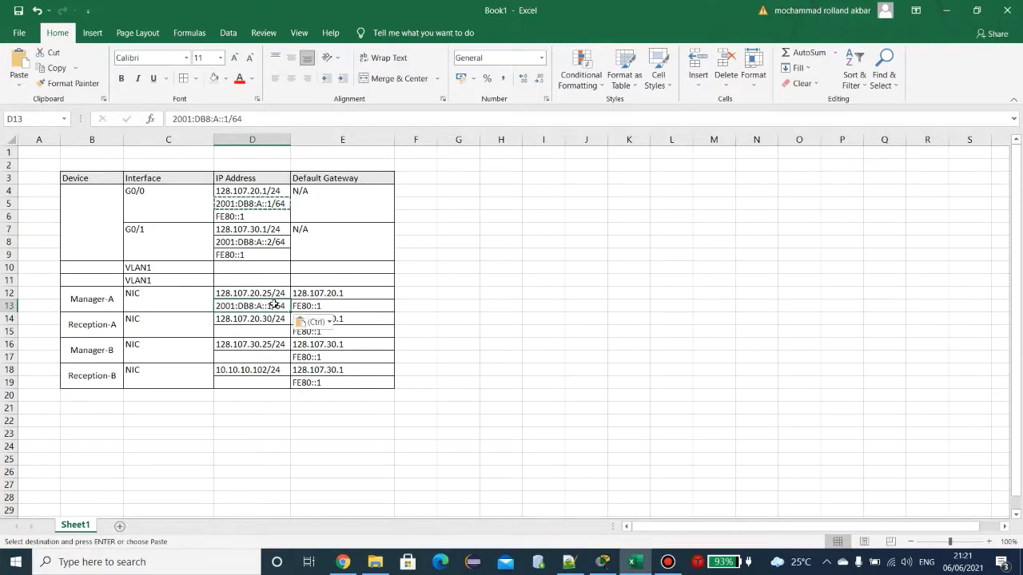
{"action": "double_click", "coordinate": [272, 306]}
{"action": "double_click", "coordinate": [272, 306]}
{"action": "type", "text": "2"}
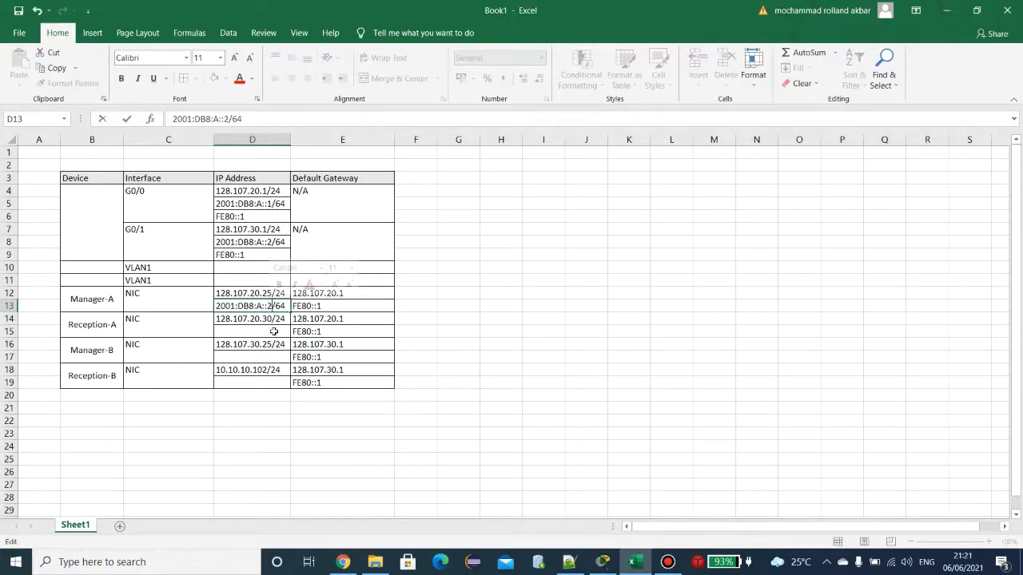
{"action": "double_click", "coordinate": [279, 330]}
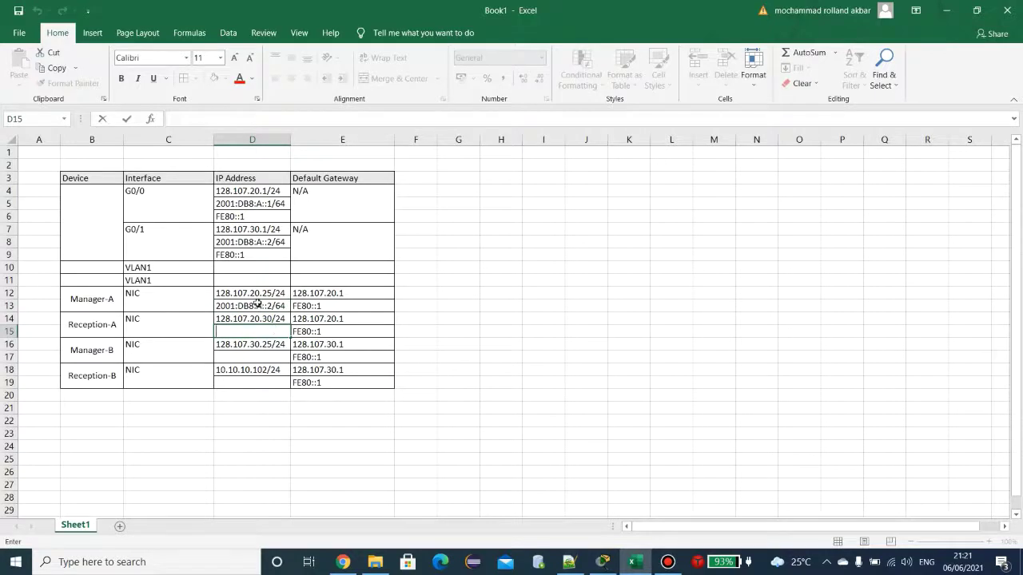
Step: Copy Manager-A's address into D15 and make Reception-A's 2001:DB8:A::3/64
{"action": "left_click", "coordinate": [259, 304]}
{"action": "key", "text": "ctrl+c"}
{"action": "left_click", "coordinate": [271, 331]}
{"action": "key", "text": "ctrl+v"}
{"action": "double_click", "coordinate": [272, 331]}
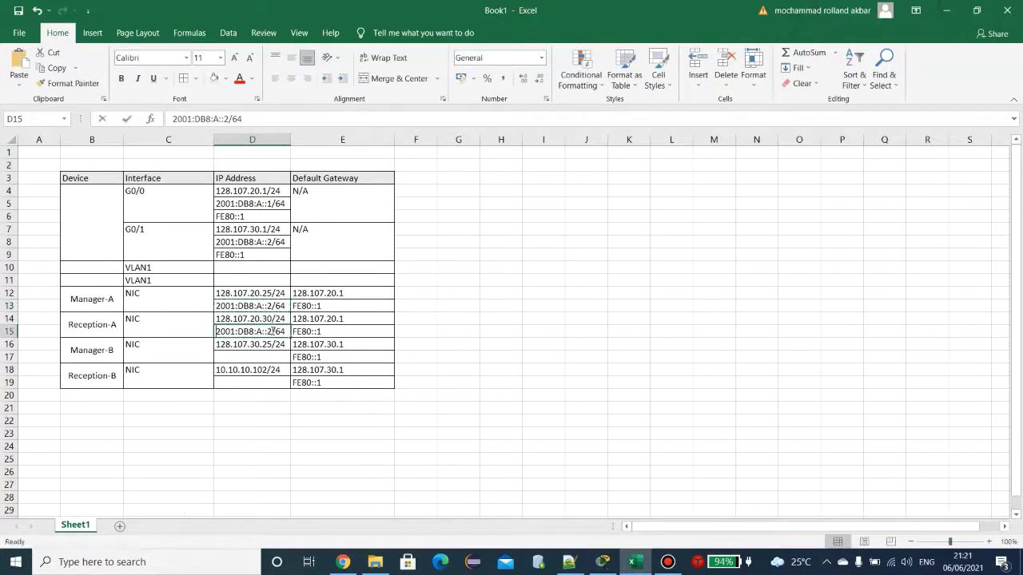
{"action": "type", "text": "3"}
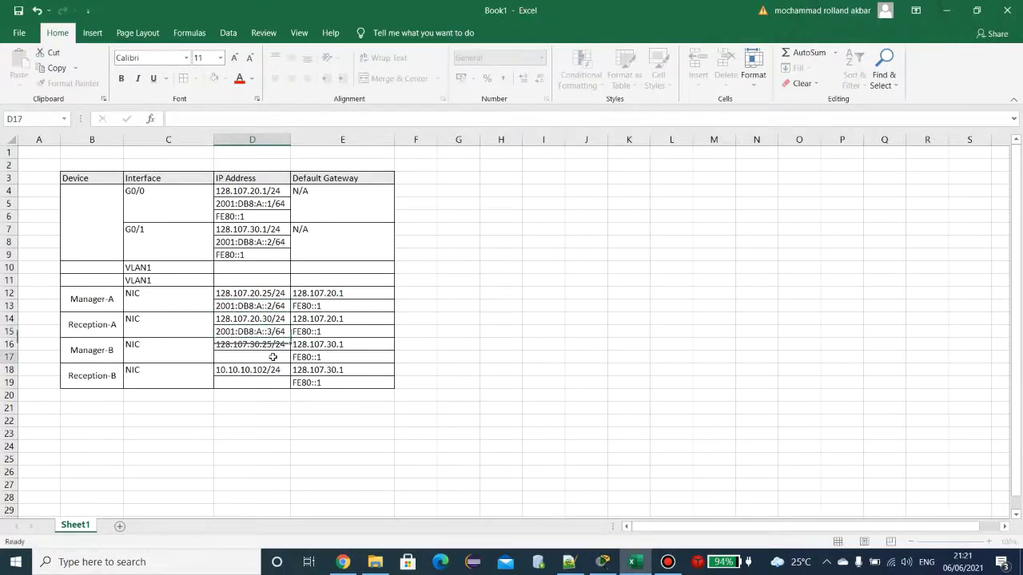
{"action": "key", "text": "Return"}
Step: Paste G0/1's IPv6 address from D8 into Manager-B's cell D17
{"action": "left_click", "coordinate": [274, 242]}
{"action": "key", "text": "ctrl+c"}
{"action": "left_click", "coordinate": [271, 357]}
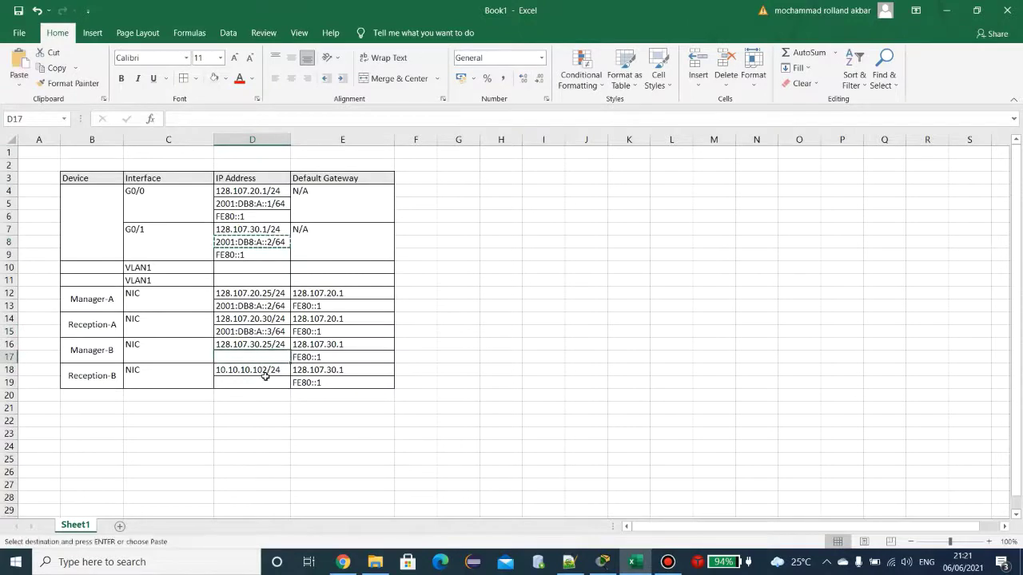
{"action": "key", "text": "ctrl+v"}
{"action": "double_click", "coordinate": [272, 357]}
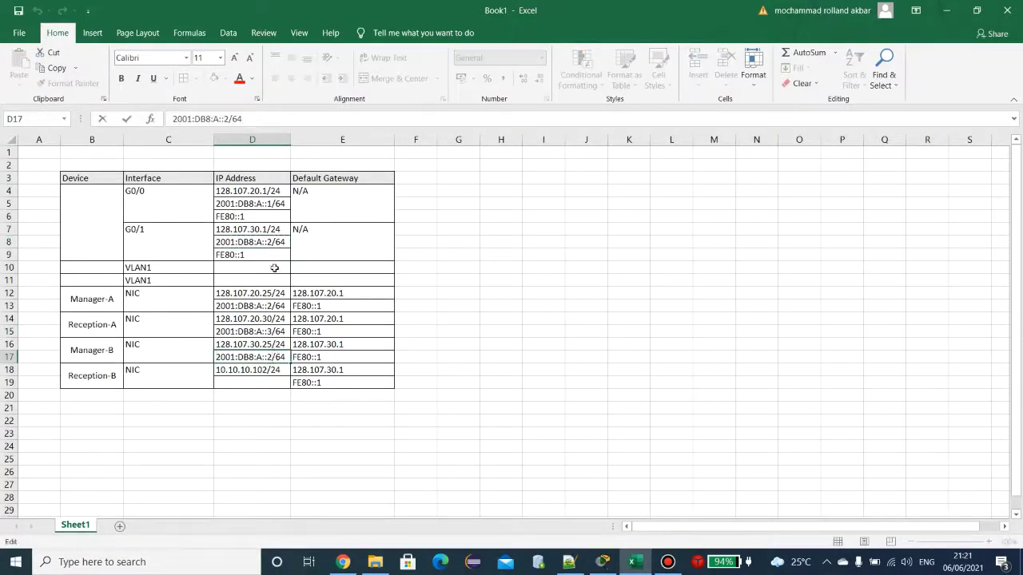
{"action": "double_click", "coordinate": [271, 241]}
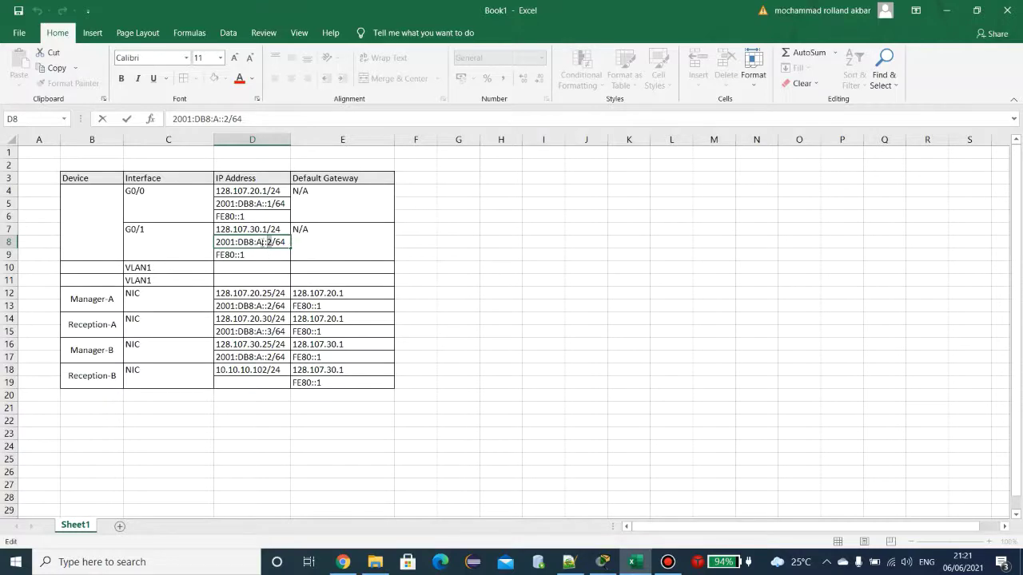
Step: After checking the topology, correct G0/1's IPv6 address in D8 to 2001:DB8:B::1/64
{"action": "left_click", "coordinate": [604, 562]}
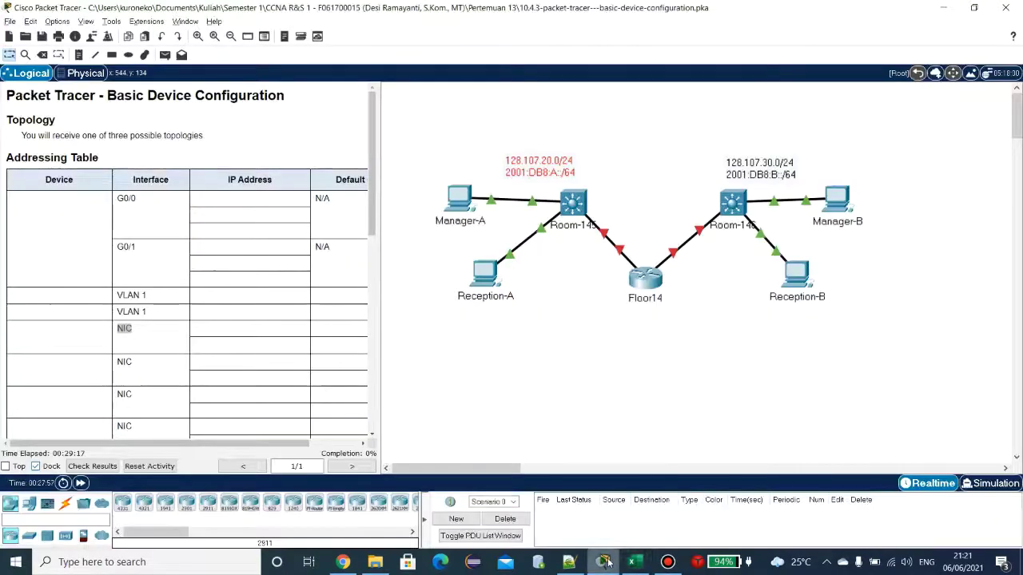
{"action": "left_click", "coordinate": [607, 563]}
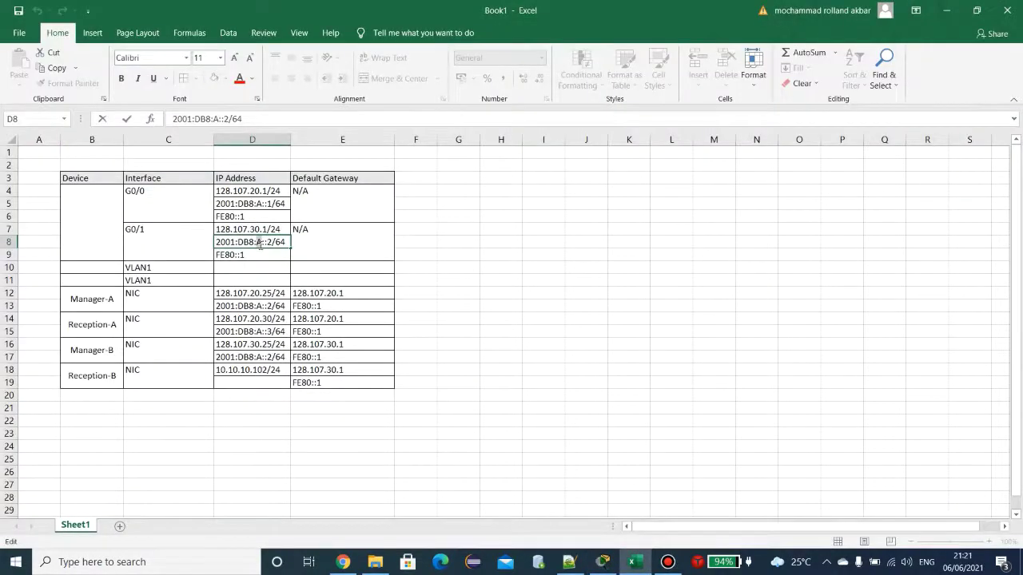
{"action": "double_click", "coordinate": [260, 242]}
{"action": "type", "text": "b"}
{"action": "key", "text": "Caps_Lock"}
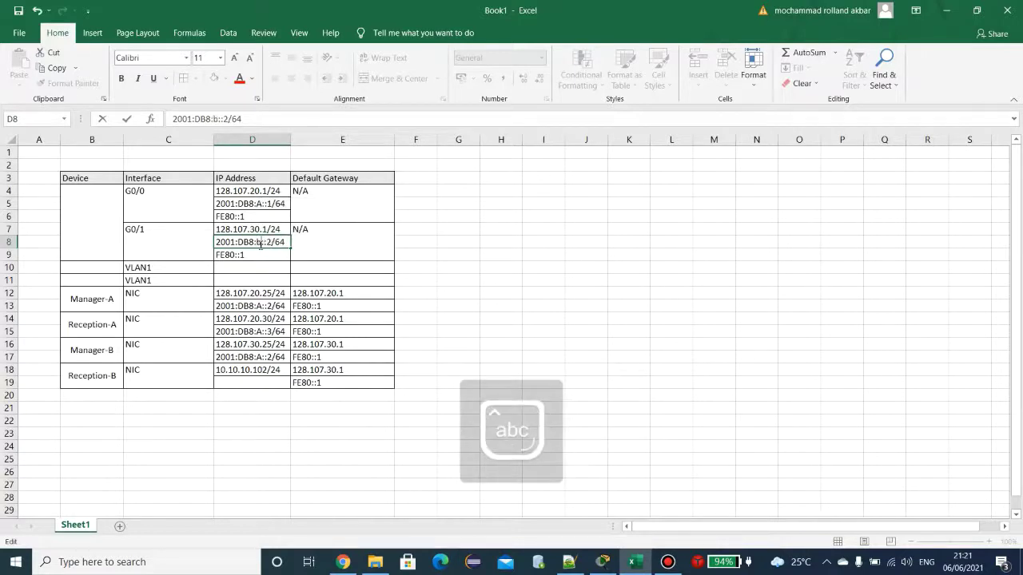
{"action": "key", "text": "Delete"}
{"action": "type", "text": "1:D"}
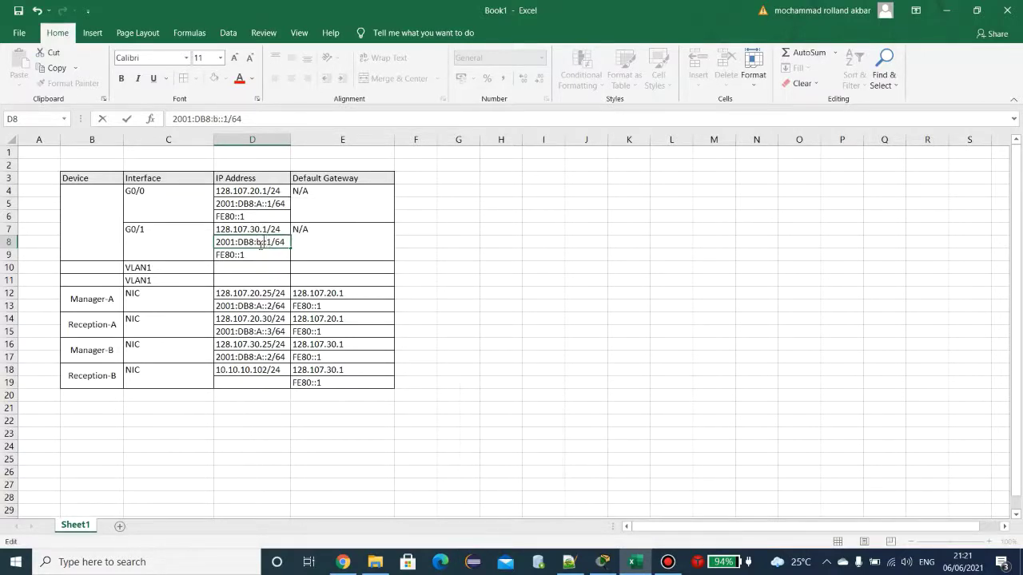
{"action": "type", "text": "B"}
{"action": "key", "text": "Return"}
Step: Copy 2001:DB8:B::1/64 into Manager-B's D17 and Reception-B's D19
{"action": "left_click", "coordinate": [259, 245]}
{"action": "key", "text": "ctrl+c"}
{"action": "left_click", "coordinate": [260, 345]}
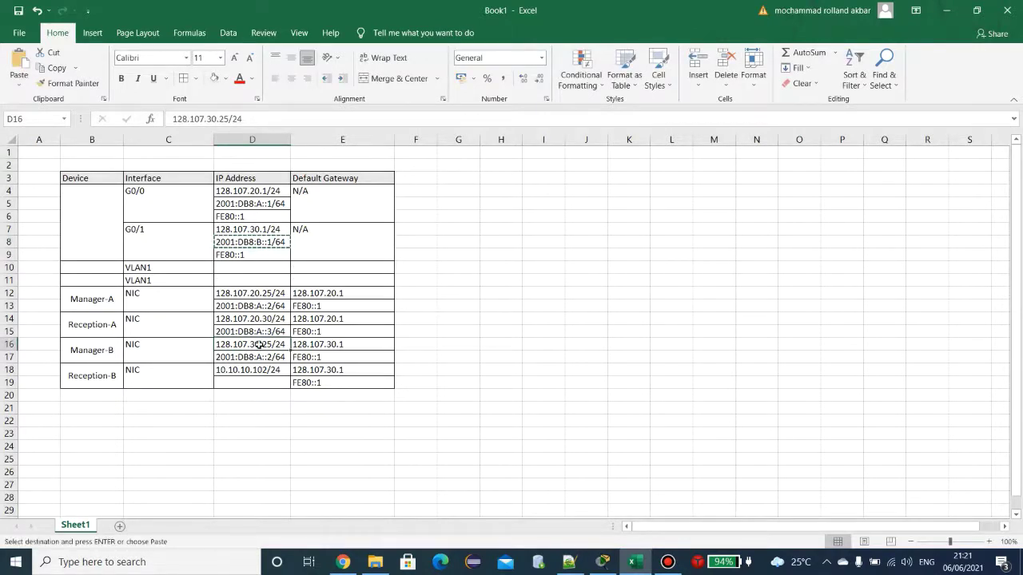
{"action": "left_click", "coordinate": [259, 358]}
{"action": "key", "text": "ctrl+v"}
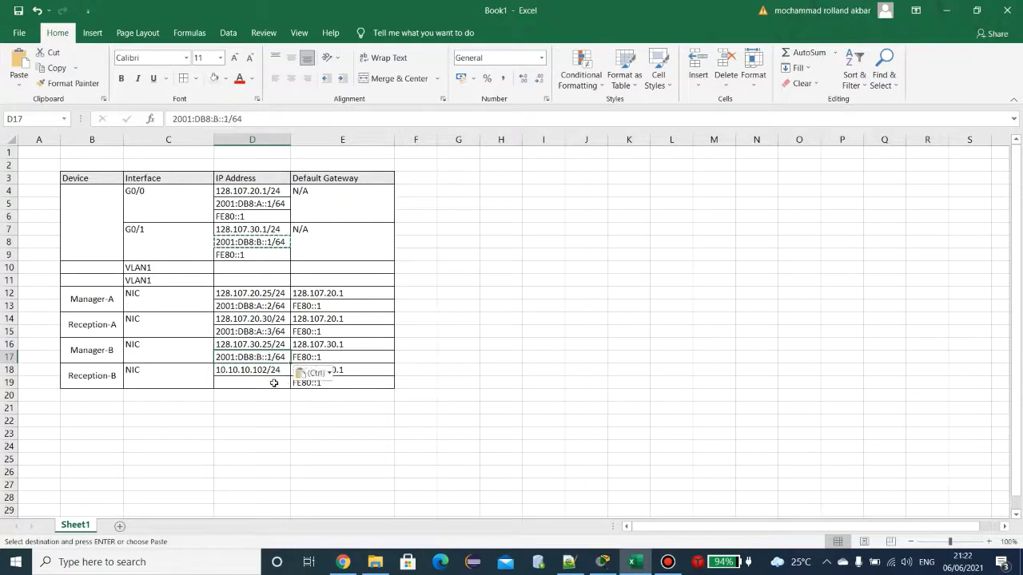
{"action": "left_click", "coordinate": [274, 382]}
{"action": "key", "text": "ctrl+v"}
Step: Edit Manager-B's D17 address and change Reception-B's D19 host part to 3
{"action": "left_click", "coordinate": [270, 357]}
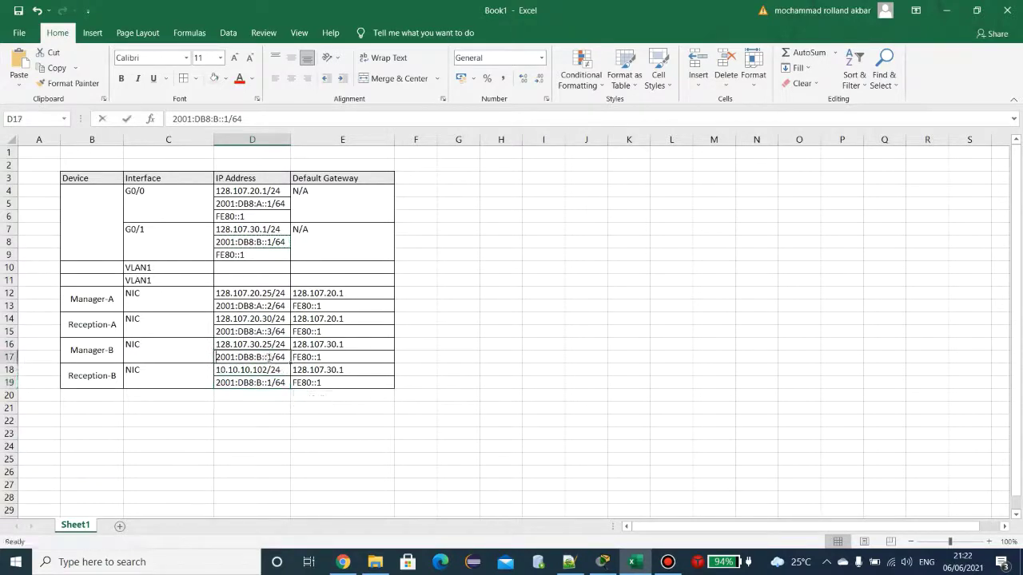
{"action": "double_click", "coordinate": [270, 357]}
{"action": "double_click", "coordinate": [270, 357]}
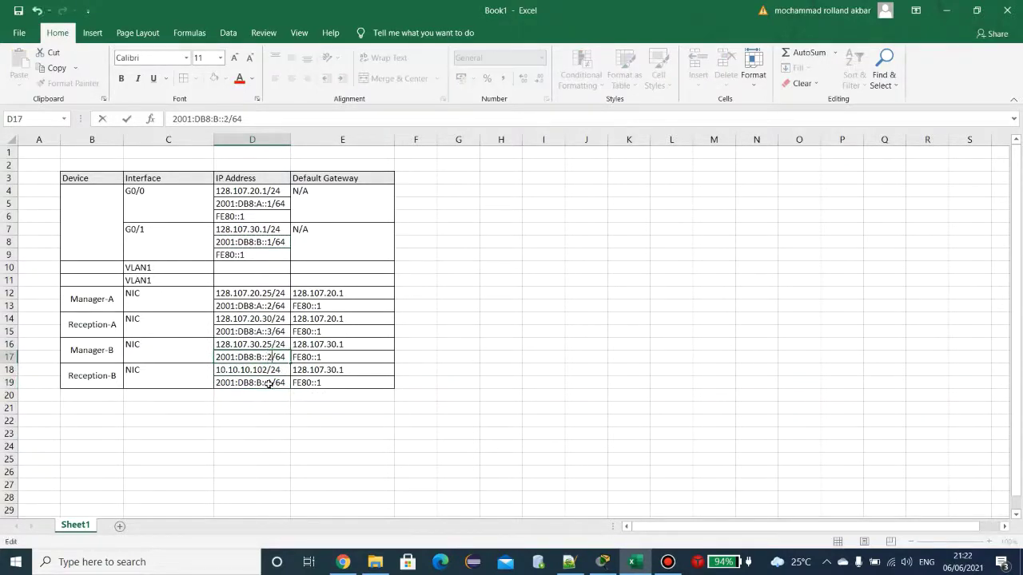
{"action": "left_click", "coordinate": [270, 383]}
{"action": "double_click", "coordinate": [270, 383]}
{"action": "type", "text": "3"}
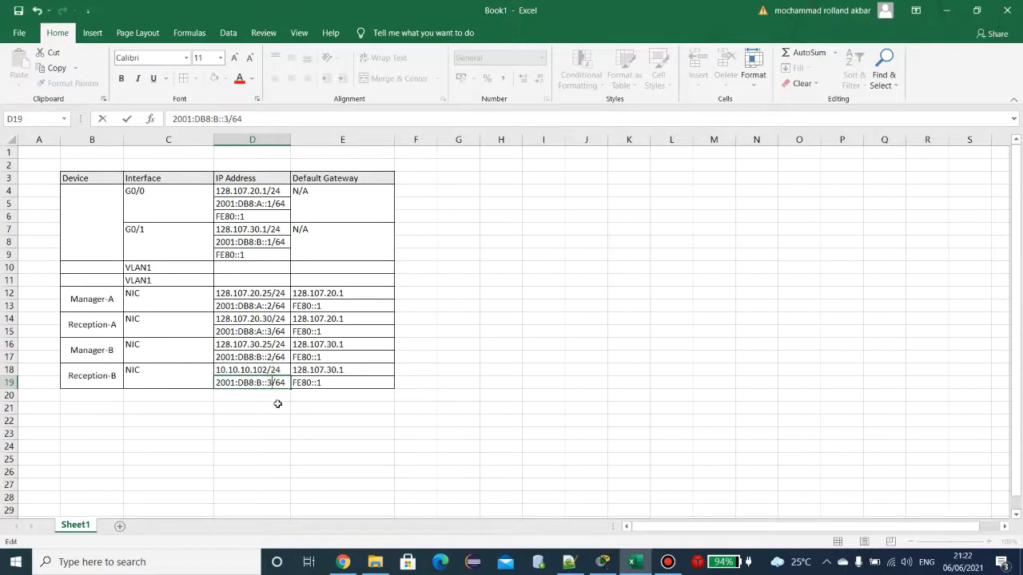
{"action": "left_click", "coordinate": [281, 408]}
{"action": "left_click", "coordinate": [236, 269]}
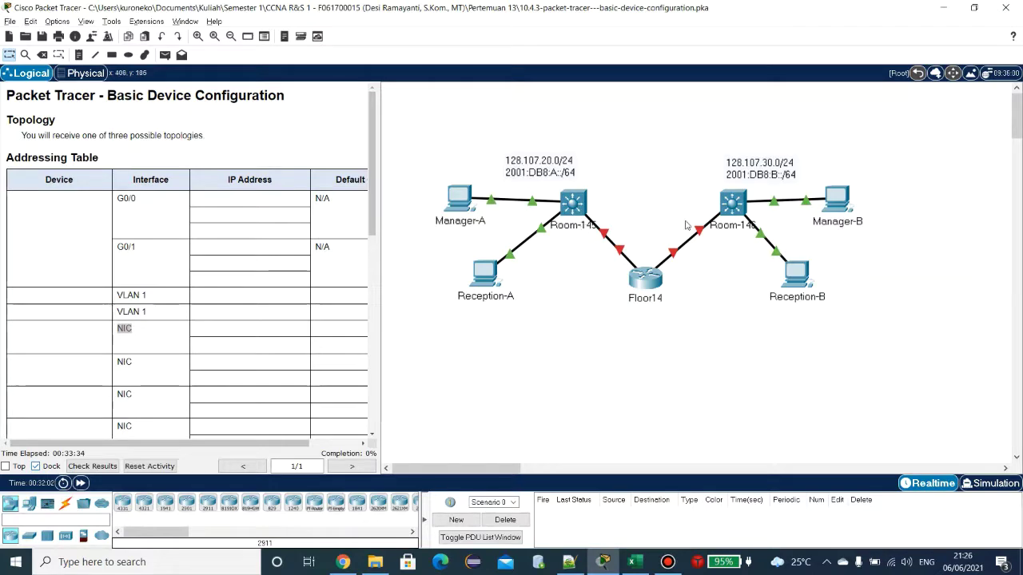
Step: Bring the Excel addressing table back after viewing the topology's device names
{"action": "left_click", "coordinate": [637, 561]}
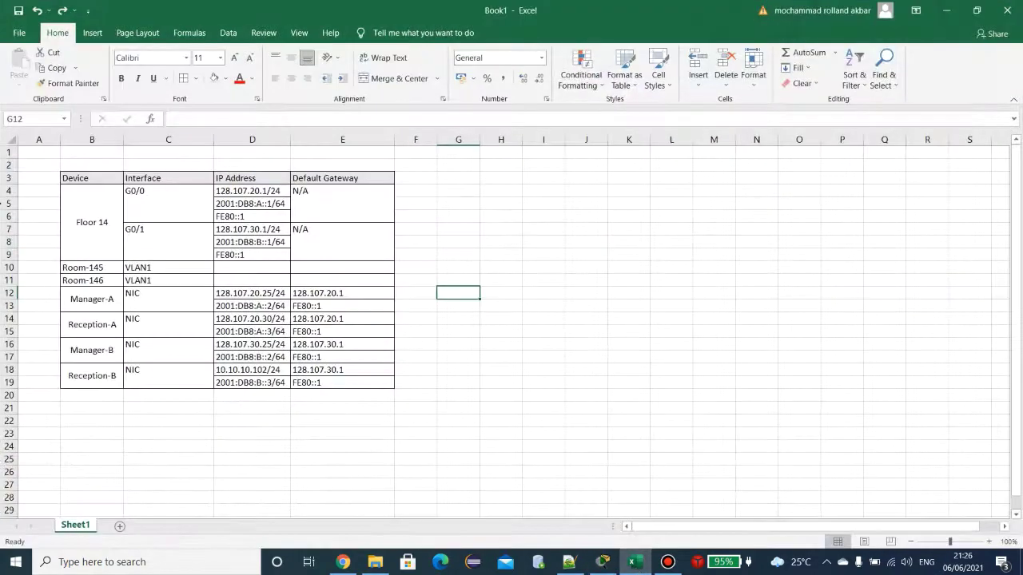
Step: Set the Room-145 and Room-146 default gateways to 128.107.20.1 and 128.107.30.1
{"action": "left_click", "coordinate": [267, 265]}
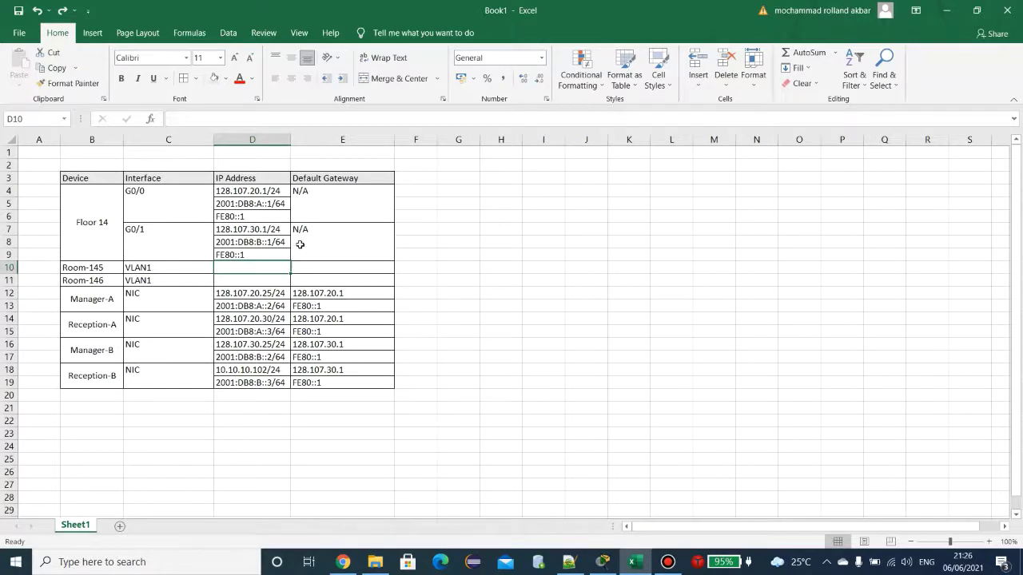
{"action": "double_click", "coordinate": [248, 192]}
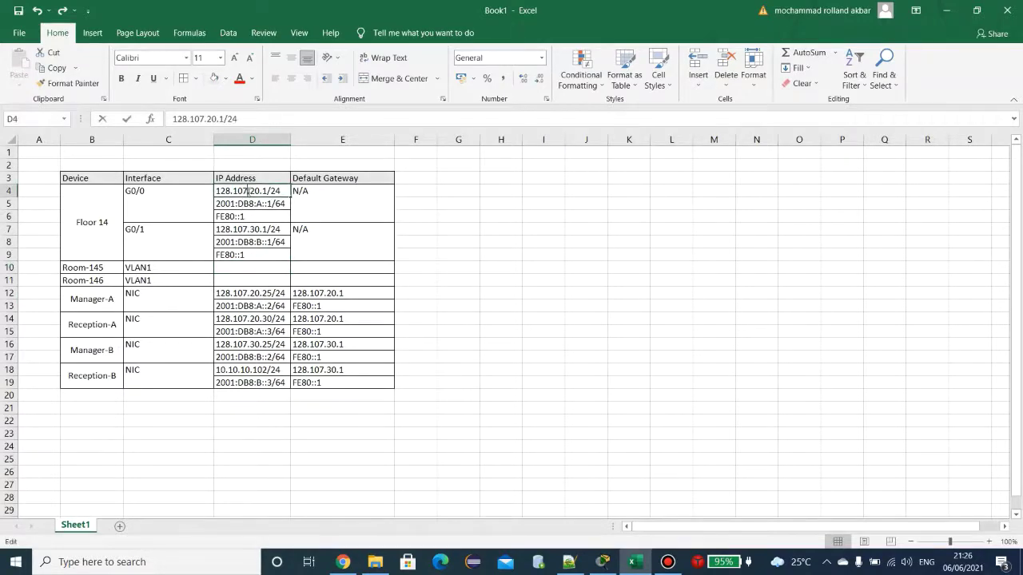
{"action": "double_click", "coordinate": [226, 190]}
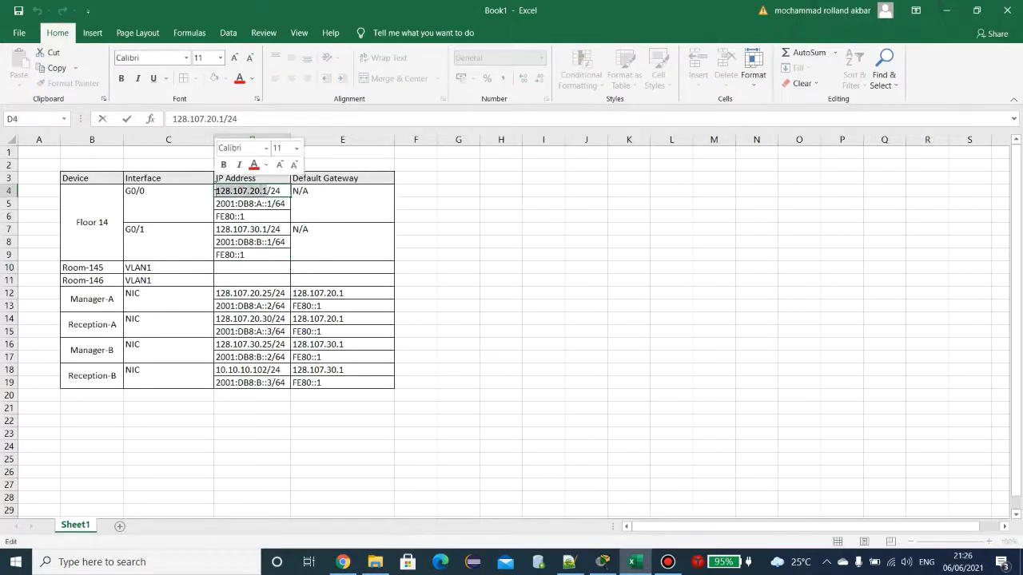
{"action": "left_click", "coordinate": [364, 267]}
{"action": "key", "text": "ctrl+v"}
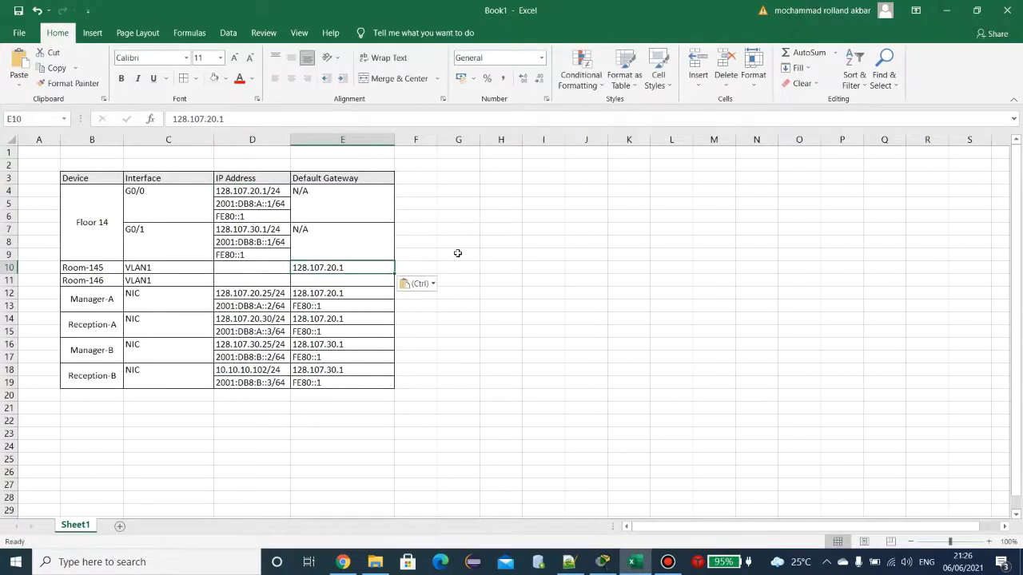
{"action": "left_click", "coordinate": [252, 230]}
{"action": "double_click", "coordinate": [251, 231]}
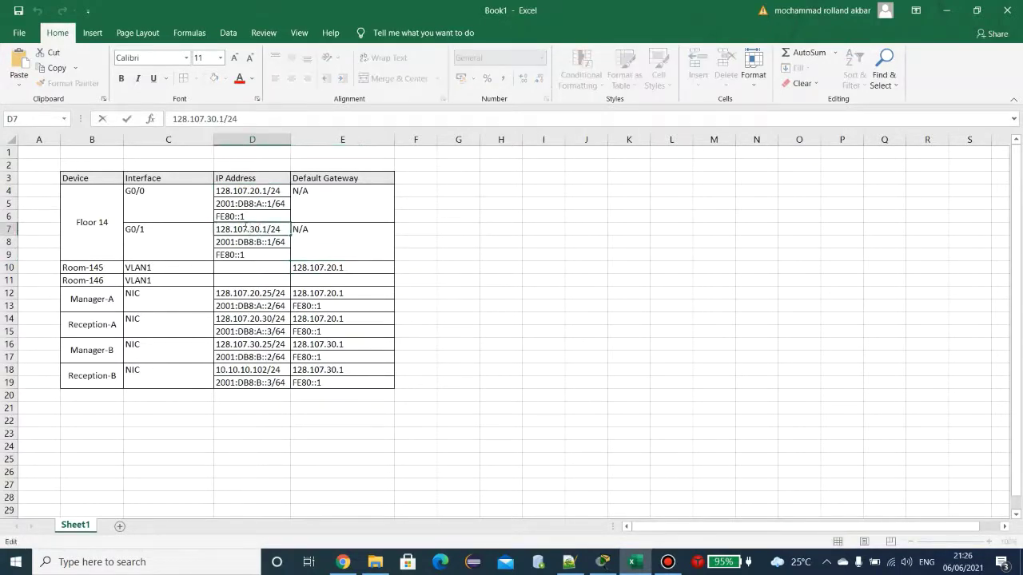
{"action": "left_click_drag", "start_coordinate": [268, 229], "coordinate": [217, 229]}
{"action": "key", "text": "ctrl+c"}
{"action": "left_click", "coordinate": [353, 279]}
{"action": "key", "text": "ctrl+v"}
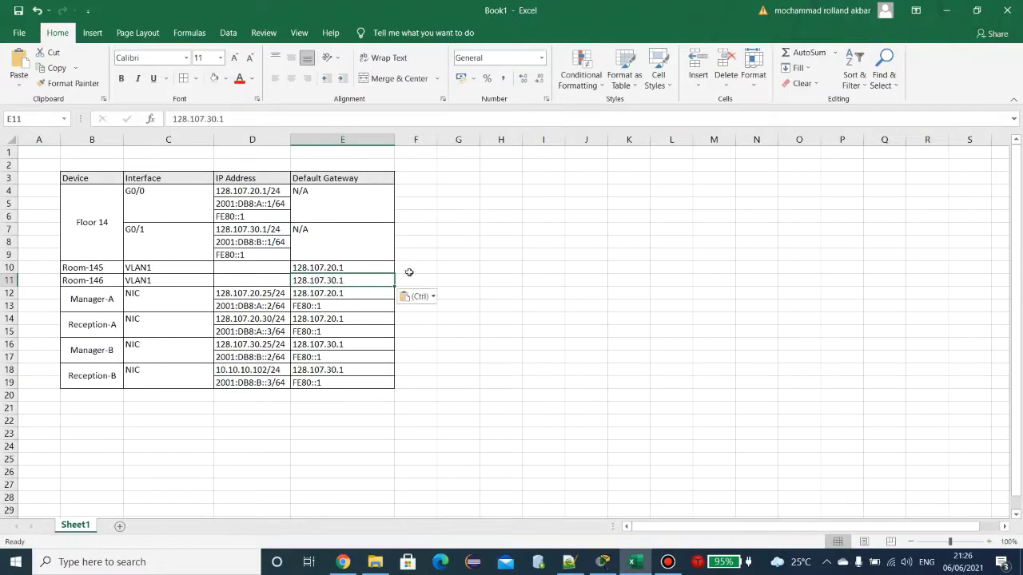
Step: Give Room-145 the IP address 128.107.20.2/24, adapted from Manager-A's address
{"action": "left_click", "coordinate": [260, 266]}
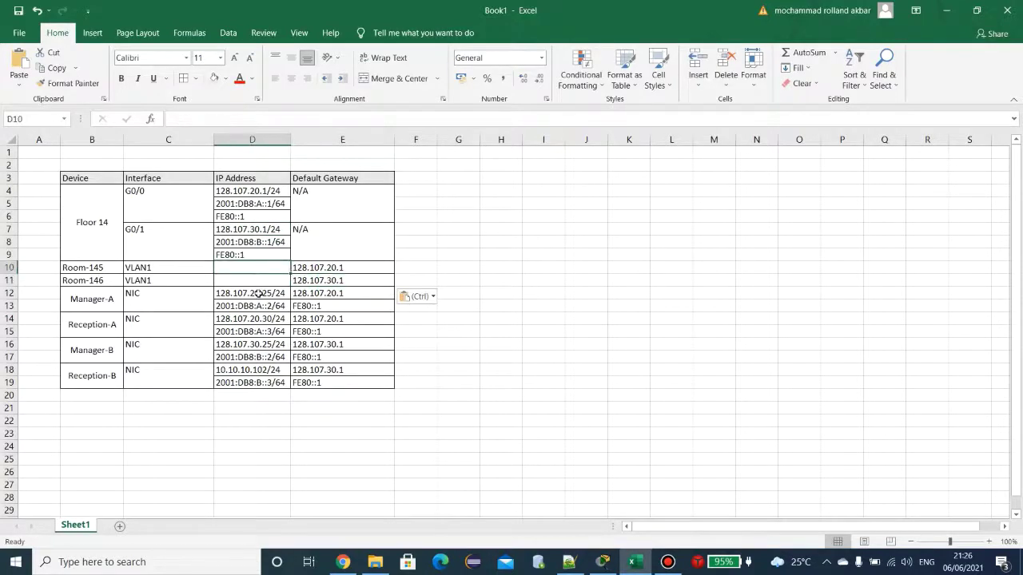
{"action": "double_click", "coordinate": [264, 294]}
{"action": "left_click_drag", "start_coordinate": [273, 293], "coordinate": [217, 294]}
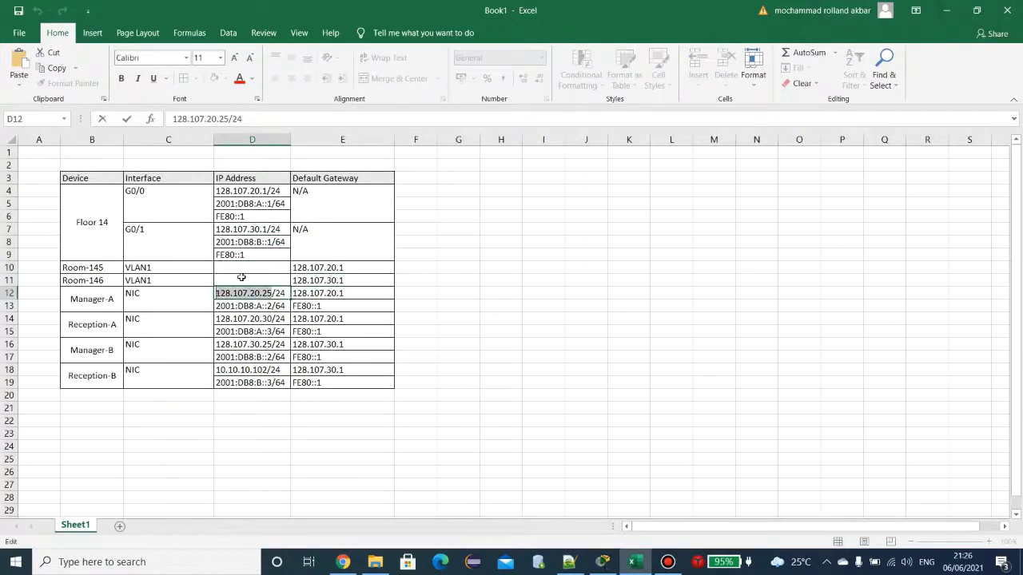
{"action": "left_click", "coordinate": [246, 270]}
{"action": "key", "text": "ctrl+v"}
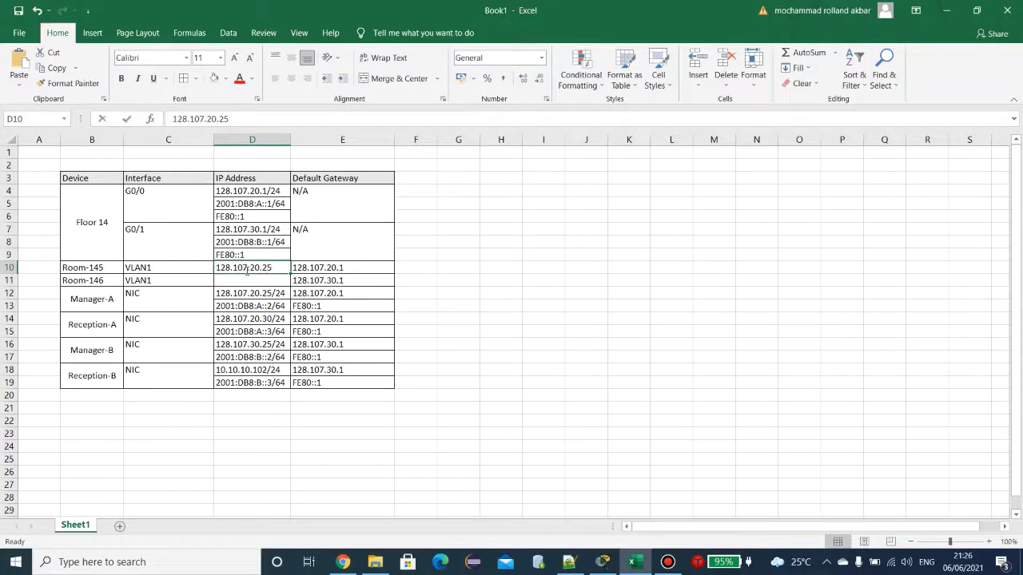
{"action": "key", "text": "F2"}
{"action": "key", "text": "BackSpace"}
{"action": "key", "text": "BackSpace"}
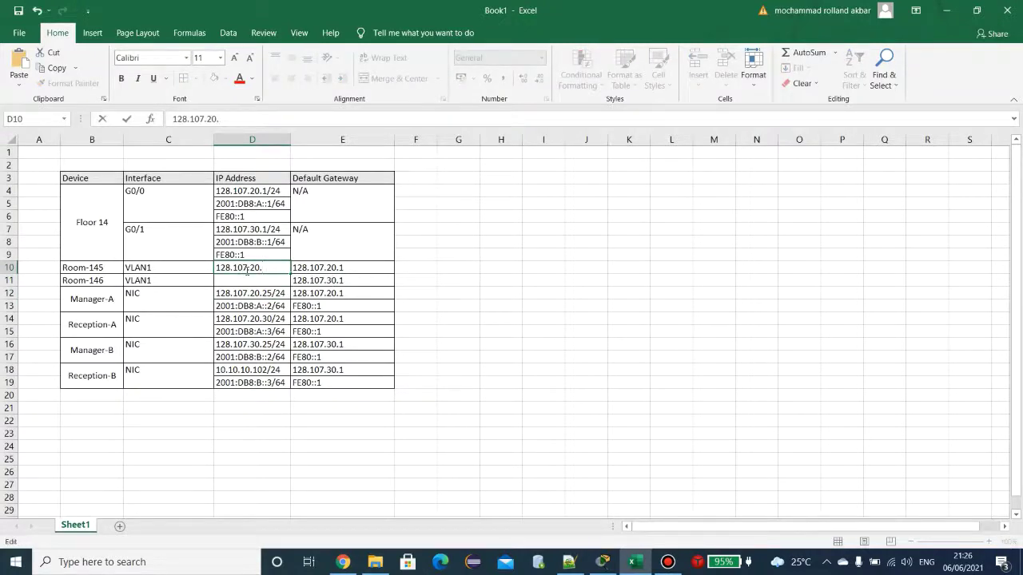
{"action": "type", "text": "2"}
{"action": "key", "text": "Return"}
{"action": "left_click", "coordinate": [246, 270]}
{"action": "key", "text": "F2"}
{"action": "type", "text": "/24"}
{"action": "key", "text": "Return"}
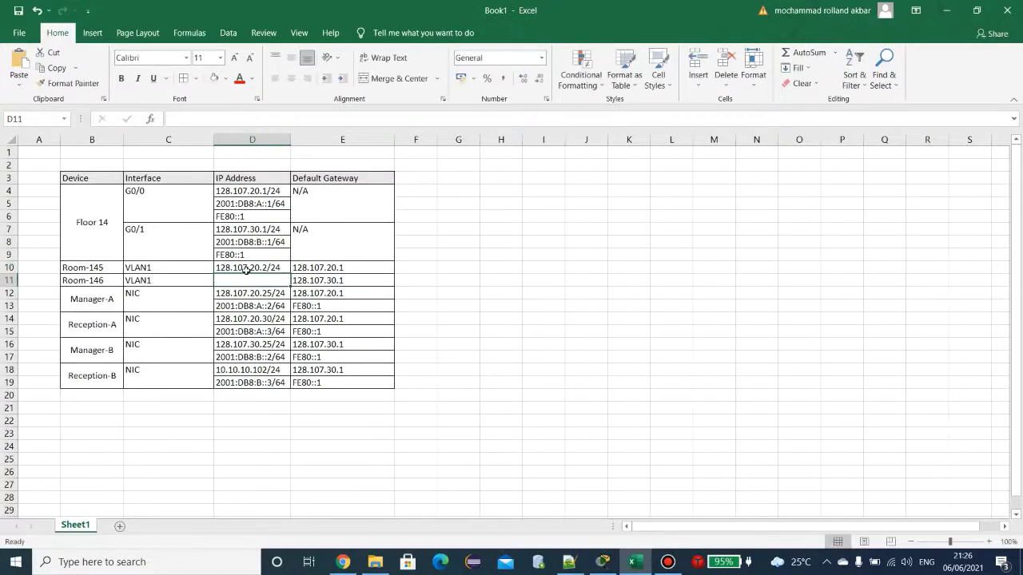
Step: Give Room-146 the IP address 128.107.30.2/24, adapted from Manager-B's address
{"action": "key", "text": "Down"}
{"action": "key", "text": "Down"}
{"action": "key", "text": "Down"}
{"action": "key", "text": "Down"}
{"action": "key", "text": "Down"}
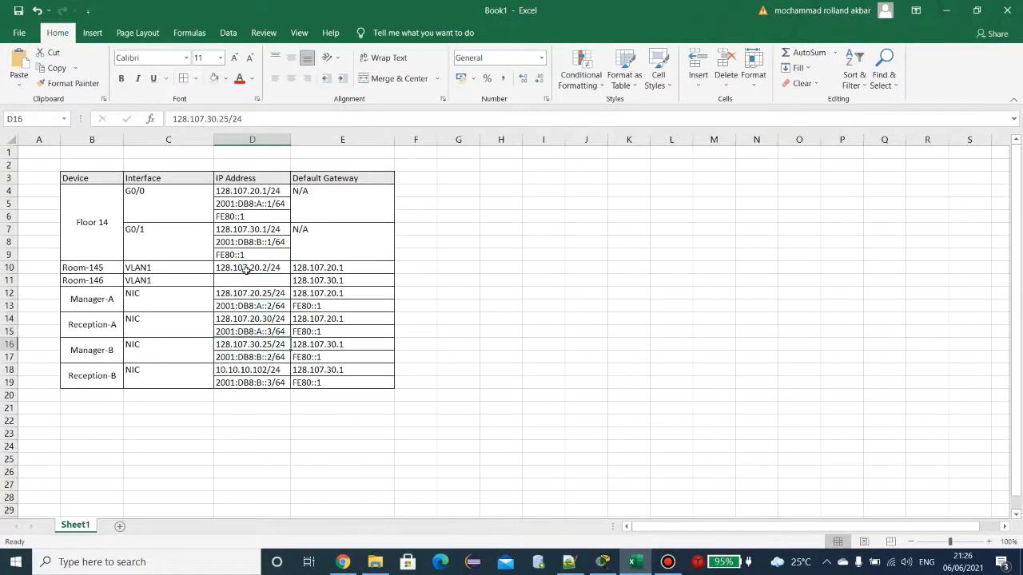
{"action": "key", "text": "ctrl+c"}
{"action": "key", "text": "Up"}
{"action": "key", "text": "Up"}
{"action": "key", "text": "Up"}
{"action": "key", "text": "Up"}
{"action": "key", "text": "Up"}
{"action": "key", "text": "ctrl+v"}
{"action": "key", "text": "Escape"}
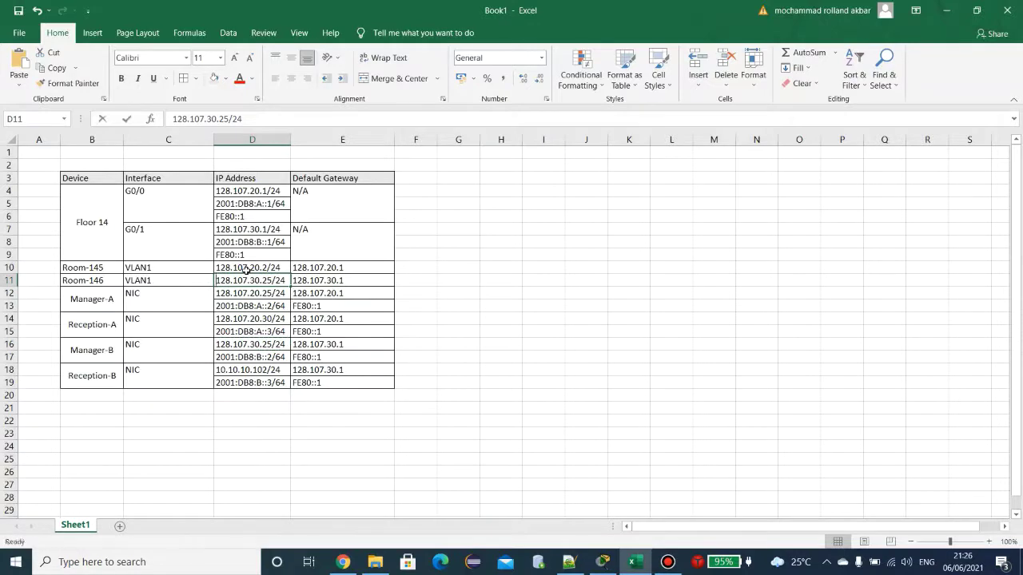
{"action": "key", "text": "F2"}
{"action": "type", "text": "2"}
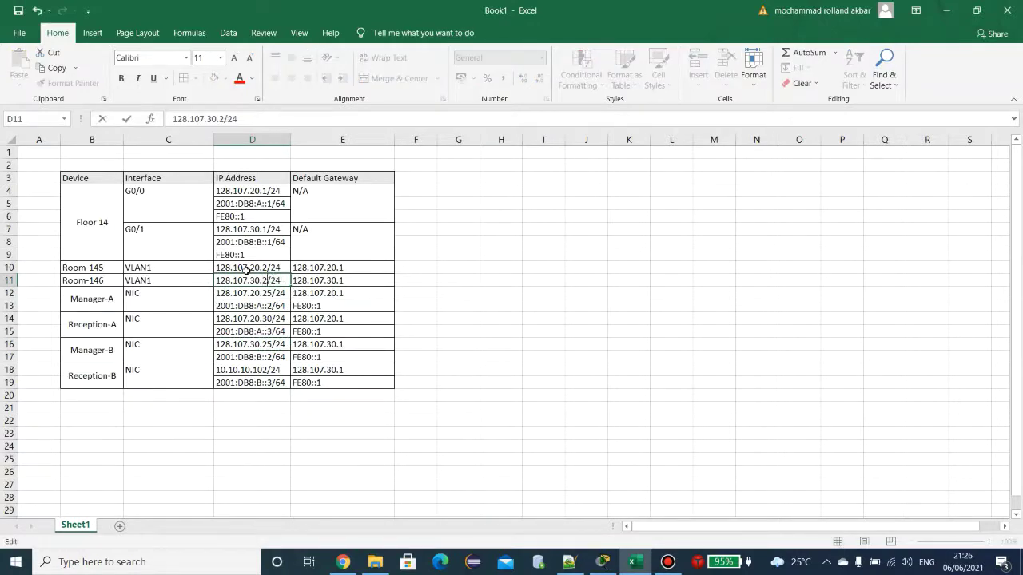
{"action": "key", "text": "Return"}
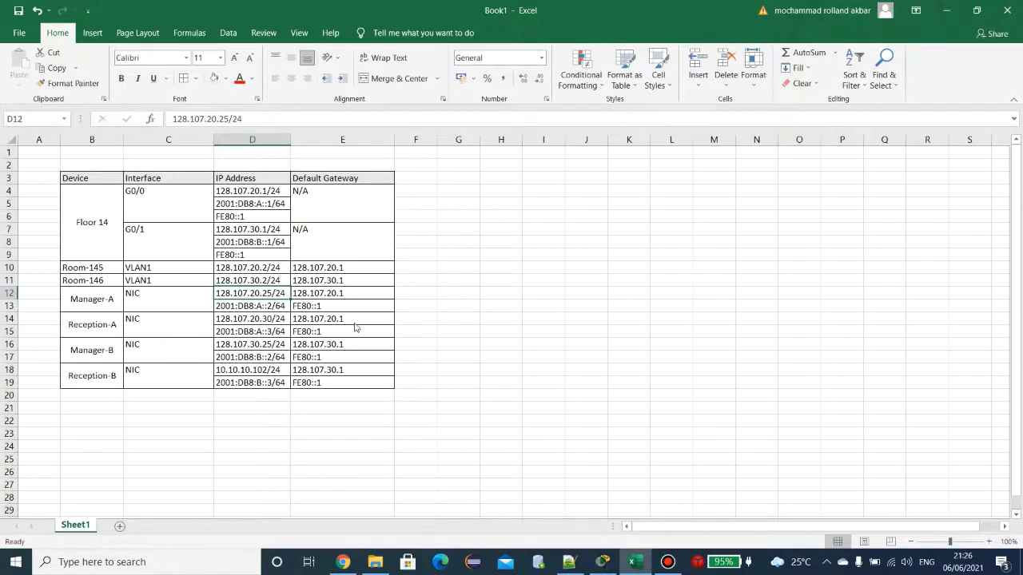
{"action": "key", "text": "alt+Tab"}
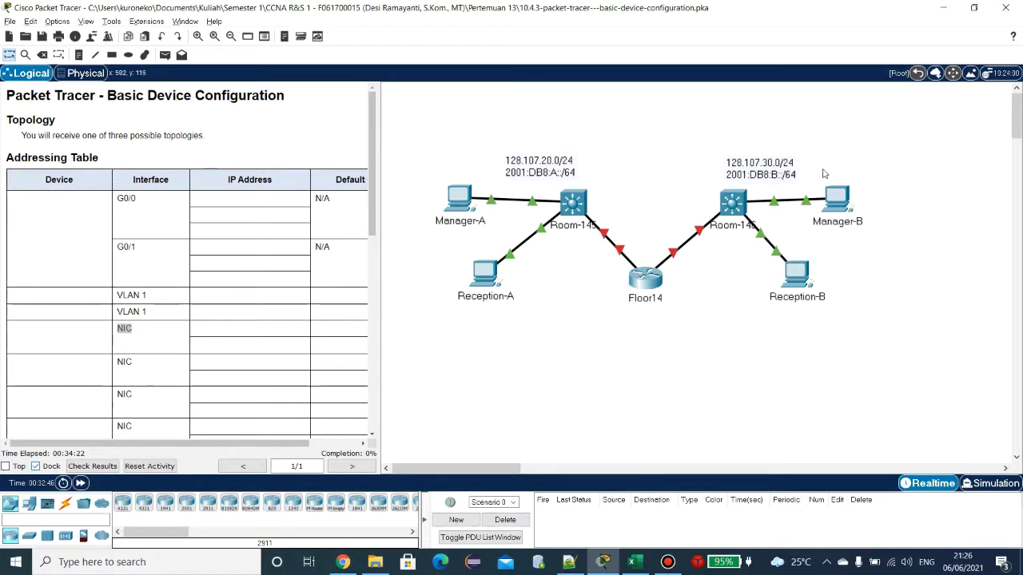
Step: Return to Excel and select Reception-B's IPv4 address cell
{"action": "key", "text": "alt+Tab"}
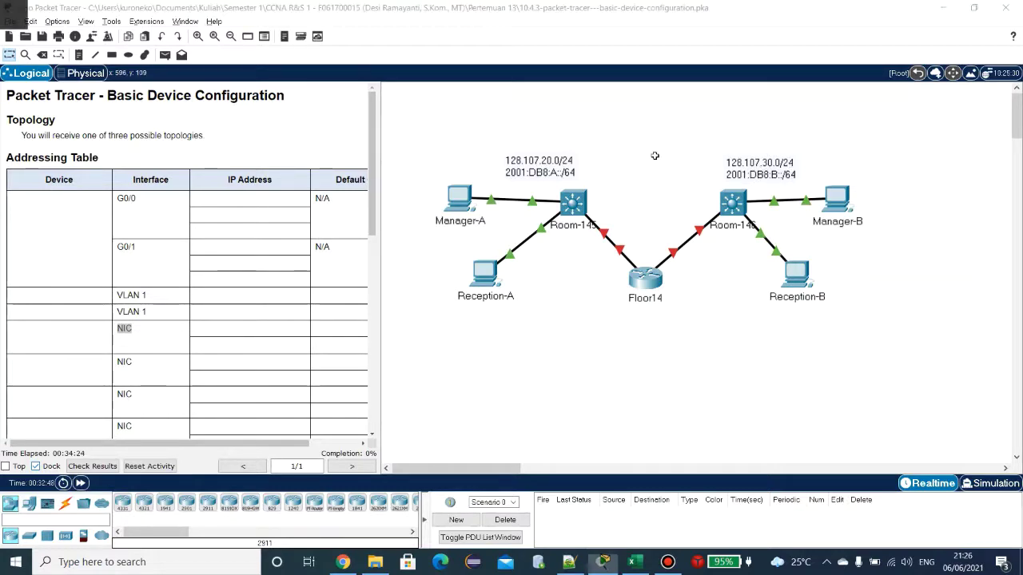
{"action": "left_click", "coordinate": [254, 370]}
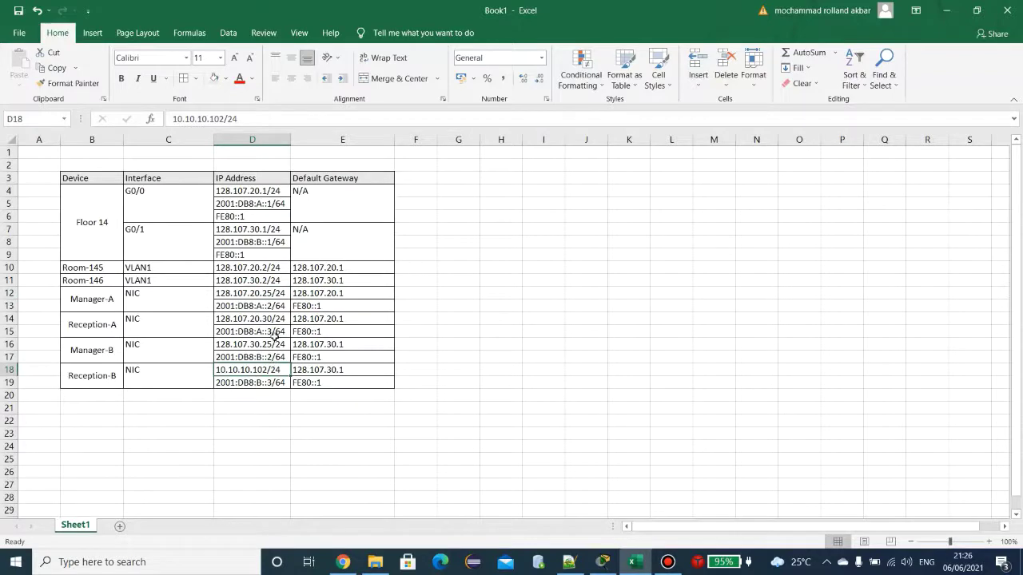
Step: Overwrite Reception-B's 10.10.10.102/24 with Manager-B's address, editing the host part to give 128.107.30.30/24
{"action": "left_click", "coordinate": [267, 343]}
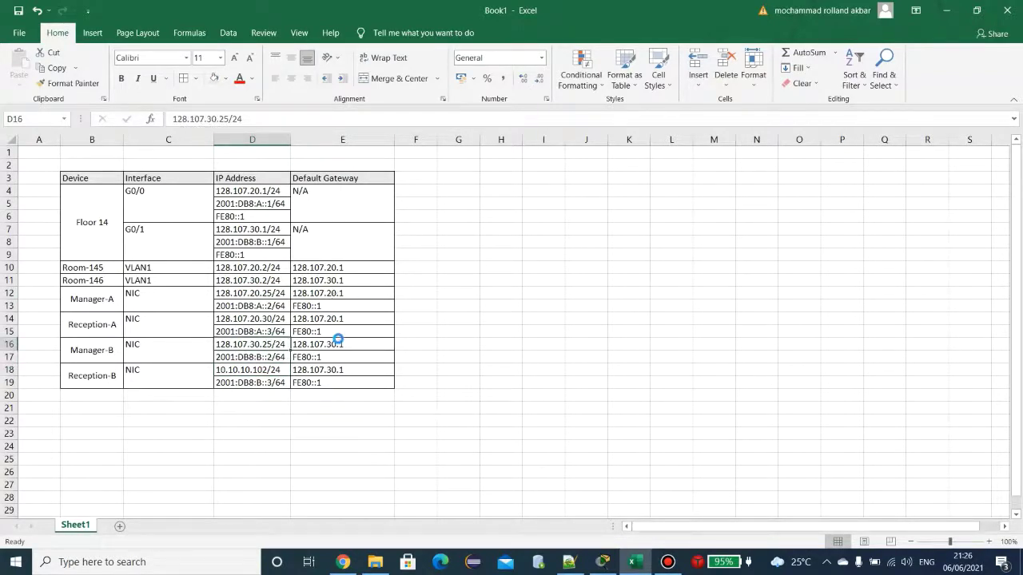
{"action": "key", "text": "ctrl+c"}
{"action": "left_click", "coordinate": [267, 369]}
{"action": "key", "text": "ctrl+v"}
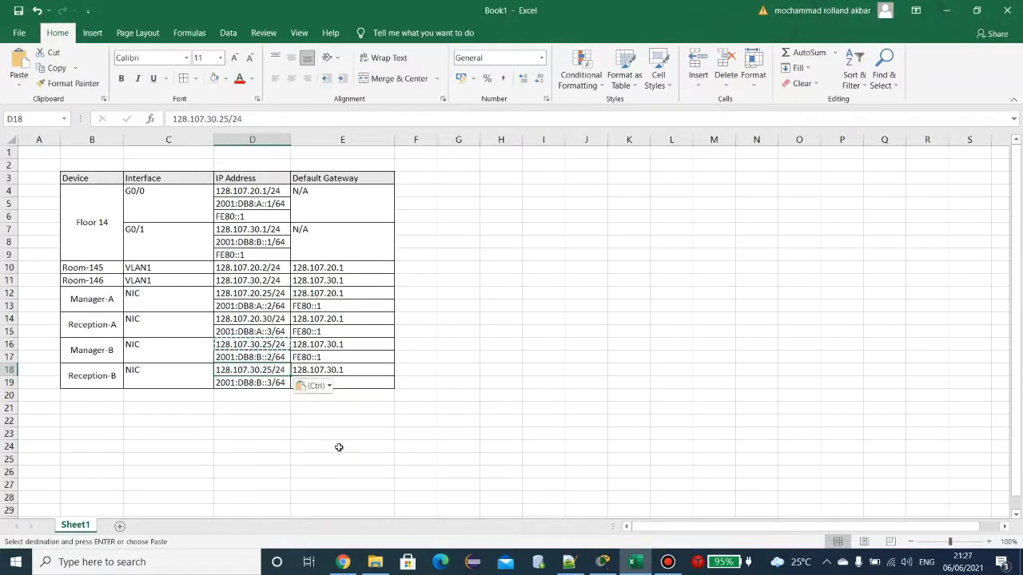
{"action": "double_click", "coordinate": [260, 370]}
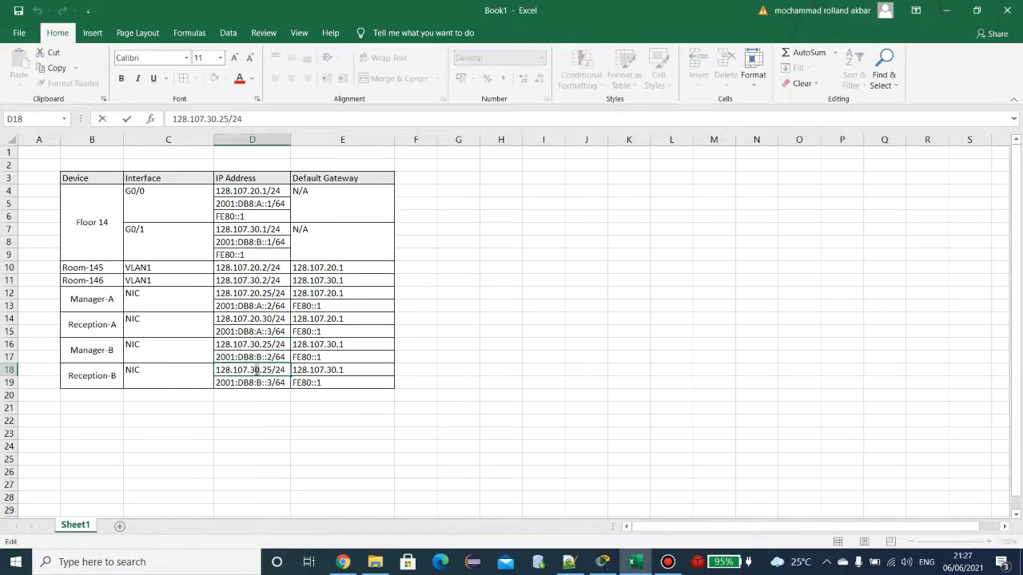
{"action": "left_click_drag", "start_coordinate": [257, 369], "coordinate": [260, 370]}
{"action": "left_click", "coordinate": [270, 370]}
{"action": "left_click_drag", "start_coordinate": [270, 370], "coordinate": [271, 371]}
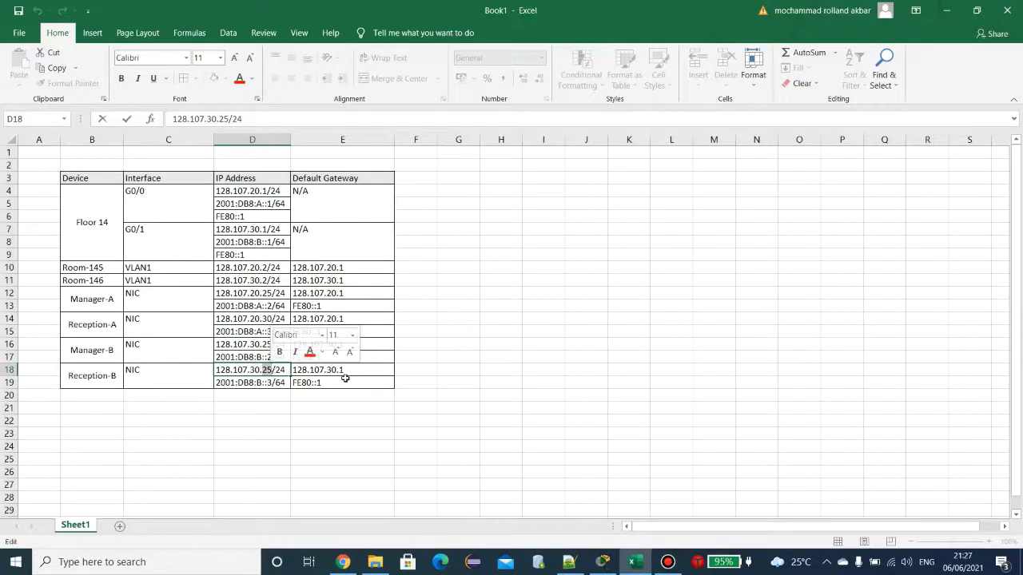
{"action": "type", "text": "2"}
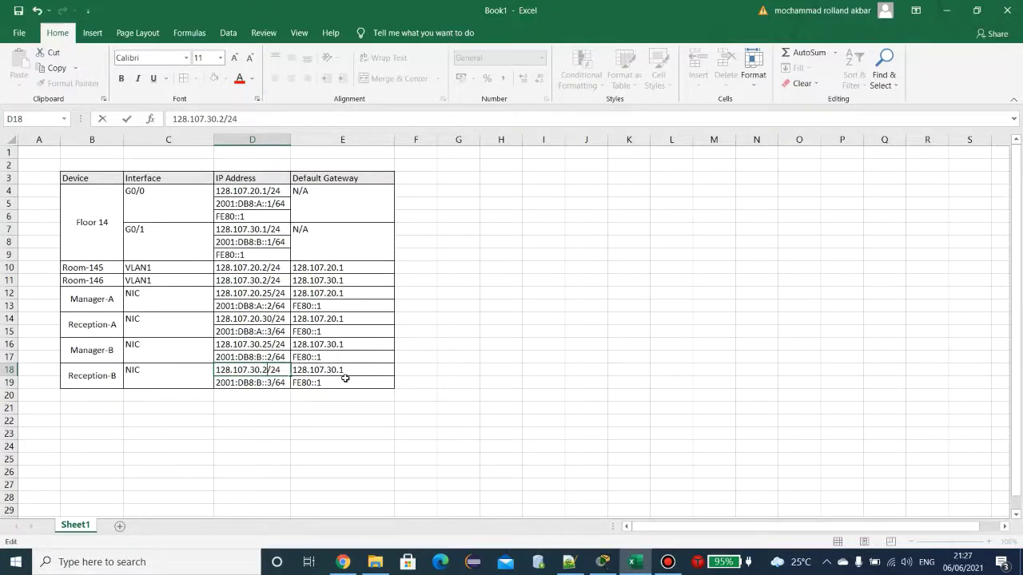
{"action": "type", "text": "0"}
{"action": "key", "text": "Return"}
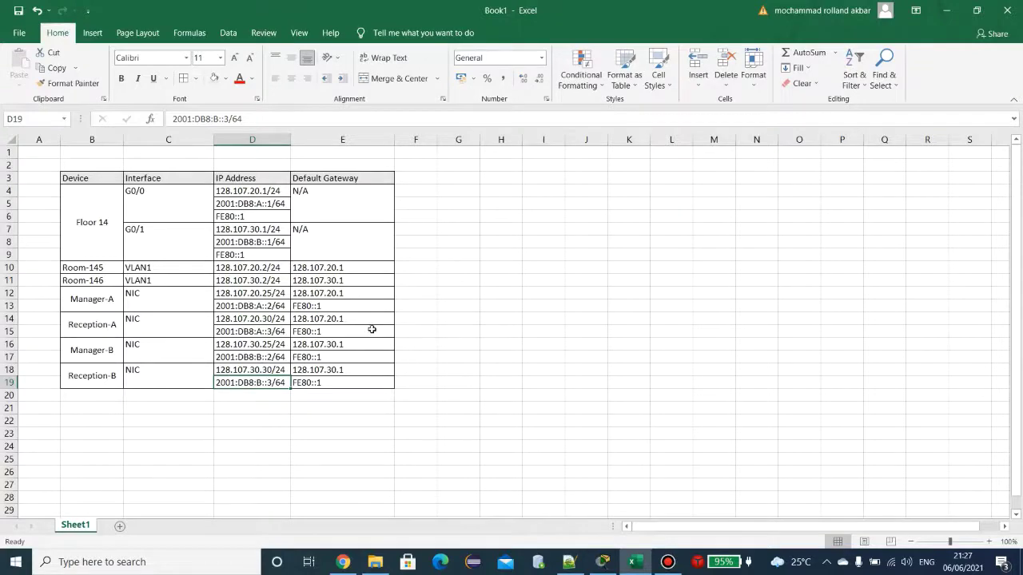
Step: Zoom the finished addressing table to 145%, then bring back Packet Tracer's Requirements list
{"action": "scroll", "coordinate": [370, 327], "scroll_direction": "up", "scroll_amount": 5, "text": "ctrl"}
{"action": "scroll", "coordinate": [369, 329], "scroll_direction": "up", "scroll_amount": 1}
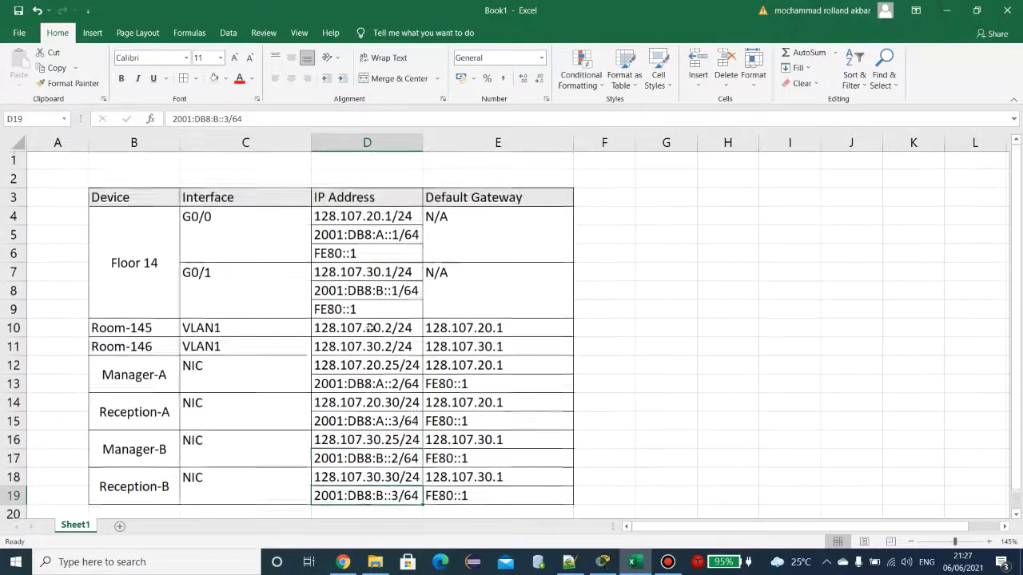
{"action": "scroll", "coordinate": [304, 264], "scroll_direction": "down", "scroll_amount": 1}
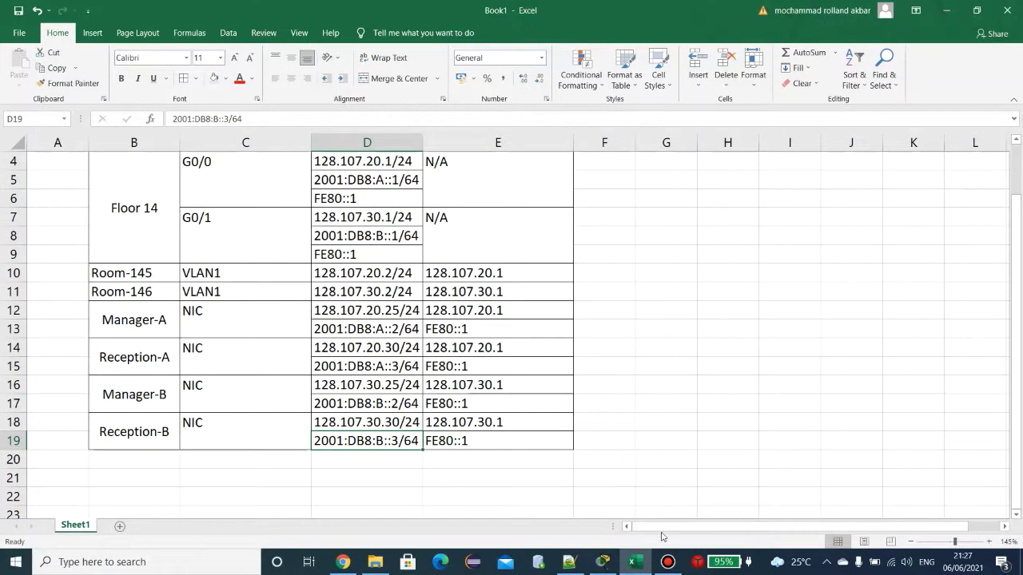
{"action": "left_click", "coordinate": [602, 562]}
{"action": "scroll", "coordinate": [68, 274], "scroll_direction": "down", "scroll_amount": 10}
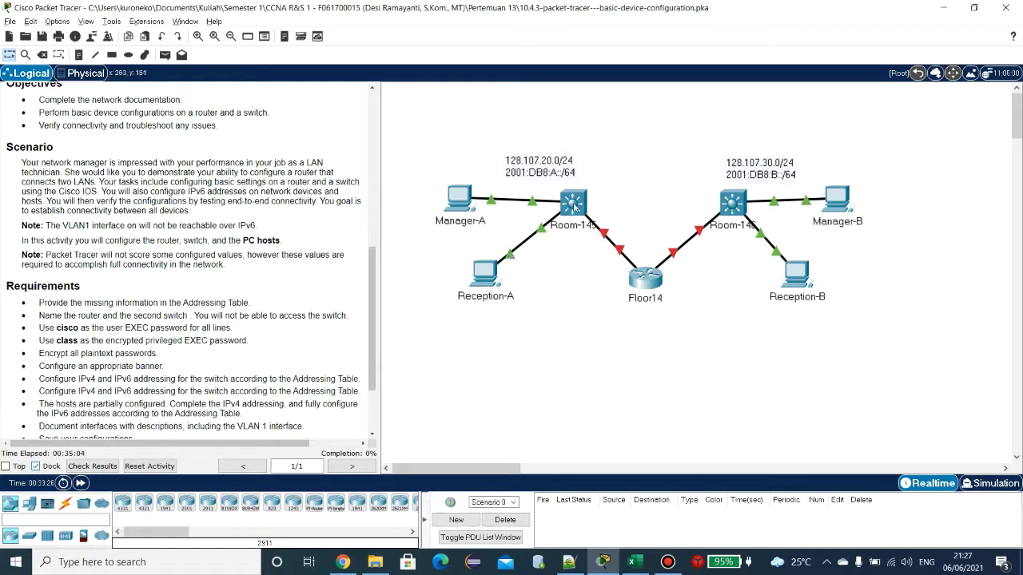
{"action": "left_click", "coordinate": [574, 207]}
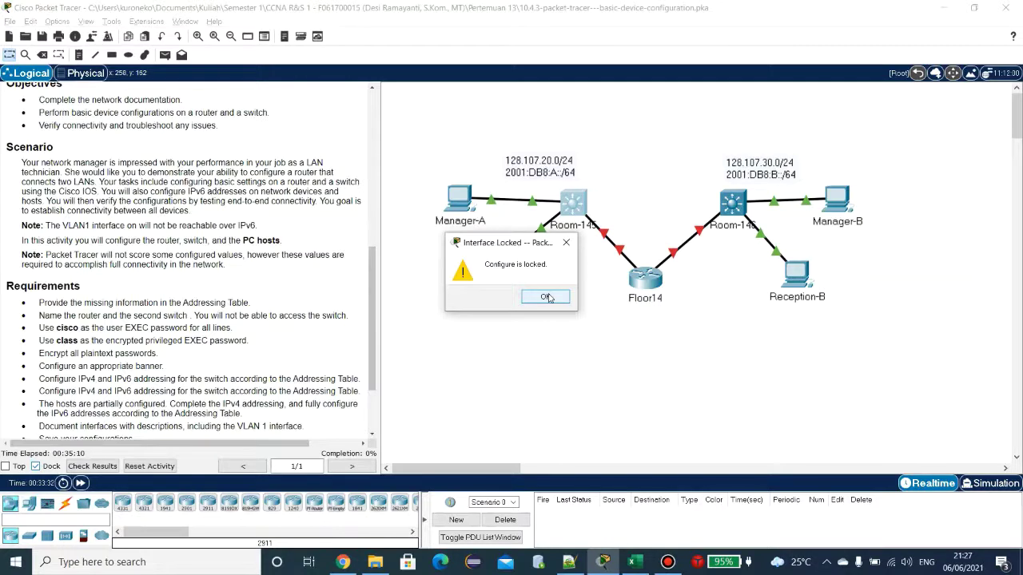
{"action": "left_click", "coordinate": [546, 298]}
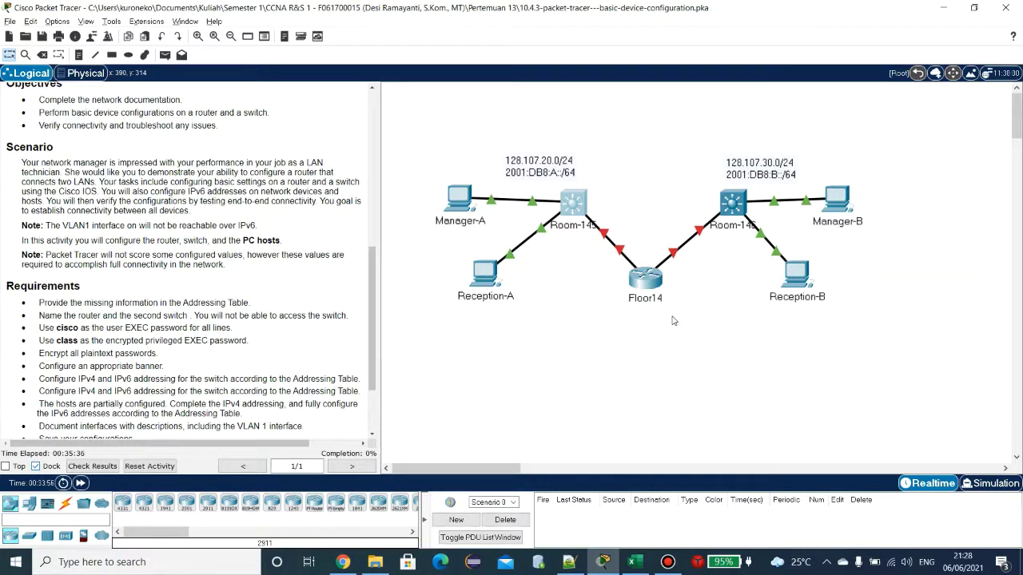
Step: Open the Floor14 router's CLI and start a console session
{"action": "left_click", "coordinate": [644, 269]}
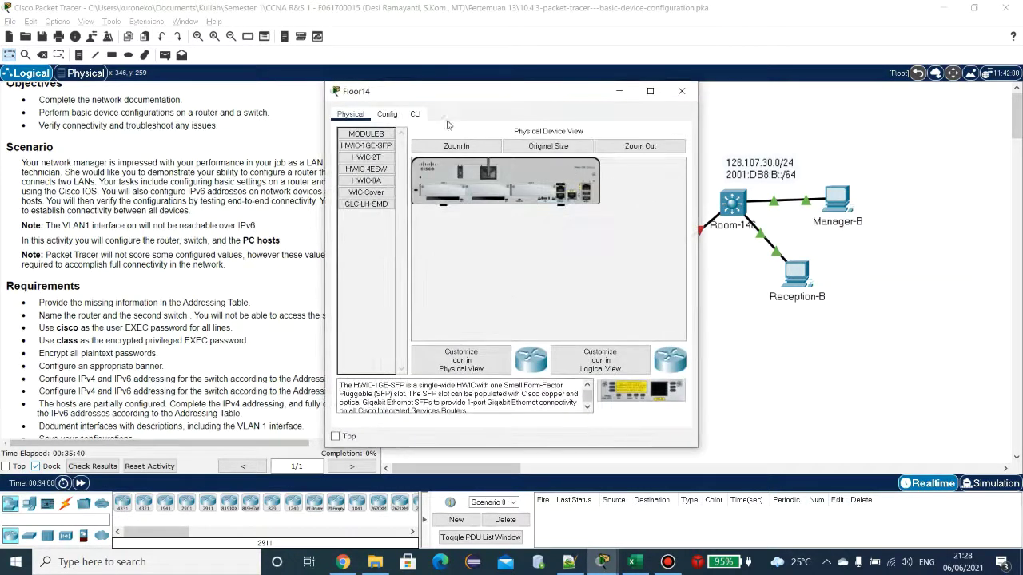
{"action": "left_click", "coordinate": [417, 114]}
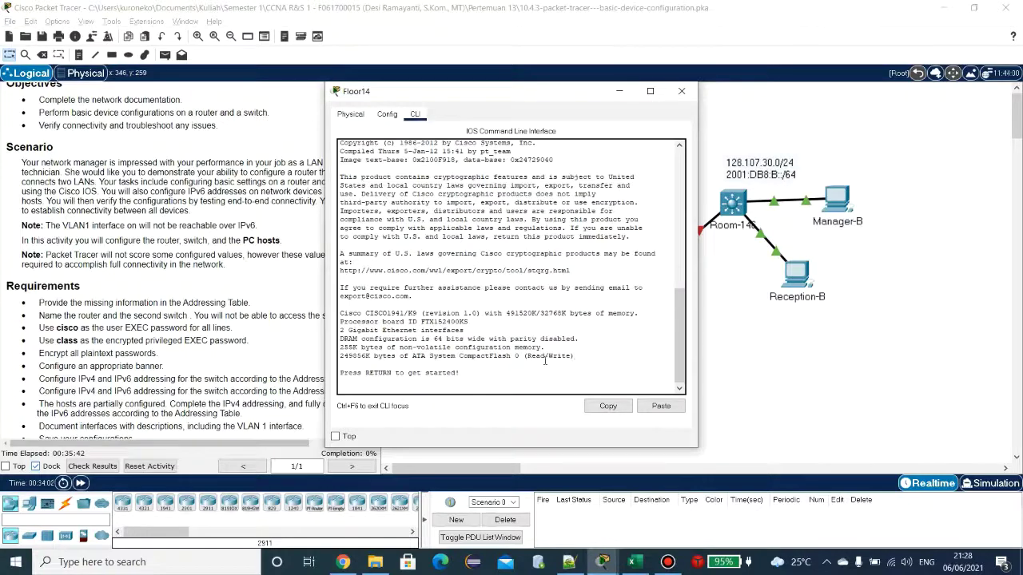
{"action": "key", "text": "Return"}
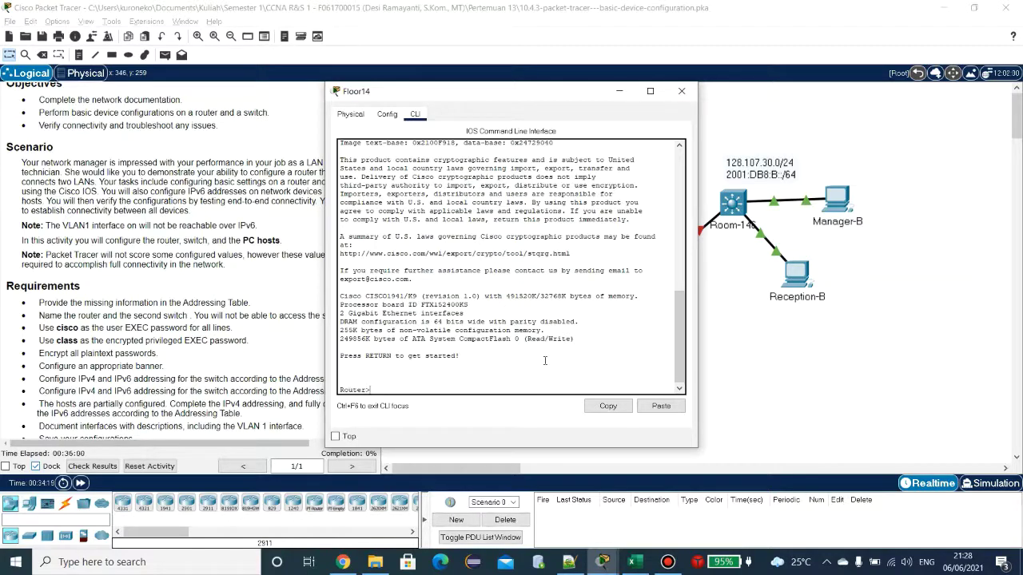
Step: Try hostname Floor14 at the user prompt (rejected), then run enable for privileged EXEC
{"action": "type", "text": "stname"}
{"action": "key", "text": "alt+Tab"}
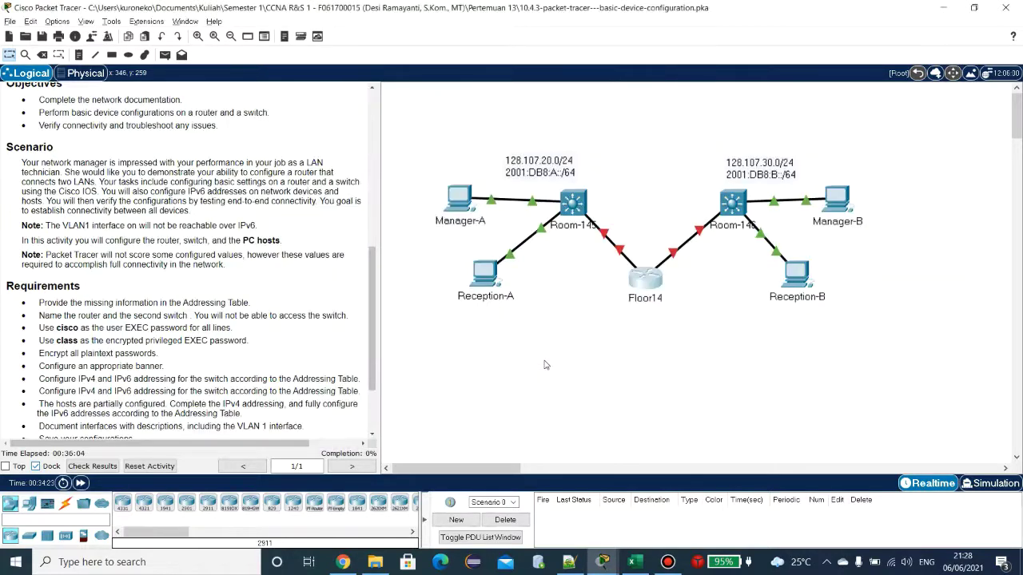
{"action": "key", "text": "alt+Tab"}
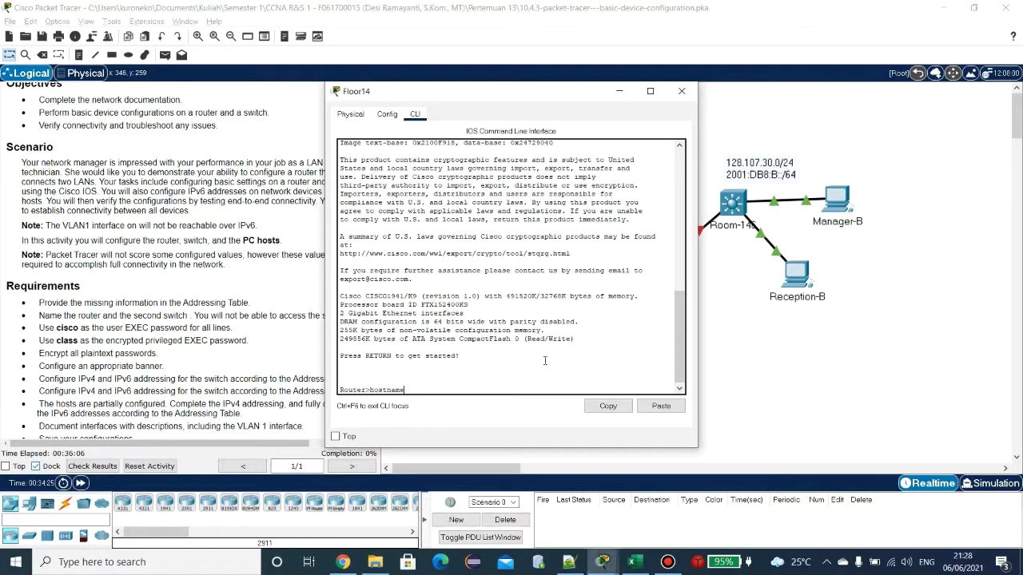
{"action": "type", "text": "Floor14"}
{"action": "key", "text": "Return"}
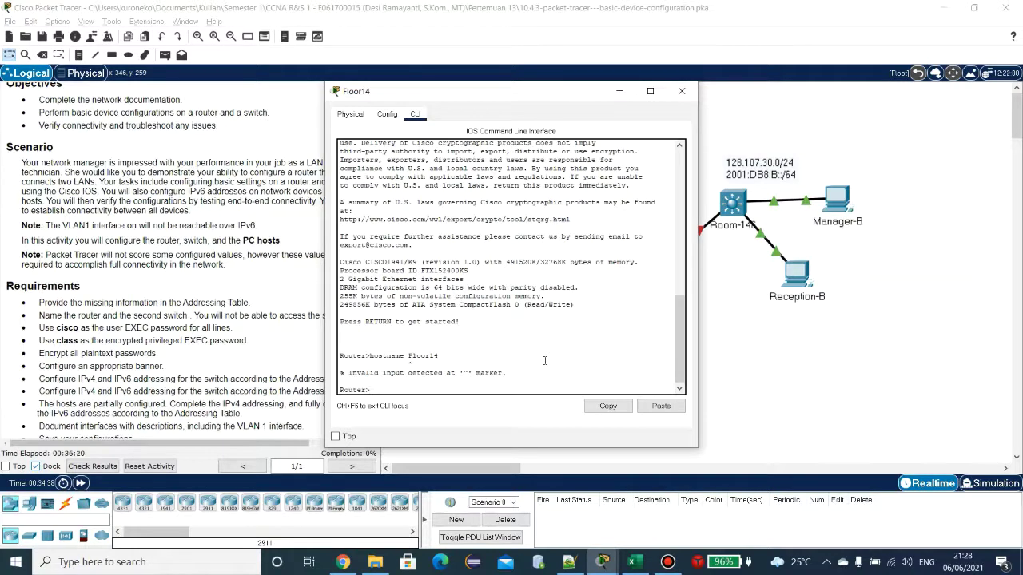
{"action": "type", "text": "enable"}
{"action": "key", "text": "Return"}
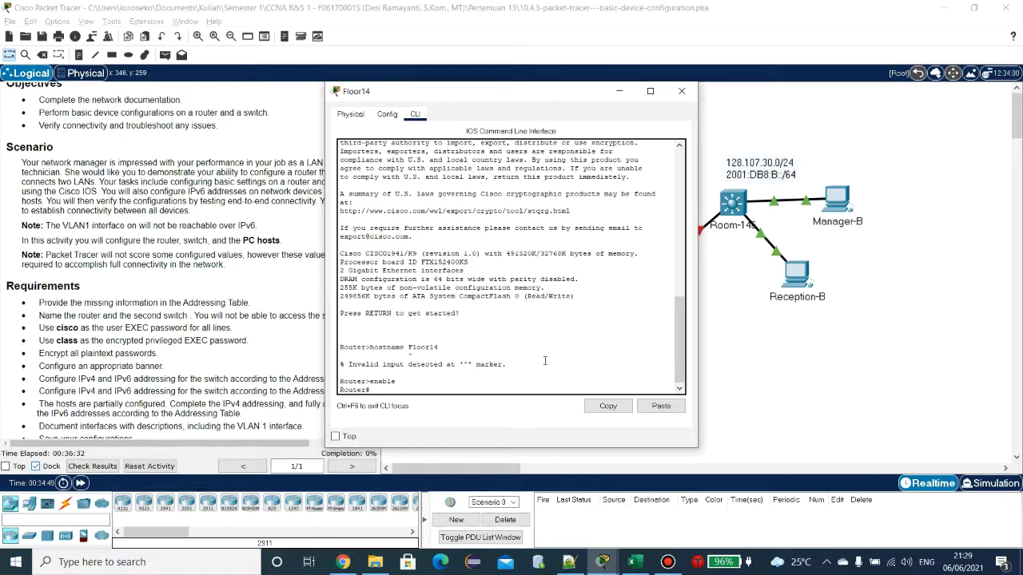
Step: Enter configure terminal and run hostname Floor14, giving the Floor14(config)# prompt
{"action": "type", "text": "co"}
{"action": "key", "text": "Tab"}
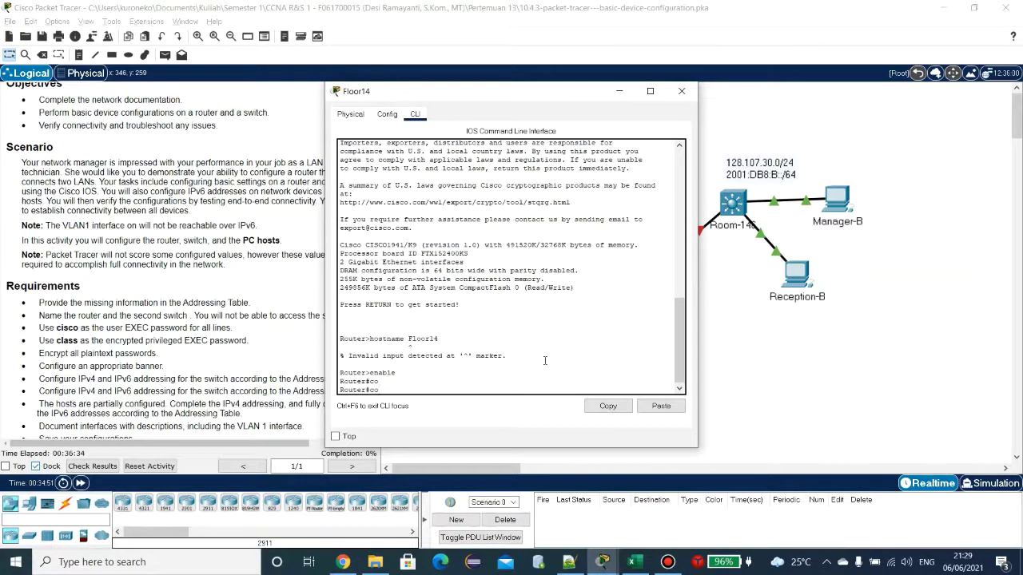
{"action": "type", "text": "nfi"}
{"action": "key", "text": "Tab"}
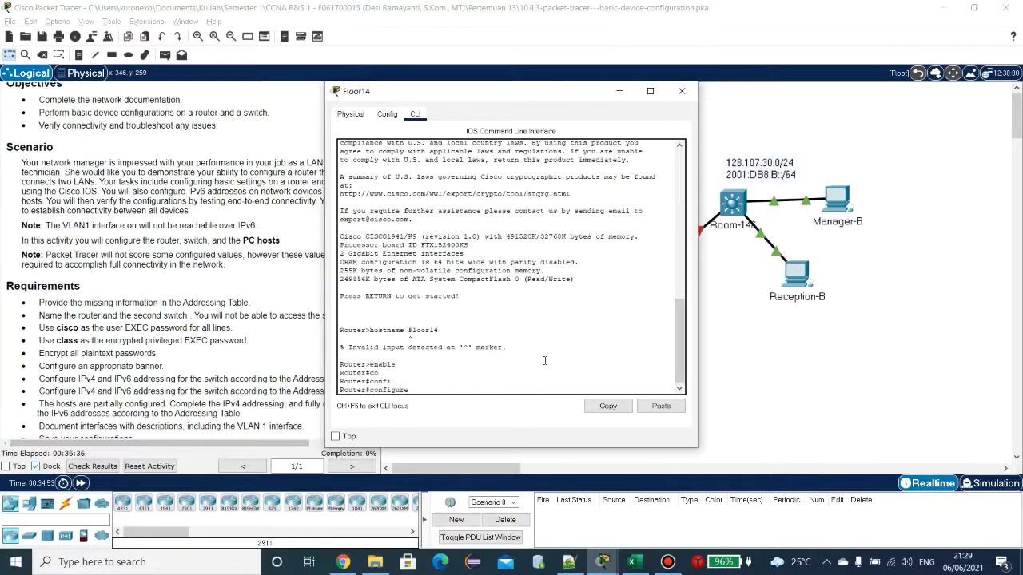
{"action": "type", "text": "ter"}
{"action": "key", "text": "Tab"}
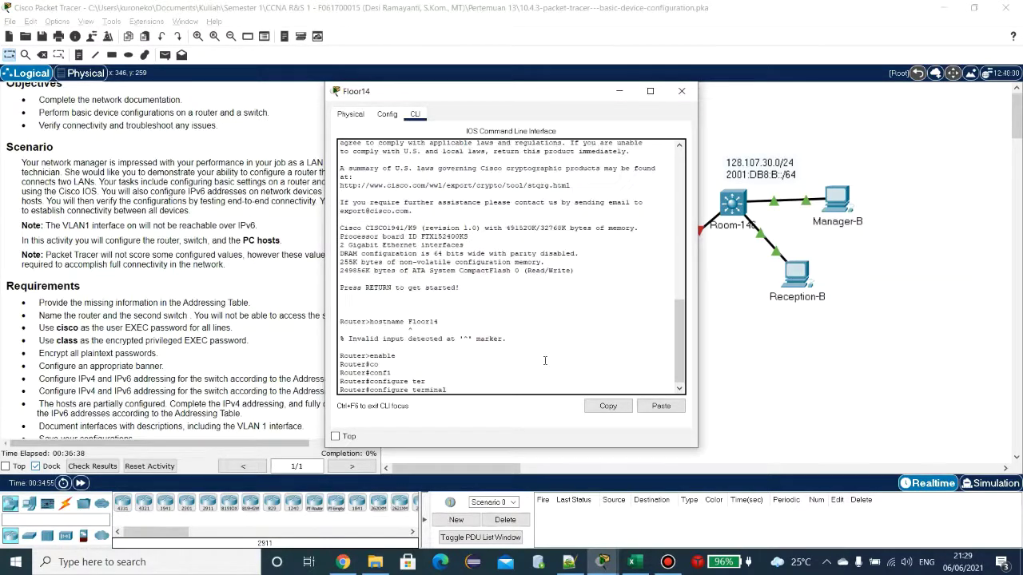
{"action": "key", "text": "Return"}
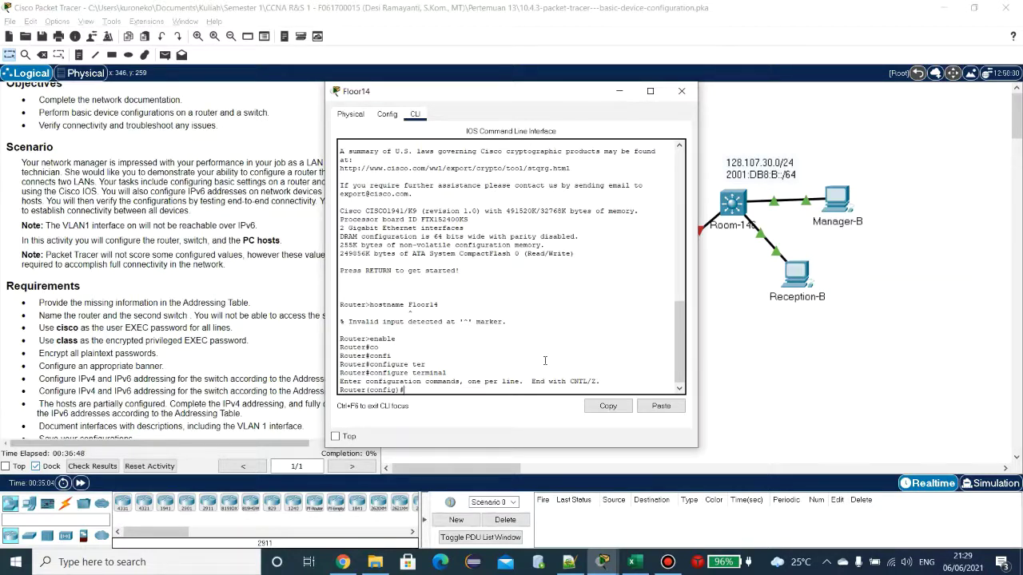
{"action": "type", "text": "hostname Floor14"}
{"action": "key", "text": "Return"}
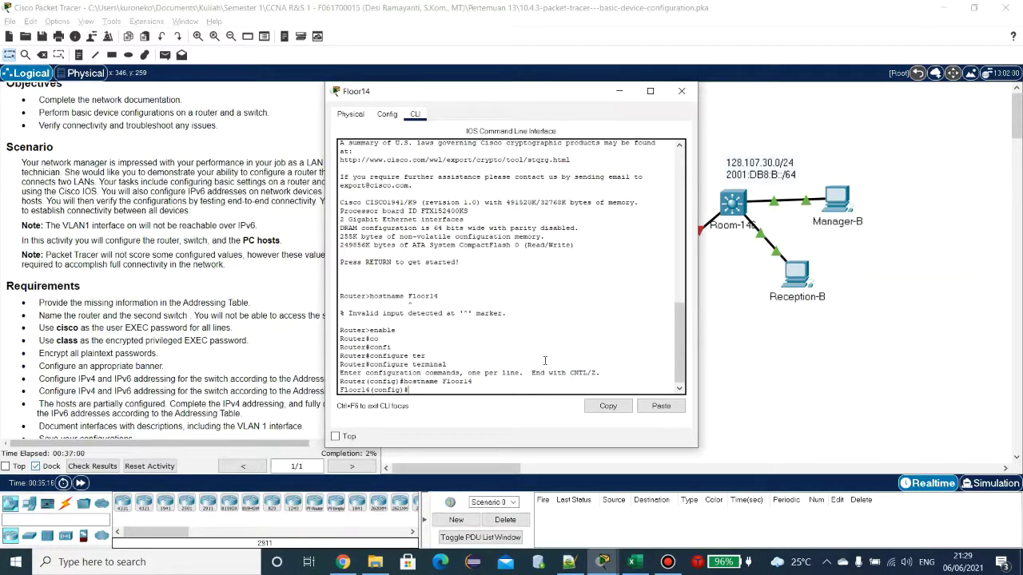
Step: Open the Room-146 switch's CLI and enter privileged EXEC mode with enable
{"action": "left_click", "coordinate": [735, 205]}
{"action": "left_click", "coordinate": [416, 115]}
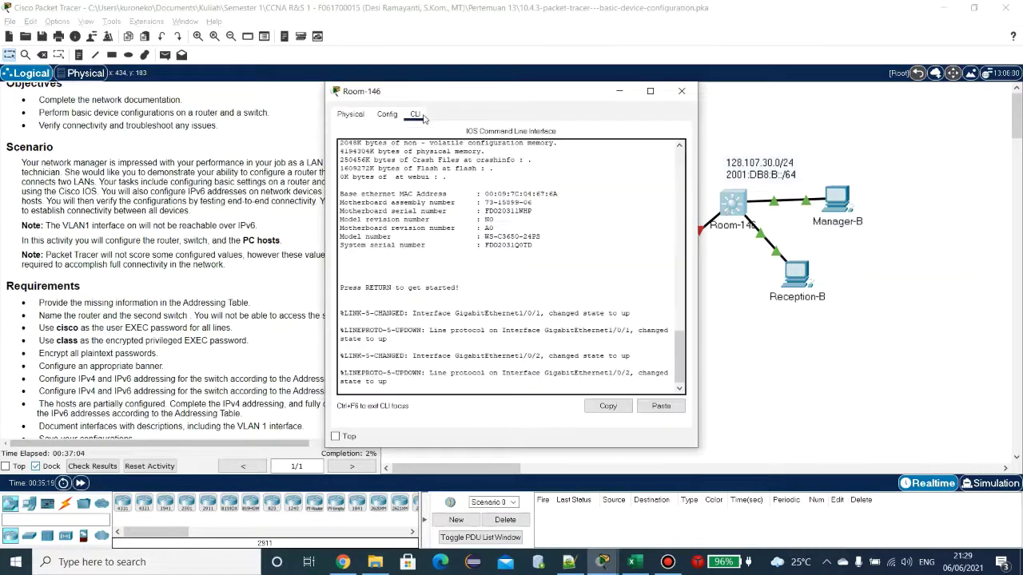
{"action": "key", "text": "Return"}
{"action": "key", "text": "Return"}
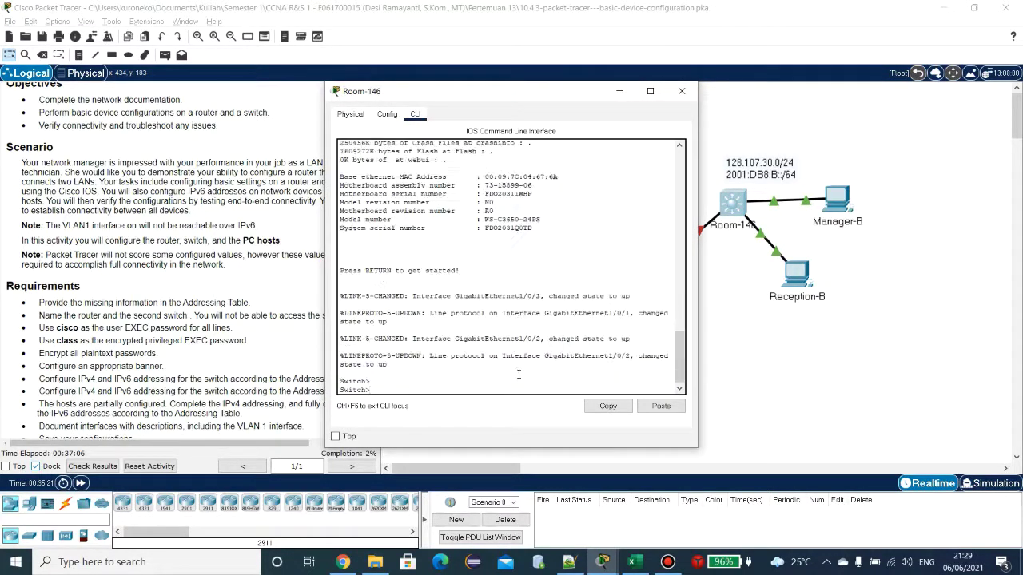
{"action": "type", "text": "enable"}
{"action": "key", "text": "Return"}
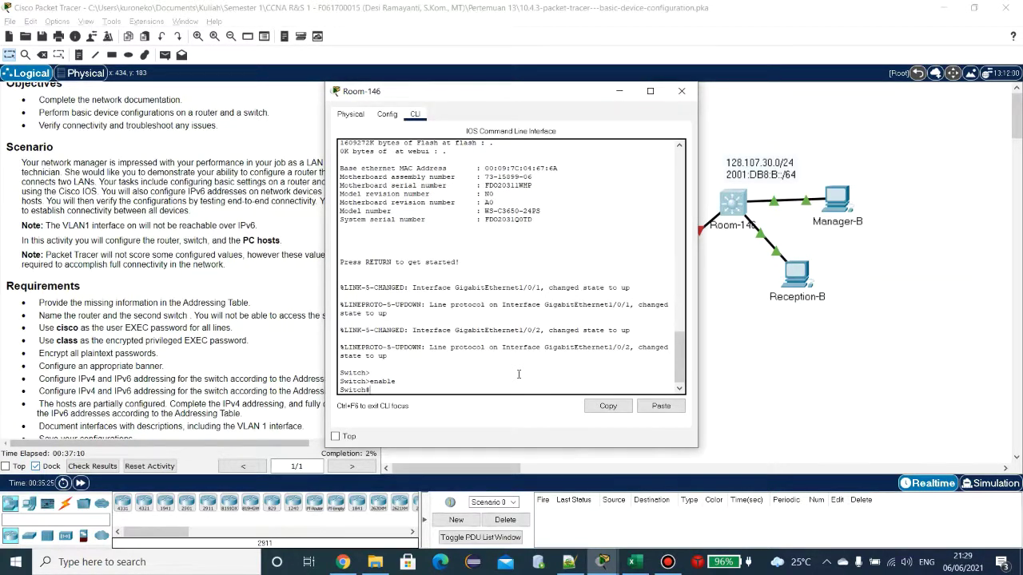
Step: Enter configure terminal and run hostname Room-146 so the prompt reads Room-146(config)#
{"action": "type", "text": "con"}
{"action": "key", "text": "Tab"}
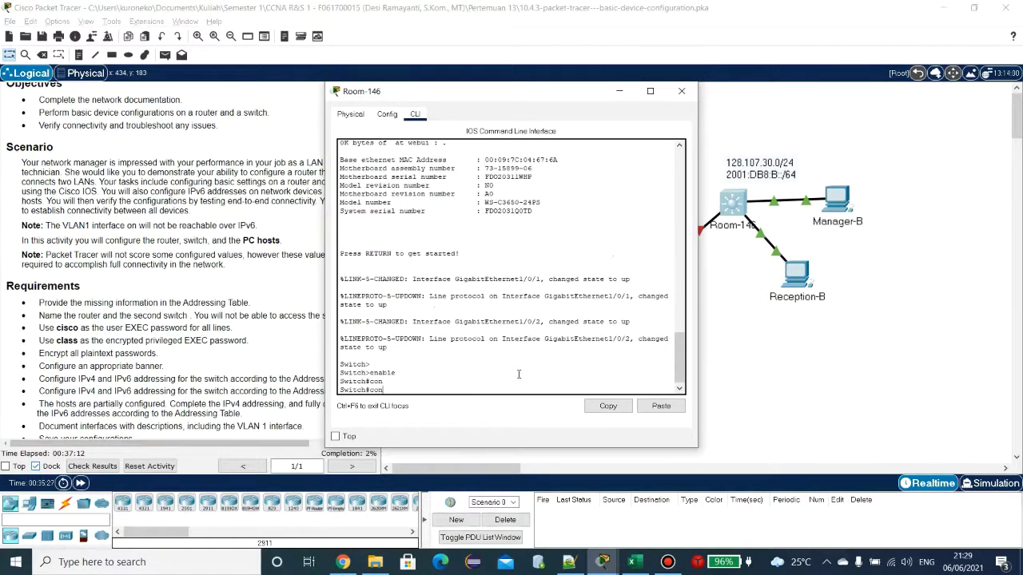
{"action": "type", "text": "f"}
{"action": "key", "text": "Tab"}
{"action": "type", "text": "ter"}
{"action": "key", "text": "Tab"}
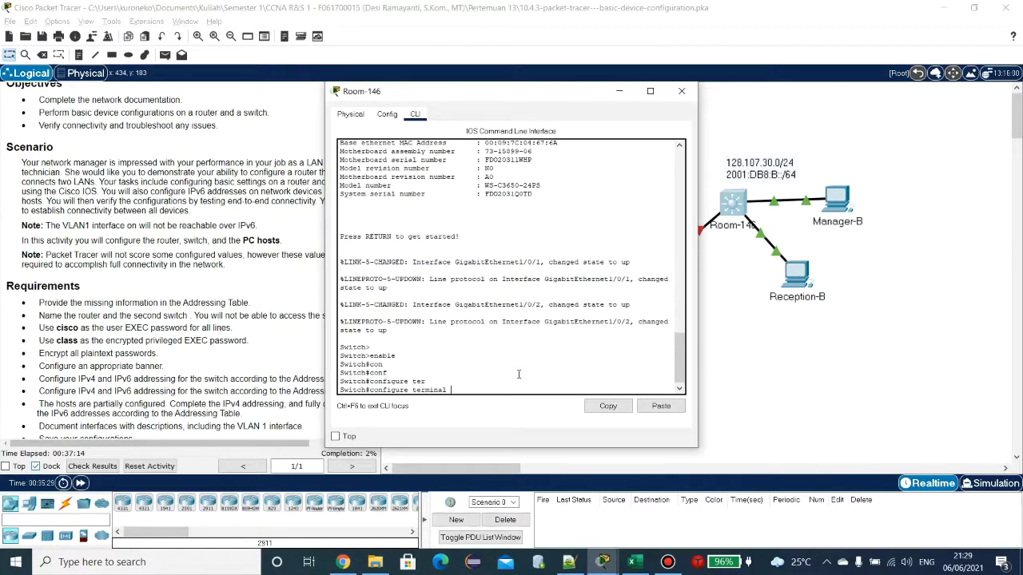
{"action": "key", "text": "Return"}
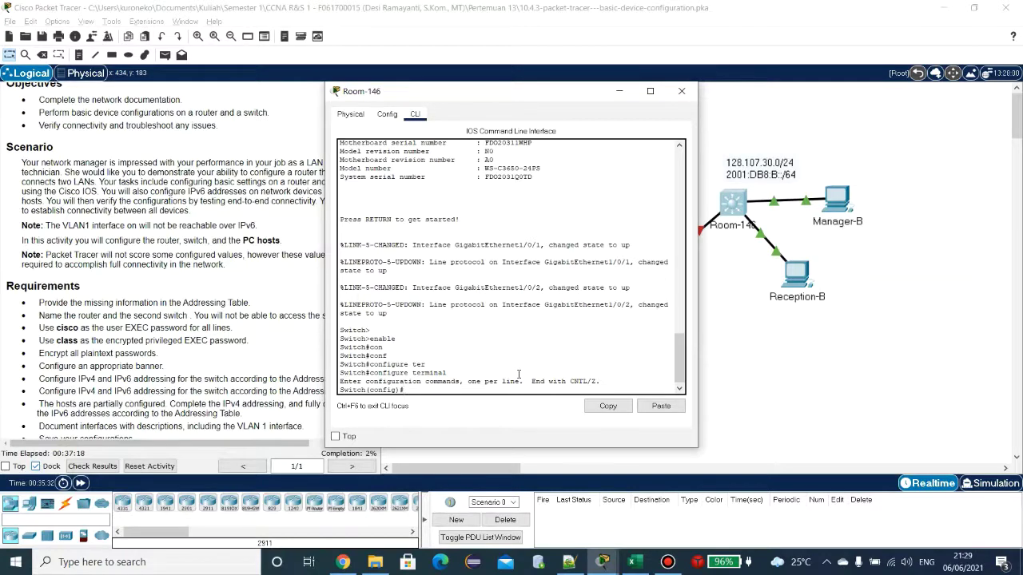
{"action": "type", "text": "host"}
{"action": "key", "text": "Tab"}
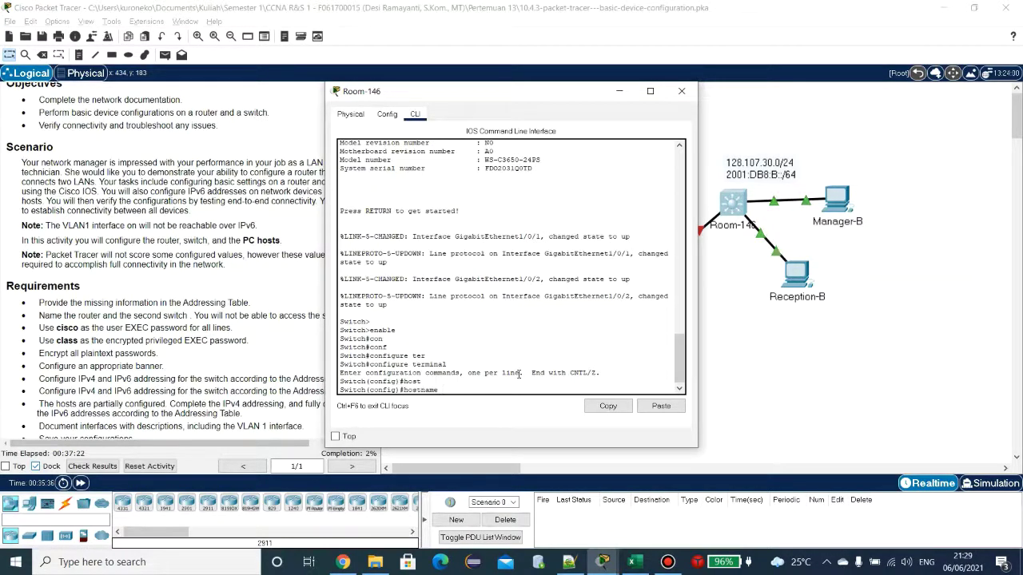
{"action": "type", "text": "Room-146"}
{"action": "key", "text": "Return"}
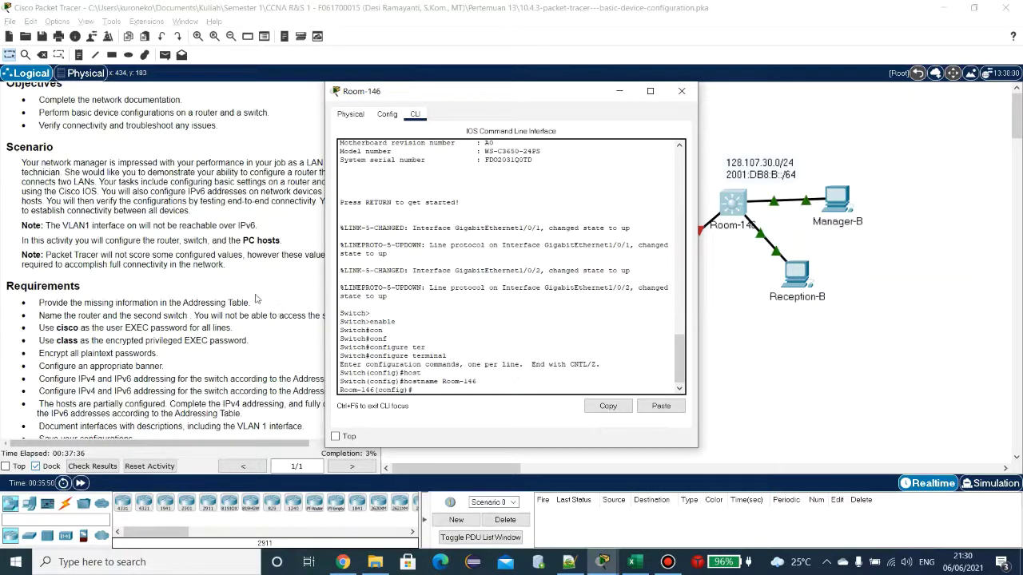
{"action": "left_click_drag", "start_coordinate": [576, 104], "coordinate": [821, 98]}
{"action": "scroll", "coordinate": [150, 353], "scroll_direction": "up", "scroll_amount": 2}
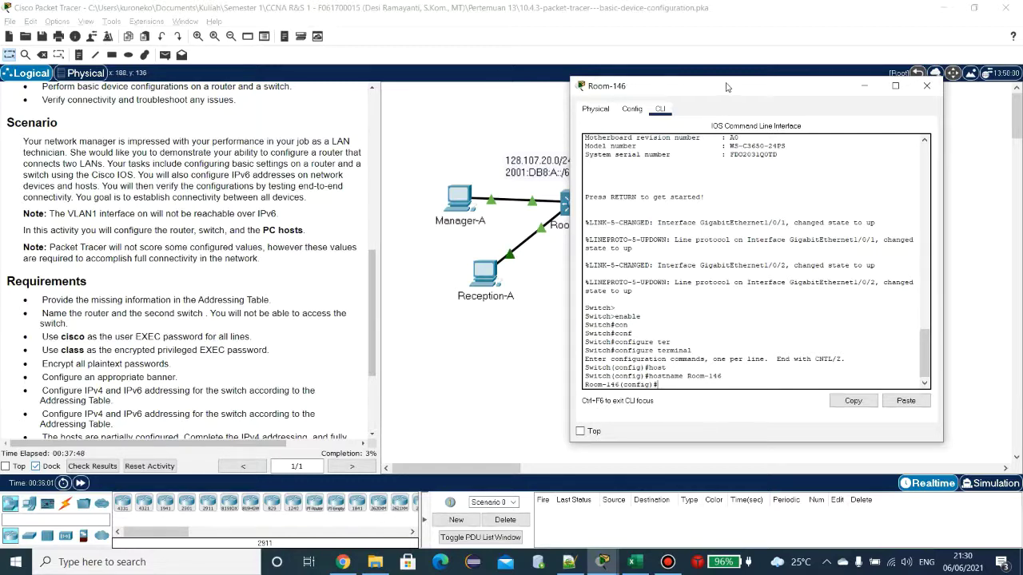
Step: Give Room-146's console line 0 the lab's user password and require login
{"action": "left_click_drag", "start_coordinate": [726, 86], "coordinate": [594, 82]}
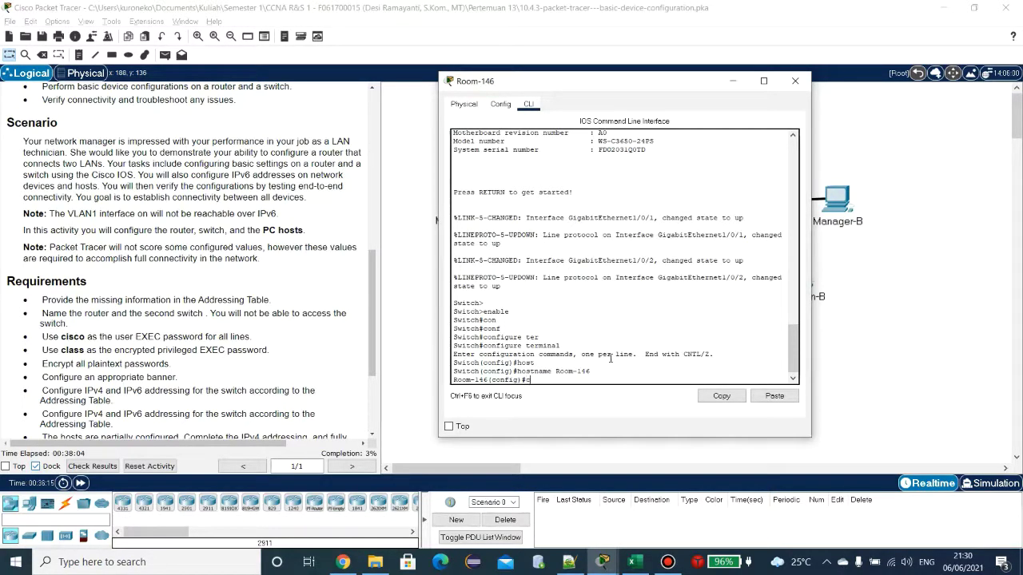
{"action": "type", "text": "on"}
{"action": "key", "text": "Tab"}
{"action": "type", "text": "s"}
{"action": "key", "text": "Tab"}
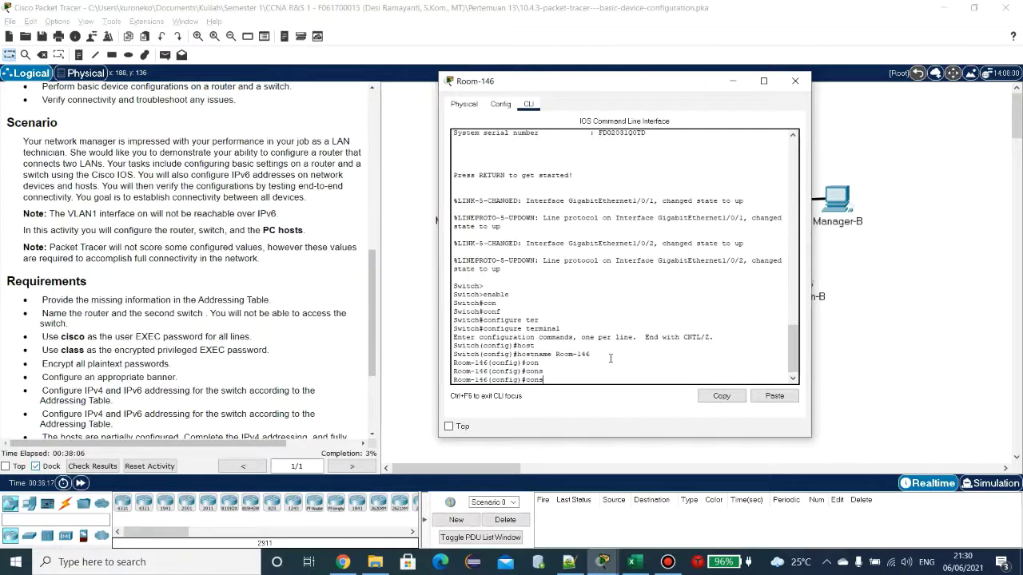
{"action": "type", "text": "o"}
{"action": "key", "text": "Tab"}
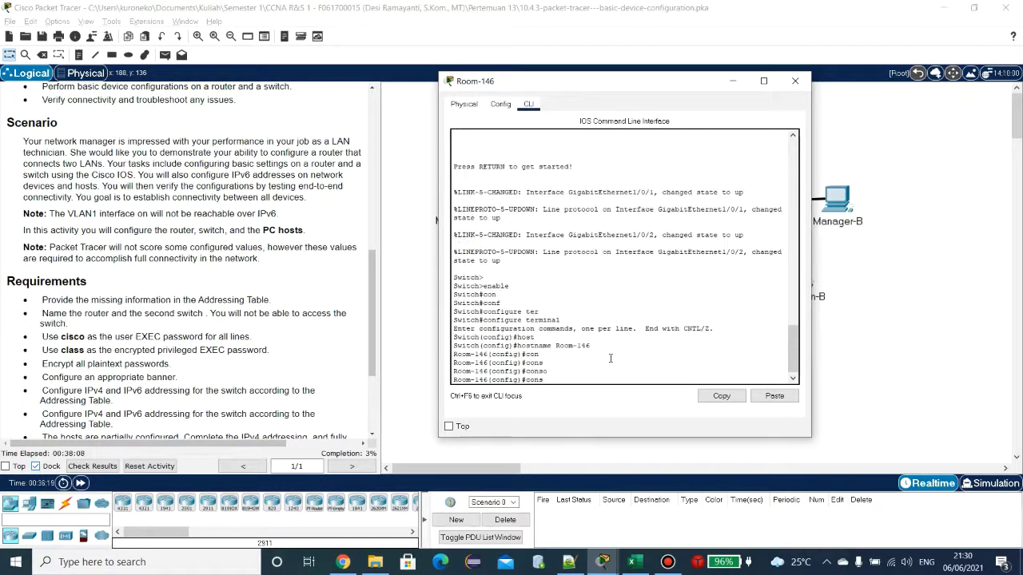
{"action": "key", "text": "BackSpace"}
{"action": "key", "text": "BackSpace"}
{"action": "key", "text": "BackSpace"}
{"action": "key", "text": "BackSpace"}
{"action": "key", "text": "BackSpace"}
{"action": "type", "text": "exit"}
{"action": "key", "text": "BackSpace"}
{"action": "key", "text": "BackSpace"}
{"action": "key", "text": "BackSpace"}
{"action": "key", "text": "BackSpace"}
{"action": "type", "text": "ine c"}
{"action": "key", "text": "Tab"}
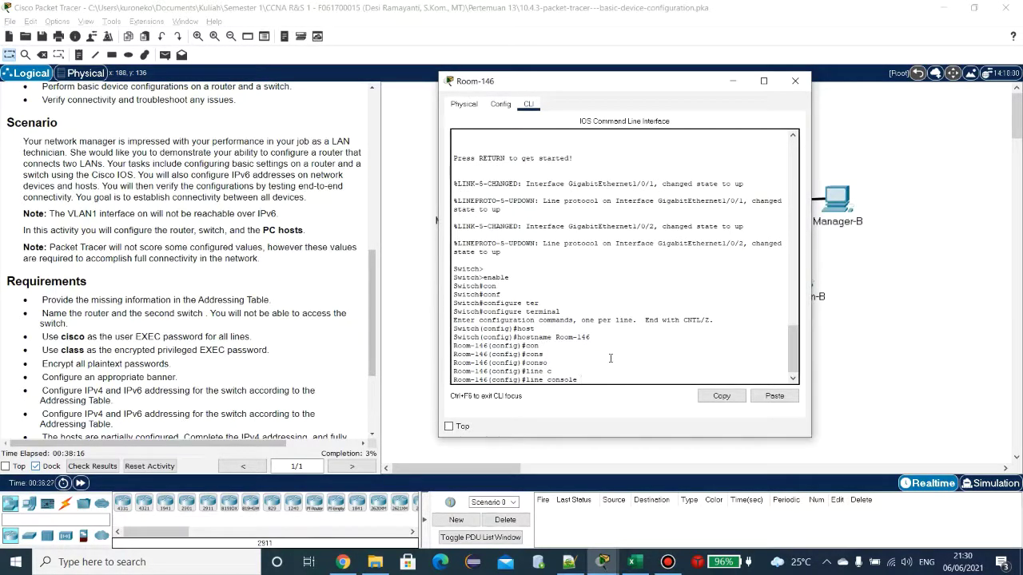
{"action": "key", "text": "Return"}
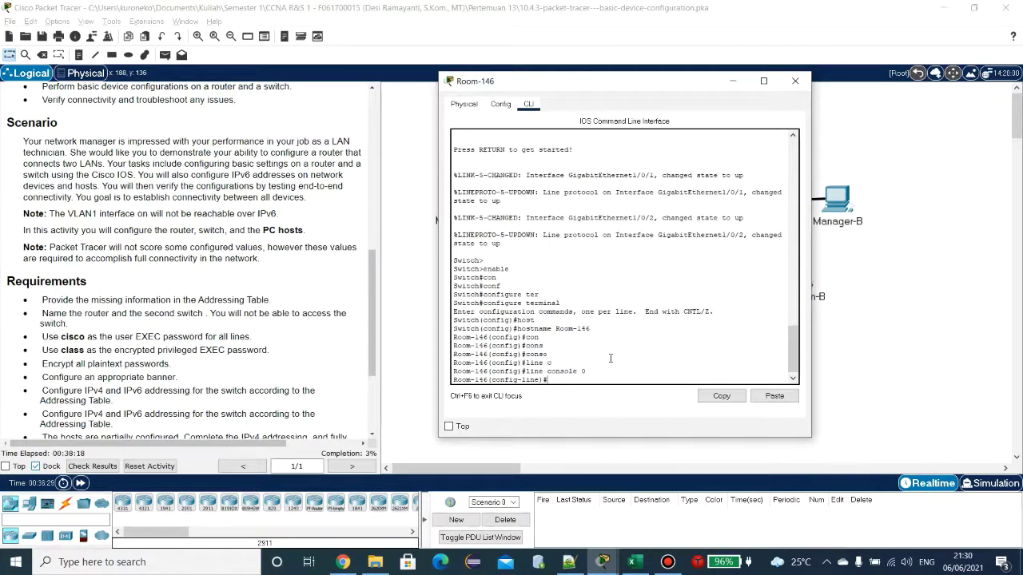
{"action": "type", "text": "pas"}
{"action": "key", "text": "Tab"}
{"action": "type", "text": "c"}
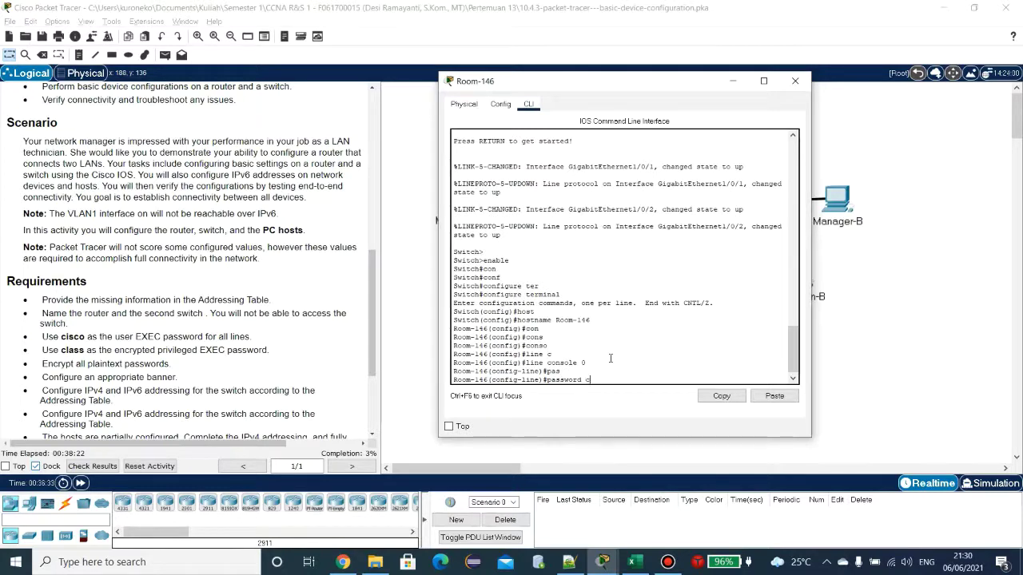
{"action": "type", "text": "isco"}
{"action": "key", "text": "Return"}
{"action": "type", "text": "login"}
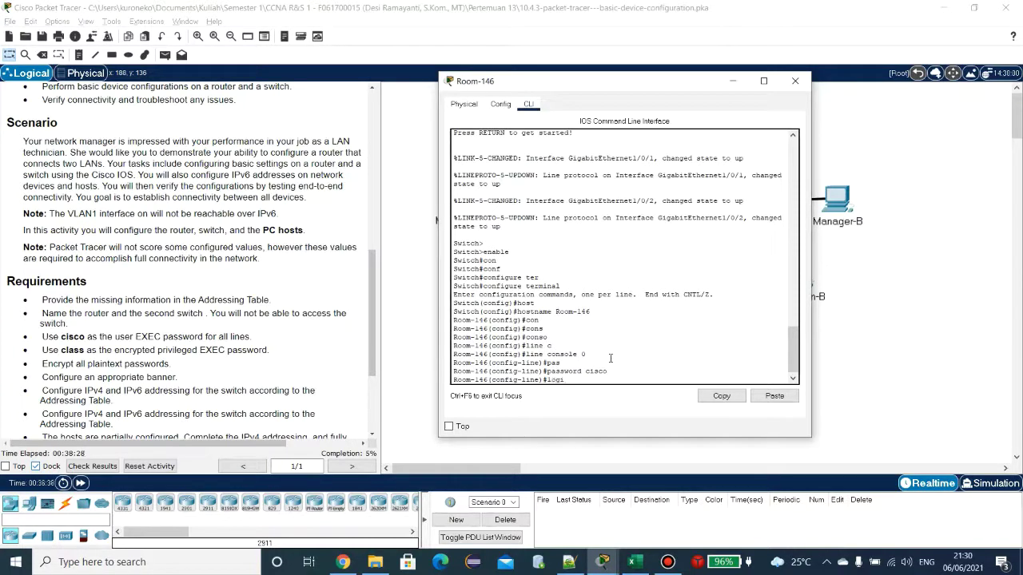
{"action": "key", "text": "Return"}
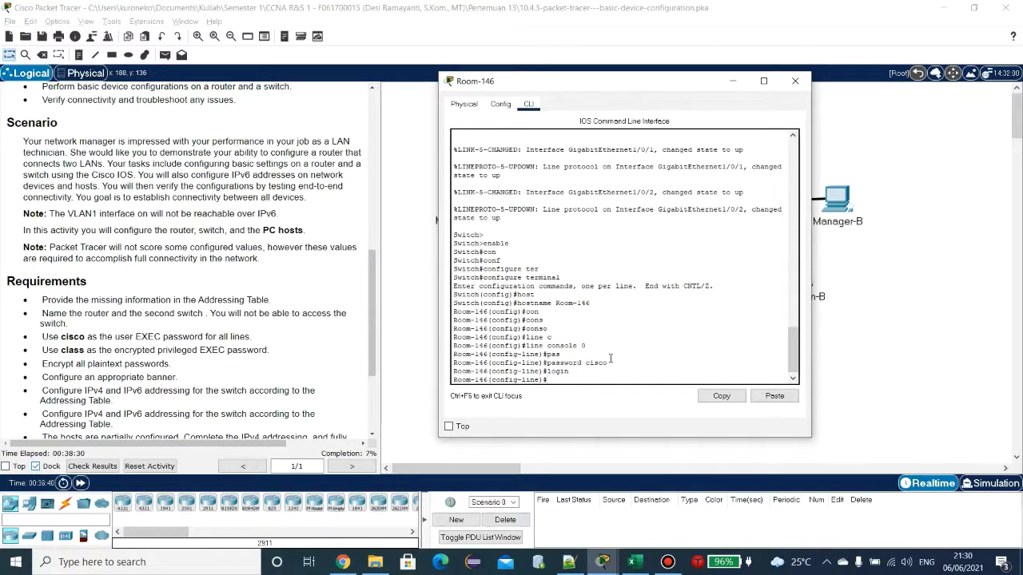
{"action": "type", "text": "exit"}
{"action": "key", "text": "Return"}
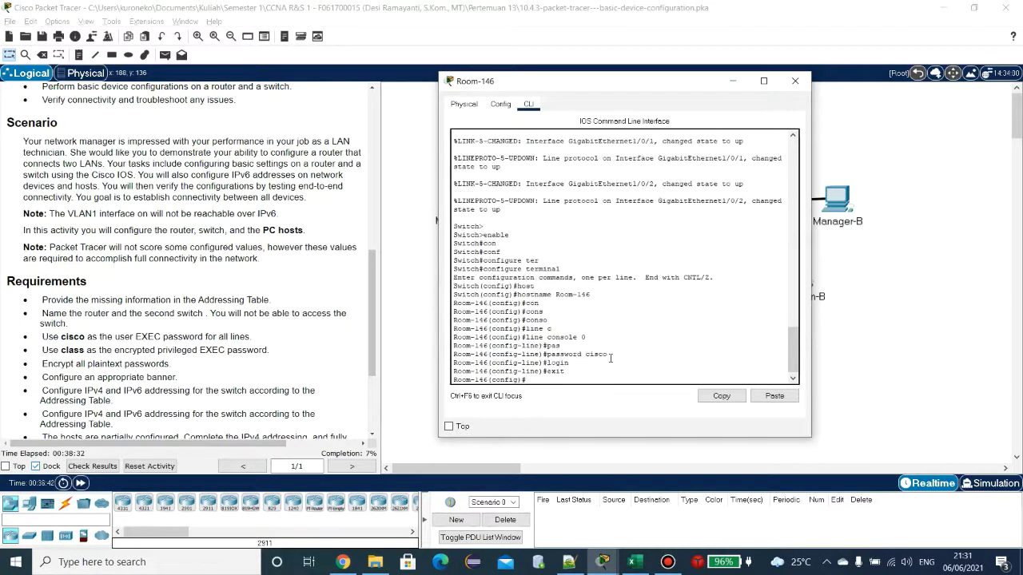
Step: Give vty lines 0 15 the same user password, require login, and exit line configuration
{"action": "type", "text": "line v"}
{"action": "key", "text": "Tab"}
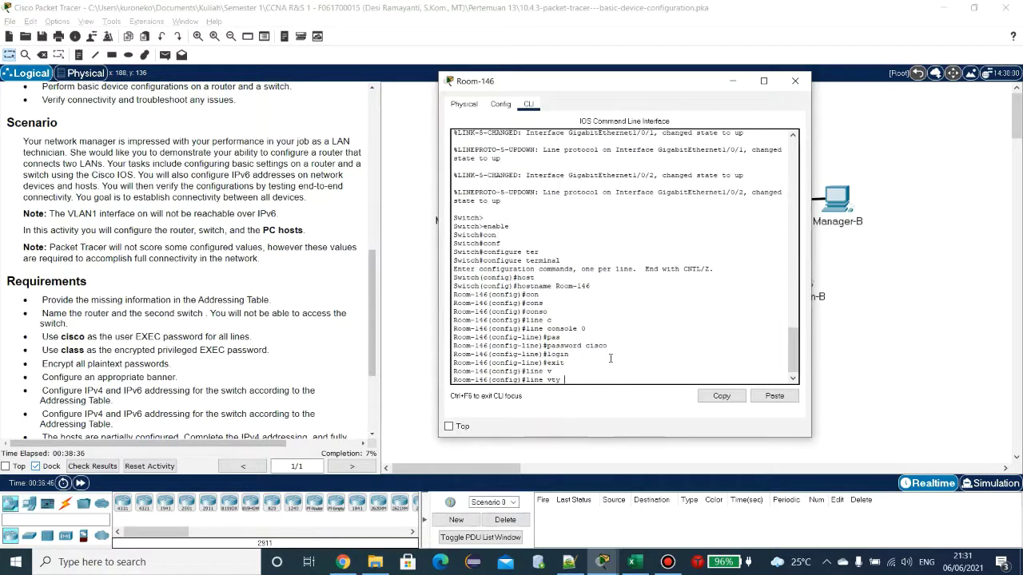
{"action": "type", "text": "0 15"}
{"action": "key", "text": "Return"}
{"action": "type", "text": "pas"}
{"action": "key", "text": "Tab"}
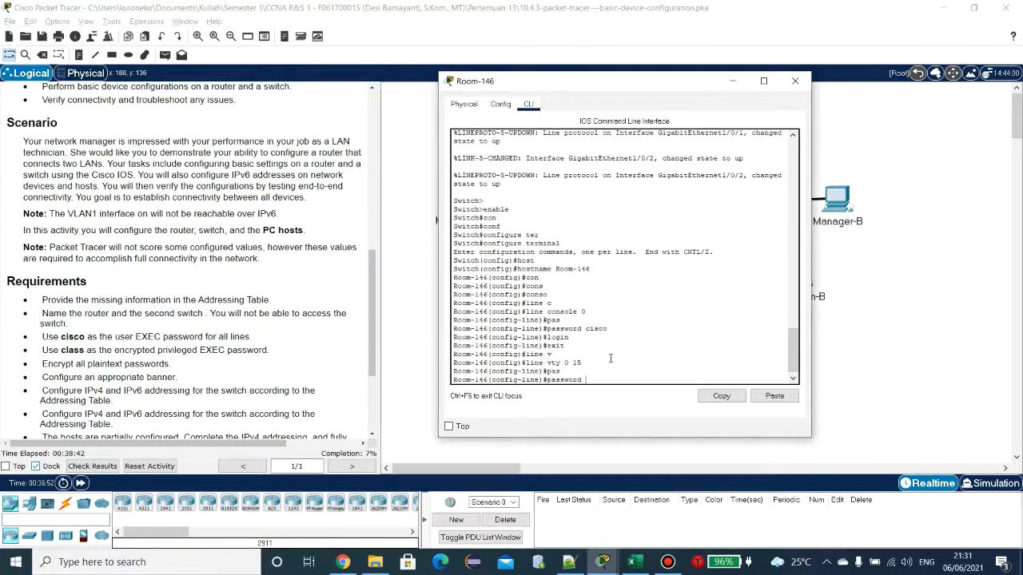
{"action": "type", "text": "cisco"}
{"action": "key", "text": "Return"}
{"action": "type", "text": "login"}
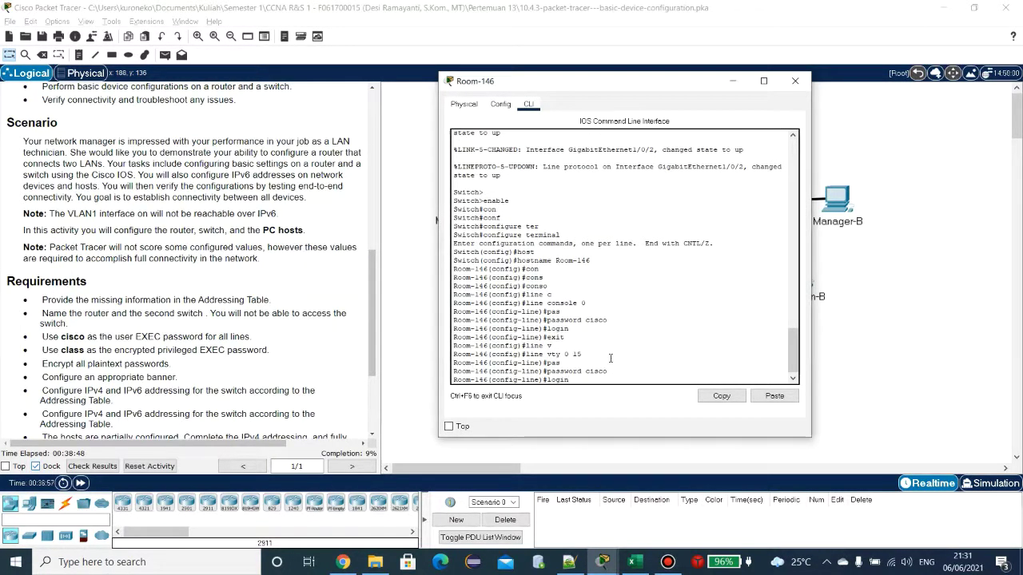
{"action": "key", "text": "Return"}
{"action": "type", "text": "lgoi"}
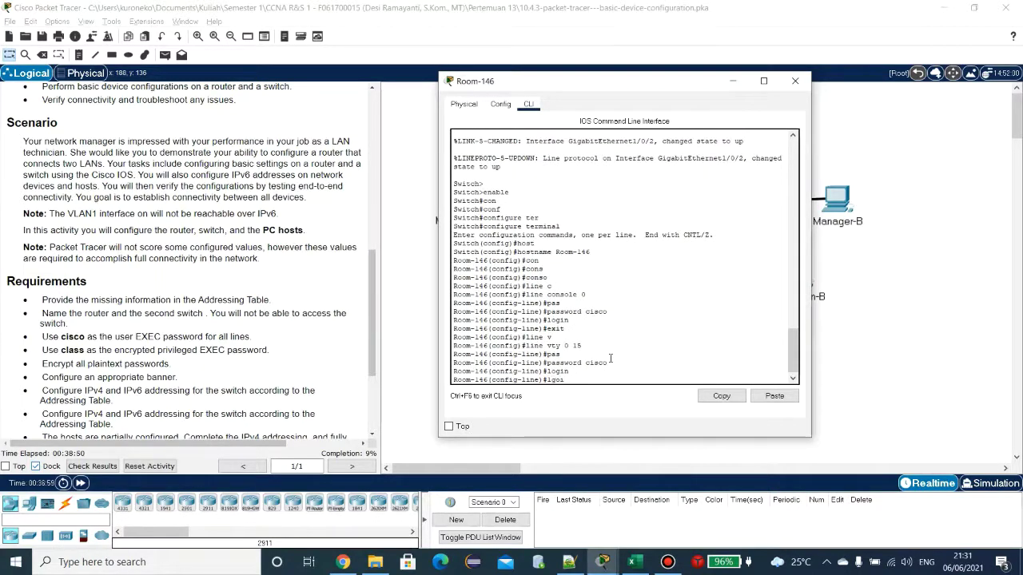
{"action": "key", "text": "BackSpace"}
{"action": "key", "text": "BackSpace"}
{"action": "type", "text": "gin"}
{"action": "key", "text": "Return"}
{"action": "type", "text": "ex"}
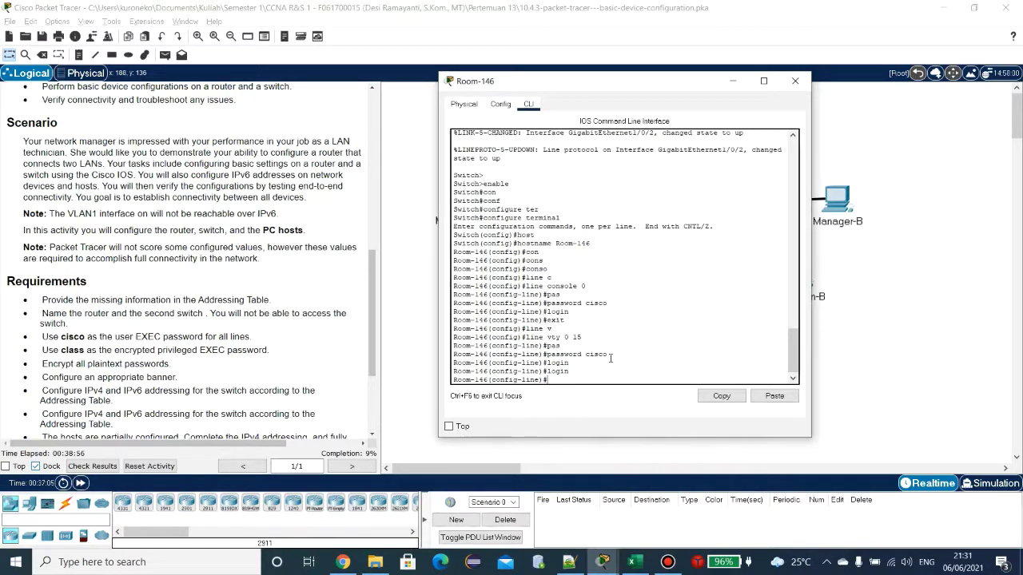
{"action": "type", "text": "exit"}
{"action": "key", "text": "Return"}
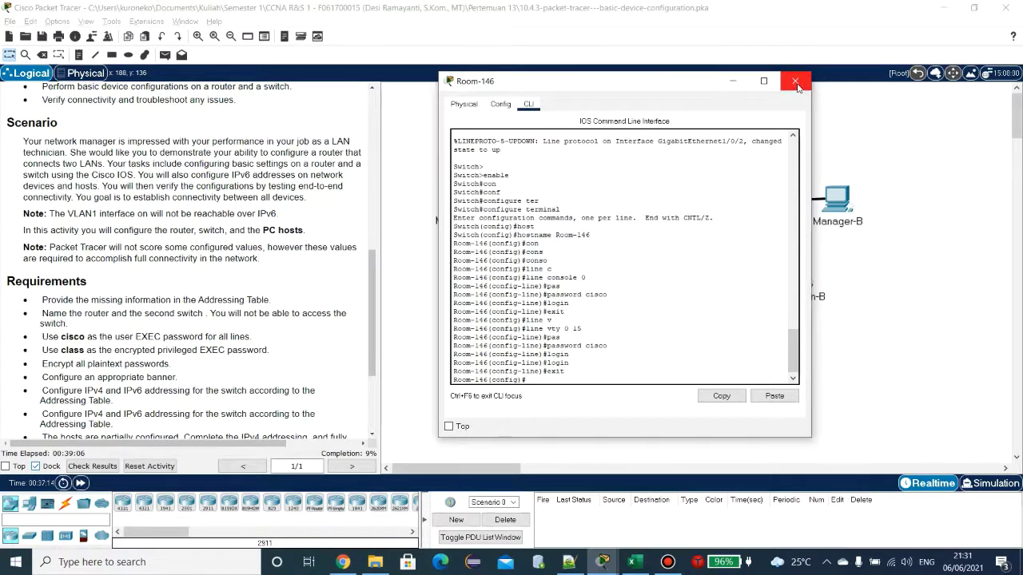
Step: On Floor14, give console line 0 the lab's user password and require login
{"action": "left_click", "coordinate": [796, 86]}
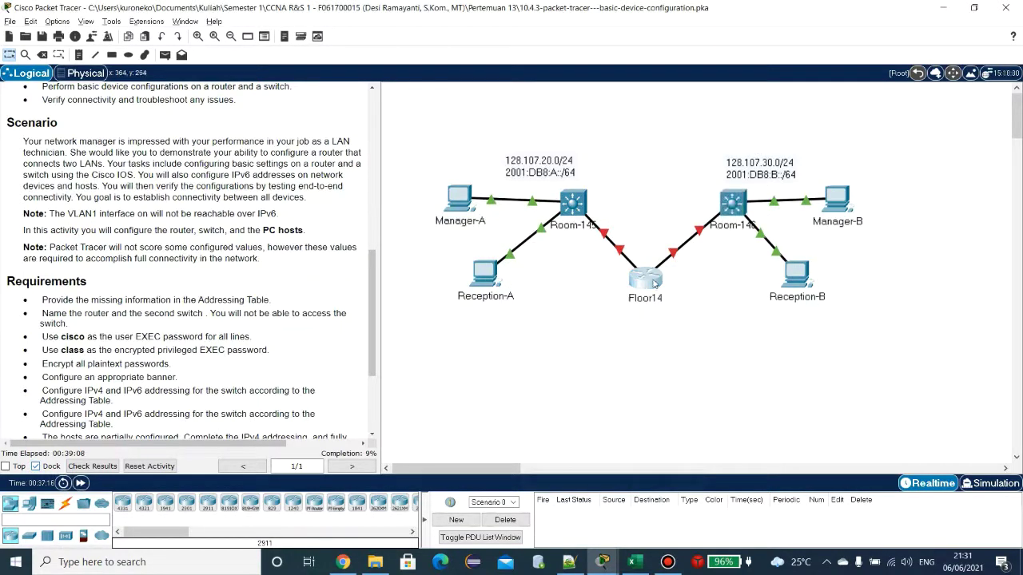
{"action": "left_click", "coordinate": [652, 279]}
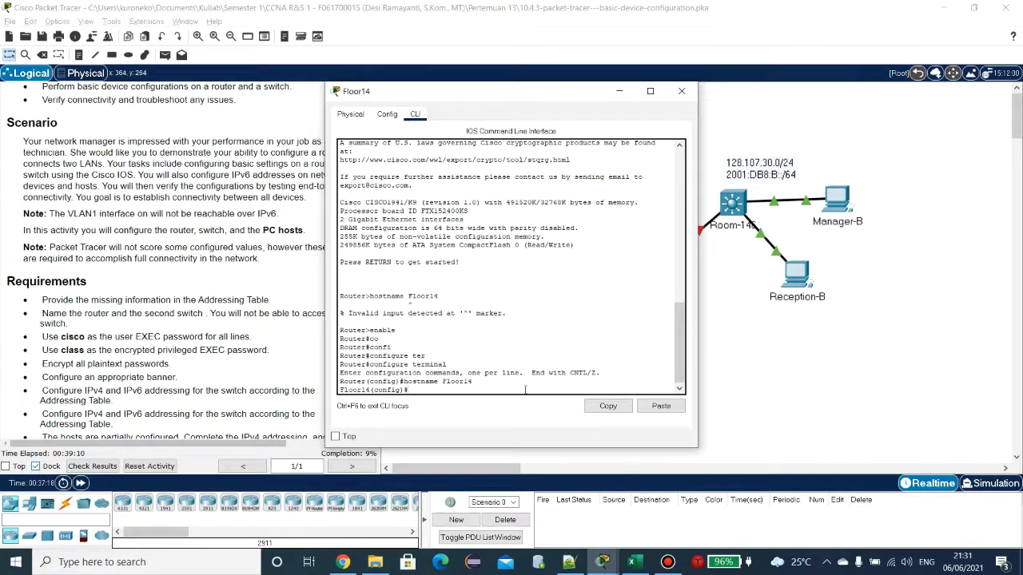
{"action": "type", "text": "lin"}
{"action": "type", "text": "e c"}
{"action": "type", "text": "o"}
{"action": "key", "text": "Tab"}
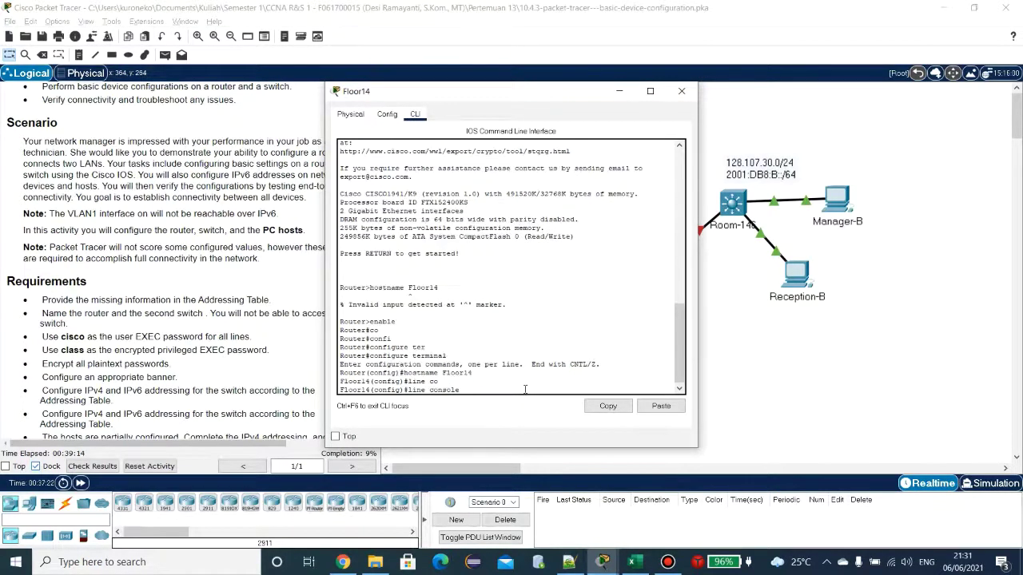
{"action": "type", "text": "0"}
{"action": "key", "text": "Return"}
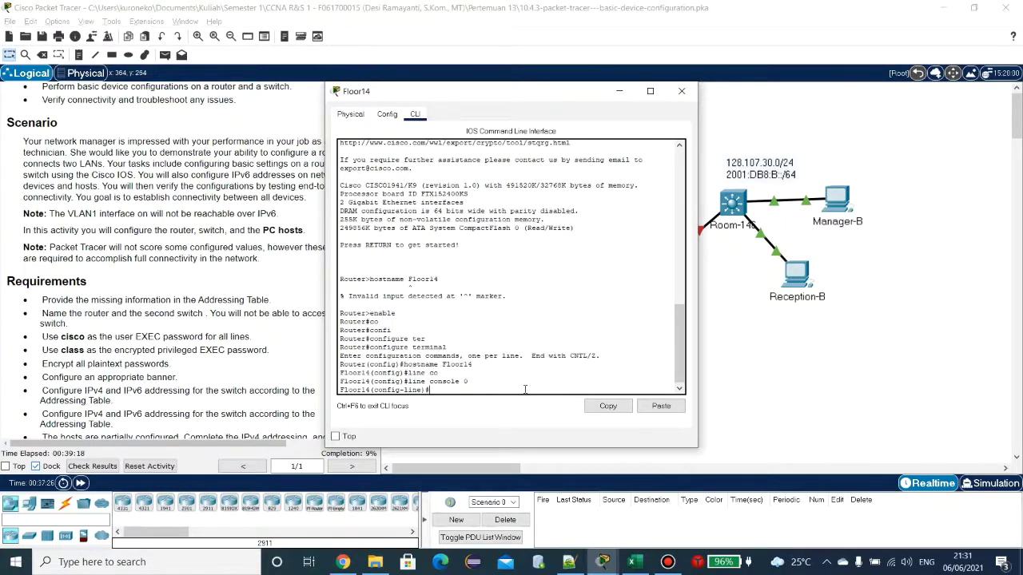
{"action": "type", "text": "pas"}
{"action": "key", "text": "Tab"}
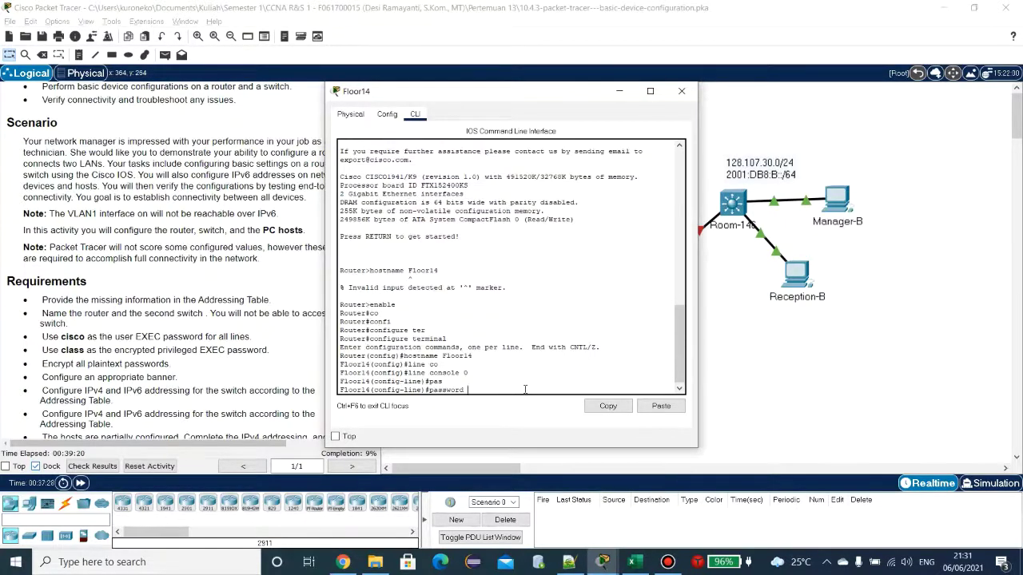
{"action": "type", "text": "cisco"}
{"action": "key", "text": "Return"}
{"action": "type", "text": "login"}
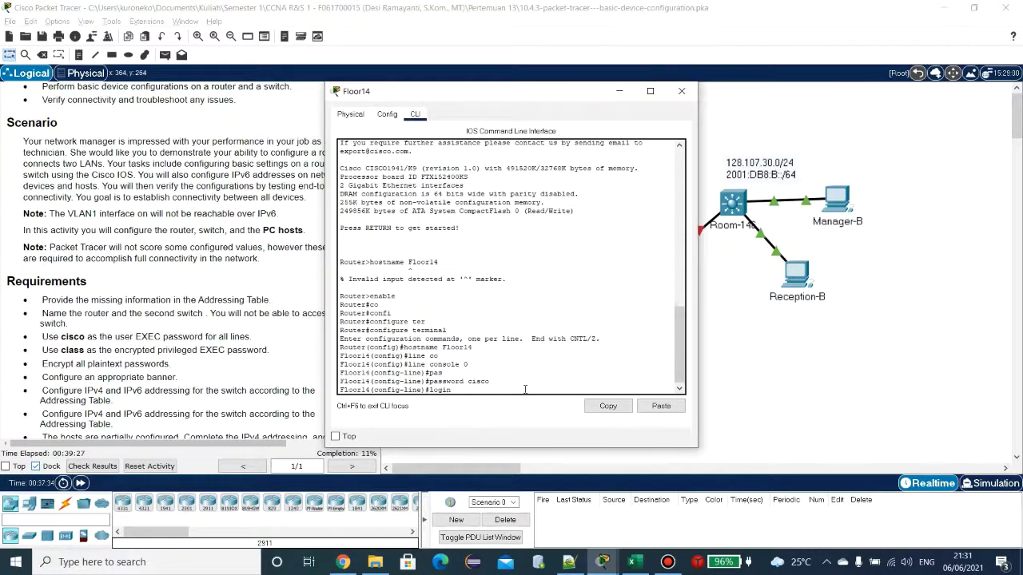
{"action": "key", "text": "Return"}
{"action": "type", "text": "exit"}
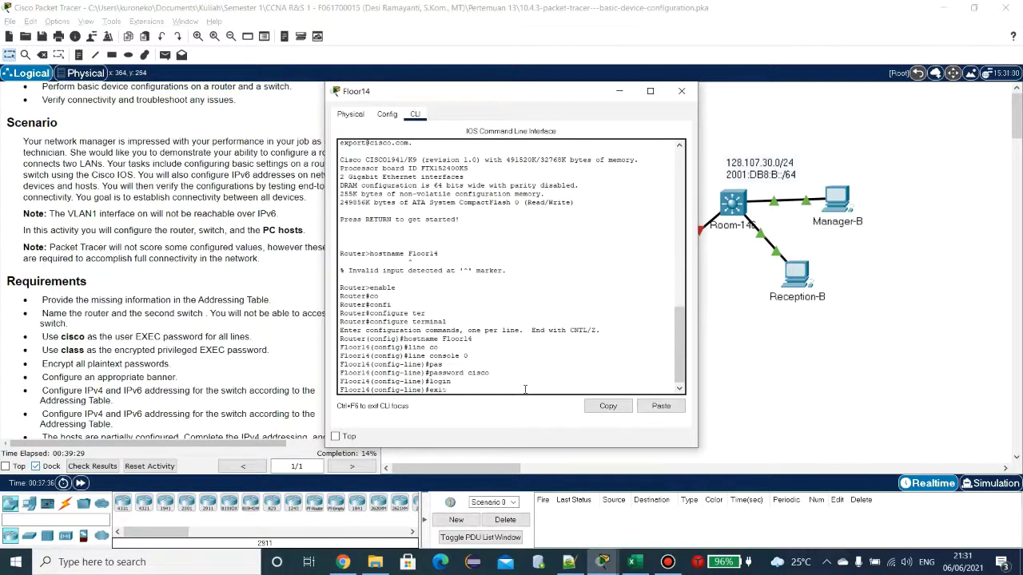
{"action": "key", "text": "Return"}
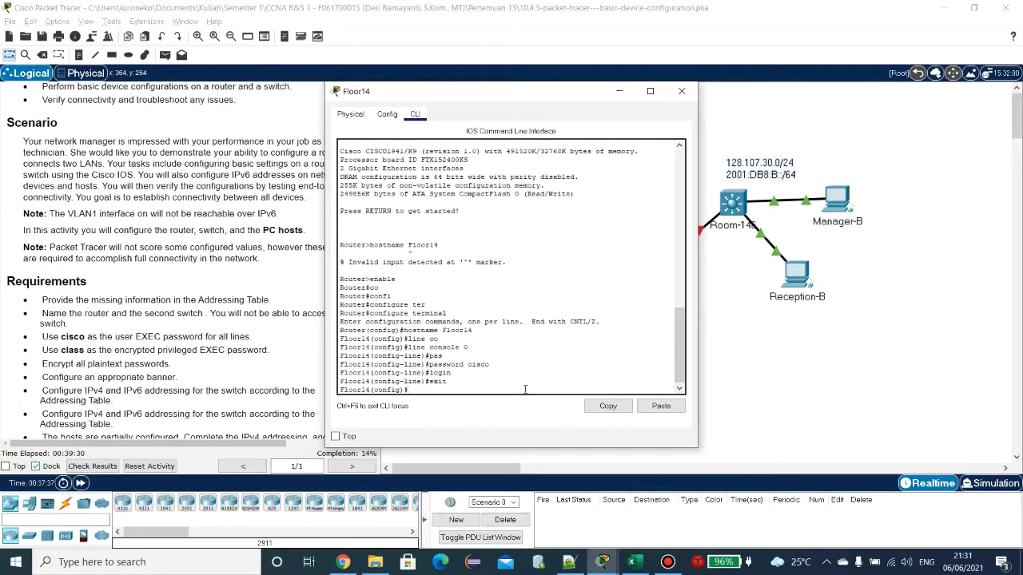
Step: Give Floor14's vty lines 0 15 the user password and require login
{"action": "type", "text": "line vt"}
{"action": "key", "text": "Tab"}
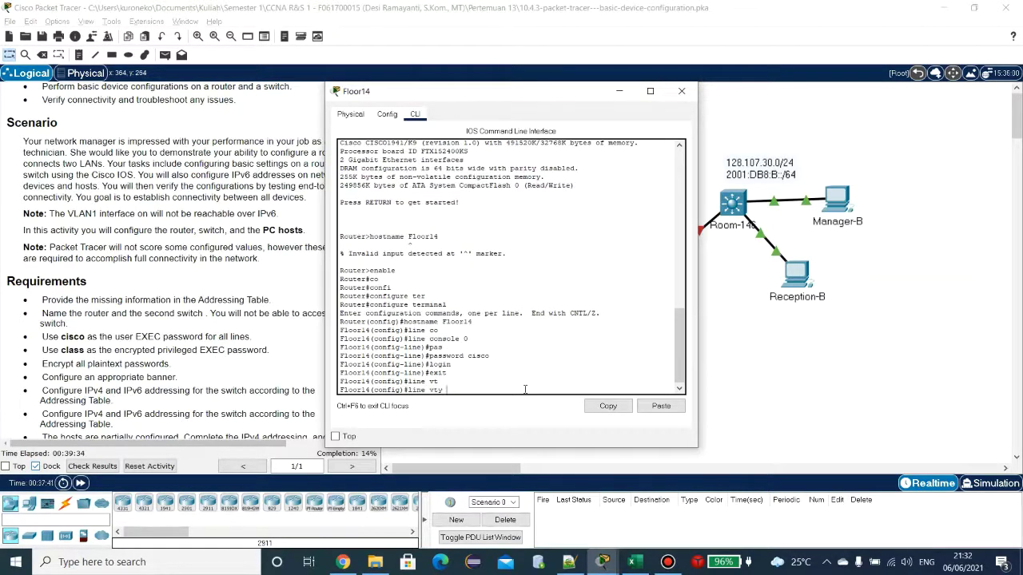
{"action": "type", "text": "0 15"}
{"action": "key", "text": "Return"}
{"action": "type", "text": "pas"}
{"action": "key", "text": "Tab"}
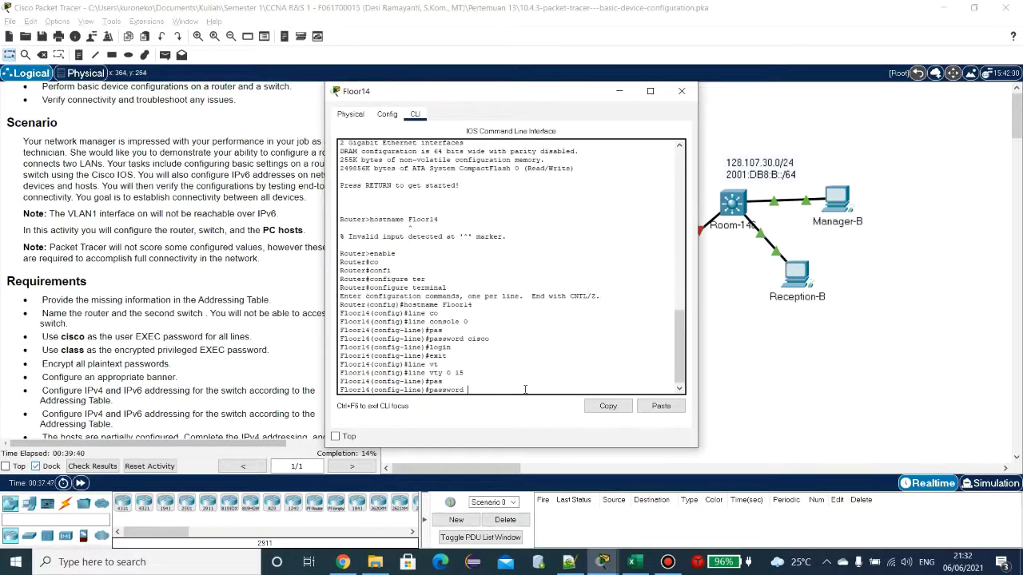
{"action": "type", "text": "cisco"}
{"action": "key", "text": "Return"}
{"action": "type", "text": "login"}
{"action": "key", "text": "Return"}
{"action": "type", "text": "log"}
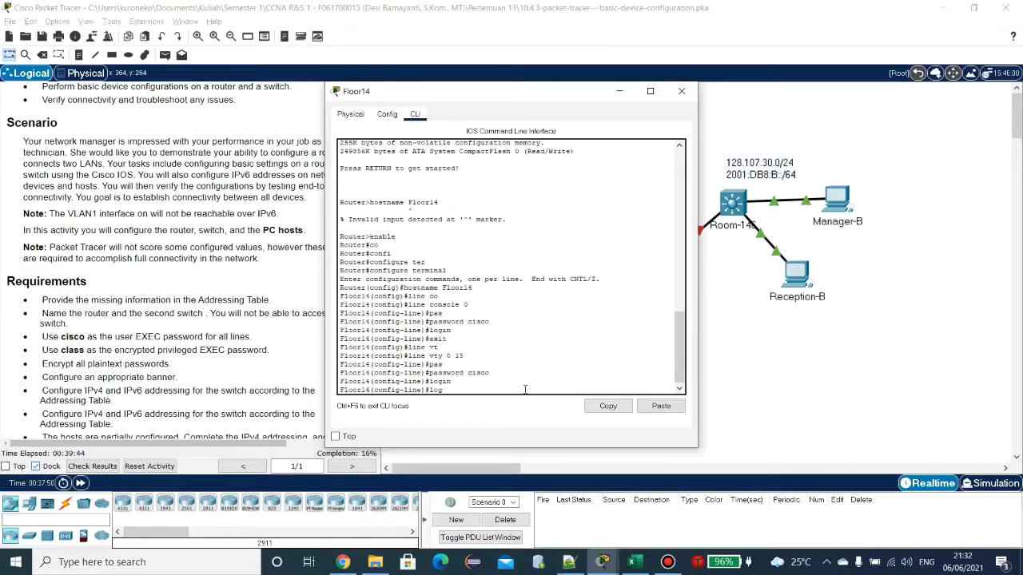
{"action": "type", "text": "in"}
{"action": "key", "text": "Return"}
{"action": "type", "text": "exit"}
{"action": "key", "text": "Return"}
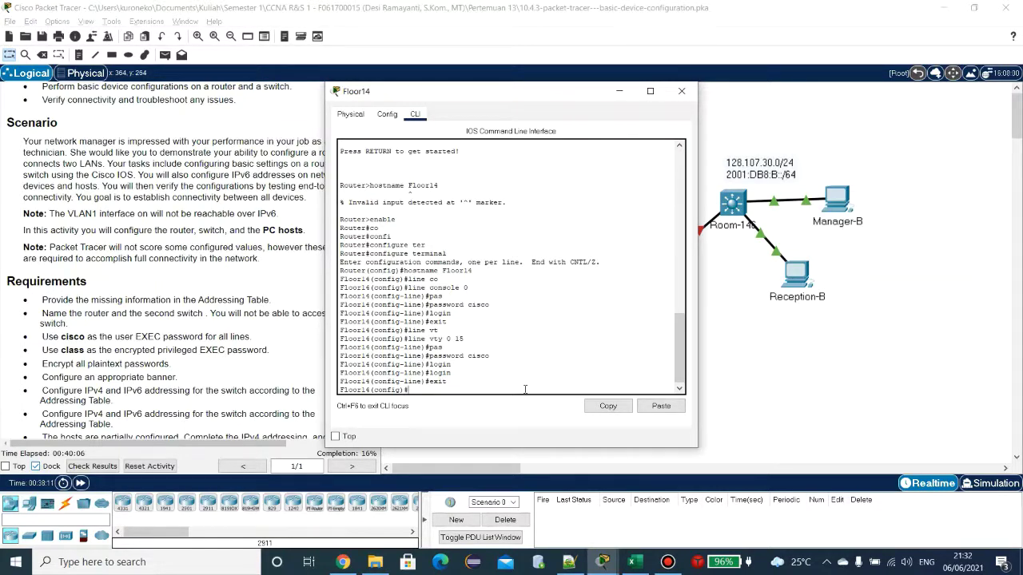
{"action": "left_click", "coordinate": [529, 391]}
Step: Run enable secret with the lab's privileged password on Floor14
{"action": "type", "text": "enab"}
{"action": "key", "text": "Tab"}
{"action": "type", "text": "sec"}
{"action": "key", "text": "Tab"}
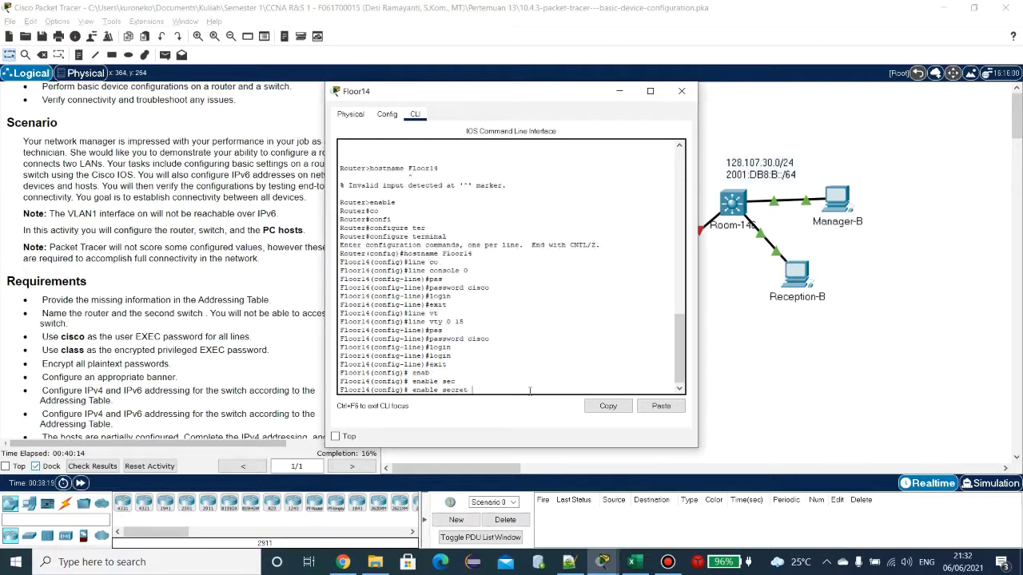
{"action": "type", "text": "class"}
{"action": "key", "text": "Return"}
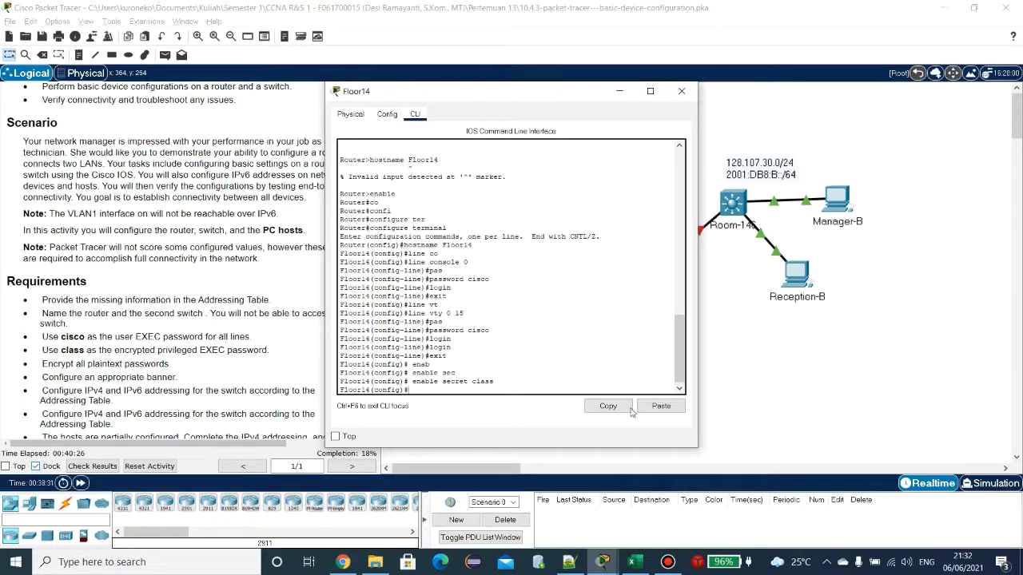
Step: Set Room-146's enable secret to the lab's privileged password
{"action": "double_click", "coordinate": [757, 230]}
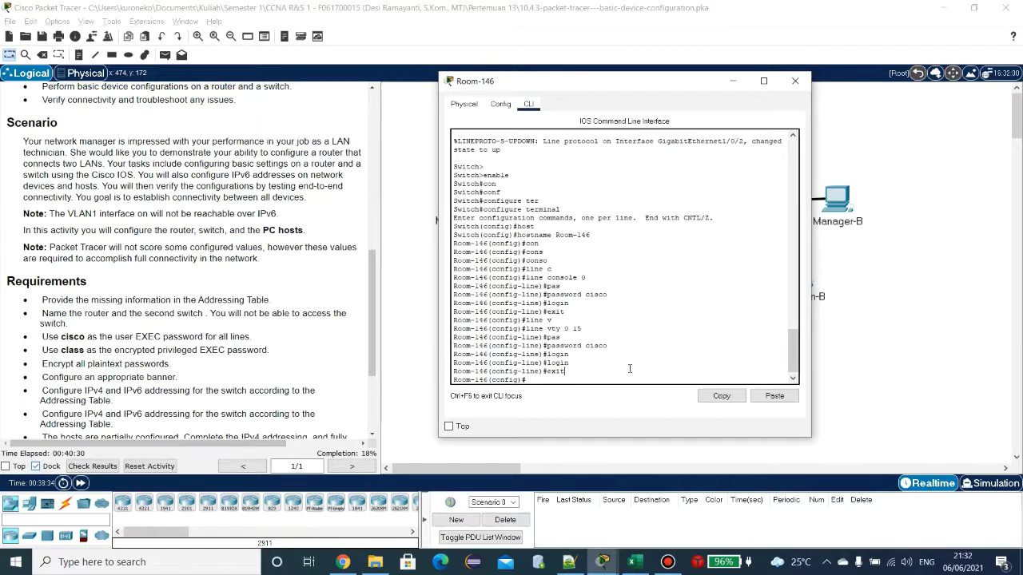
{"action": "key", "text": "Return"}
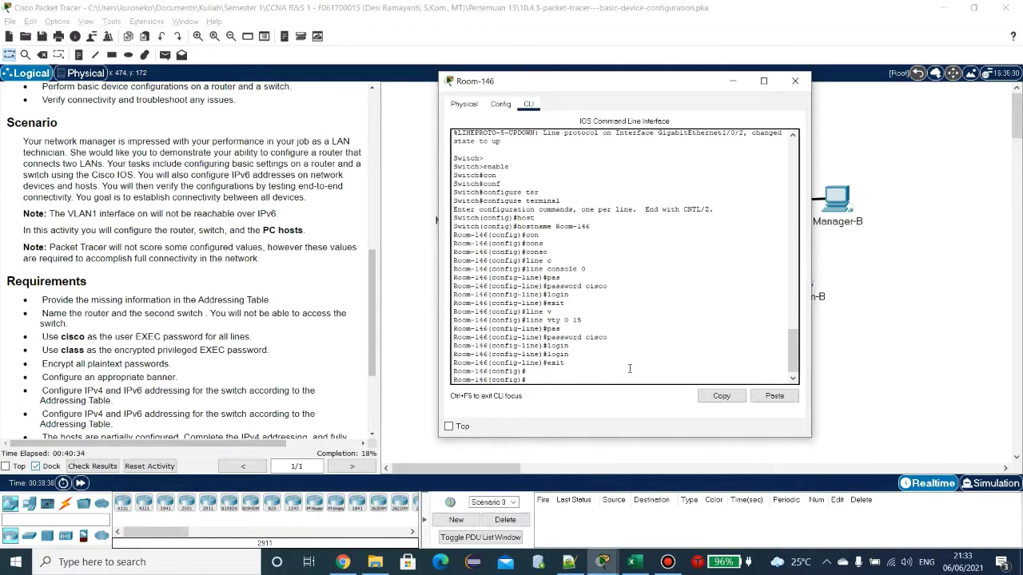
{"action": "type", "text": "enab"}
{"action": "key", "text": "Tab"}
{"action": "type", "text": "sec"}
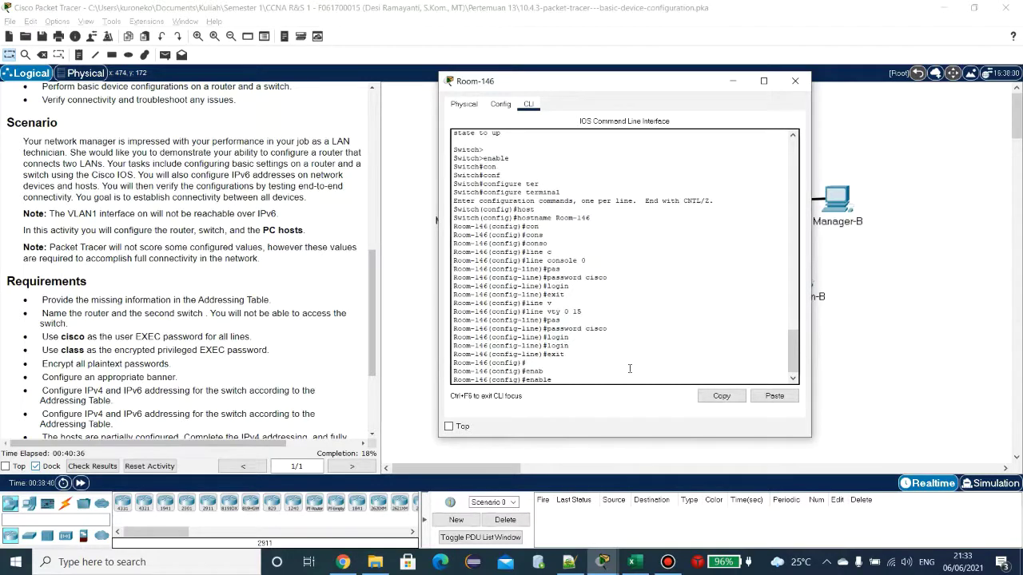
{"action": "key", "text": "Tab"}
{"action": "type", "text": "class"}
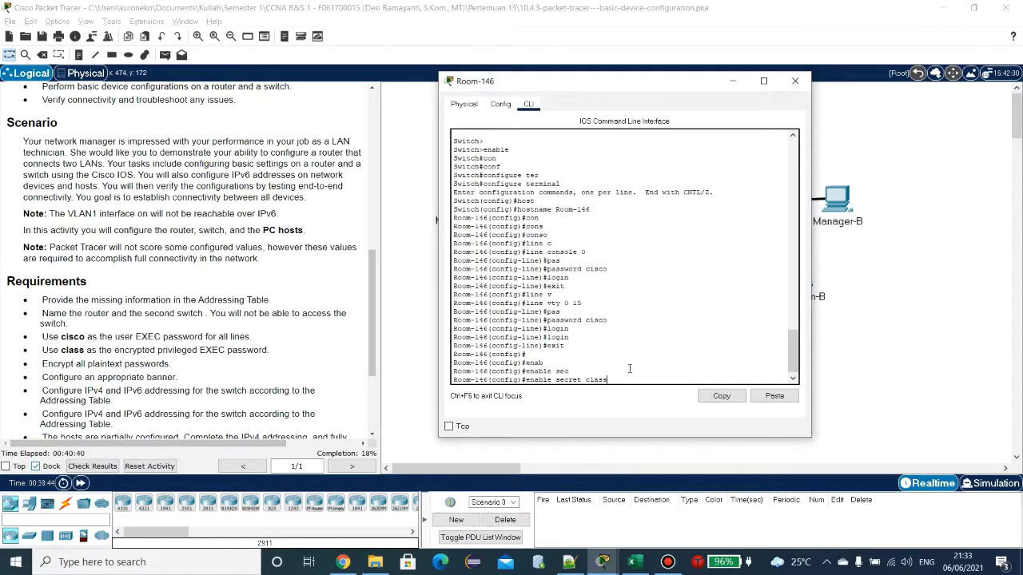
{"action": "key", "text": "Return"}
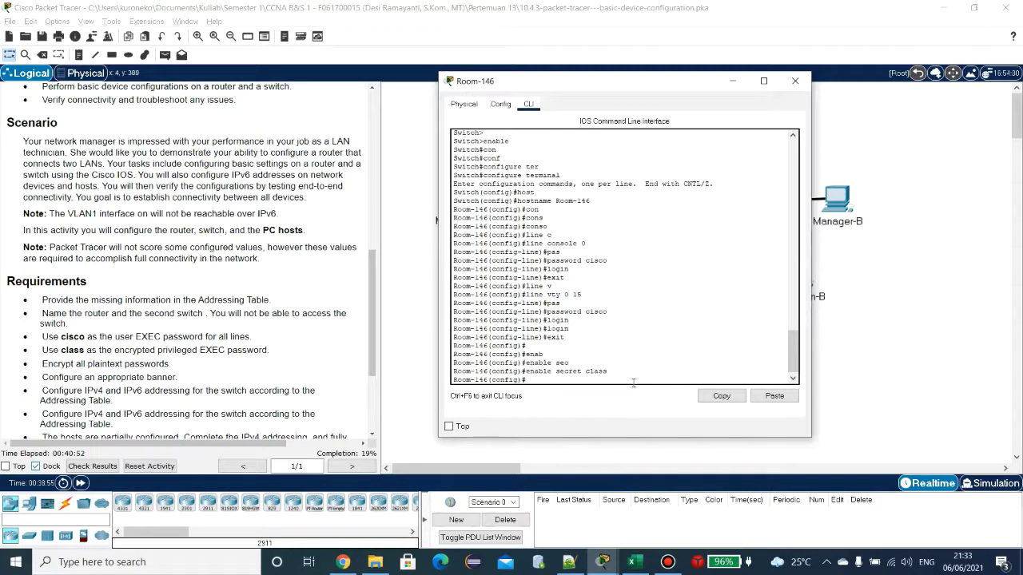
Step: Apply service password-encryption on Room-146 and close the switch's window
{"action": "type", "text": "ser"}
{"action": "key", "text": "Tab"}
{"action": "type", "text": "pa"}
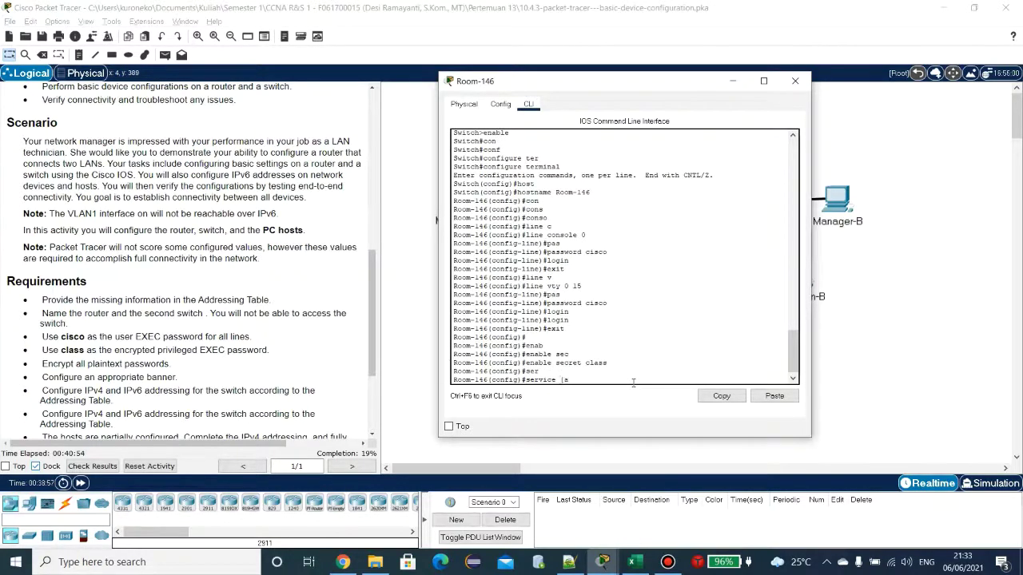
{"action": "type", "text": "s"}
{"action": "key", "text": "Tab"}
{"action": "key", "text": "Tab"}
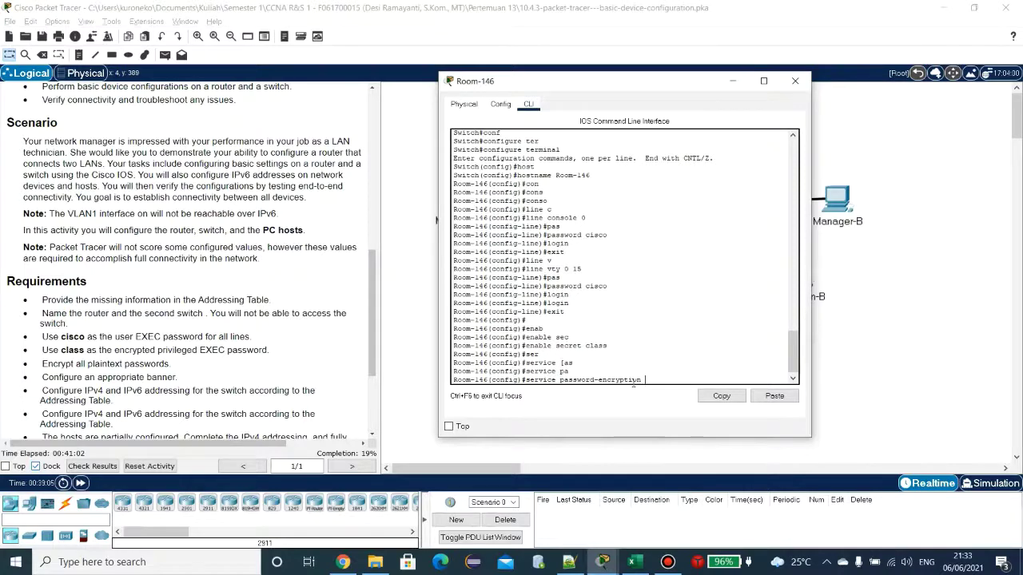
{"action": "key", "text": "Return"}
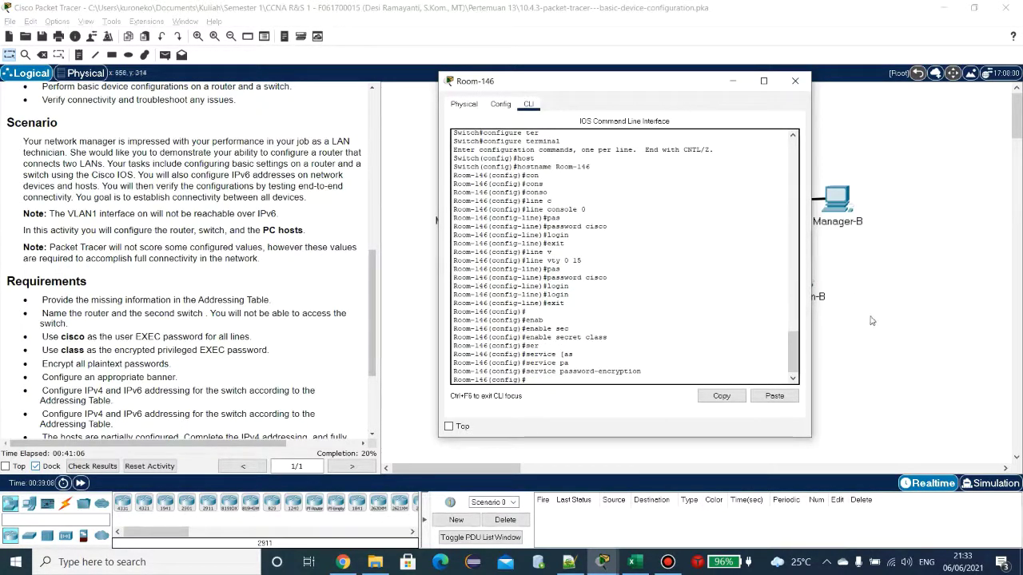
{"action": "left_click", "coordinate": [688, 300]}
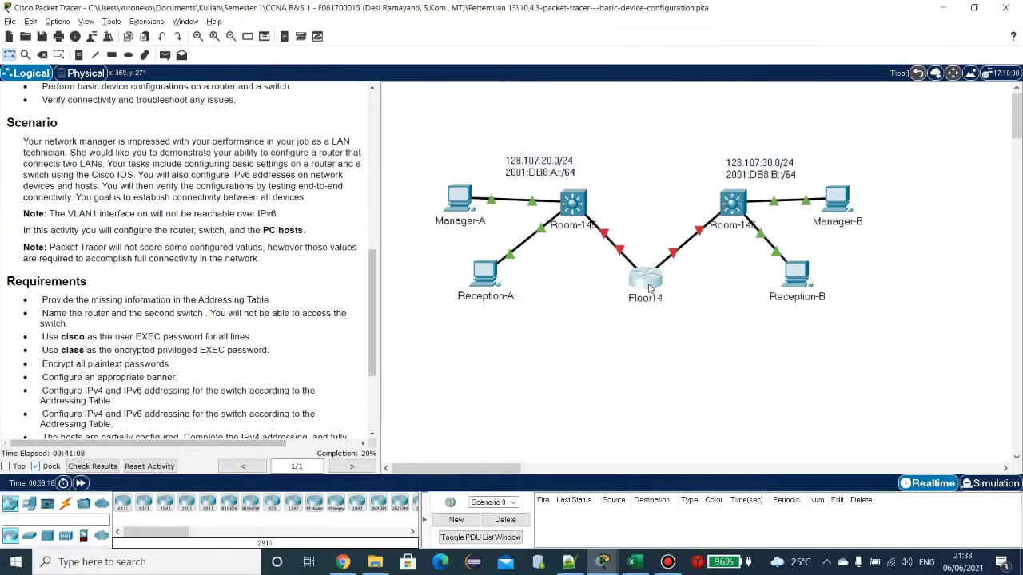
Step: Re-apply enable secret with the lab's privileged password on Floor14
{"action": "left_click", "coordinate": [645, 280]}
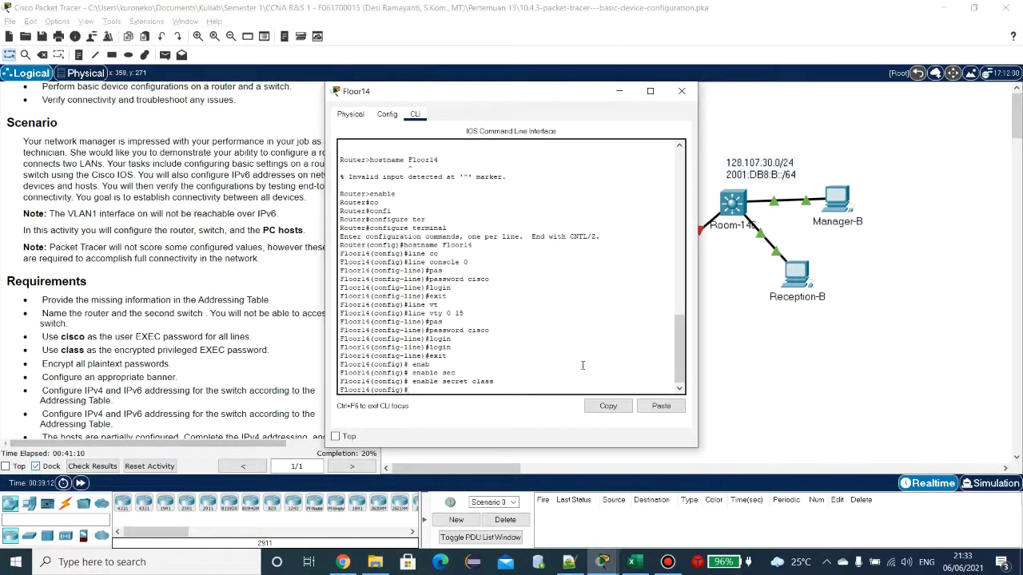
{"action": "type", "text": "enab"}
{"action": "key", "text": "Tab"}
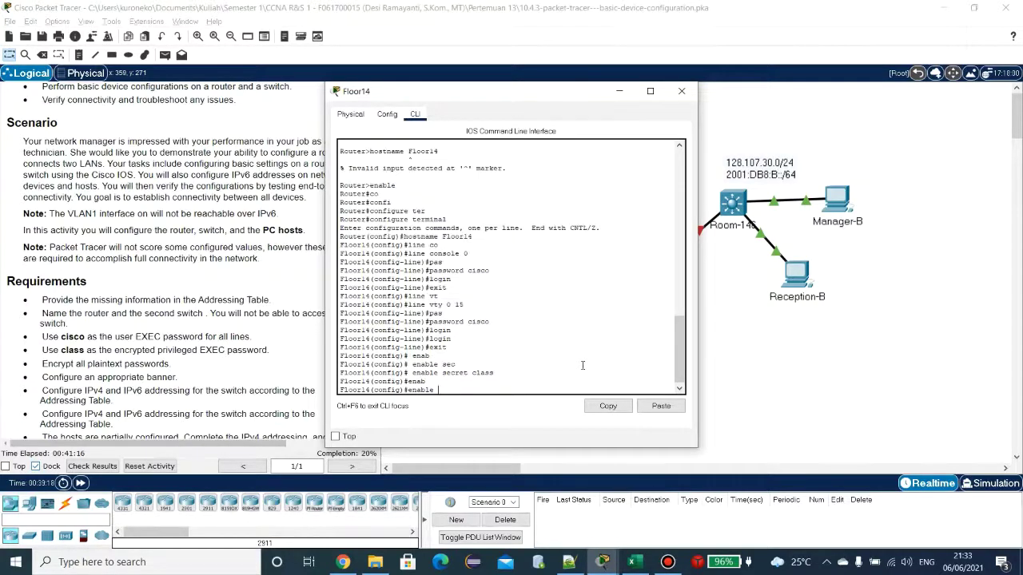
{"action": "type", "text": "se"}
{"action": "key", "text": "Tab"}
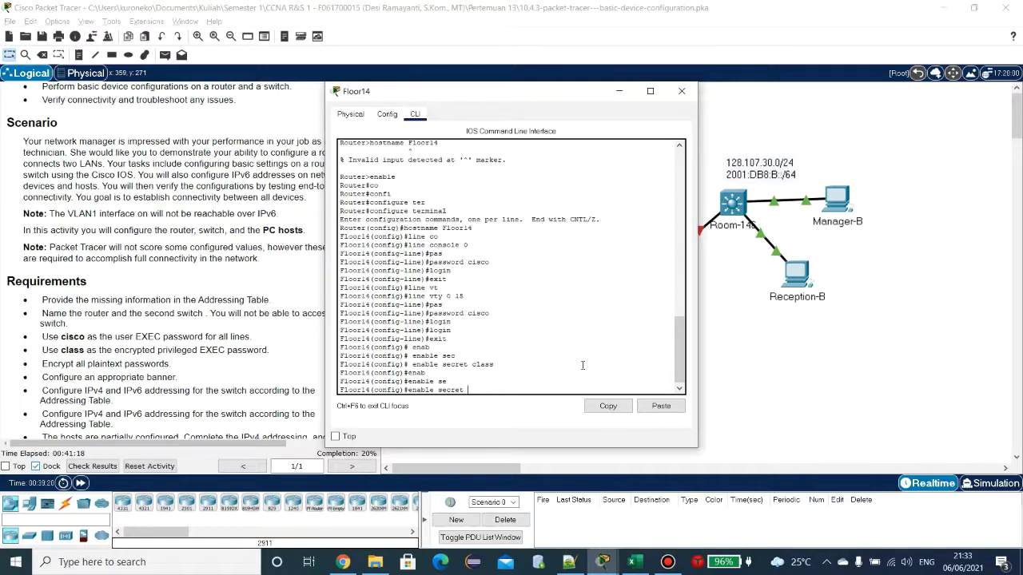
{"action": "type", "text": "class"}
{"action": "key", "text": "Return"}
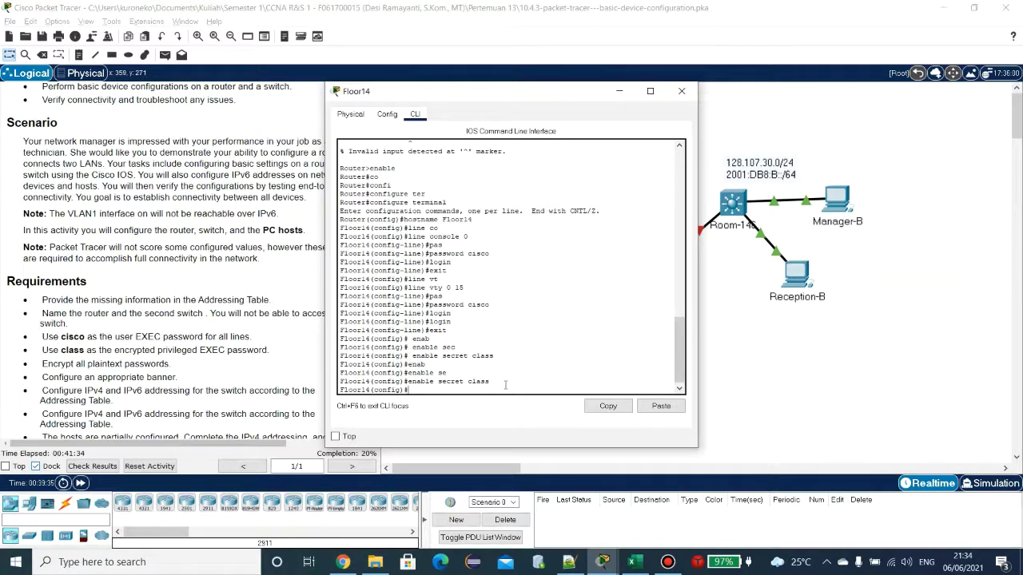
Step: Run service password-encryption on Floor14
{"action": "type", "text": "ser"}
{"action": "key", "text": "Tab"}
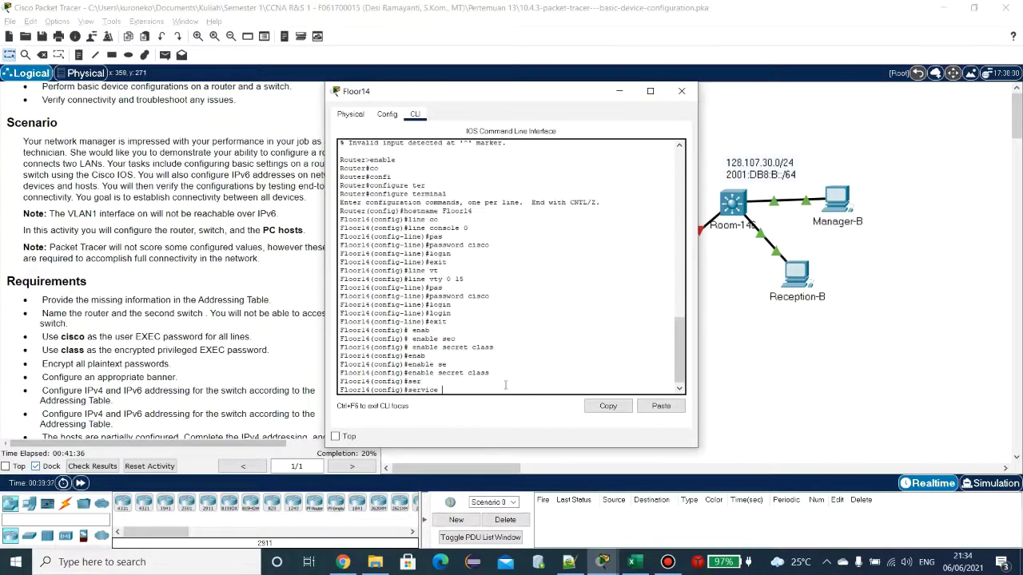
{"action": "type", "text": "pas"}
{"action": "key", "text": "Tab"}
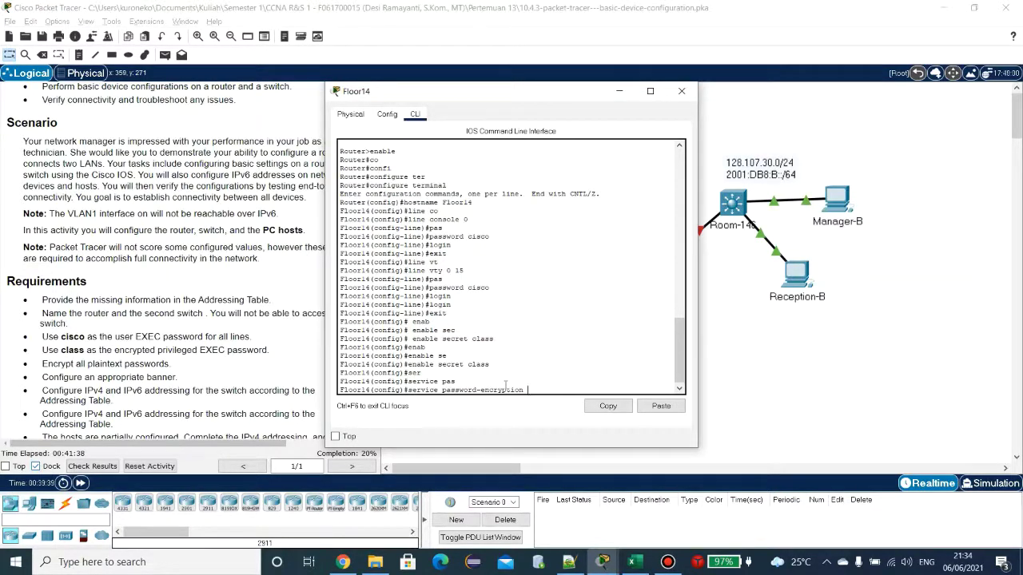
{"action": "key", "text": "Return"}
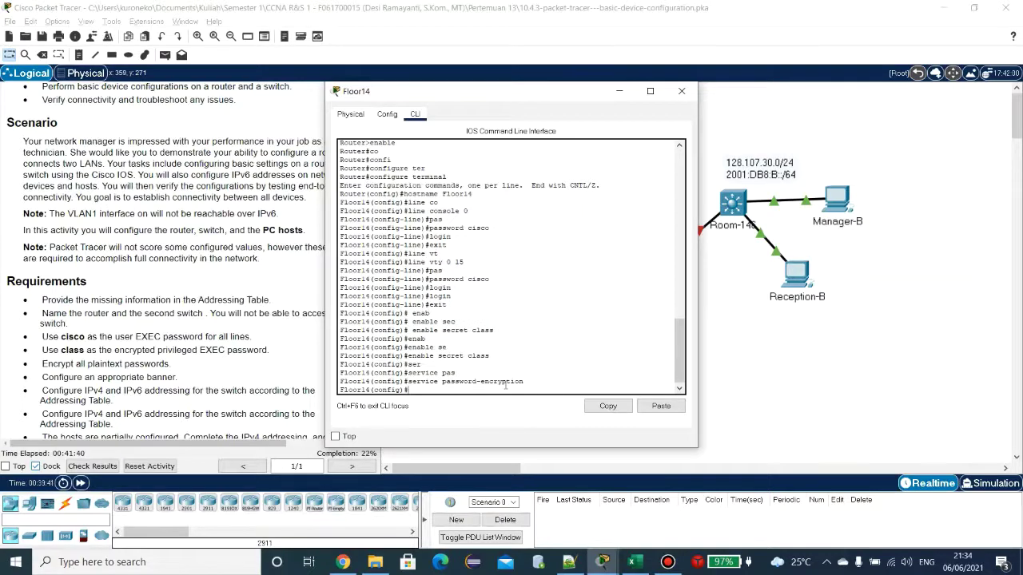
{"action": "scroll", "coordinate": [60, 352], "scroll_direction": "down", "scroll_amount": 1}
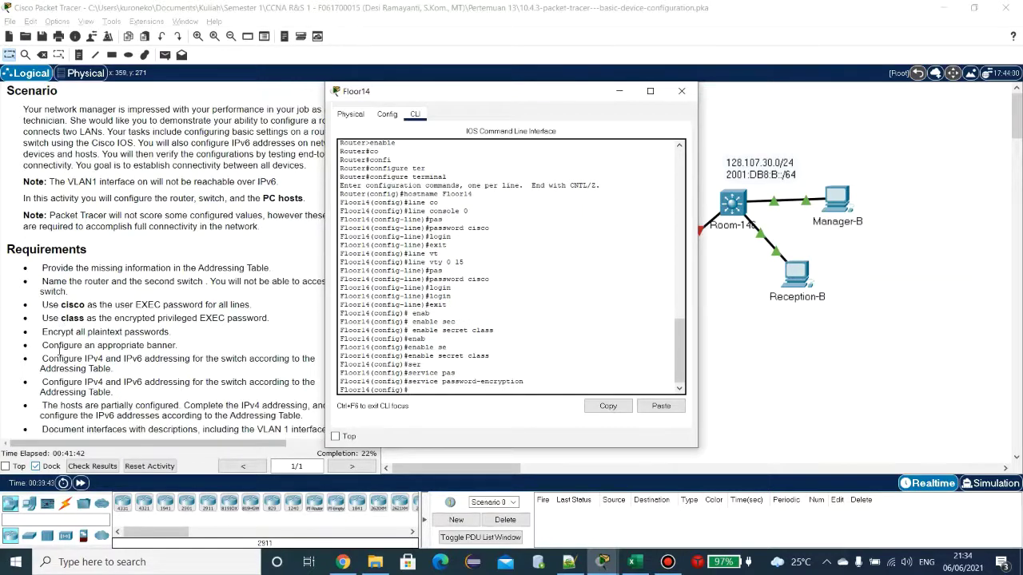
Step: Add the message-of-the-day banner "warning" to the Floor14 router with banner motd
{"action": "left_click_drag", "start_coordinate": [44, 345], "coordinate": [179, 350]}
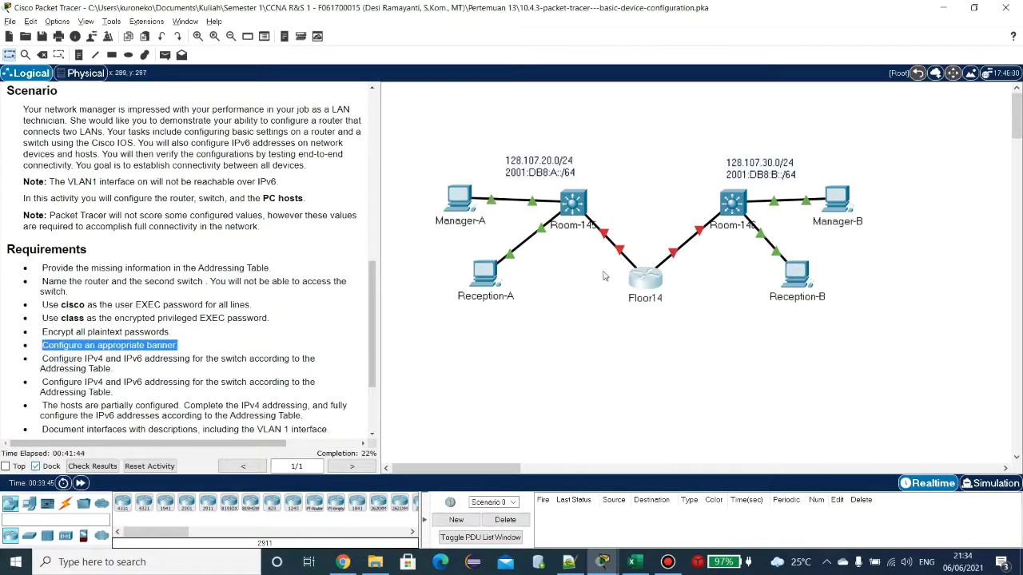
{"action": "left_click", "coordinate": [652, 275]}
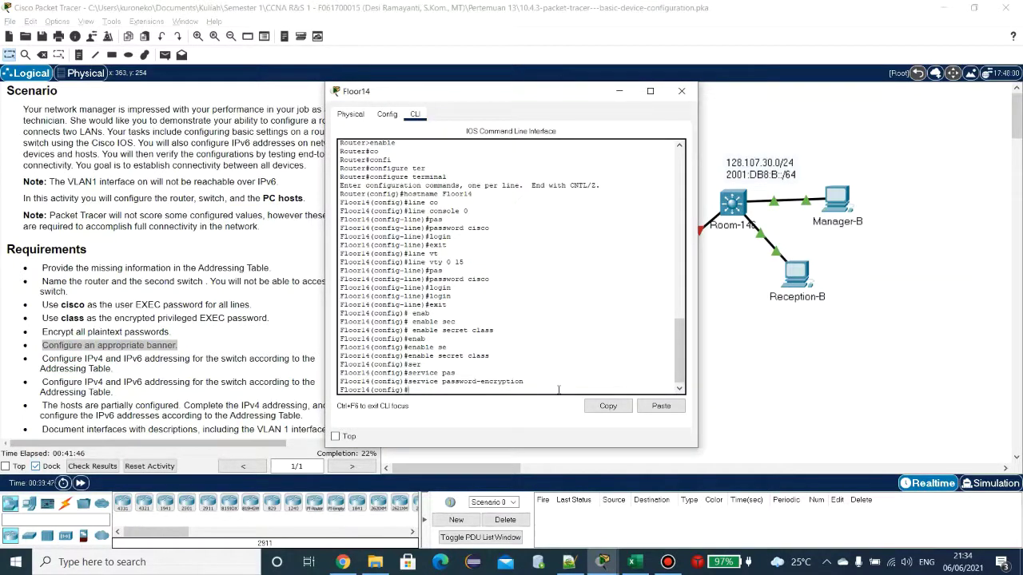
{"action": "type", "text": "banner motd \"warning"}
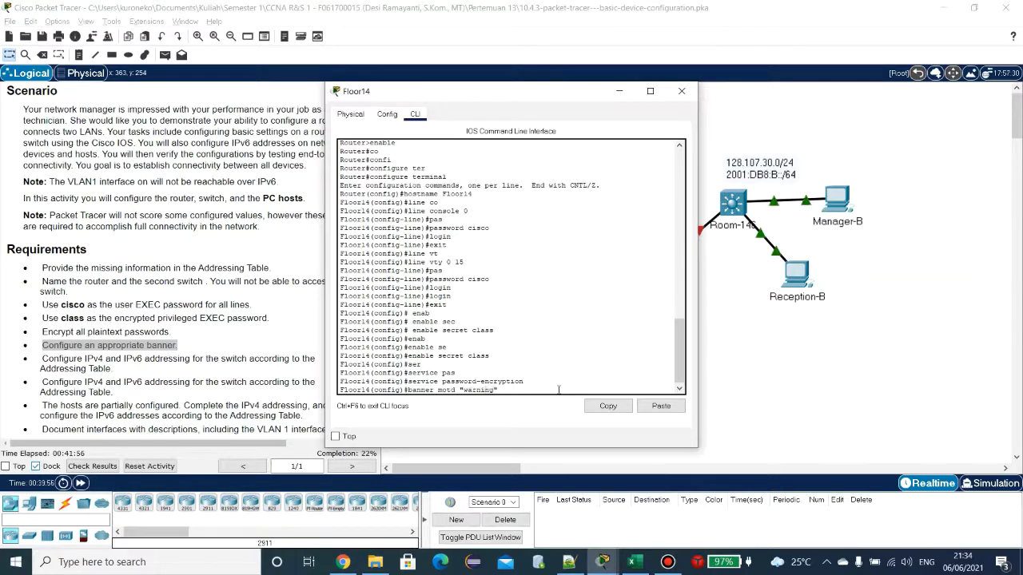
{"action": "type", "text": "\""}
{"action": "key", "text": "Return"}
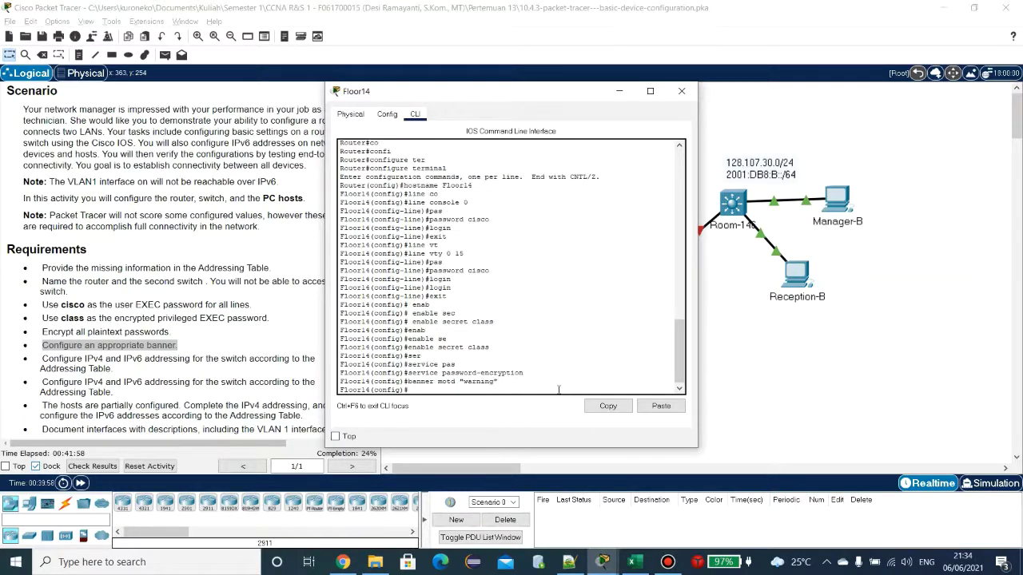
{"action": "left_click", "coordinate": [732, 219]}
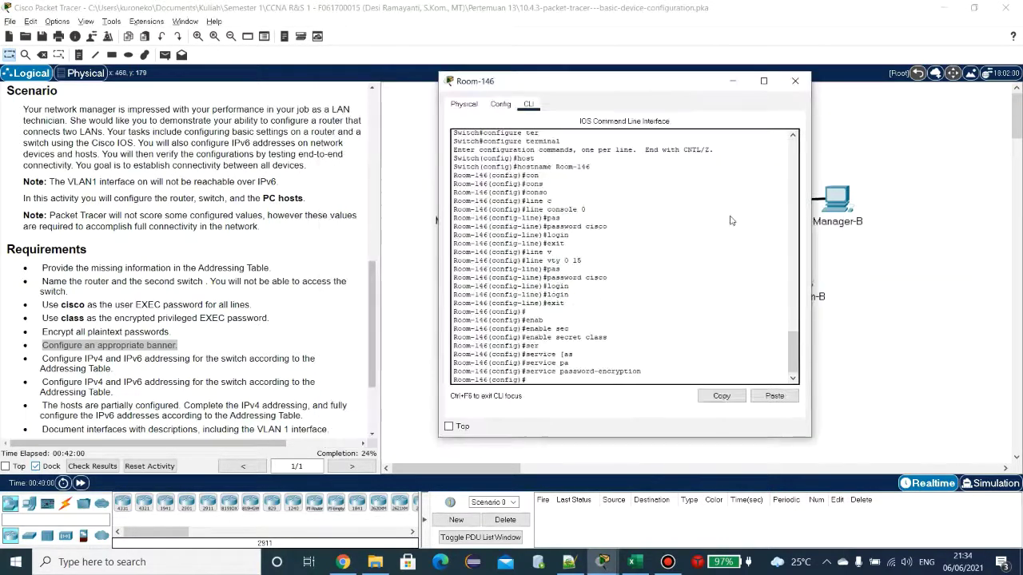
Step: Apply banner motd "warning" on the Room-146 switch and go back to the topology view
{"action": "type", "text": "banner m"}
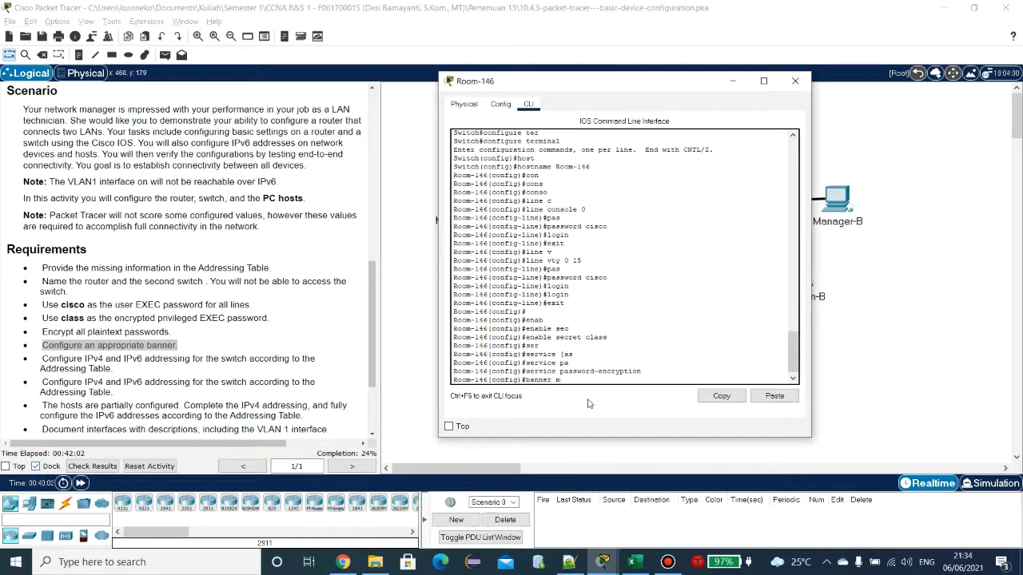
{"action": "type", "text": "otd \"warning\""}
{"action": "key", "text": "Return"}
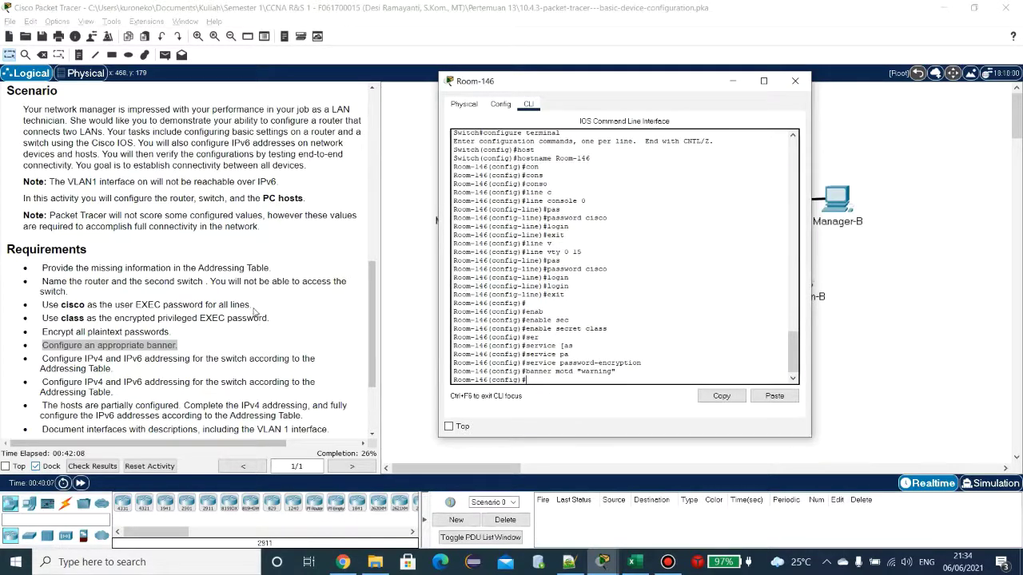
{"action": "left_click", "coordinate": [253, 310]}
{"action": "scroll", "coordinate": [251, 310], "scroll_direction": "down", "scroll_amount": 2}
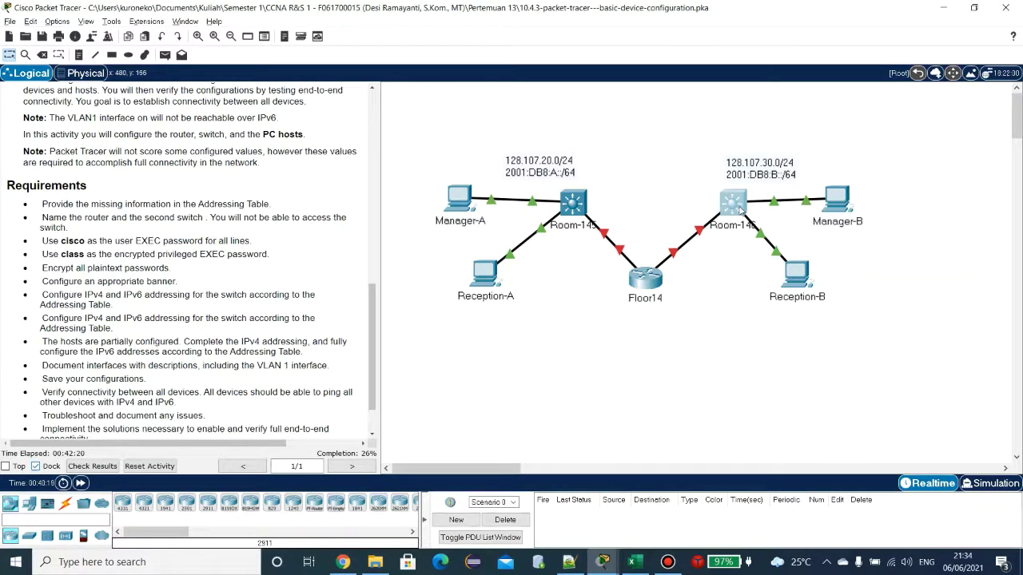
Step: Bring up Room-146's CLI and enter interface vlan 1 configuration mode
{"action": "left_click", "coordinate": [740, 207]}
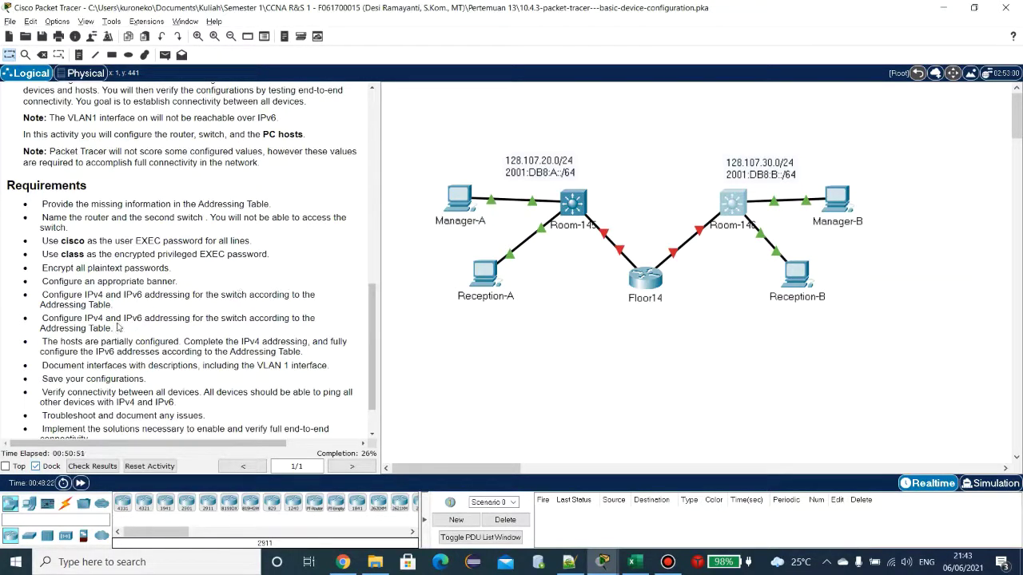
{"action": "left_click", "coordinate": [733, 204]}
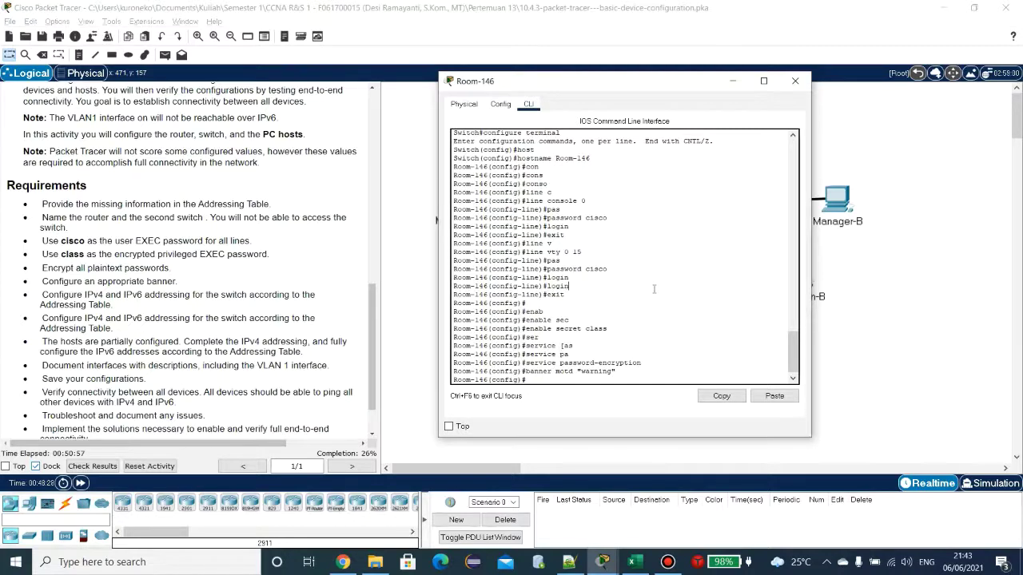
{"action": "type", "text": "inte"}
{"action": "key", "text": "Tab"}
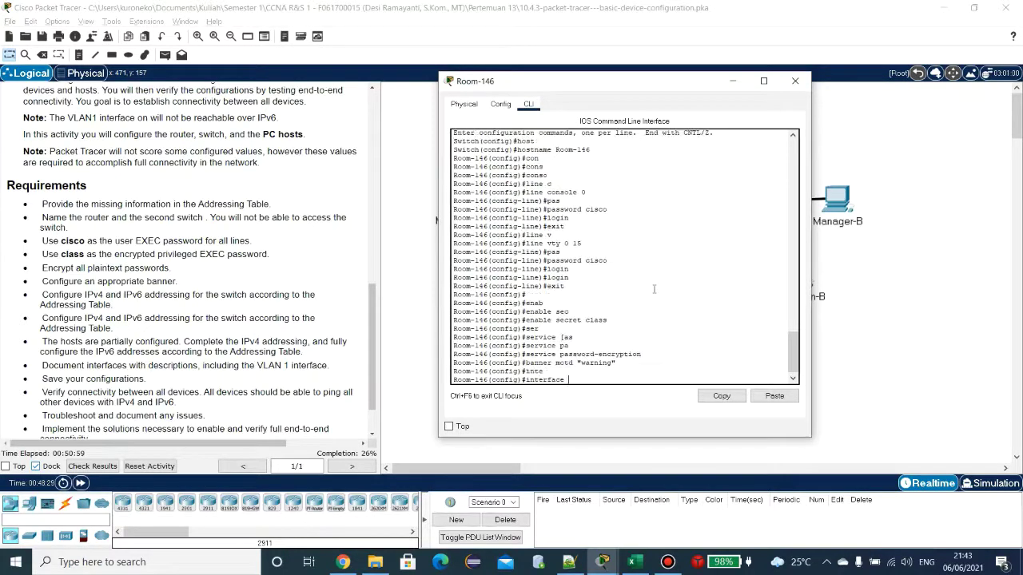
{"action": "type", "text": "v"}
{"action": "key", "text": "Tab"}
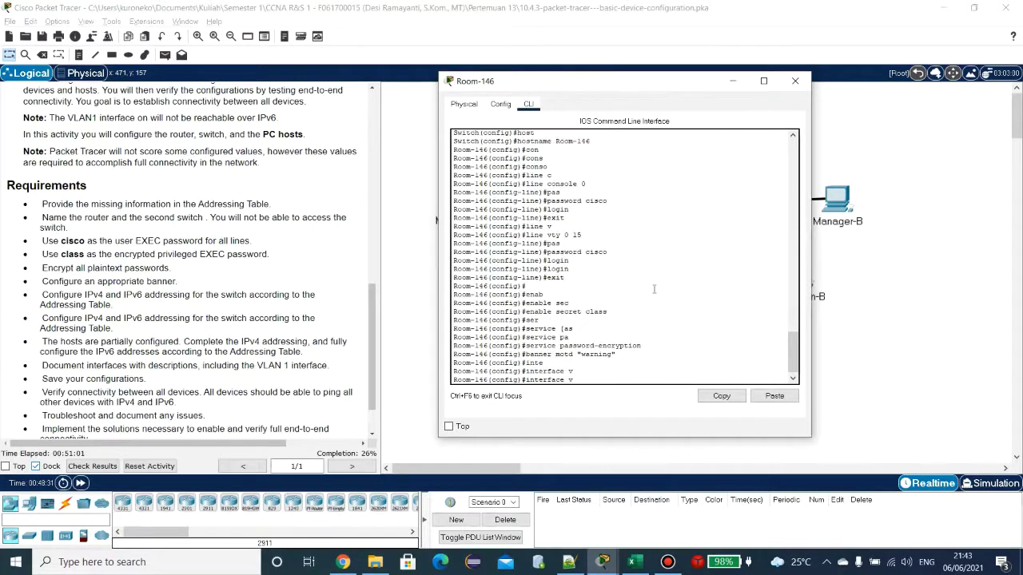
{"action": "type", "text": "la"}
{"action": "key", "text": "Tab"}
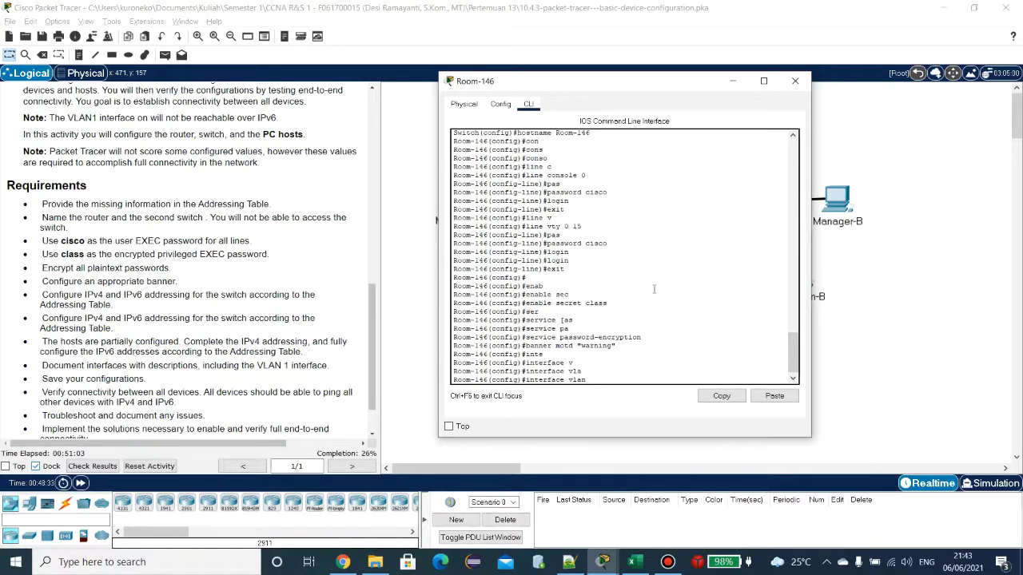
{"action": "type", "text": "1"}
{"action": "key", "text": "Return"}
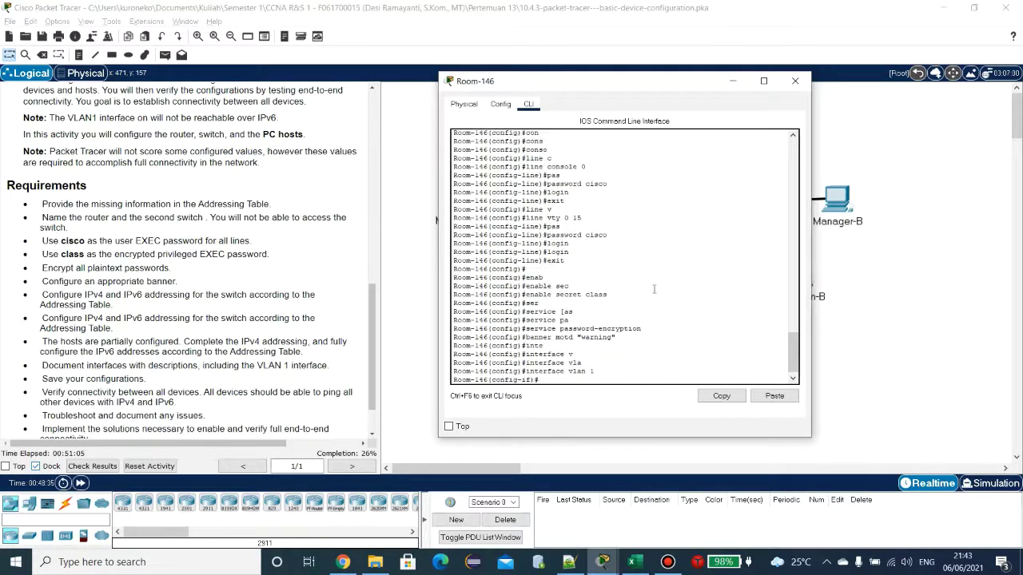
Step: Start the ip address command for VLAN 1, leaving the address itself blank
{"action": "type", "text": "ip"}
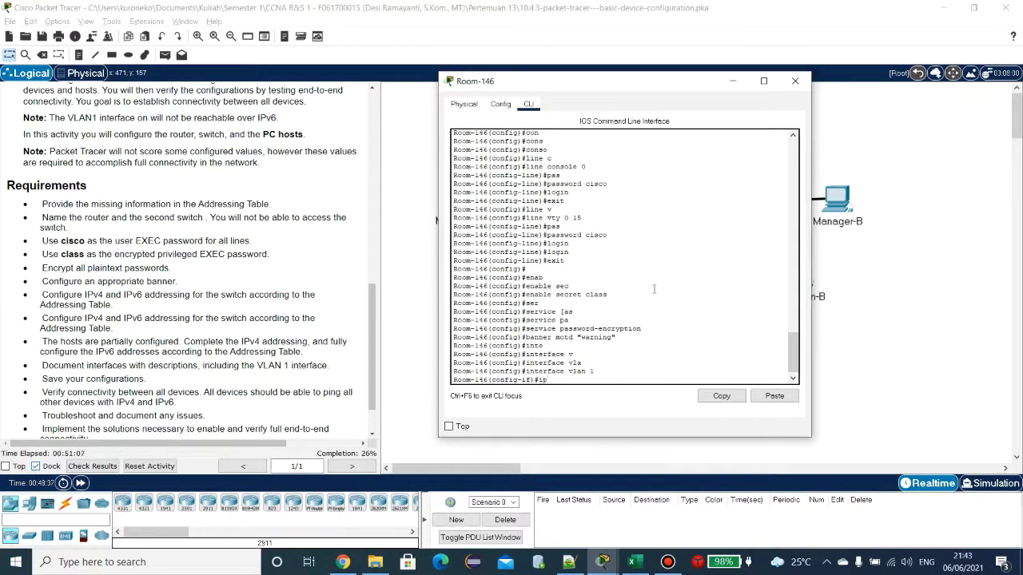
{"action": "type", "text": " ad"}
{"action": "key", "text": "Tab"}
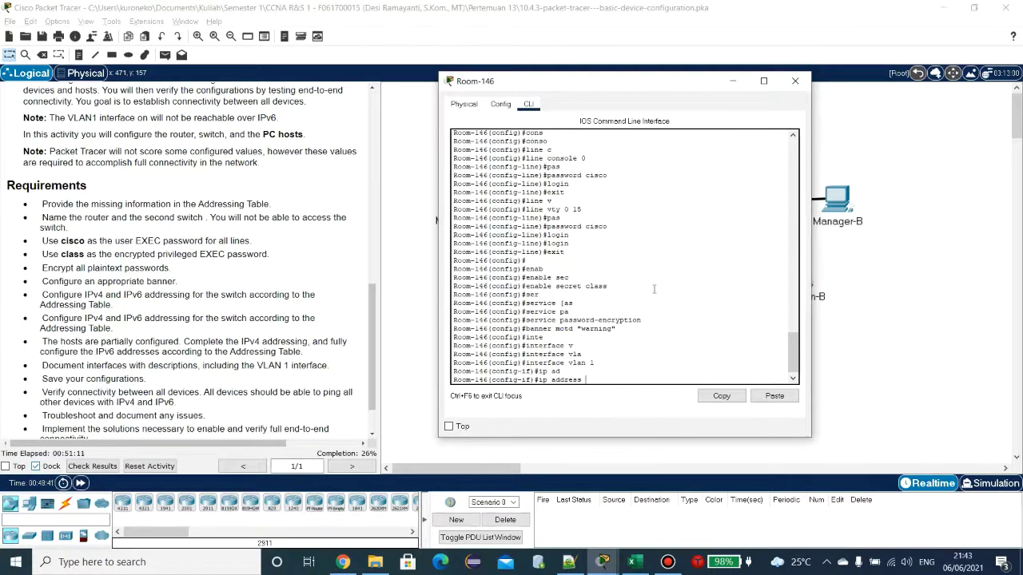
{"action": "key", "text": "alt+Tab"}
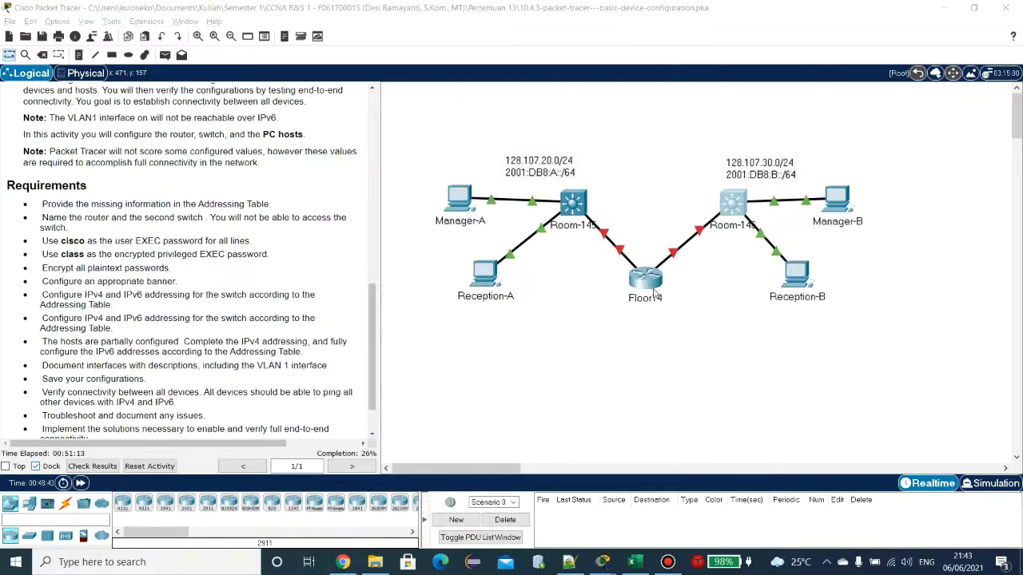
Step: Read Room-146's VLAN1 address 128.107.30.2/24 in the Excel table, then return to its CLI
{"action": "left_click", "coordinate": [634, 564]}
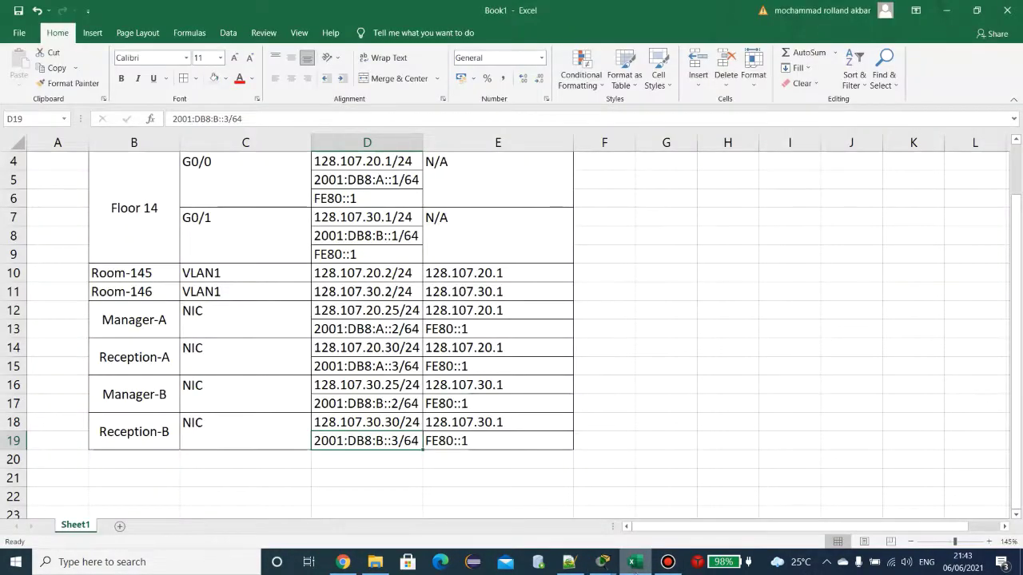
{"action": "scroll", "coordinate": [436, 382], "scroll_direction": "up", "scroll_amount": 1}
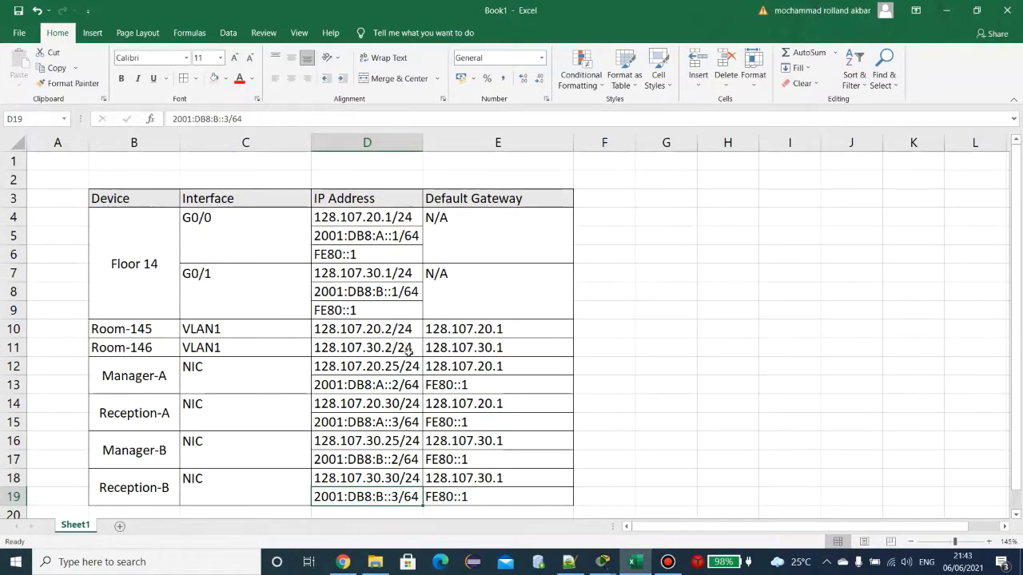
{"action": "key", "text": "alt+Tab"}
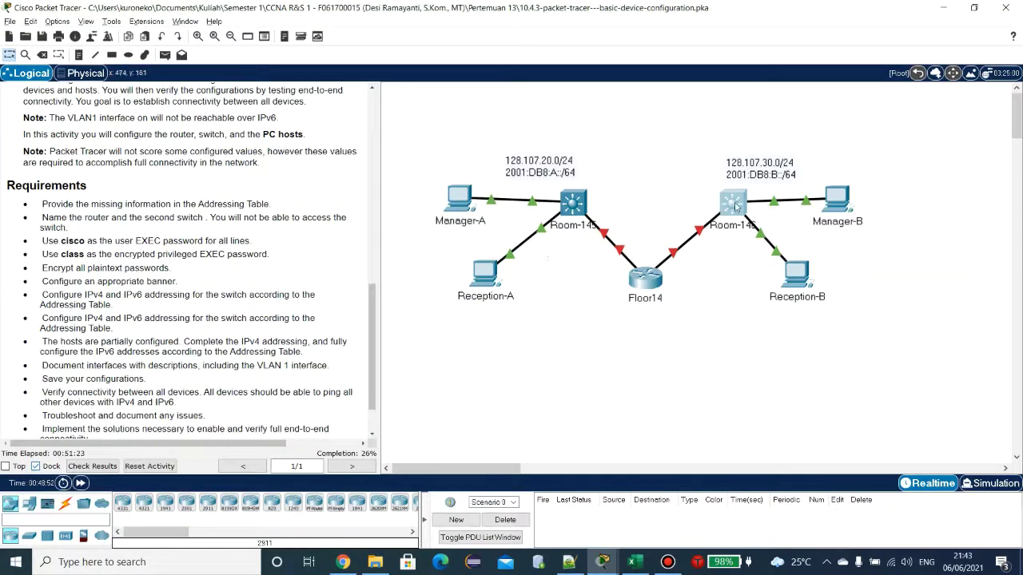
{"action": "key", "text": "alt+Tab"}
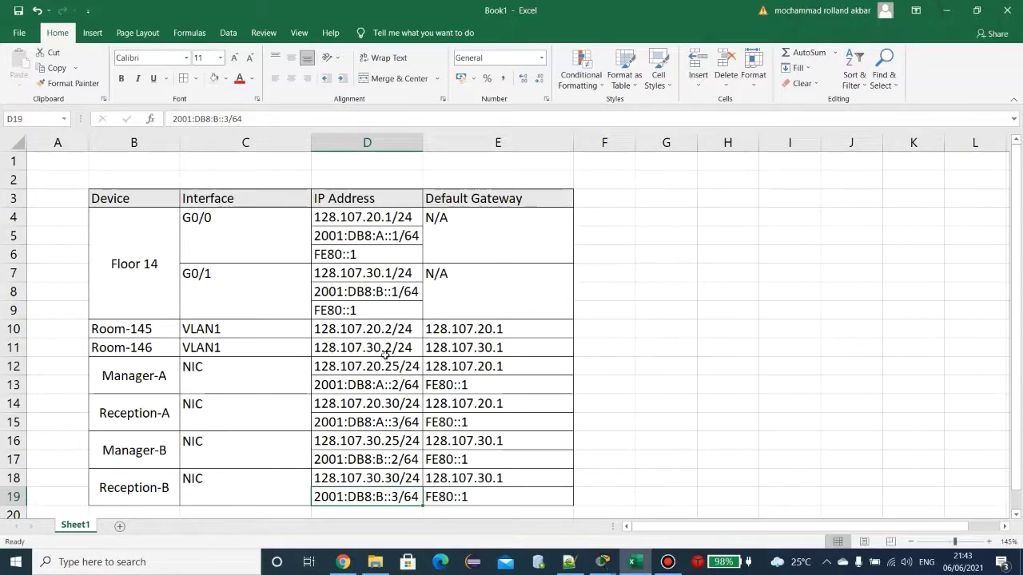
{"action": "key", "text": "alt+Tab"}
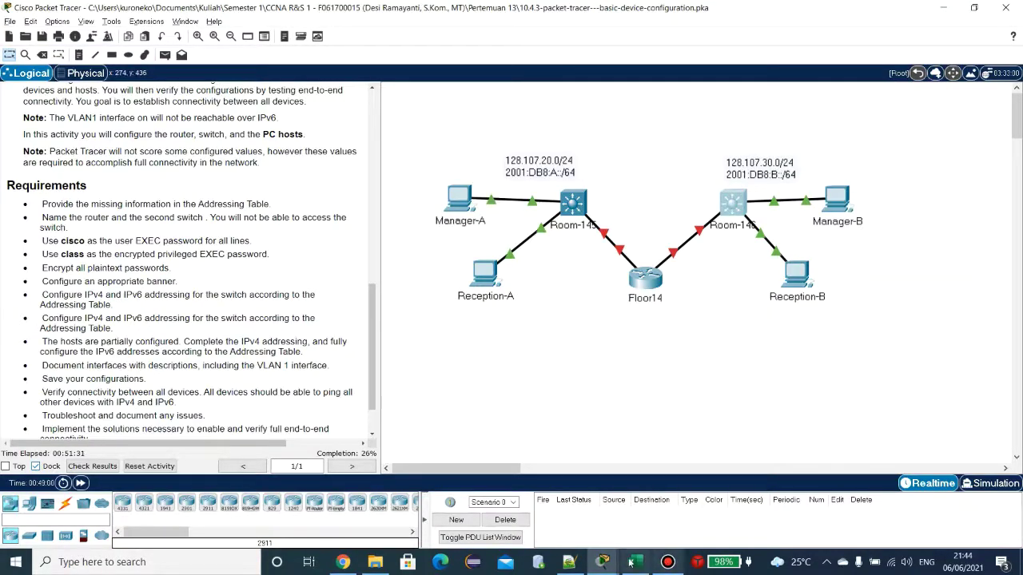
{"action": "mouse_move", "coordinate": [630, 562]}
{"action": "left_click", "coordinate": [751, 495]}
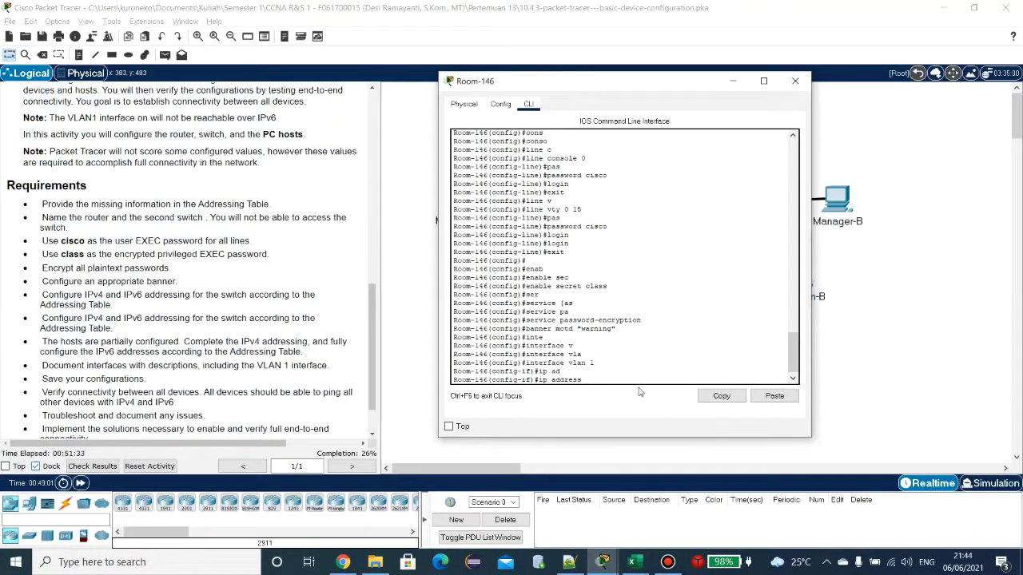
Step: Set VLAN 1 to 128.107.30.2 255.255.255.0, run no shutdown, and exit interface mode
{"action": "type", "text": "128.107.30.2 255.255.255.0"}
{"action": "key", "text": "Return"}
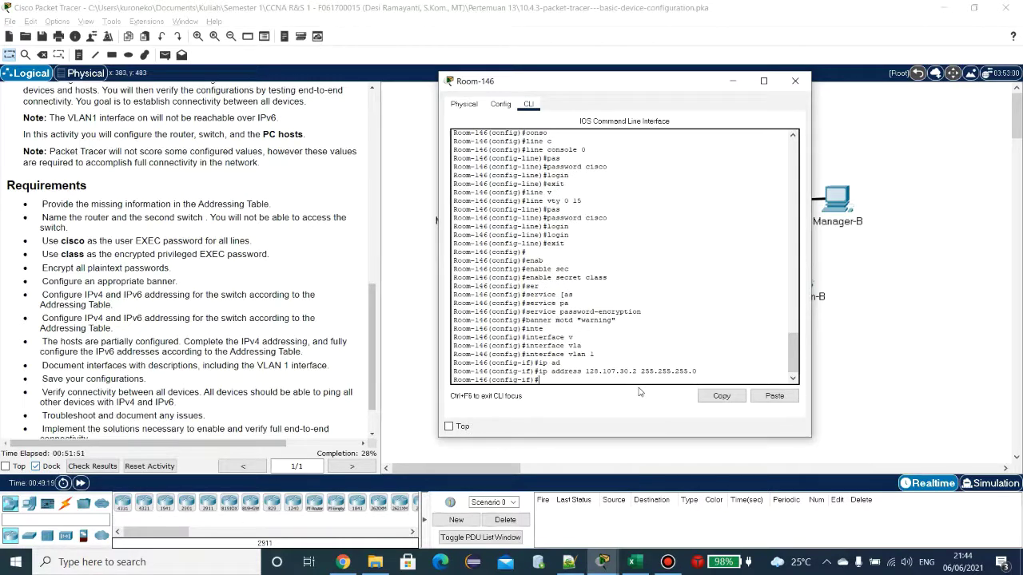
{"action": "type", "text": "no shu"}
{"action": "key", "text": "Tab"}
{"action": "key", "text": "Return"}
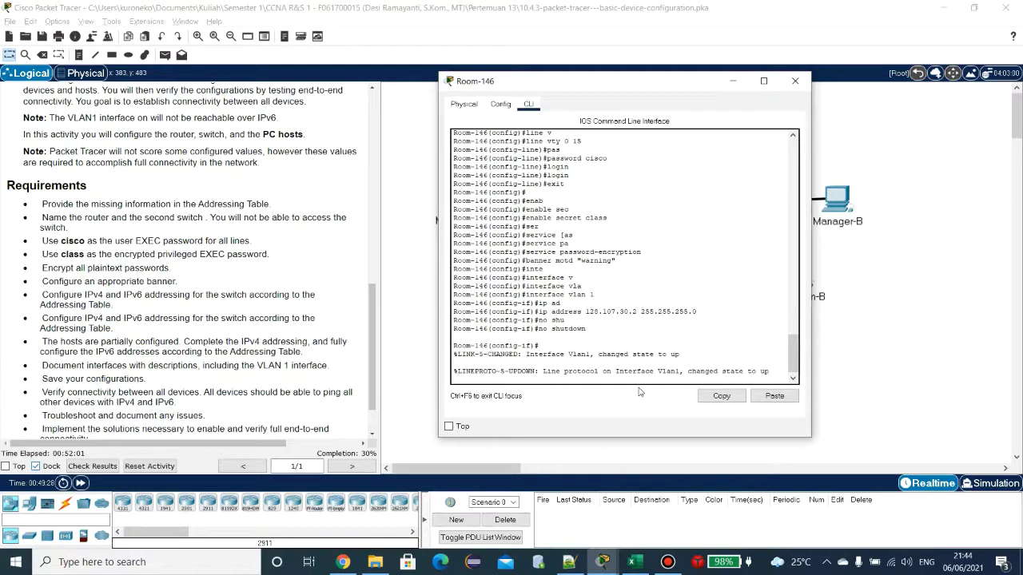
{"action": "key", "text": "Return"}
{"action": "type", "text": "e"}
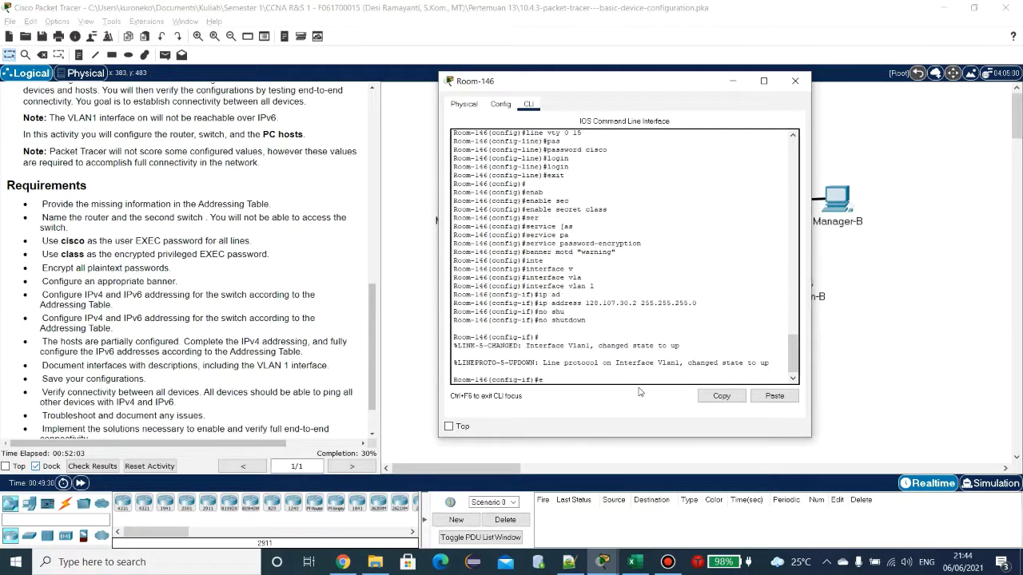
{"action": "type", "text": "xit"}
{"action": "key", "text": "Return"}
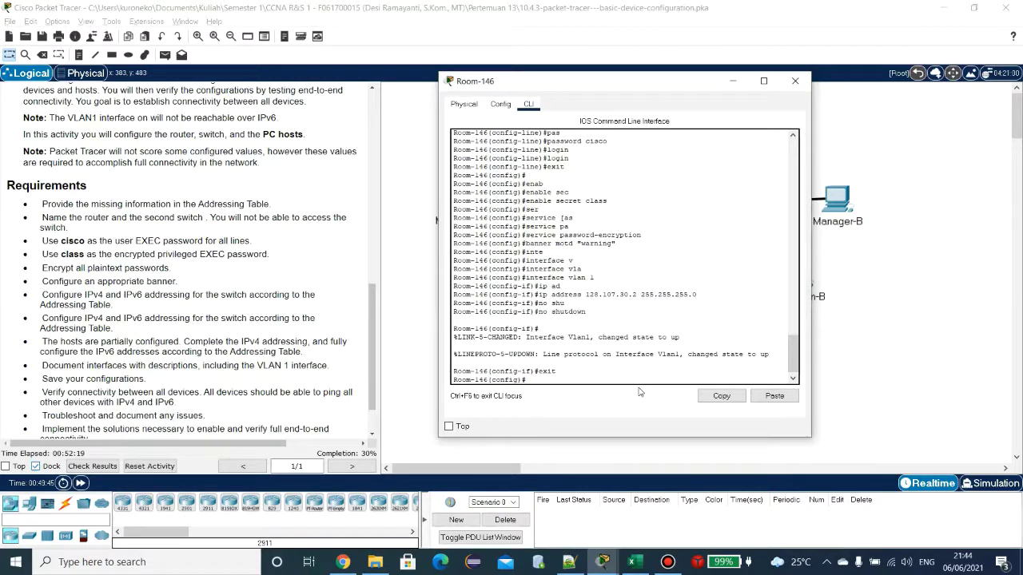
{"action": "type", "text": "ip de"}
Step: Type the ip default-gateway command on Room-146, starting the address with 128
{"action": "key", "text": "Tab"}
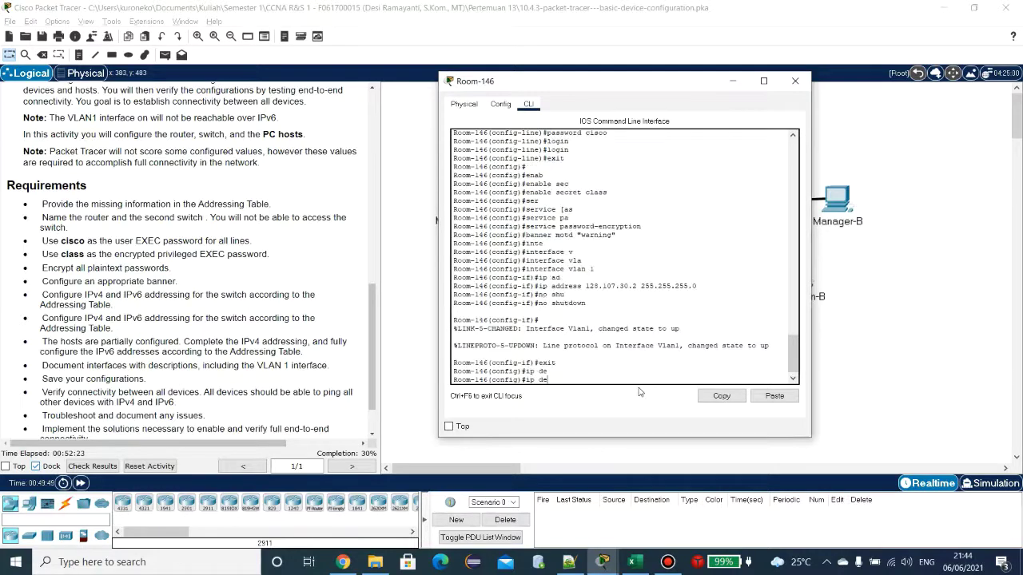
{"action": "type", "text": "fa"}
{"action": "key", "text": "Tab"}
{"action": "type", "text": "i"}
{"action": "key", "text": "Tab"}
{"action": "key", "text": "BackSpace"}
{"action": "type", "text": "u"}
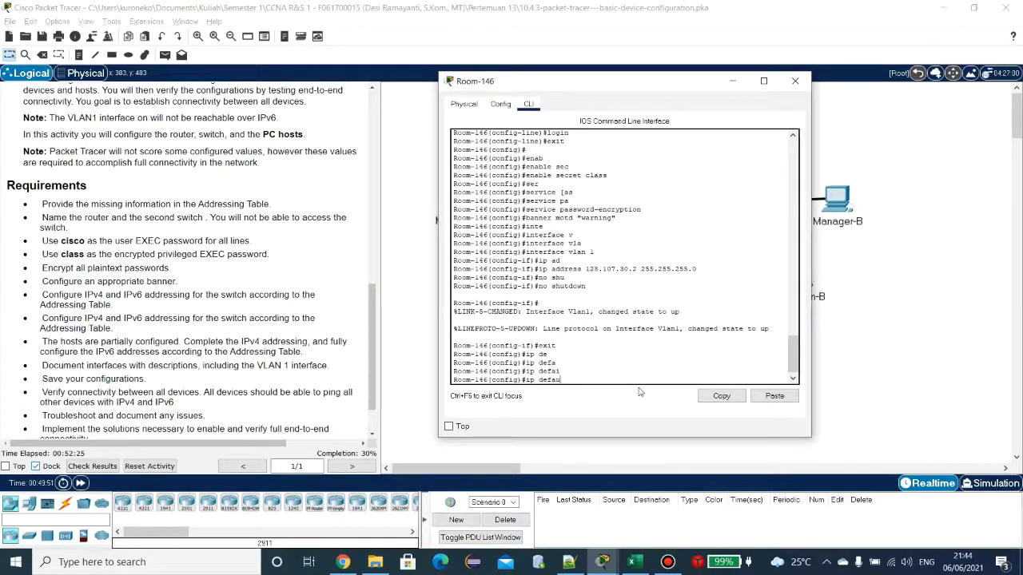
{"action": "key", "text": "Tab"}
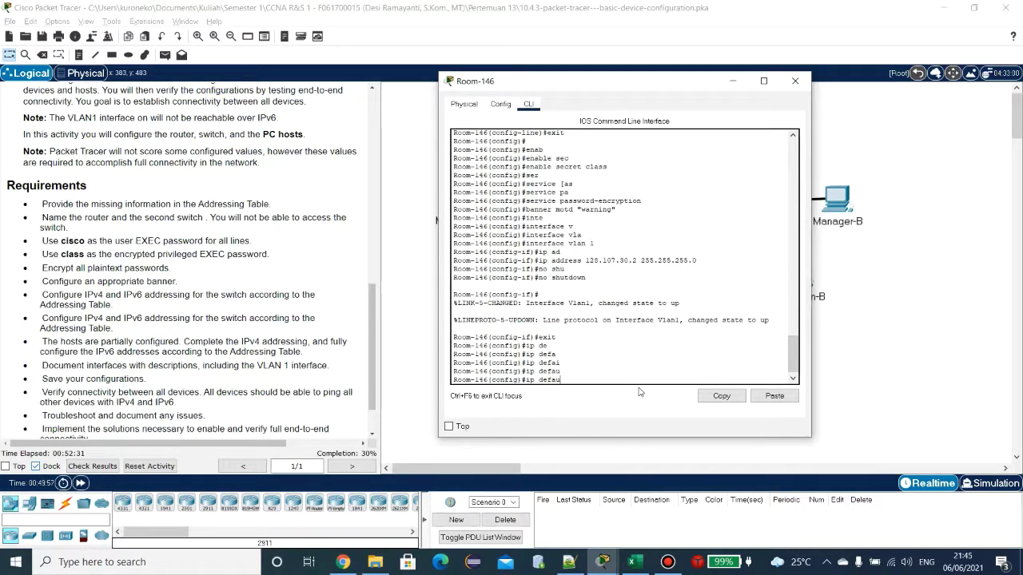
{"action": "type", "text": "lt-ga"}
{"action": "key", "text": "Tab"}
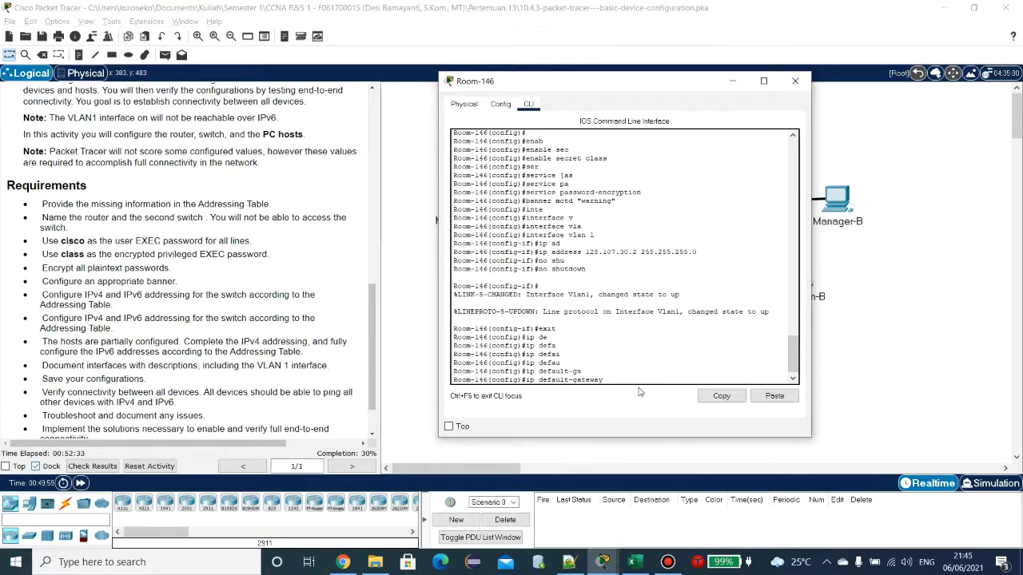
{"action": "type", "text": "128"}
Step: Confirm gateway 128.107.30.1 in the Excel table, apply it, and close the Room-146 window
{"action": "left_click", "coordinate": [636, 560]}
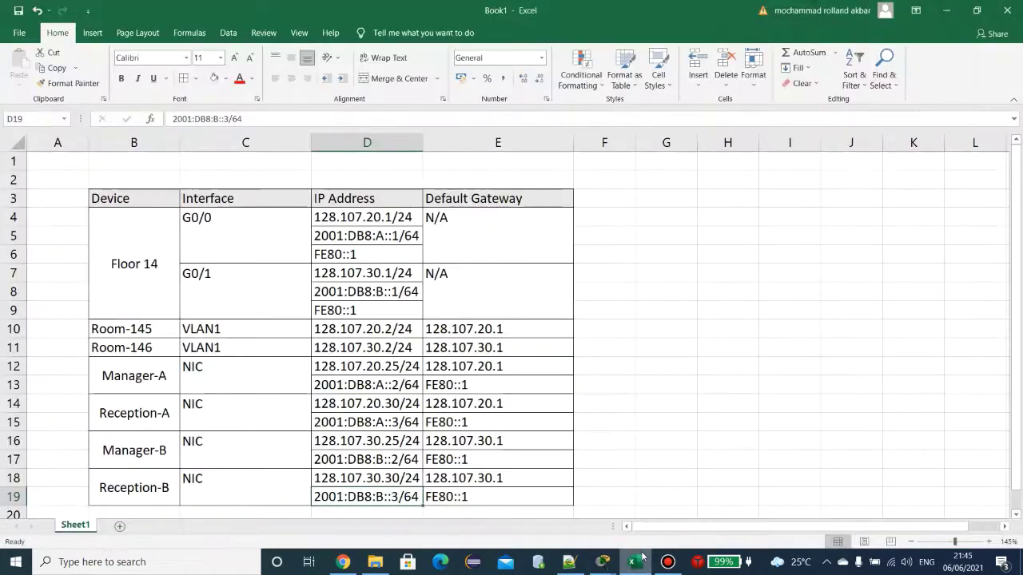
{"action": "left_click", "coordinate": [467, 352]}
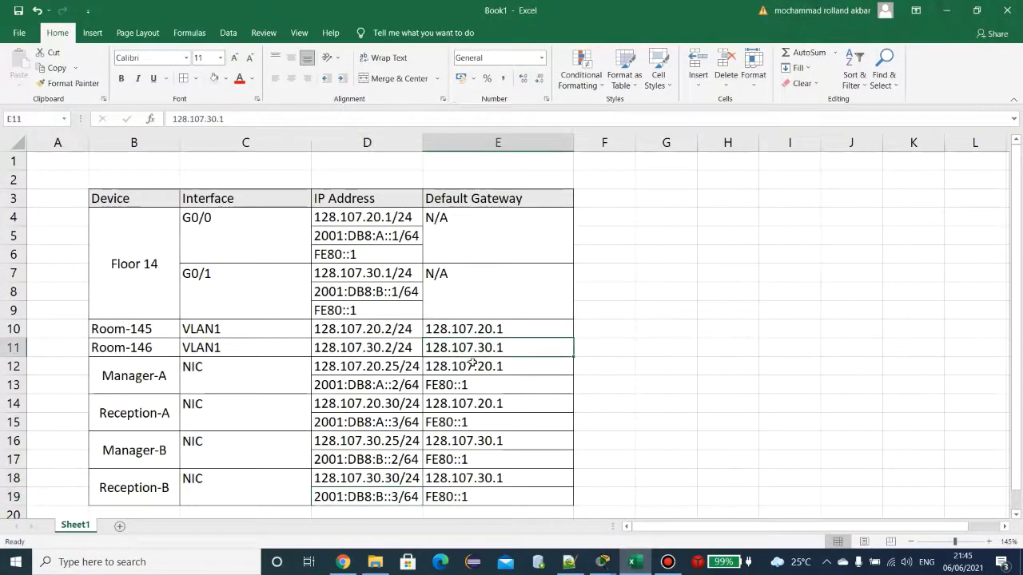
{"action": "left_click", "coordinate": [601, 562]}
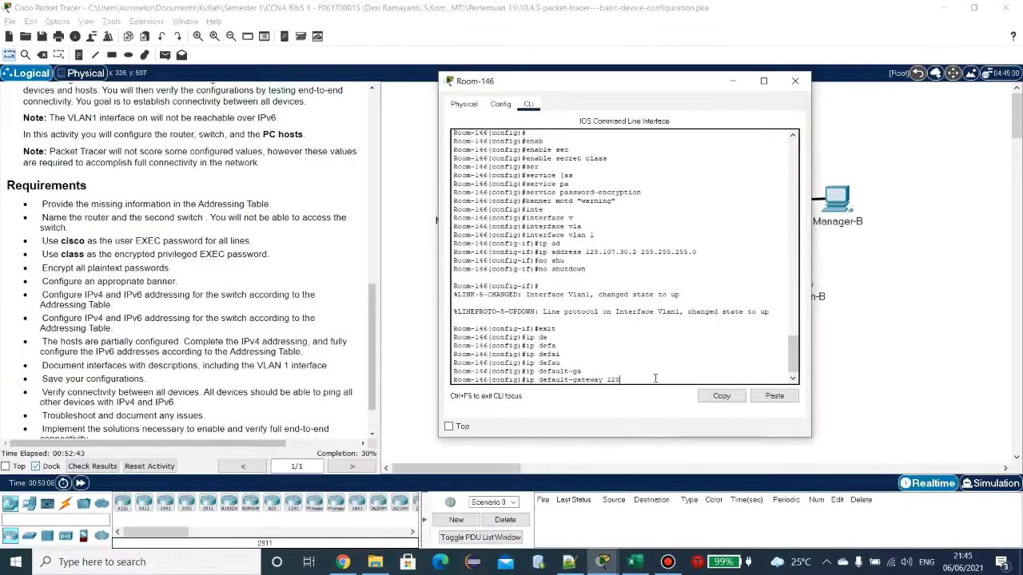
{"action": "type", "text": ".107.30.1"}
{"action": "key", "text": "Return"}
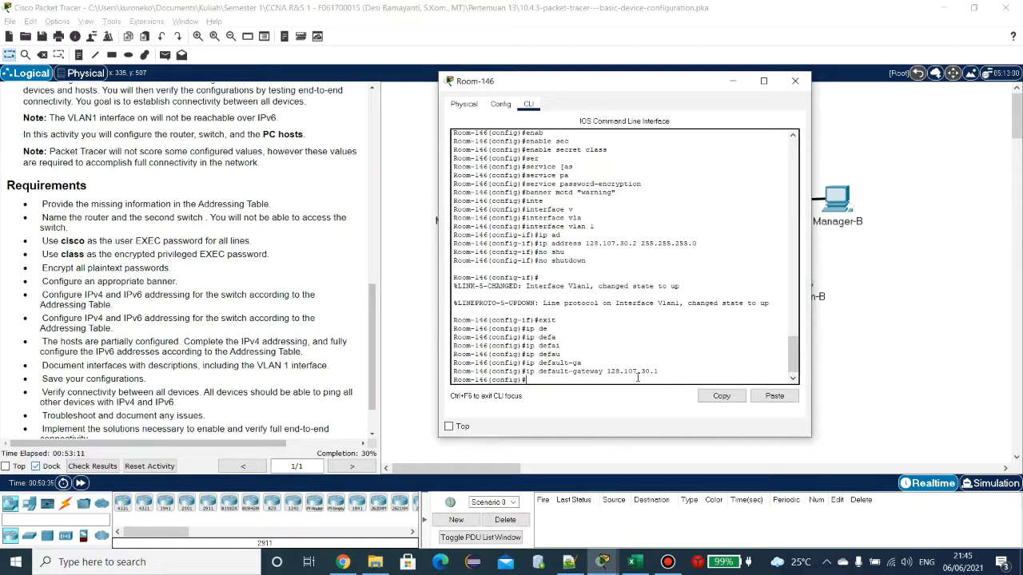
{"action": "left_click", "coordinate": [795, 81]}
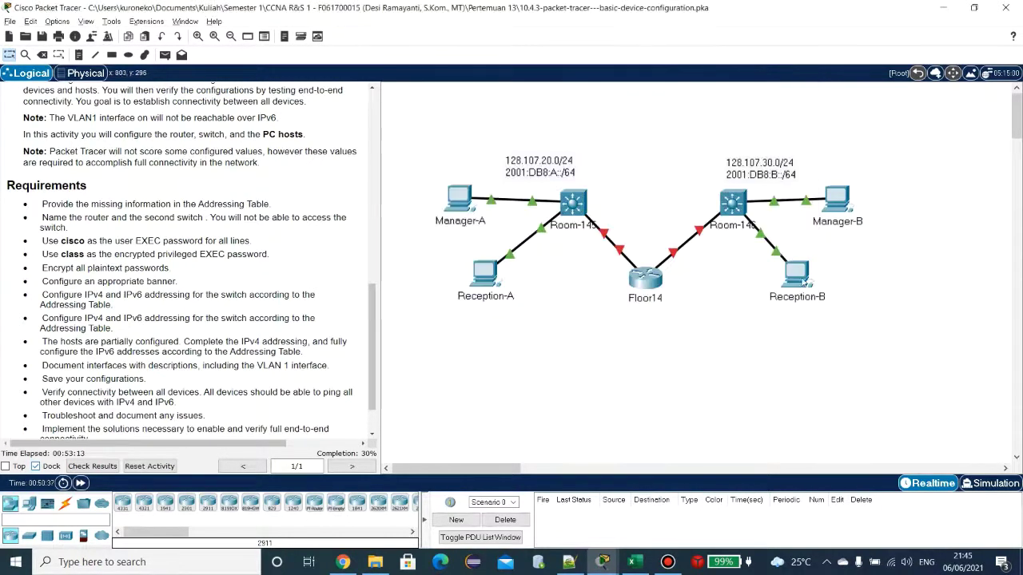
Step: Open the Floor14 router's console and log in with the line password
{"action": "left_click", "coordinate": [647, 281]}
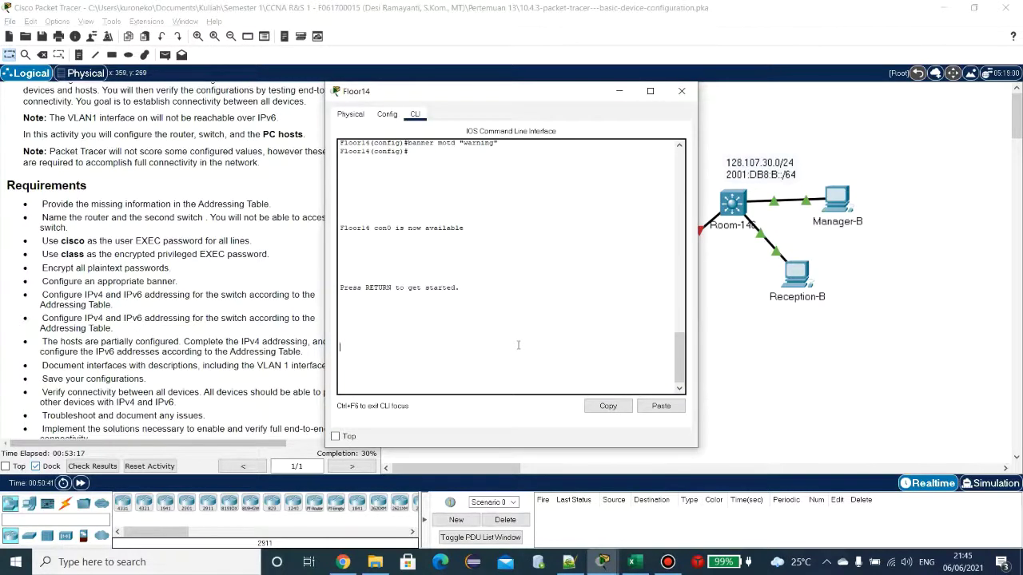
{"action": "key", "text": "Return"}
{"action": "key", "text": "Return"}
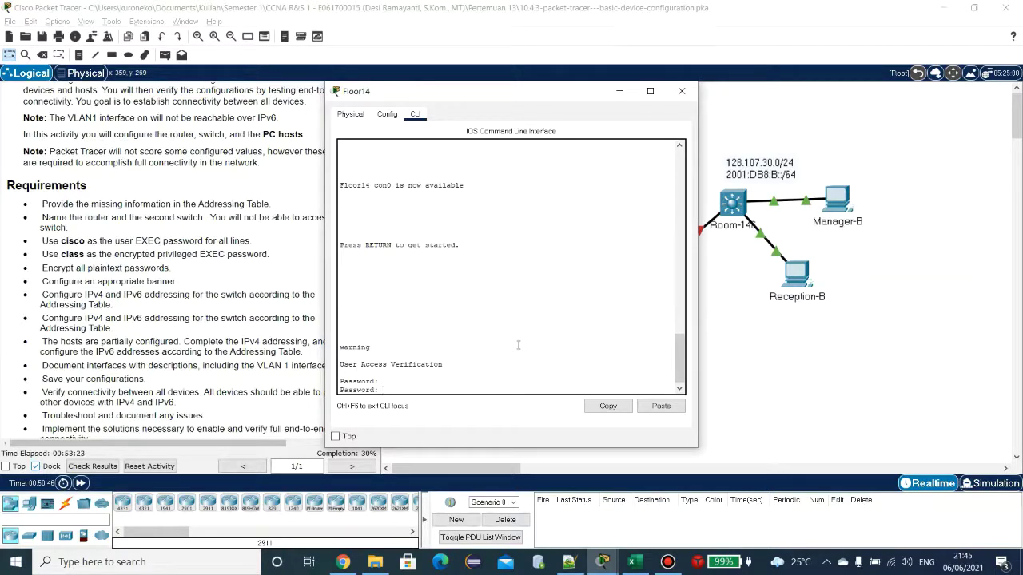
{"action": "key", "text": "Return"}
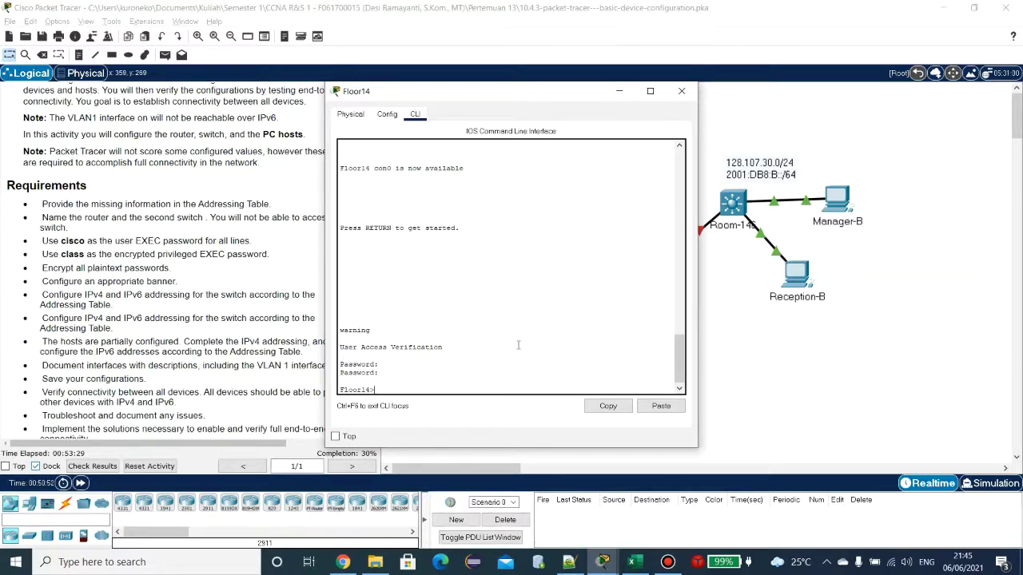
Step: Attempt an interface command at Floor14's user EXEC prompt, which fails to complete
{"action": "type", "text": "in"}
{"action": "scroll", "coordinate": [607, 312], "scroll_direction": "up", "scroll_amount": 3}
{"action": "scroll", "coordinate": [614, 295], "scroll_direction": "down", "scroll_amount": 4}
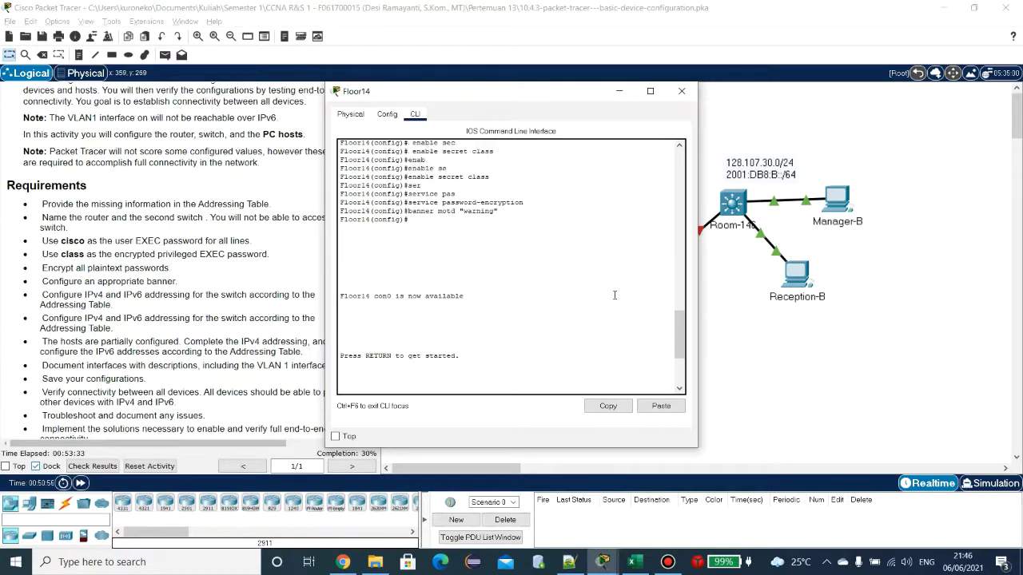
{"action": "type", "text": "n"}
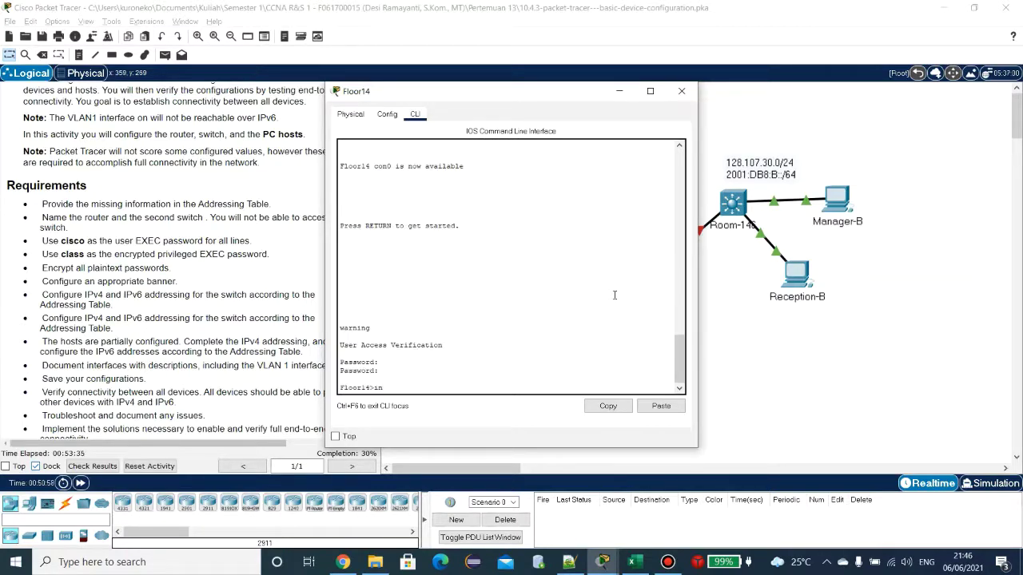
{"action": "type", "text": "ter"}
{"action": "key", "text": "Tab"}
{"action": "type", "text": "fa"}
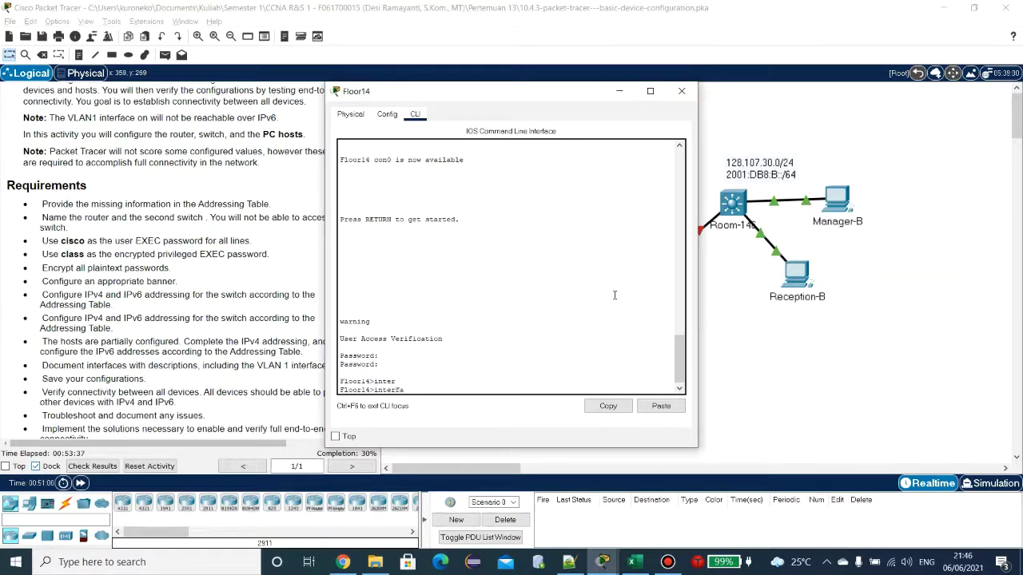
{"action": "key", "text": "Tab"}
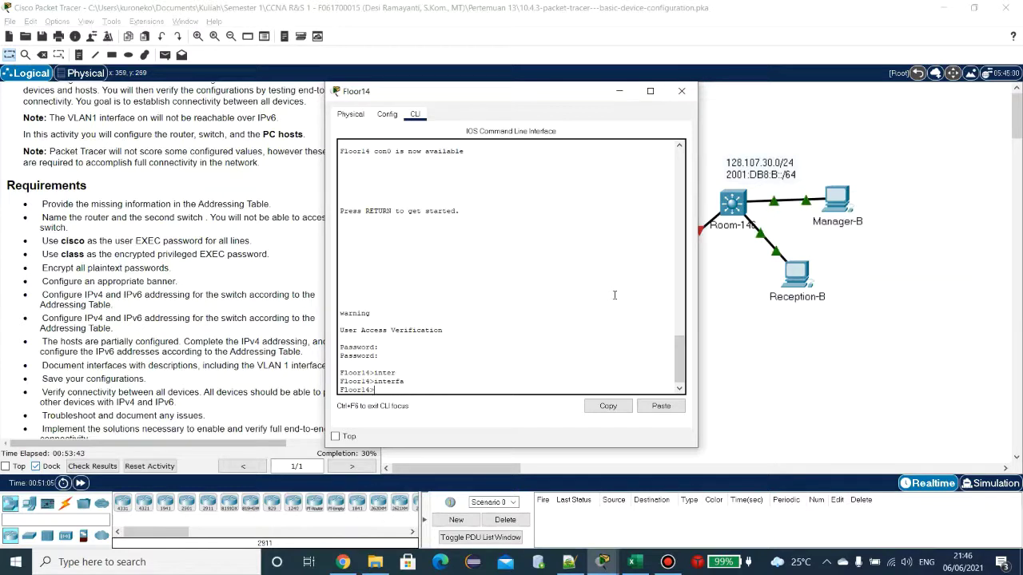
{"action": "scroll", "coordinate": [615, 295], "scroll_direction": "up", "scroll_amount": 4}
{"action": "scroll", "coordinate": [614, 295], "scroll_direction": "up", "scroll_amount": 8}
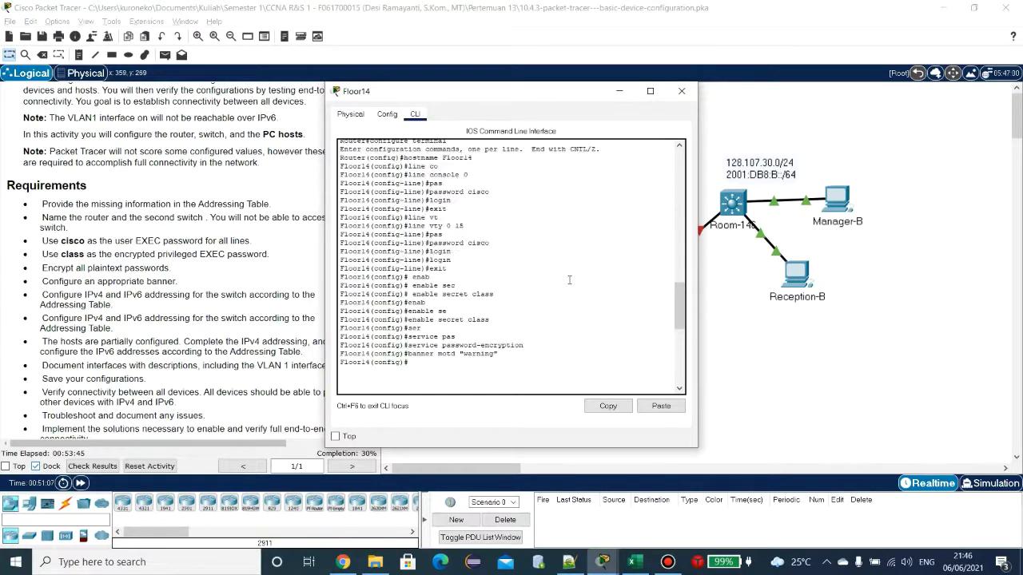
{"action": "scroll", "coordinate": [569, 337], "scroll_direction": "down", "scroll_amount": 10}
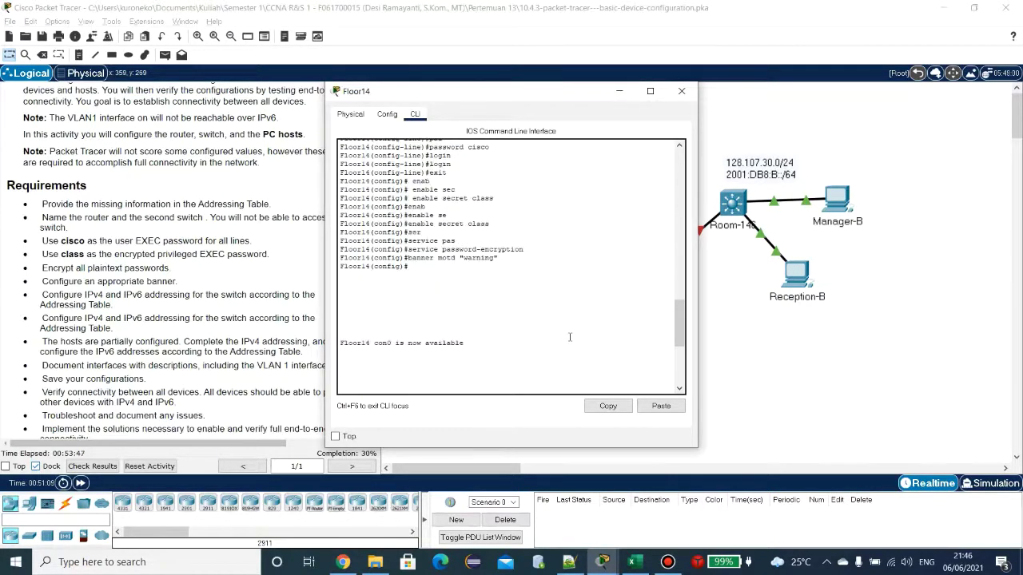
Step: Enter privileged EXEC with enable and the enable secret, then run another enable command
{"action": "type", "text": "enable"}
{"action": "key", "text": "Return"}
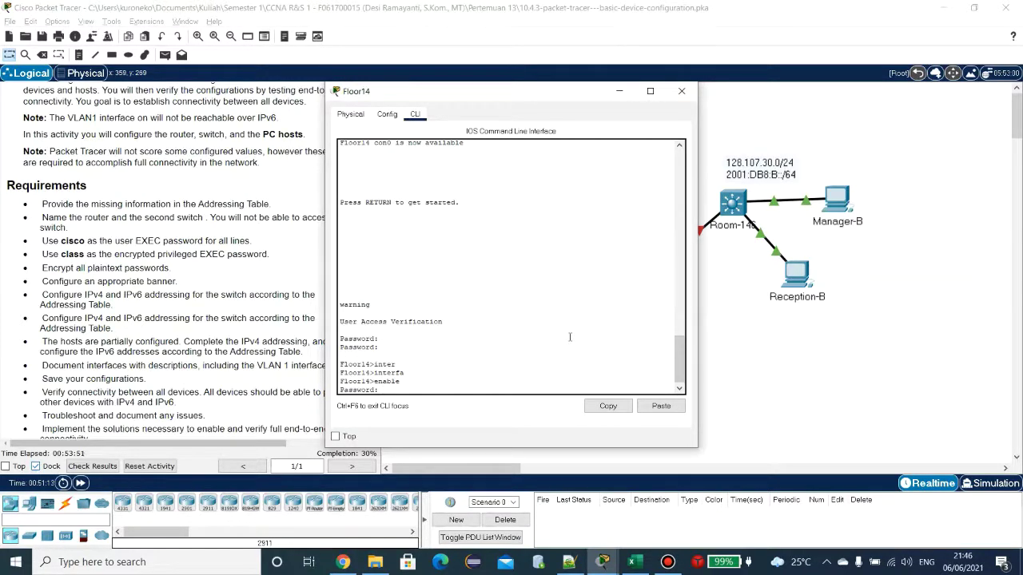
{"action": "key", "text": "Return"}
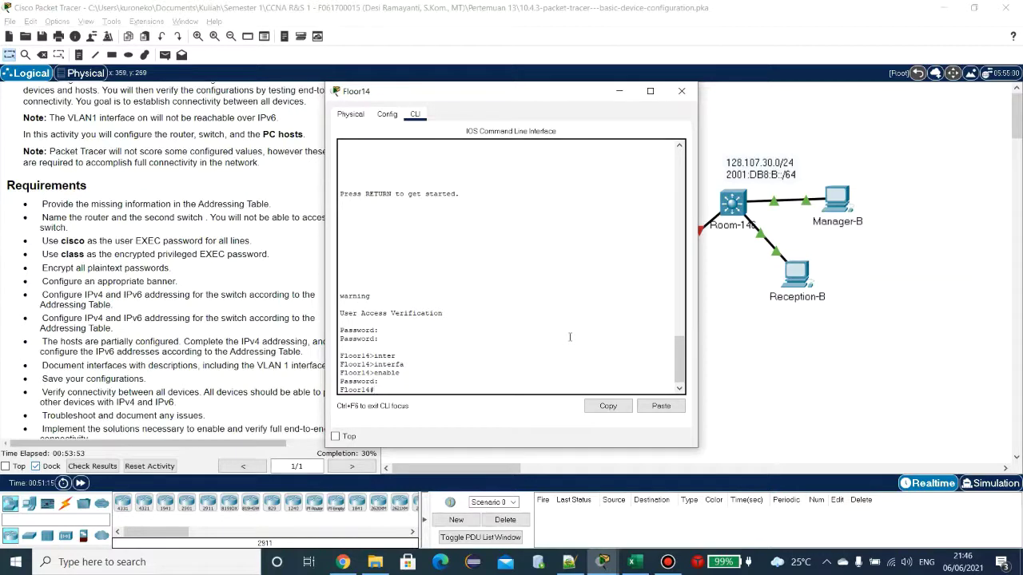
{"action": "type", "text": "enab"}
{"action": "key", "text": "Tab"}
{"action": "type", "text": "c"}
{"action": "key", "text": "Tab"}
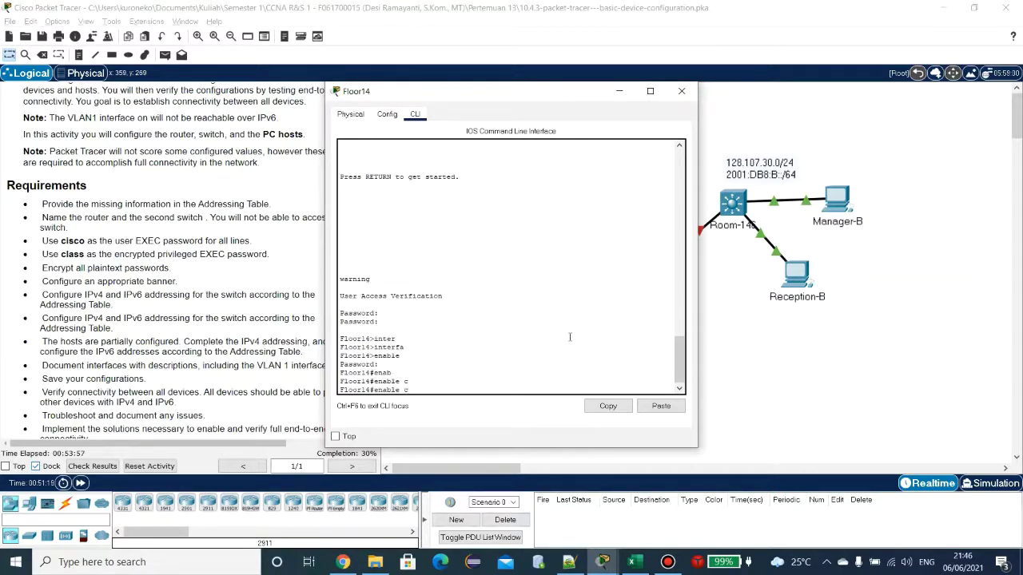
{"action": "type", "text": "o"}
{"action": "key", "text": "Tab"}
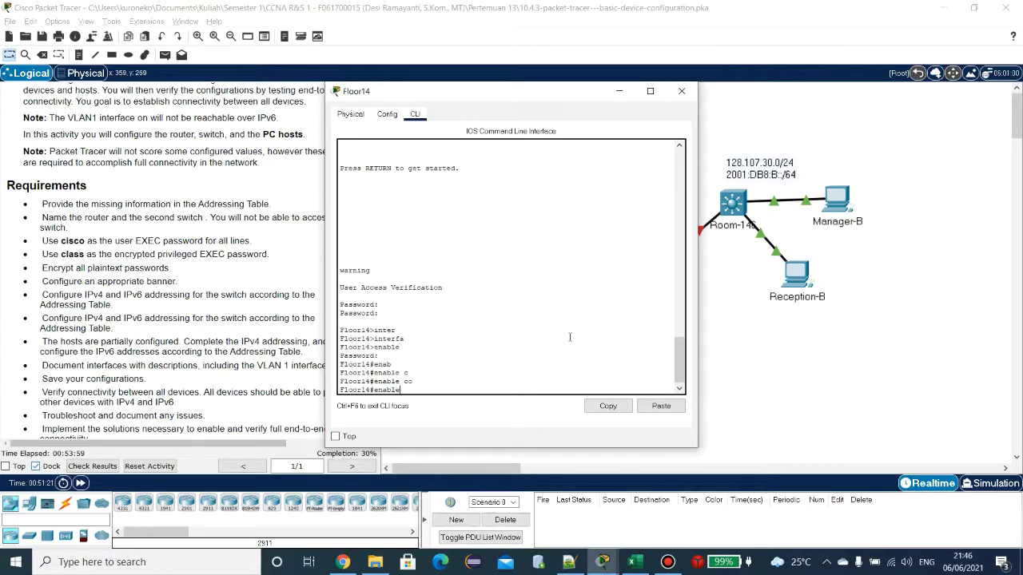
{"action": "key", "text": "Return"}
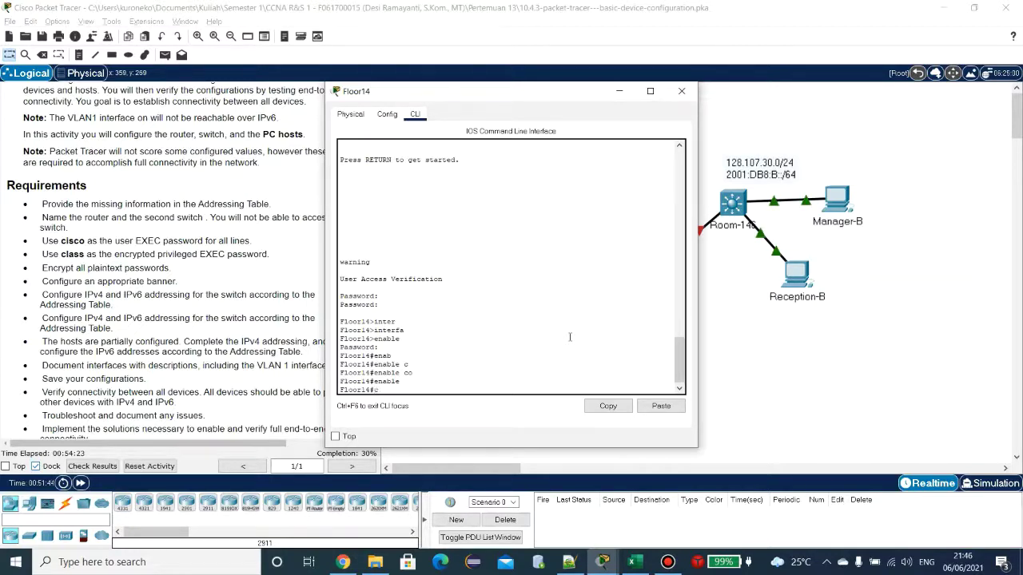
Step: Enter global configuration mode on Floor14 with configure terminal
{"action": "type", "text": "confi"}
{"action": "key", "text": "Tab"}
{"action": "type", "text": "ter"}
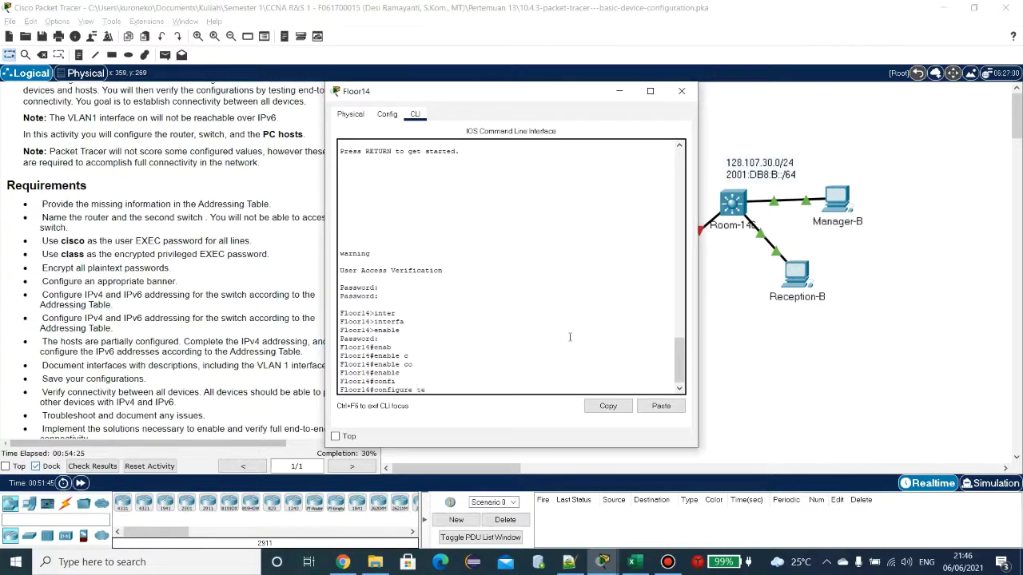
{"action": "key", "text": "Tab"}
{"action": "key", "text": "Return"}
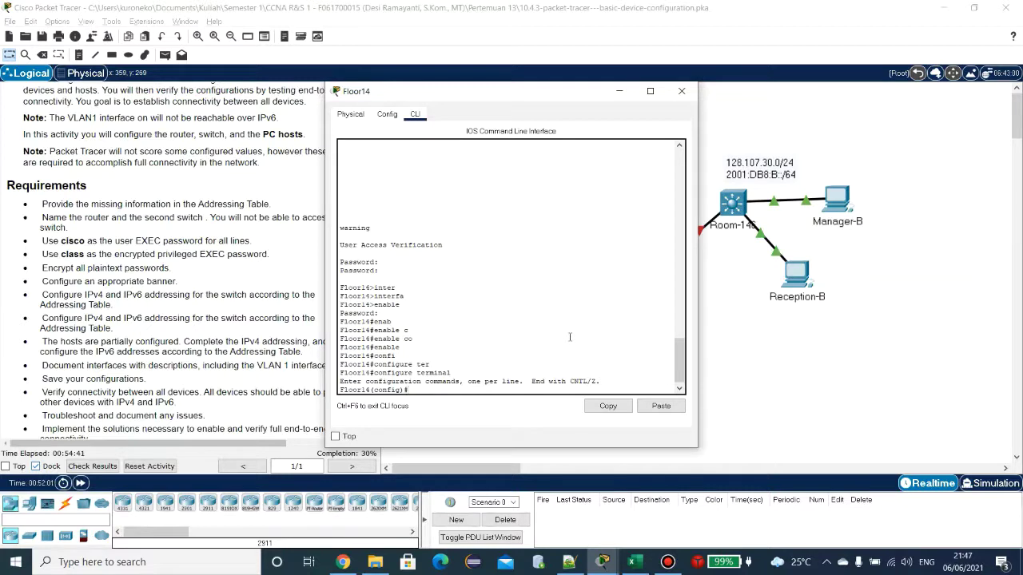
Step: Enter interface gigabitEthernet 0/0 configuration using tab completion
{"action": "type", "text": "e"}
{"action": "type", "text": "inte"}
{"action": "key", "text": "Tab"}
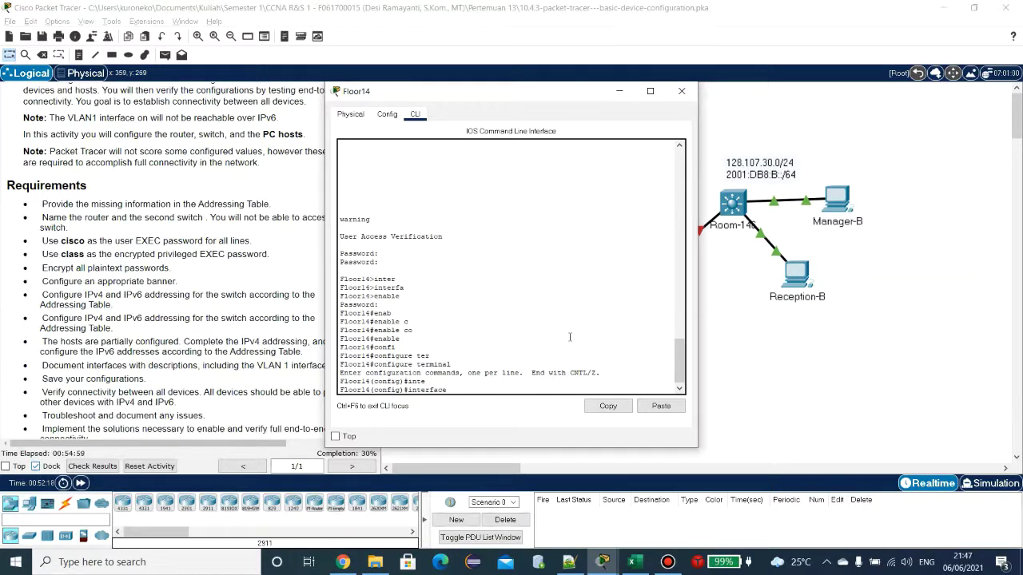
{"action": "type", "text": "gi"}
{"action": "key", "text": "Tab"}
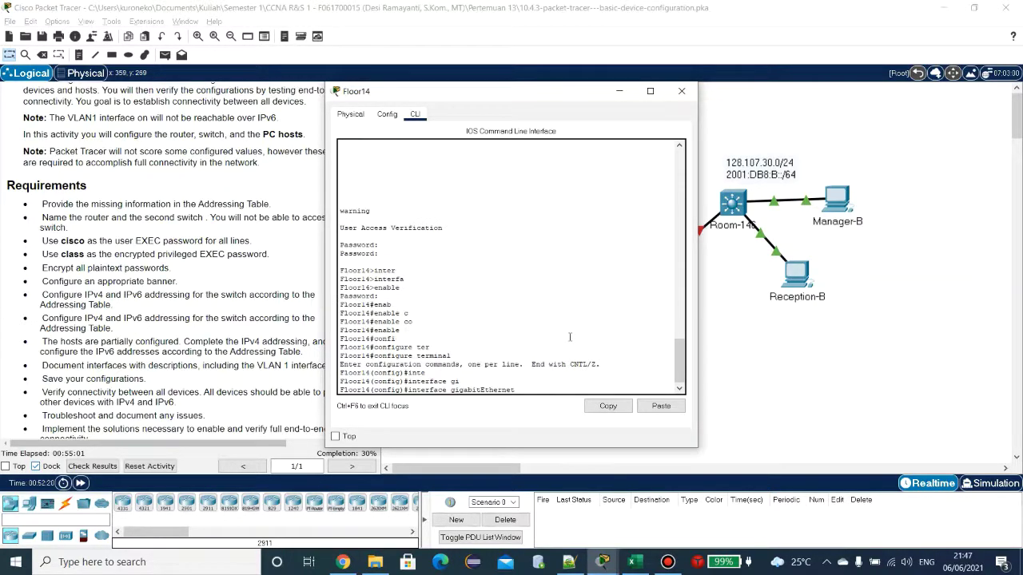
{"action": "type", "text": "0"}
{"action": "key", "text": "Tab"}
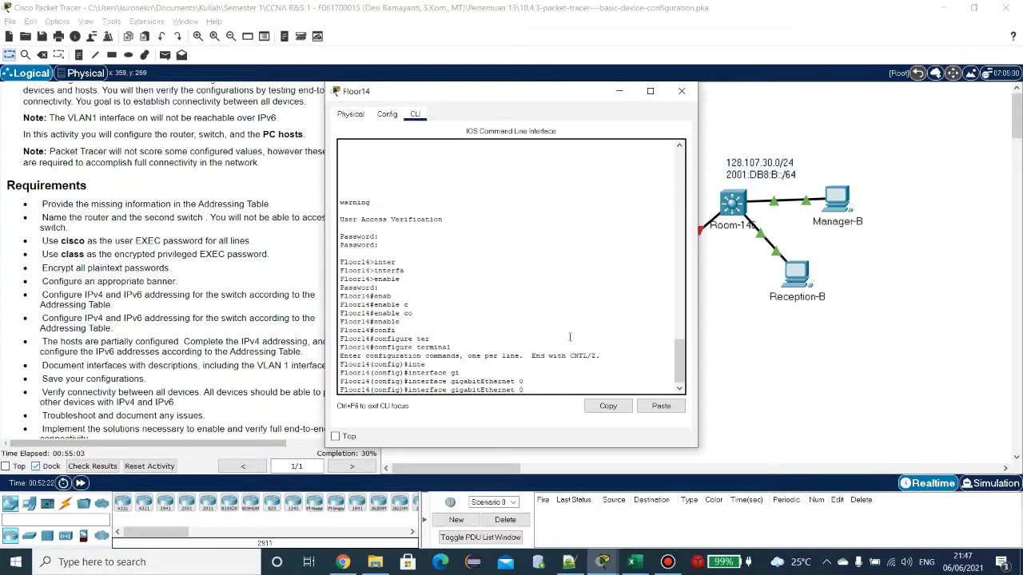
{"action": "type", "text": "/0"}
{"action": "key", "text": "Return"}
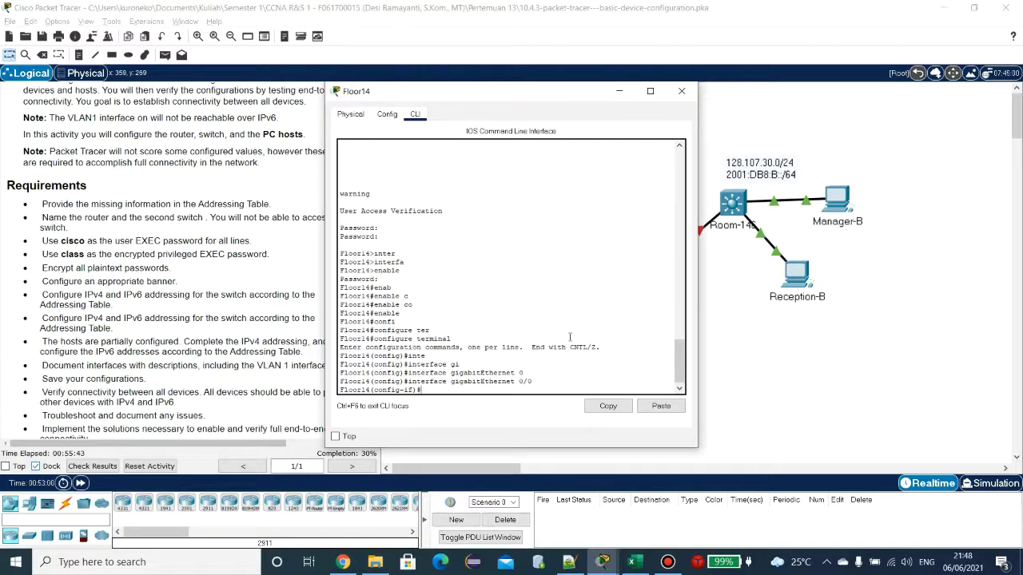
Step: Begin the ip address command on G0/0, switching to the Excel table and back to Floor14
{"action": "type", "text": "ip addr"}
{"action": "key", "text": "Tab"}
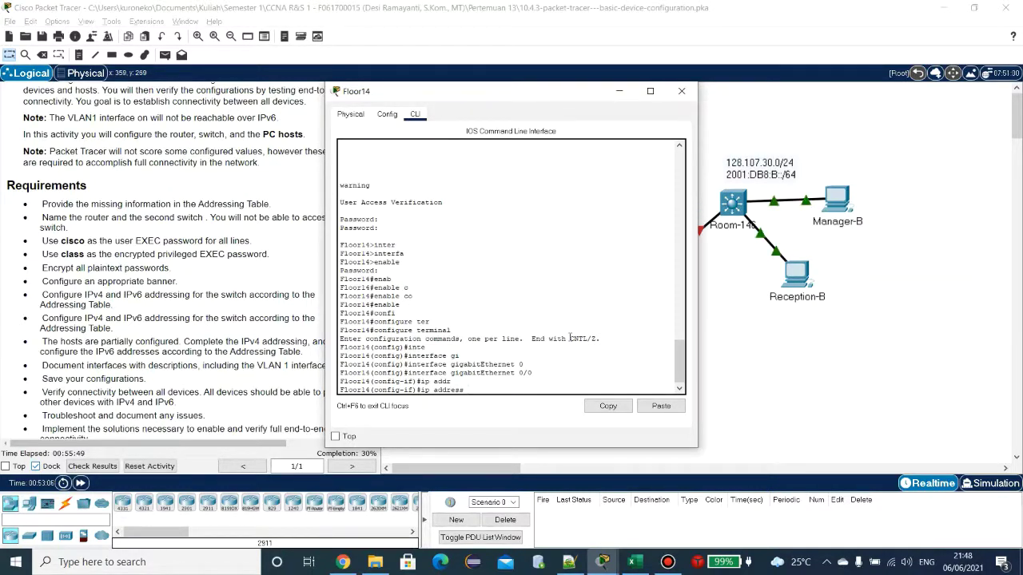
{"action": "key", "text": "alt+Tab"}
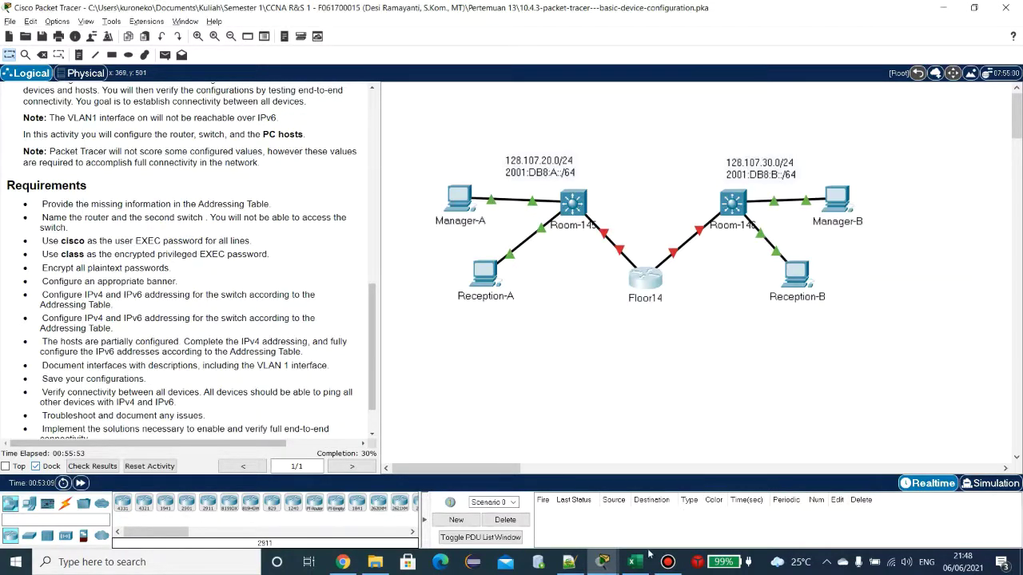
{"action": "left_click", "coordinate": [647, 557]}
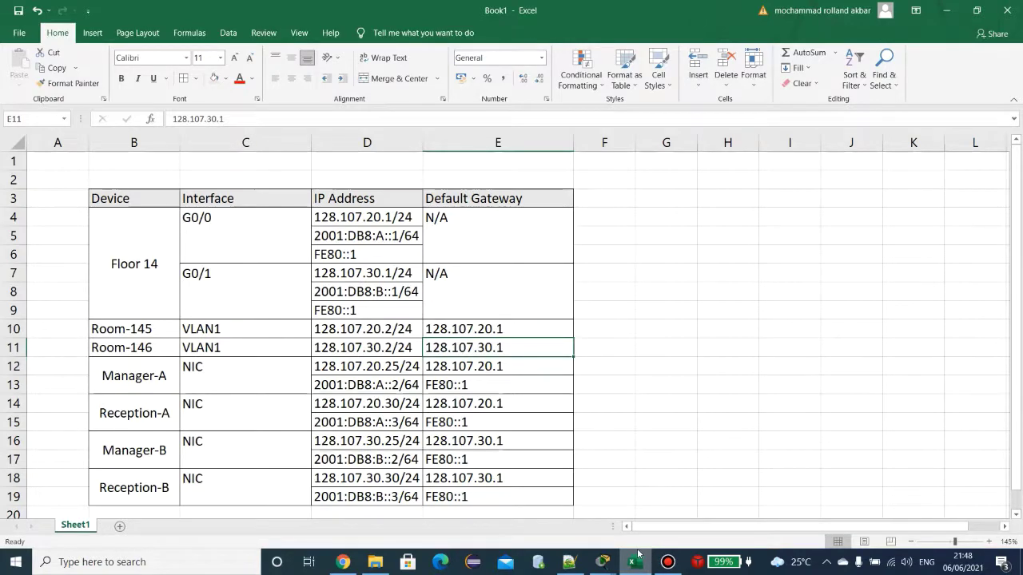
{"action": "left_click", "coordinate": [636, 562]}
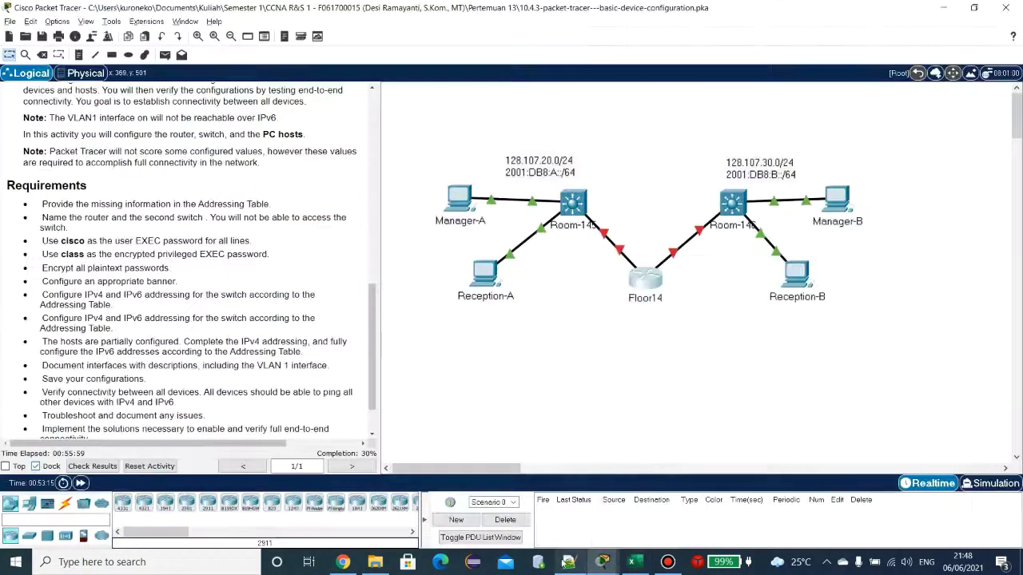
{"action": "left_click", "coordinate": [568, 563]}
{"action": "left_click", "coordinate": [606, 563]}
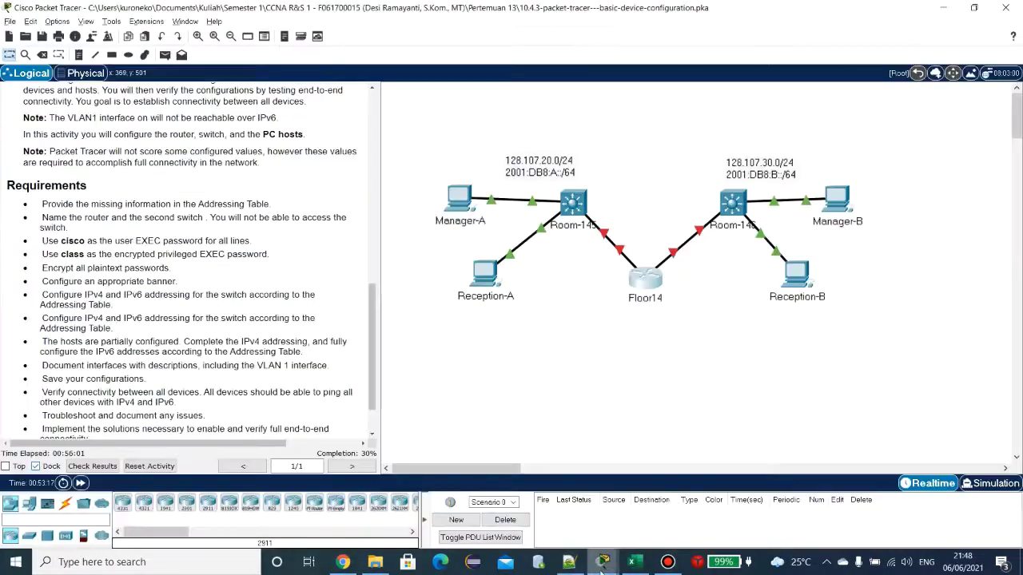
{"action": "mouse_move", "coordinate": [616, 566]}
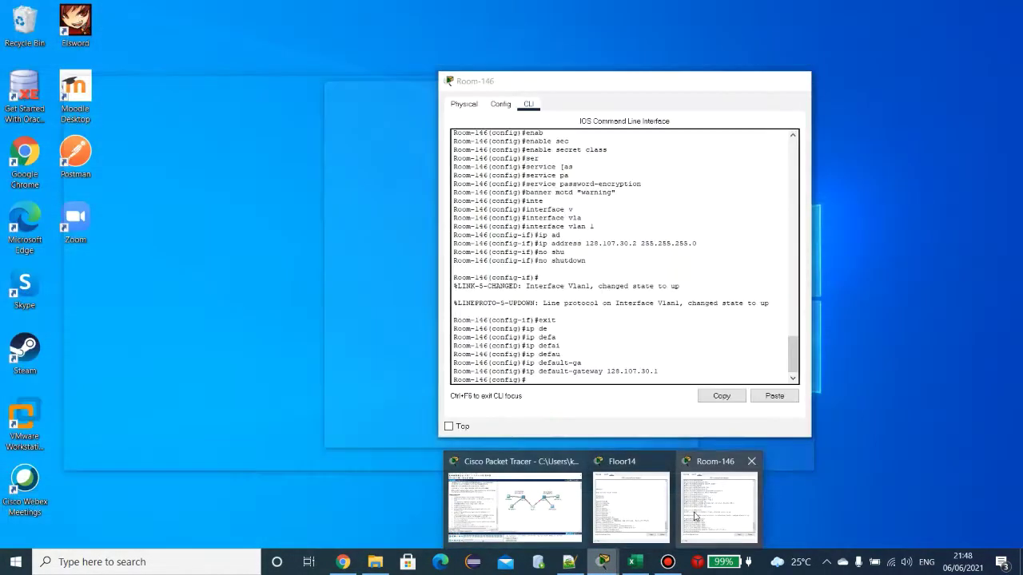
{"action": "left_click", "coordinate": [718, 504]}
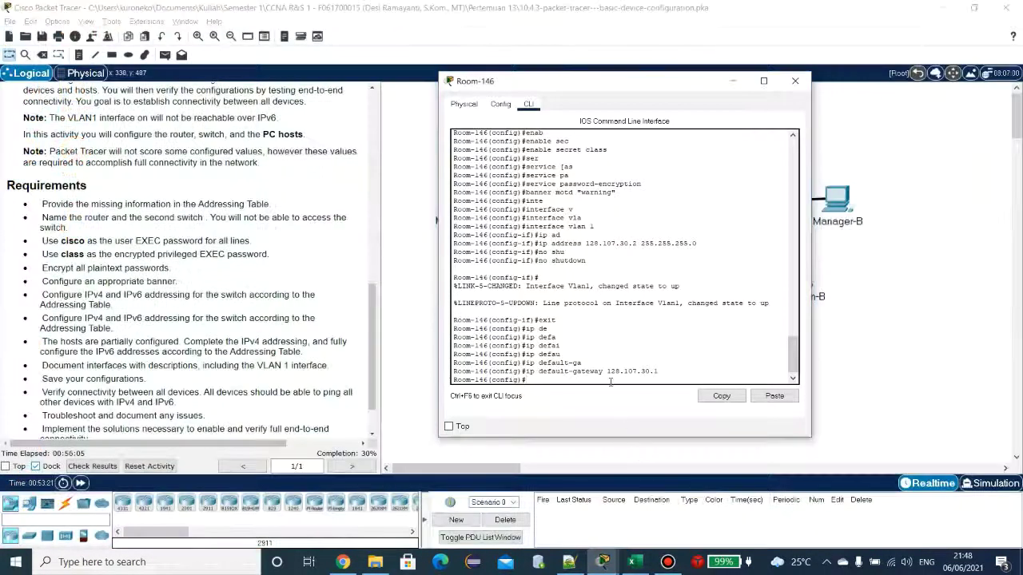
{"action": "mouse_move", "coordinate": [638, 567]}
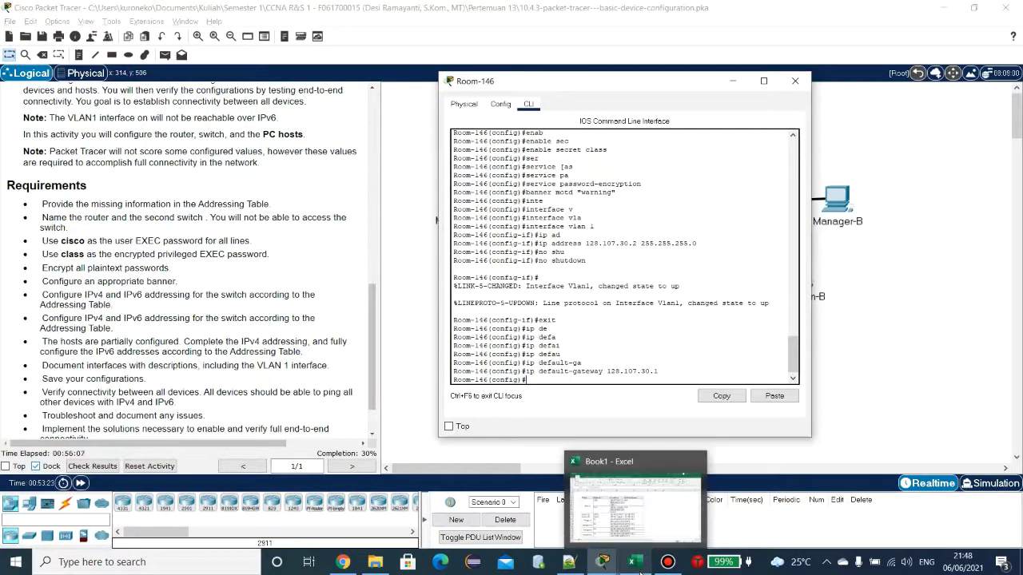
{"action": "mouse_move", "coordinate": [602, 563]}
{"action": "left_click", "coordinate": [628, 495]}
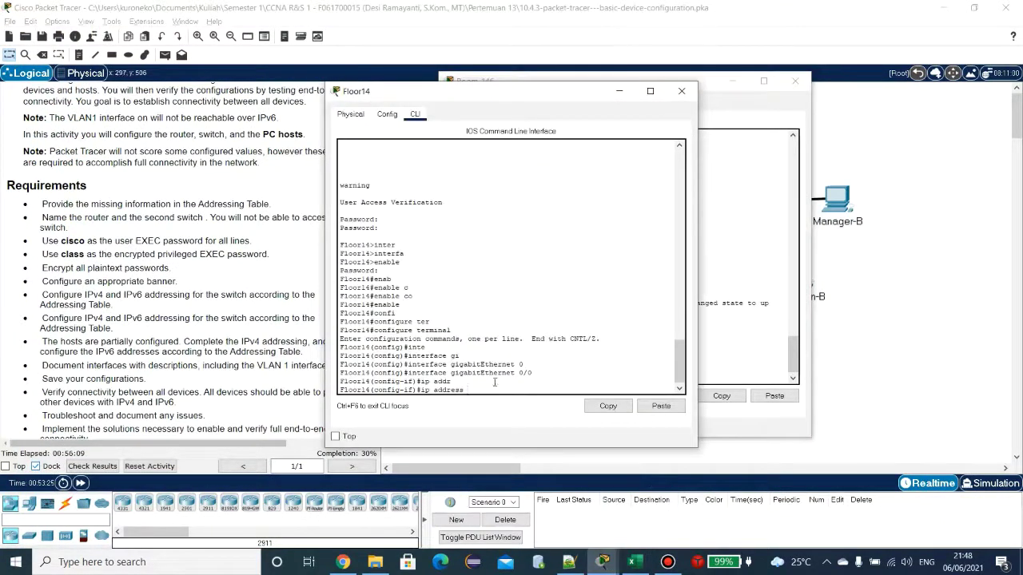
Step: Assign G0/0 the address 128.107.20.1 255.255.255.0, checking it against the addressing table
{"action": "type", "text": "128."}
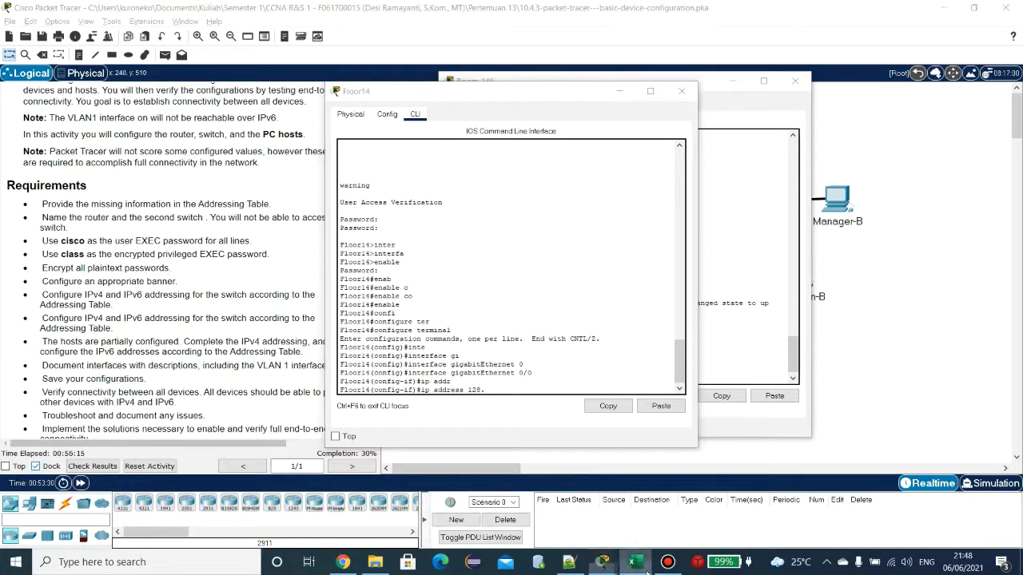
{"action": "left_click", "coordinate": [634, 562]}
{"action": "left_click", "coordinate": [643, 569]}
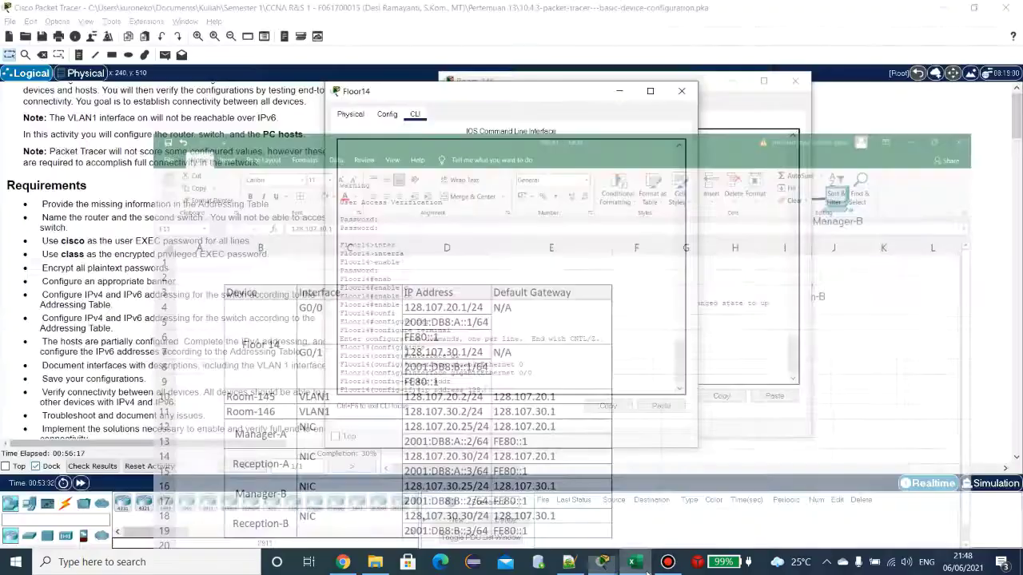
{"action": "type", "text": "8.107"}
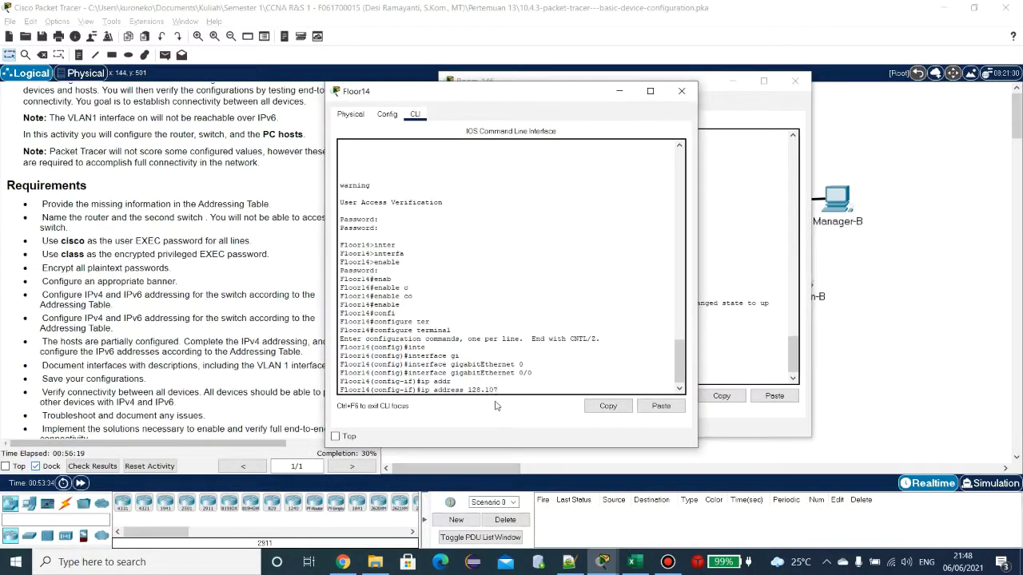
{"action": "type", "text": ".20.1 2"}
{"action": "type", "text": ".255.255.0"}
{"action": "left_click", "coordinate": [631, 563]}
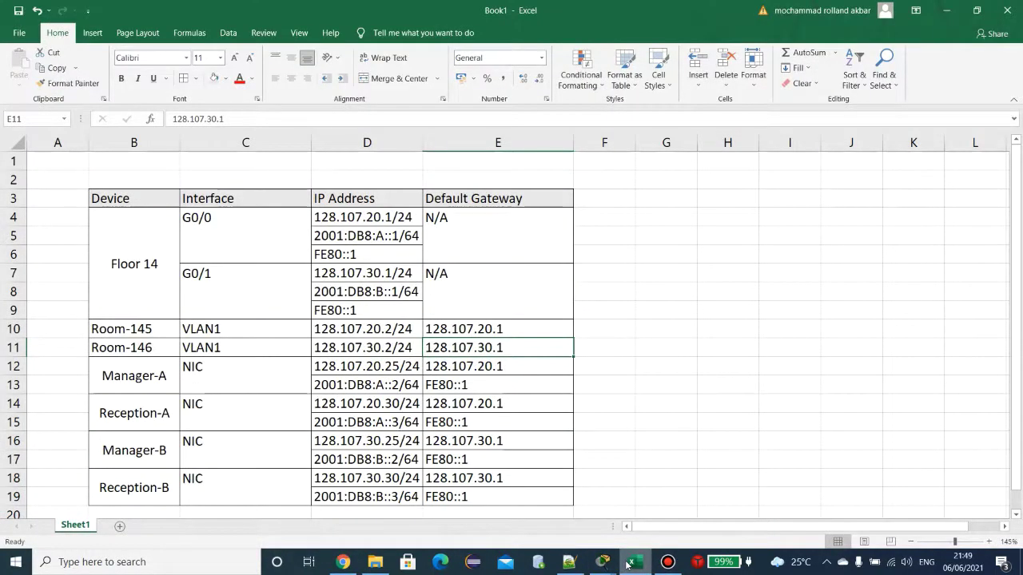
{"action": "left_click", "coordinate": [629, 563]}
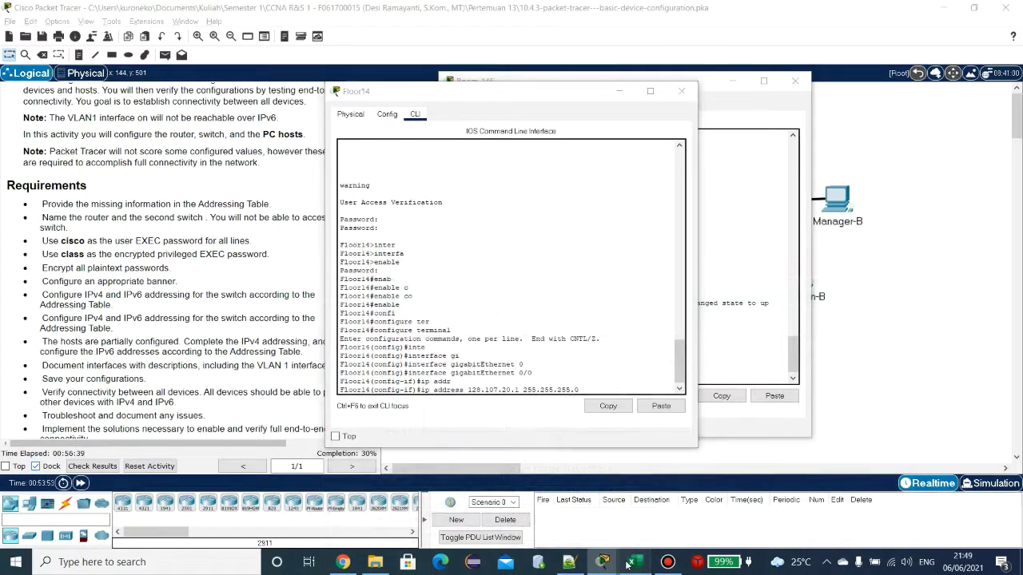
{"action": "left_click", "coordinate": [629, 563]}
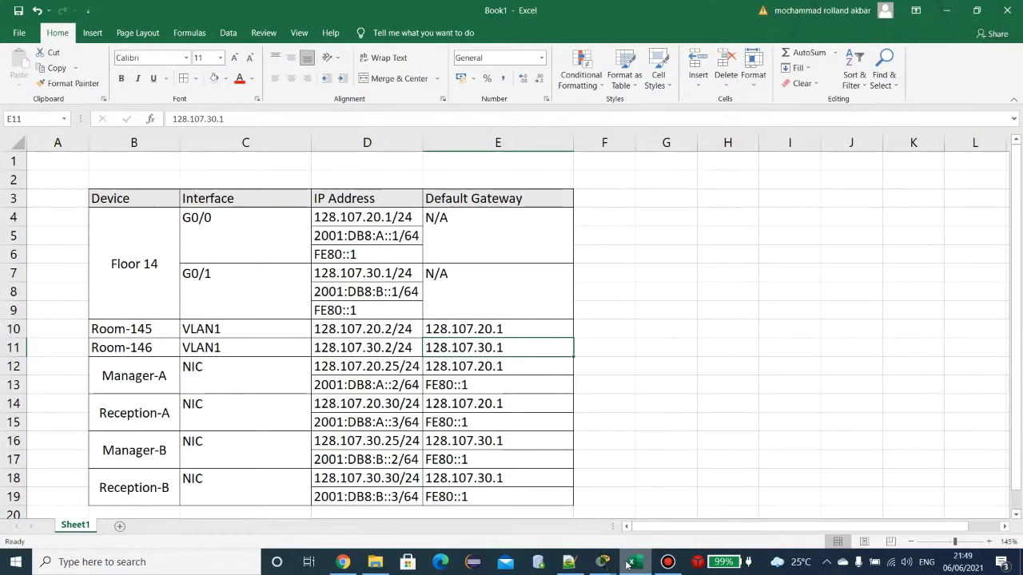
{"action": "left_click", "coordinate": [628, 563]}
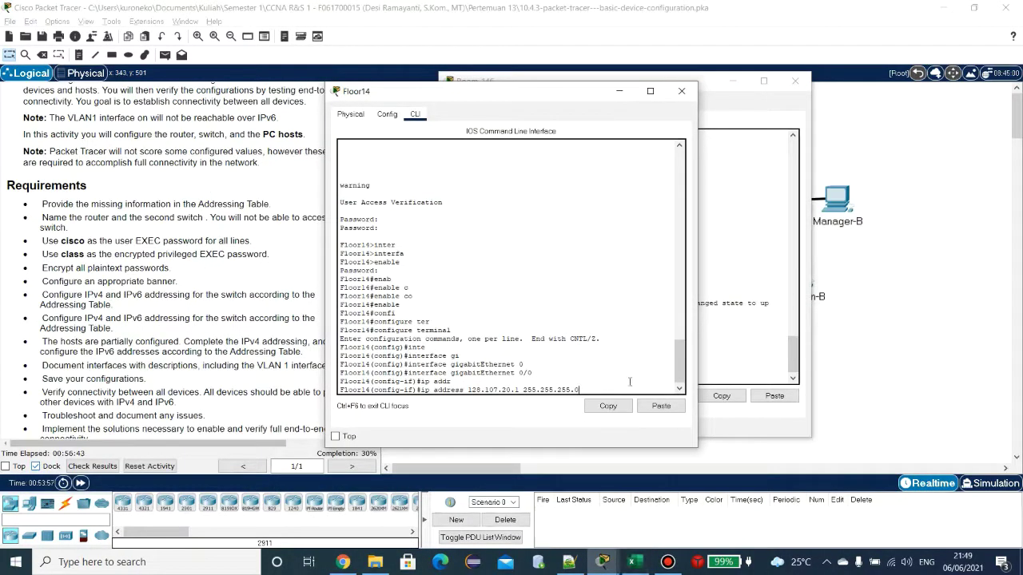
{"action": "key", "text": "Return"}
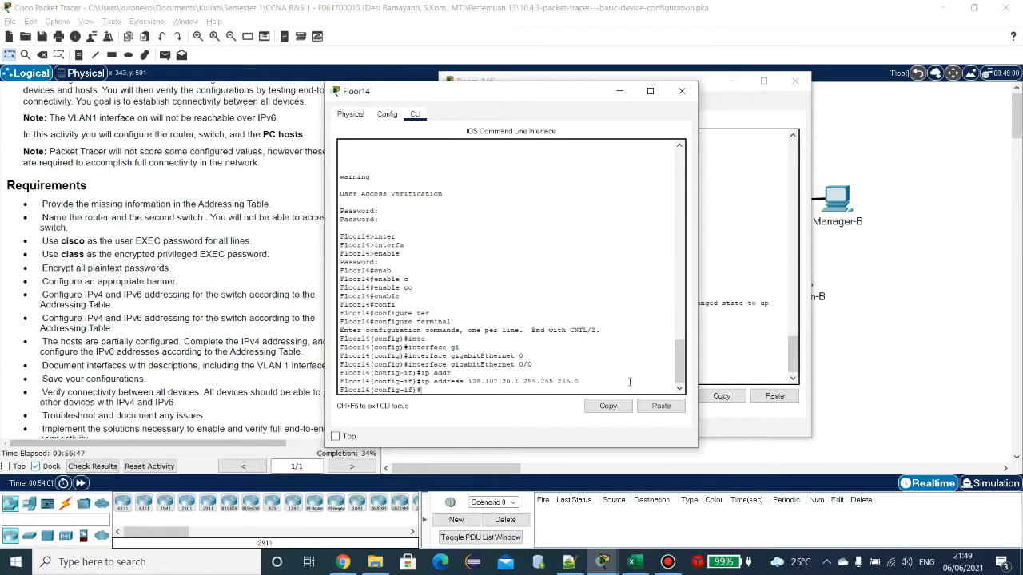
Step: Type no shutdown, then begin an ipv6 address command for G0/0 and check the table
{"action": "type", "text": "no sh"}
{"action": "key", "text": "Tab"}
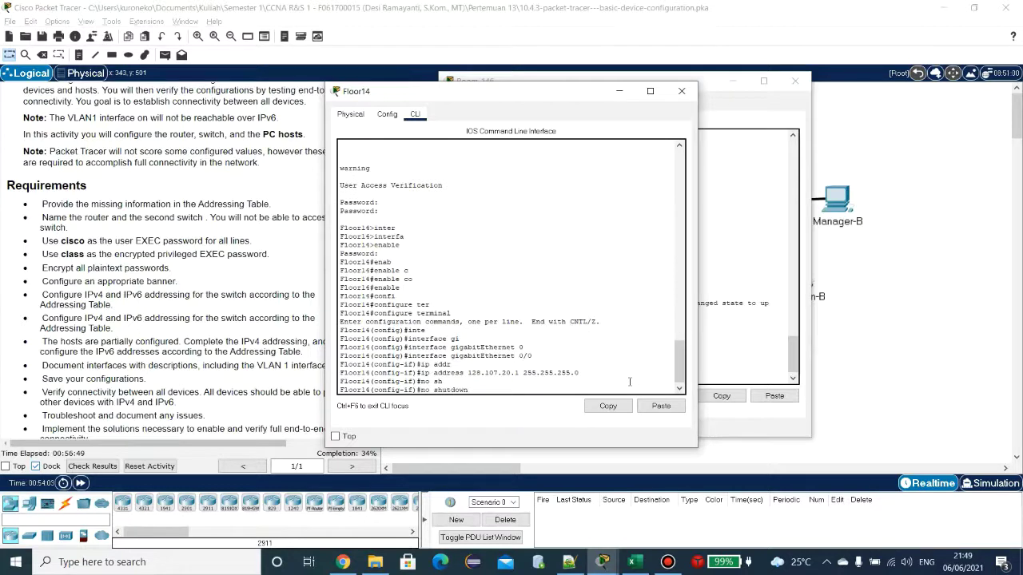
{"action": "key", "text": "BackSpace"}
{"action": "key", "text": "BackSpace"}
{"action": "key", "text": "BackSpace"}
{"action": "key", "text": "BackSpace"}
{"action": "key", "text": "BackSpace"}
{"action": "key", "text": "BackSpace"}
{"action": "key", "text": "BackSpace"}
{"action": "key", "text": "BackSpace"}
{"action": "key", "text": "BackSpace"}
{"action": "key", "text": "BackSpace"}
{"action": "key", "text": "BackSpace"}
{"action": "key", "text": "BackSpace"}
{"action": "type", "text": "ipv6 ad"}
{"action": "key", "text": "Tab"}
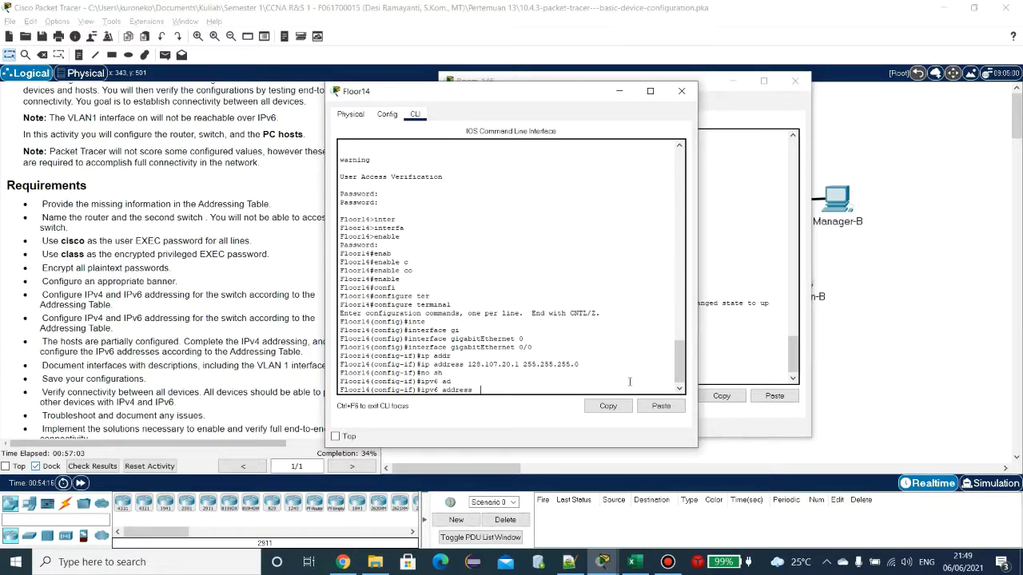
{"action": "left_click", "coordinate": [631, 562]}
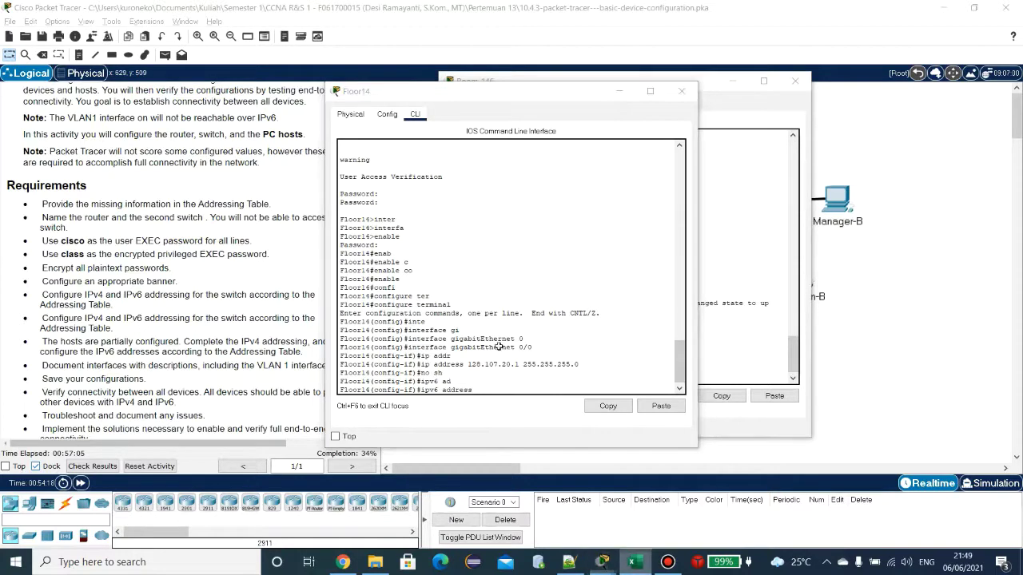
Step: Copy 2001:DB8:A::1/64 from cell D5 and enter it as Floor14 G0/0's IPv6 address
{"action": "double_click", "coordinate": [371, 236]}
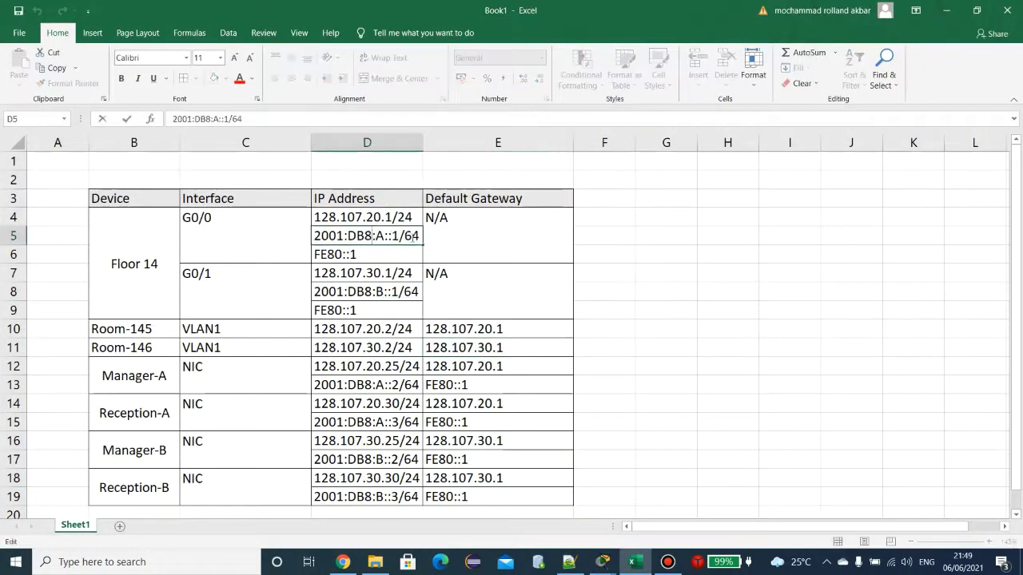
{"action": "left_click_drag", "start_coordinate": [419, 235], "coordinate": [313, 235]}
{"action": "key", "text": "ctrl+c"}
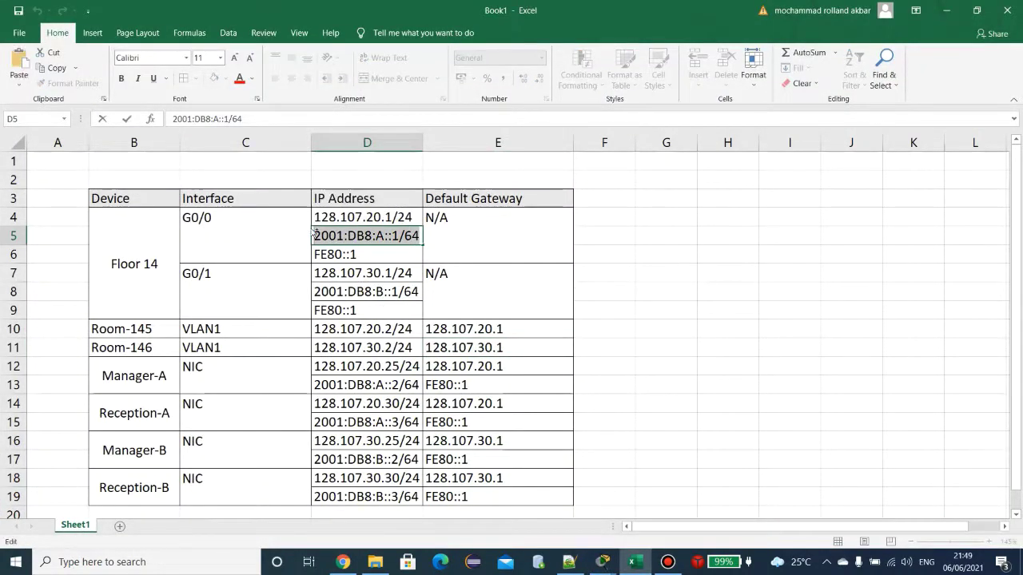
{"action": "mouse_move", "coordinate": [603, 562]}
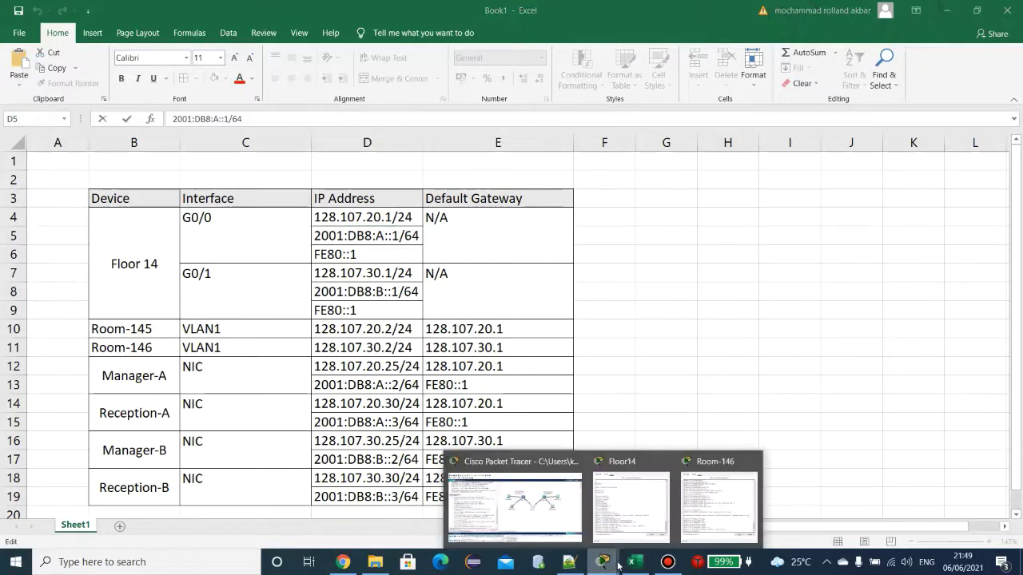
{"action": "left_click", "coordinate": [661, 505]}
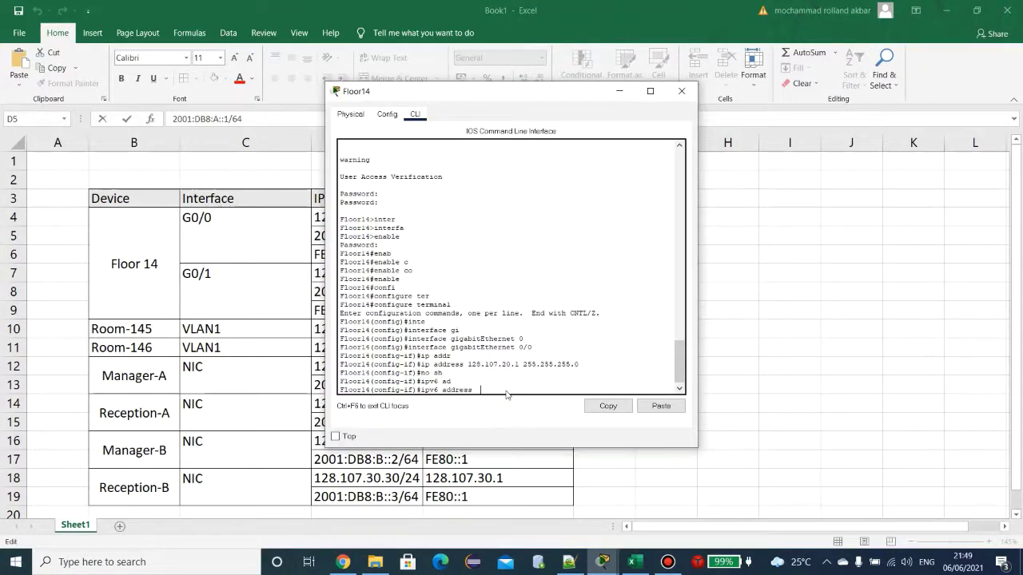
{"action": "right_click", "coordinate": [507, 390]}
{"action": "left_click", "coordinate": [540, 411]}
{"action": "key", "text": "Left"}
{"action": "key", "text": "Left"}
{"action": "key", "text": "Left"}
{"action": "key", "text": "BackSpace"}
{"action": "key", "text": "BackSpace"}
{"action": "key", "text": "Return"}
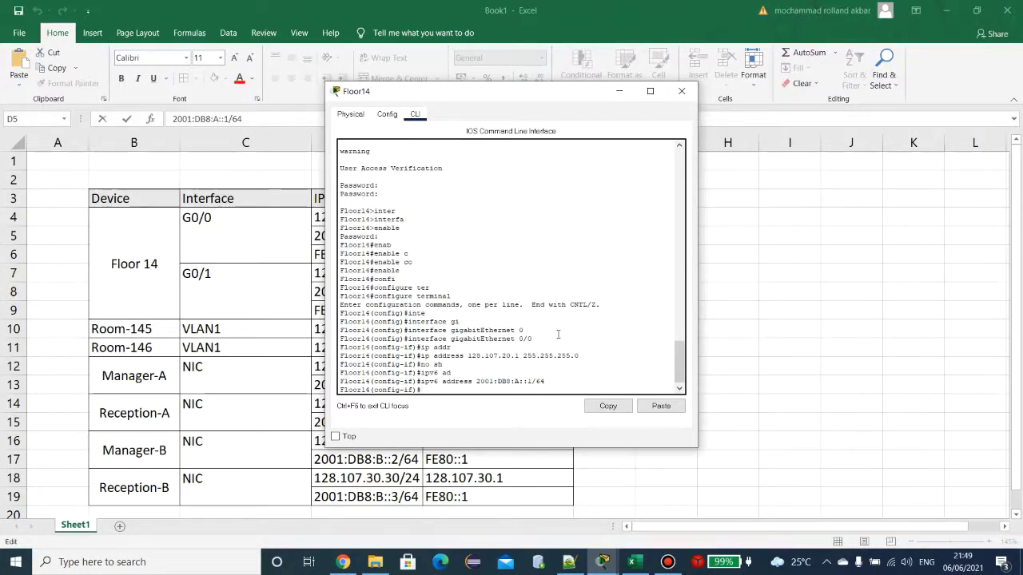
Step: Add the link-local address FE80::1 to Floor14's G0/0
{"action": "type", "text": "ipv6 ad"}
{"action": "key", "text": "Tab"}
{"action": "type", "text": "F"}
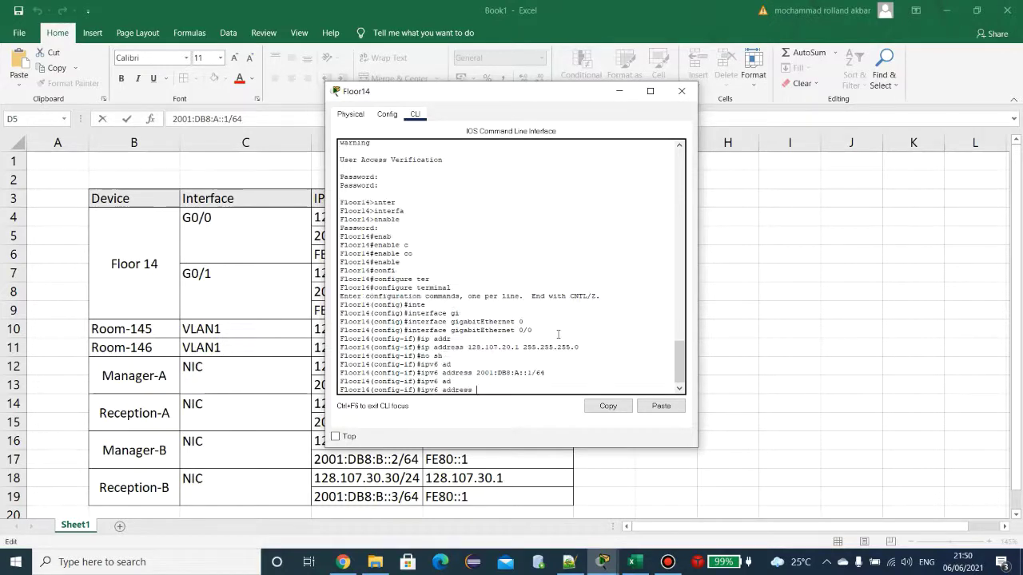
{"action": "type", "text": "E80"}
{"action": "key", "text": "BackSpace"}
{"action": "type", "text": "0::1 link"}
{"action": "key", "text": "Tab"}
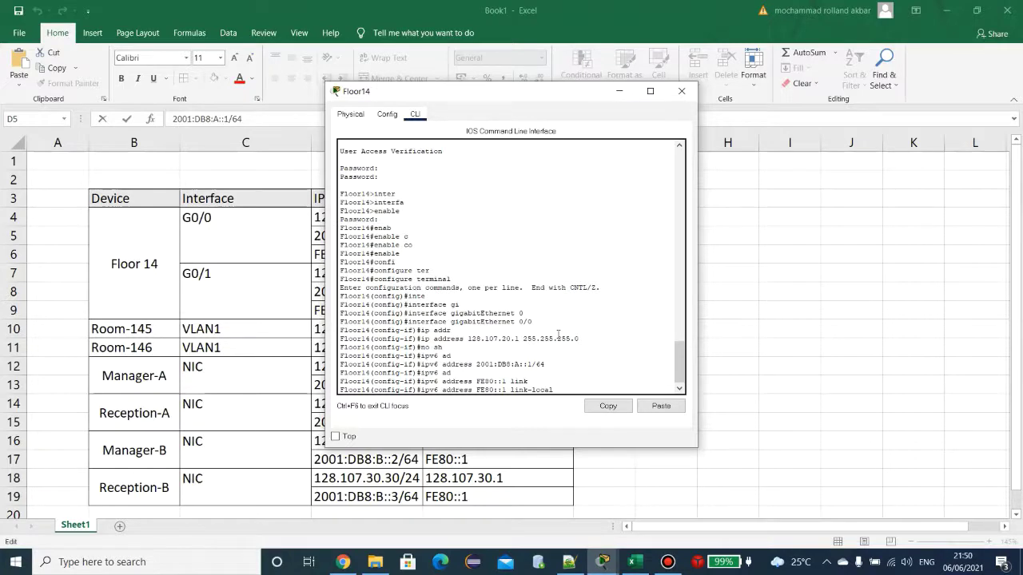
{"action": "key", "text": "Return"}
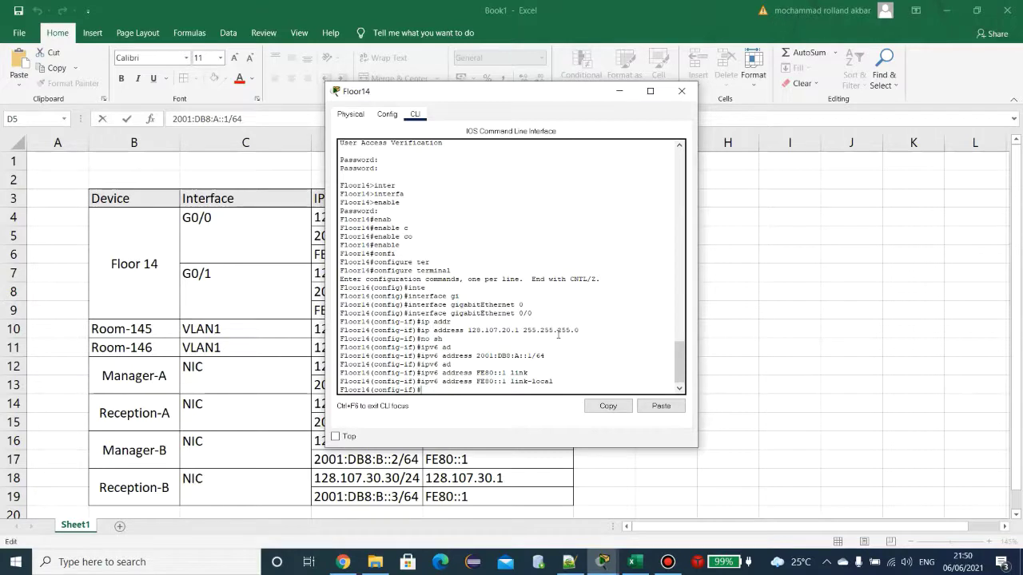
Step: Bring G0/0 up with no shutdown and exit to global configuration
{"action": "type", "text": "no shutdown"}
{"action": "key", "text": "Return"}
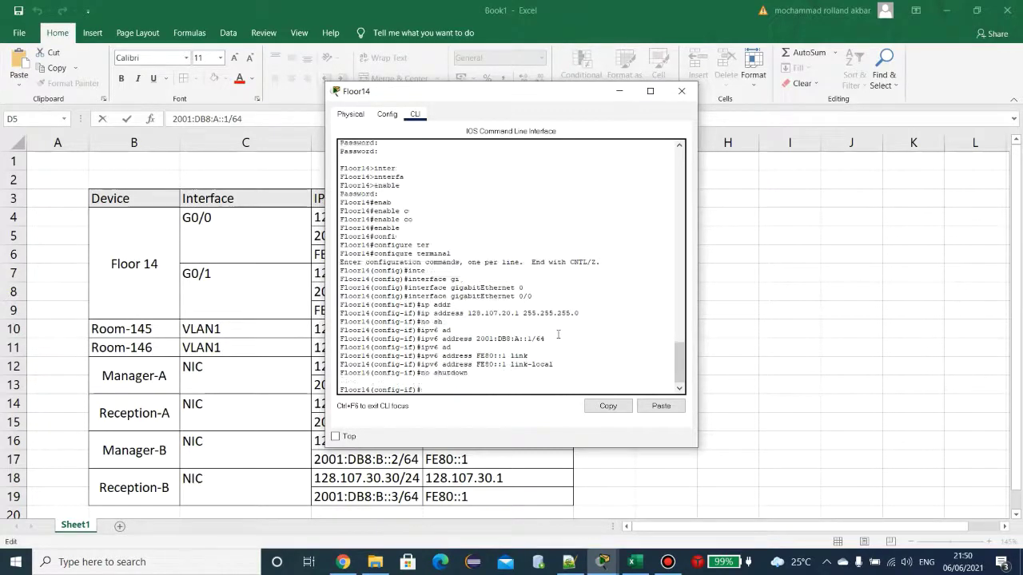
{"action": "key", "text": "Return"}
{"action": "type", "text": "e"}
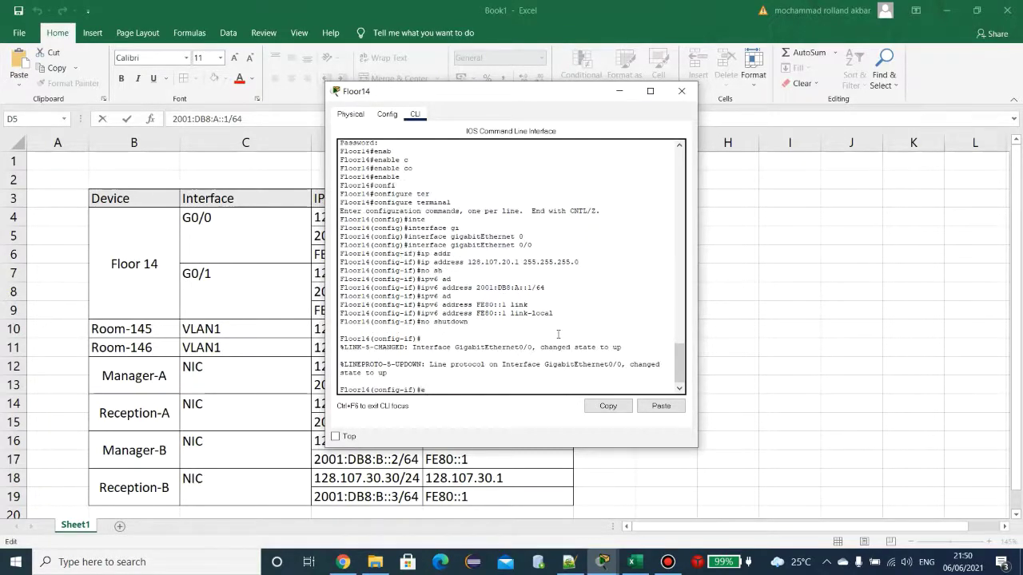
{"action": "type", "text": "xit"}
{"action": "key", "text": "Return"}
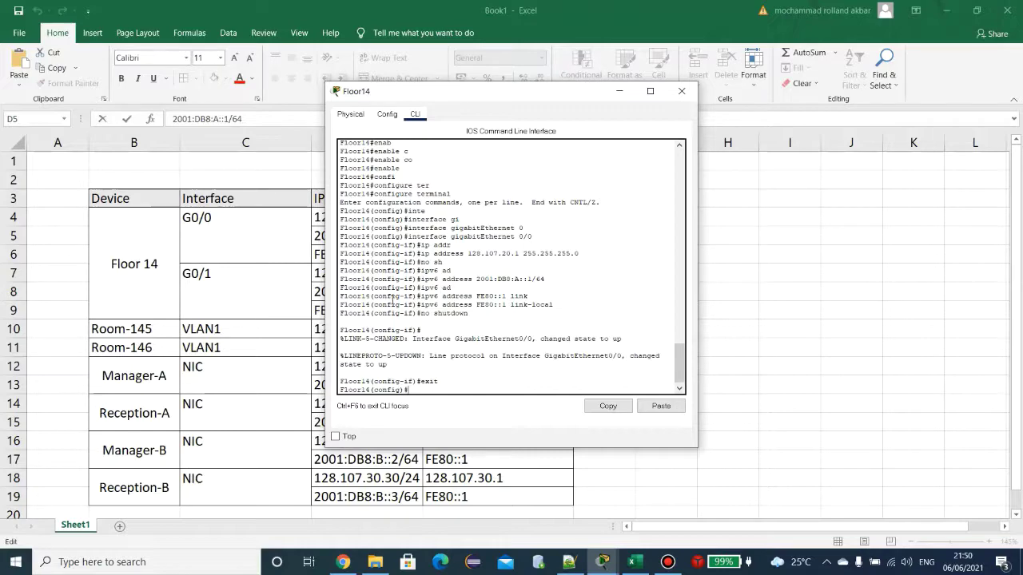
Step: Check the topology's green Floor14–Room-145 link and 42% completion, glancing at the addressing table
{"action": "mouse_move", "coordinate": [603, 562]}
{"action": "left_click", "coordinate": [532, 531]}
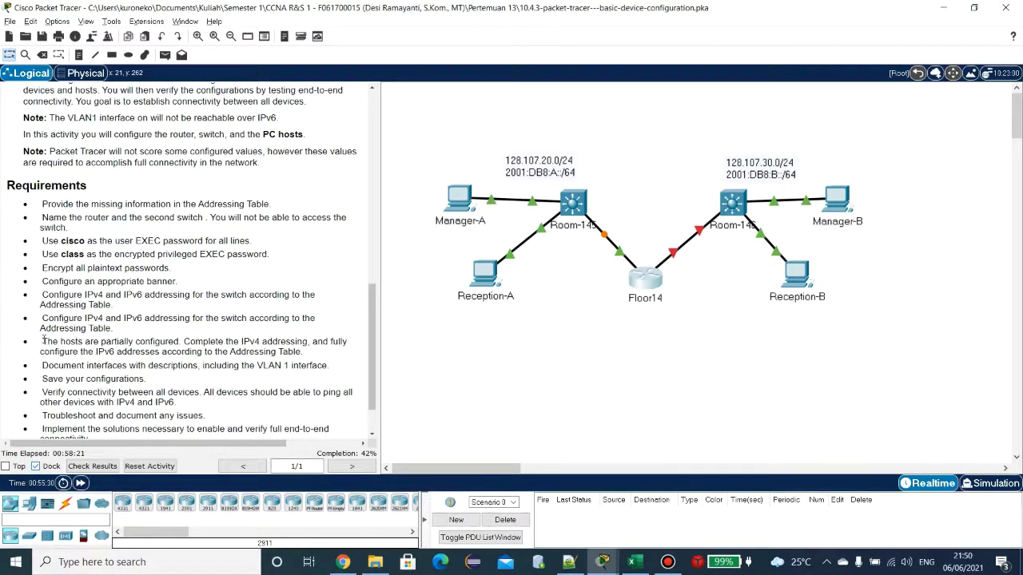
{"action": "scroll", "coordinate": [44, 341], "scroll_direction": "down", "scroll_amount": 1}
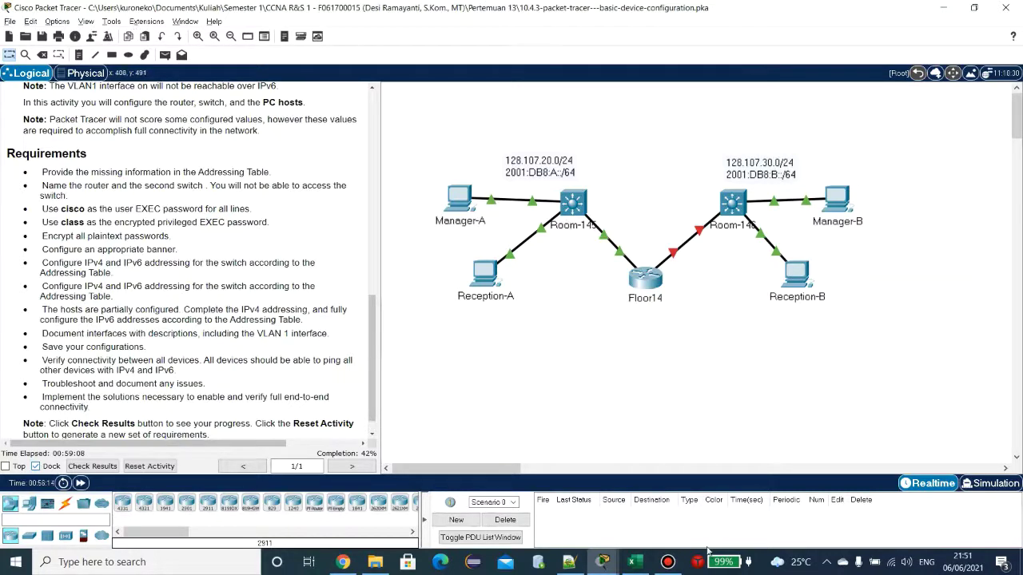
{"action": "left_click", "coordinate": [633, 562]}
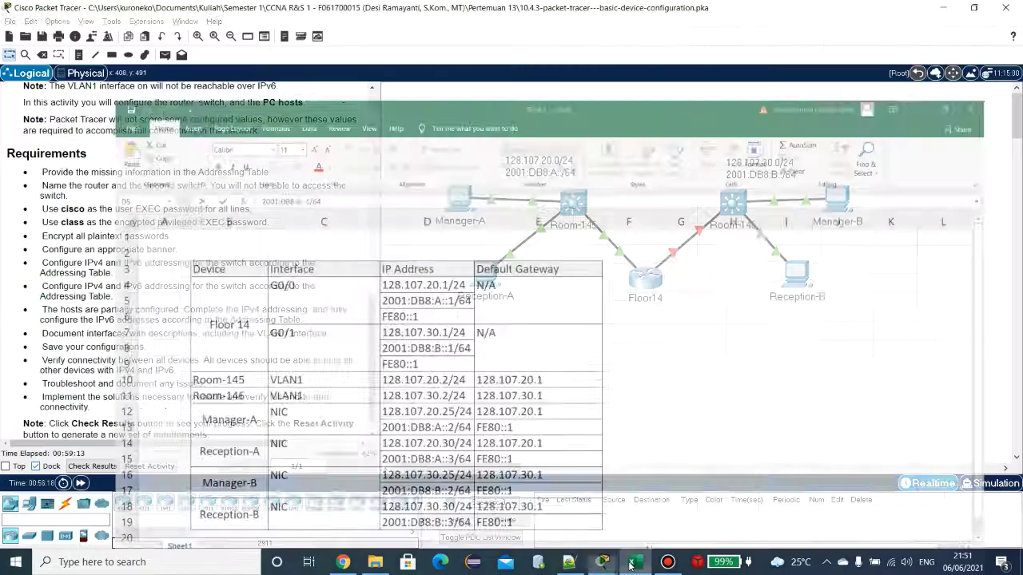
{"action": "left_click", "coordinate": [630, 564]}
Step: Switch Floor14's configuration to interface GigabitEthernet 0/1
{"action": "mouse_move", "coordinate": [609, 565]}
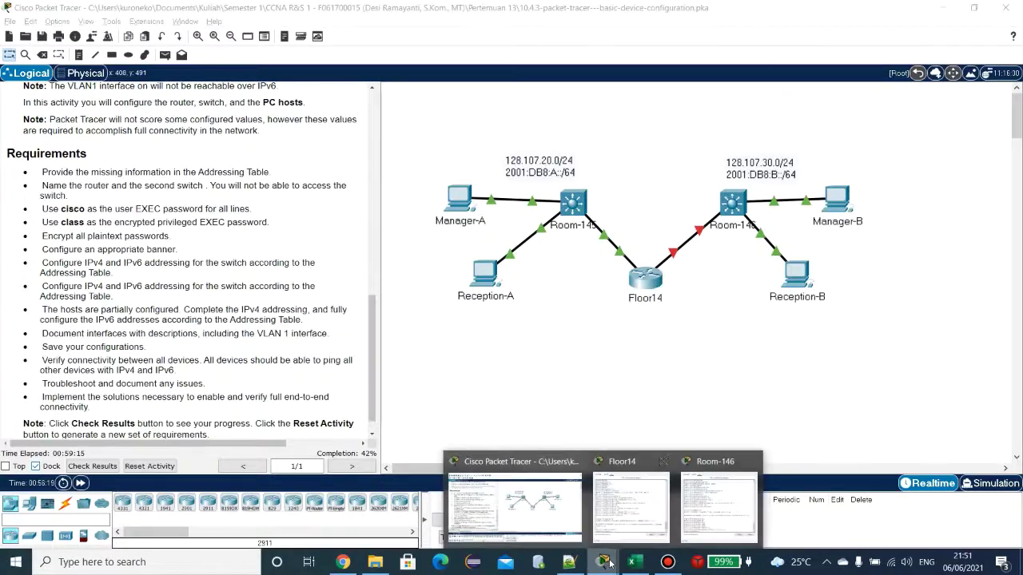
{"action": "left_click", "coordinate": [628, 488]}
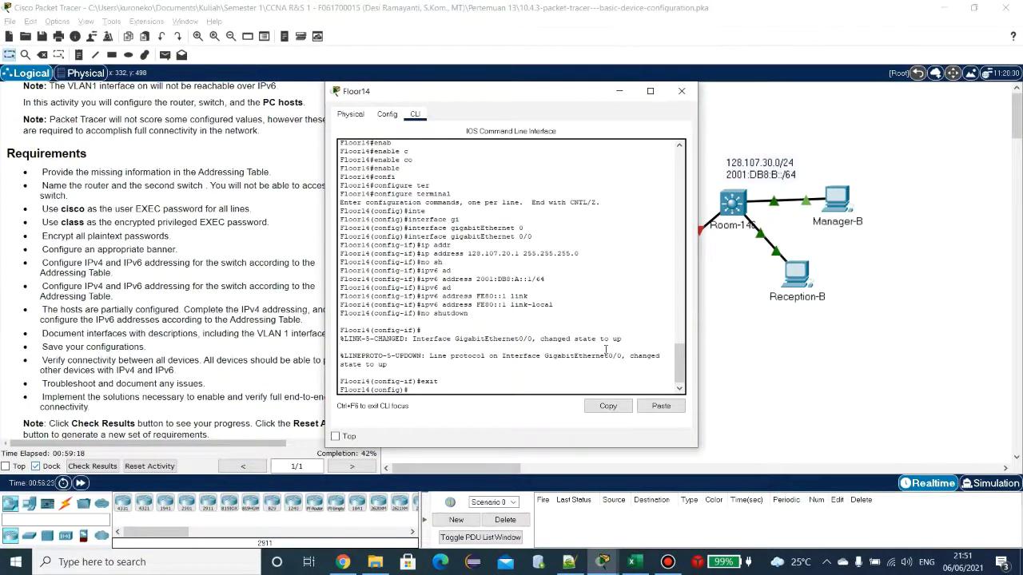
{"action": "key", "text": "Up"}
{"action": "key", "text": "Up"}
{"action": "key", "text": "Up"}
{"action": "key", "text": "Up"}
{"action": "key", "text": "Up"}
{"action": "key", "text": "Up"}
{"action": "key", "text": "Up"}
{"action": "key", "text": "Up"}
{"action": "key", "text": "Up"}
{"action": "key", "text": "Up"}
{"action": "key", "text": "Up"}
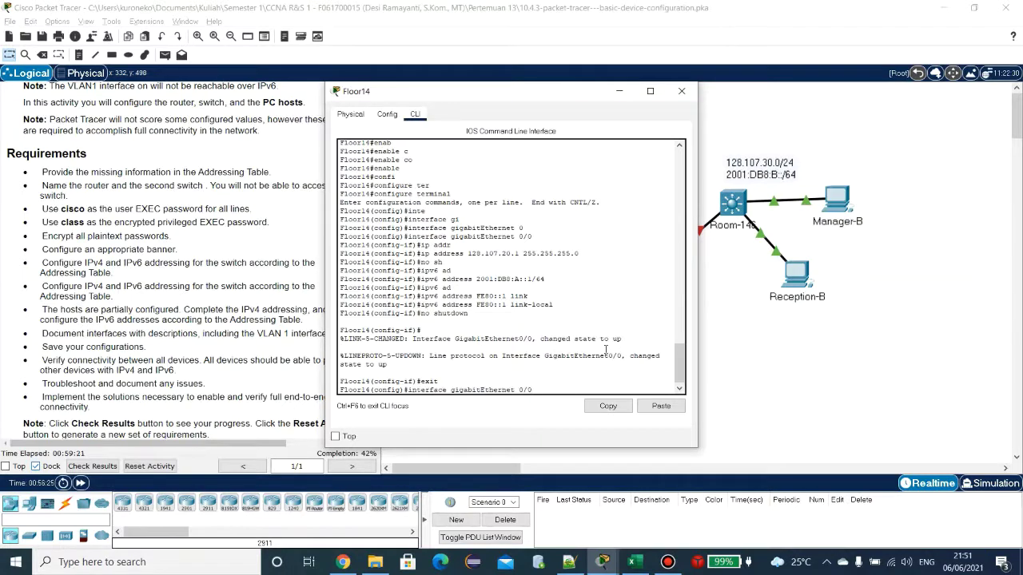
{"action": "key", "text": "BackSpace"}
{"action": "type", "text": "1"}
{"action": "key", "text": "Return"}
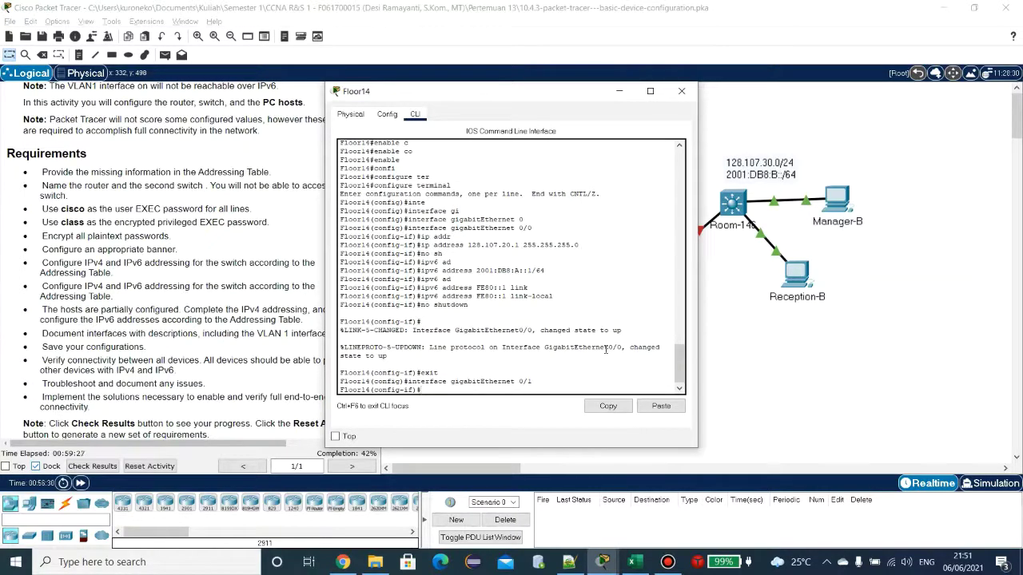
Step: Assign G0/1 the IPv4 address 128.107.30.1 255.255.255.0
{"action": "key", "text": "Up"}
{"action": "key", "text": "Up"}
{"action": "key", "text": "Up"}
{"action": "key", "text": "Up"}
{"action": "key", "text": "Up"}
{"action": "key", "text": "Up"}
{"action": "key", "text": "Up"}
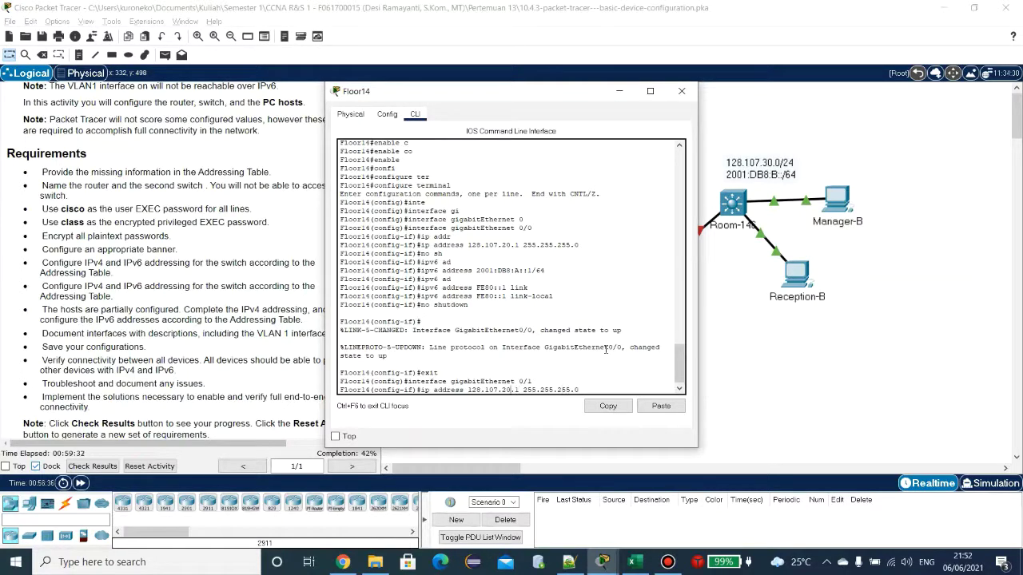
{"action": "left_click", "coordinate": [640, 565]}
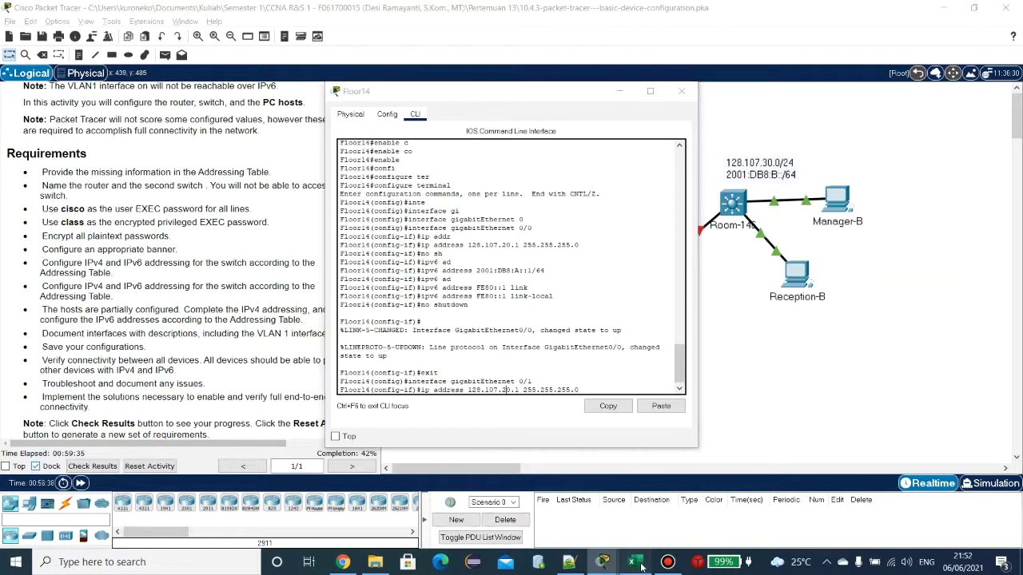
{"action": "key", "text": "alt+Tab"}
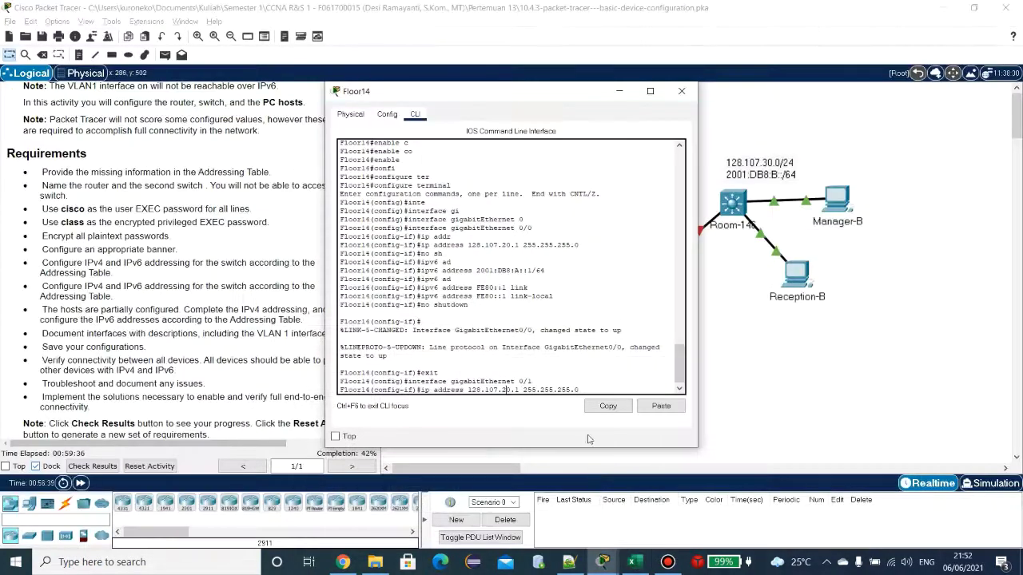
{"action": "key", "text": "BackSpace"}
{"action": "type", "text": "3"}
{"action": "key", "text": "Return"}
Step: Give G0/1 the IPv6 address 2001:DB8:B::1/64, as listed in cell D8
{"action": "key", "text": "Up"}
{"action": "key", "text": "Up"}
{"action": "key", "text": "Up"}
{"action": "key", "text": "Up"}
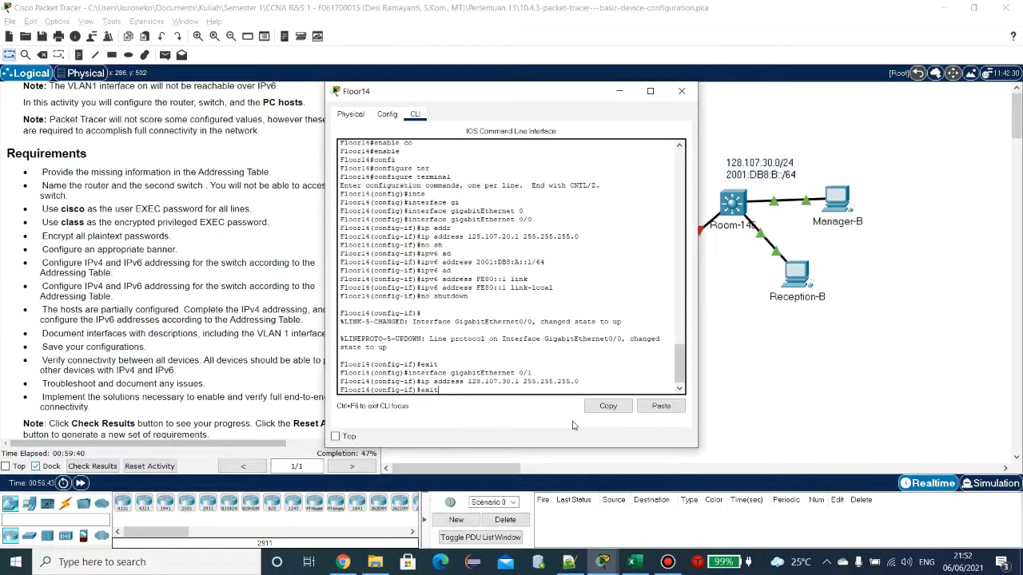
{"action": "key", "text": "Up"}
{"action": "key", "text": "Up"}
{"action": "key", "text": "Left"}
{"action": "left_click", "coordinate": [642, 565]}
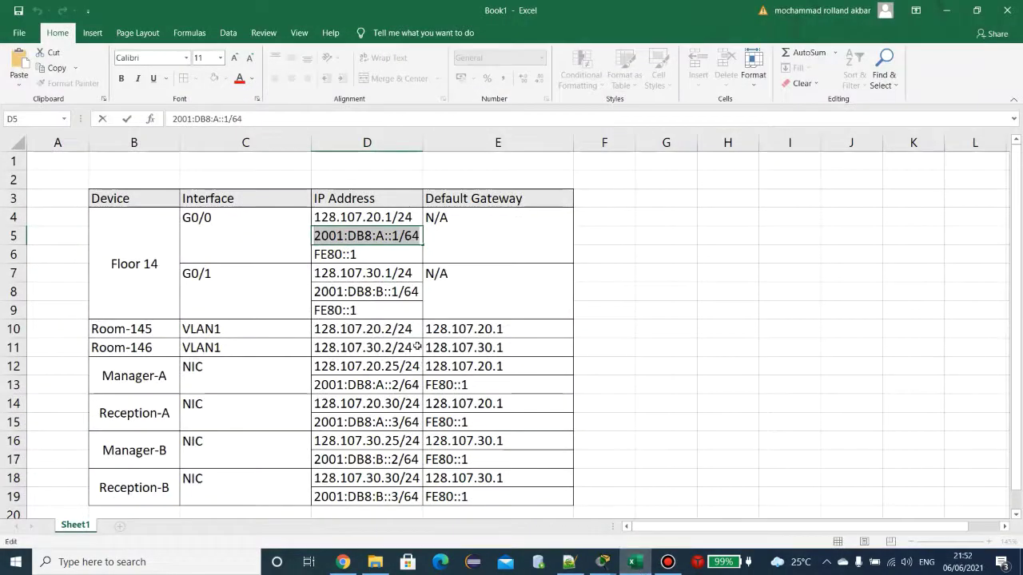
{"action": "left_click", "coordinate": [389, 297]}
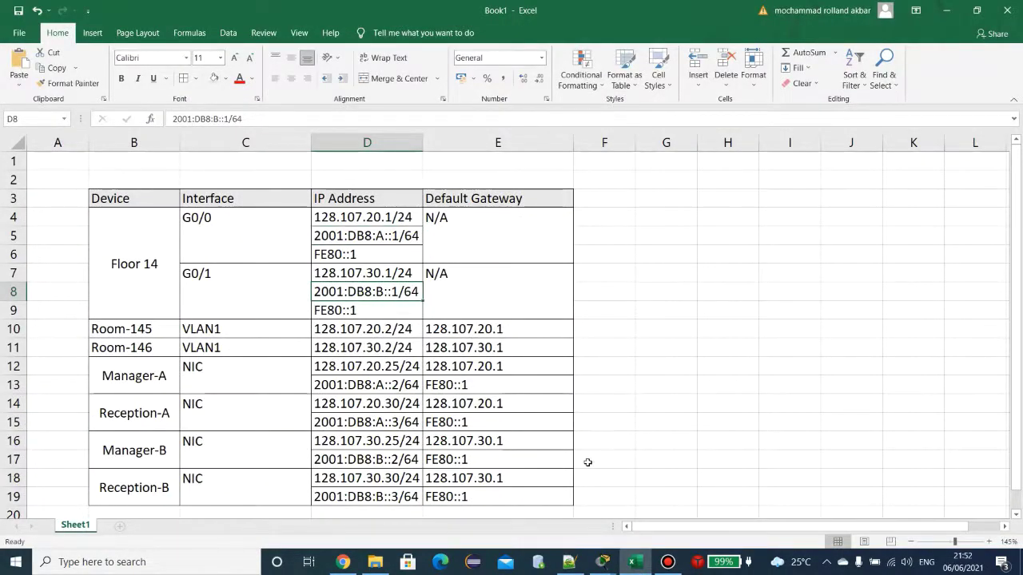
{"action": "left_click", "coordinate": [642, 566]}
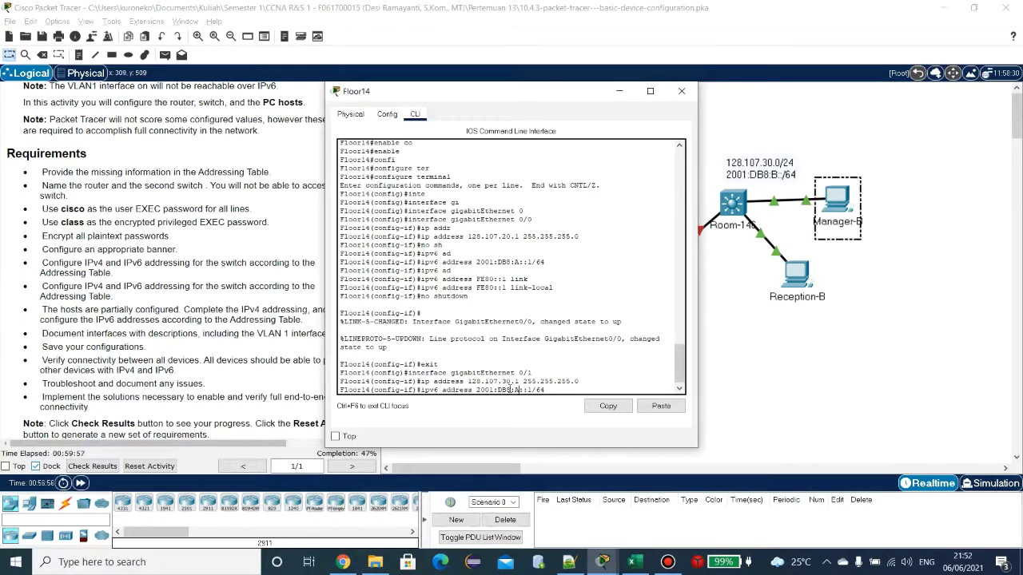
{"action": "key", "text": "BackSpace"}
{"action": "type", "text": "B"}
{"action": "key", "text": "Return"}
Step: Add link-local FE80::1 to G0/1, bring the interface up, and exit it
{"action": "key", "text": "Up"}
{"action": "key", "text": "Up"}
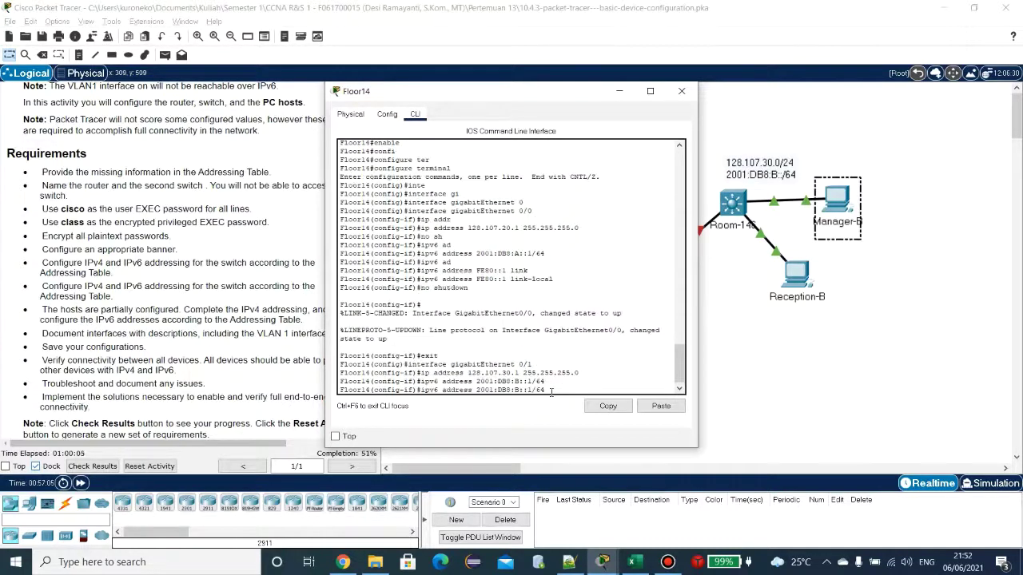
{"action": "key", "text": "Up"}
{"action": "key", "text": "Up"}
{"action": "key", "text": "Up"}
{"action": "key", "text": "Up"}
{"action": "key", "text": "Return"}
{"action": "key", "text": "Up"}
{"action": "key", "text": "Up"}
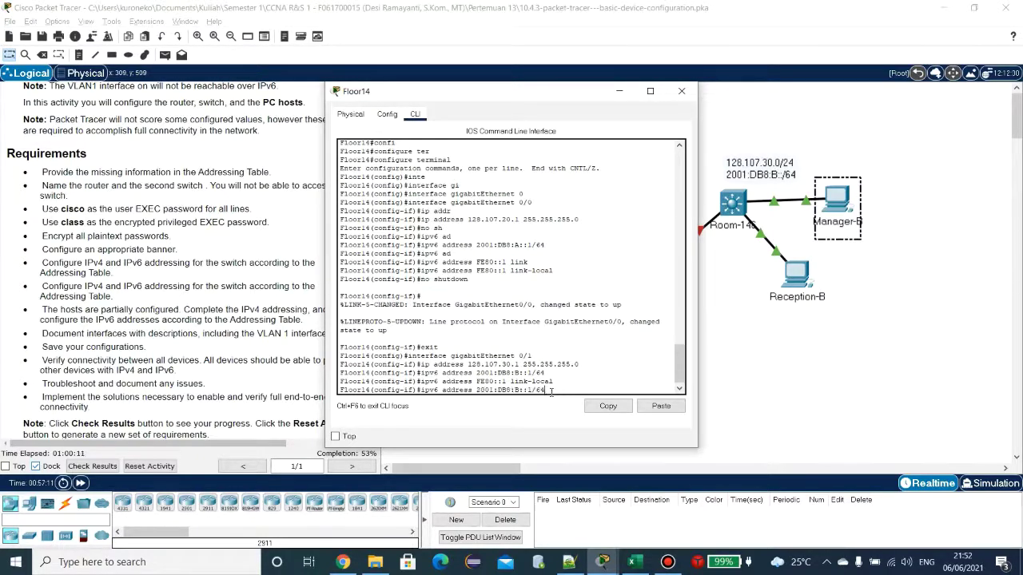
{"action": "key", "text": "Up"}
{"action": "key", "text": "Up"}
{"action": "key", "text": "Up"}
{"action": "key", "text": "Up"}
{"action": "key", "text": "Return"}
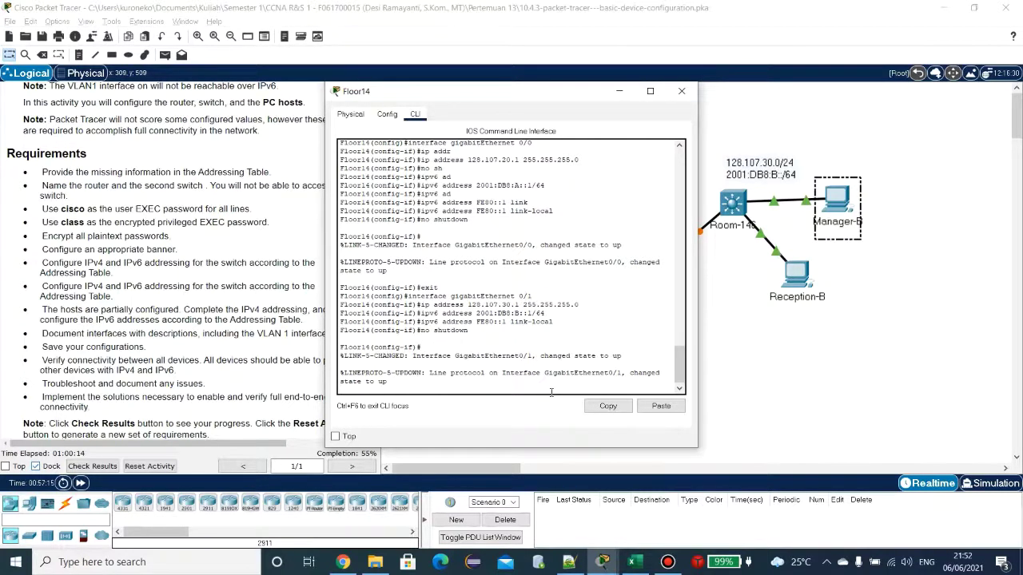
{"action": "key", "text": "Return"}
{"action": "type", "text": "exit"}
{"action": "key", "text": "Return"}
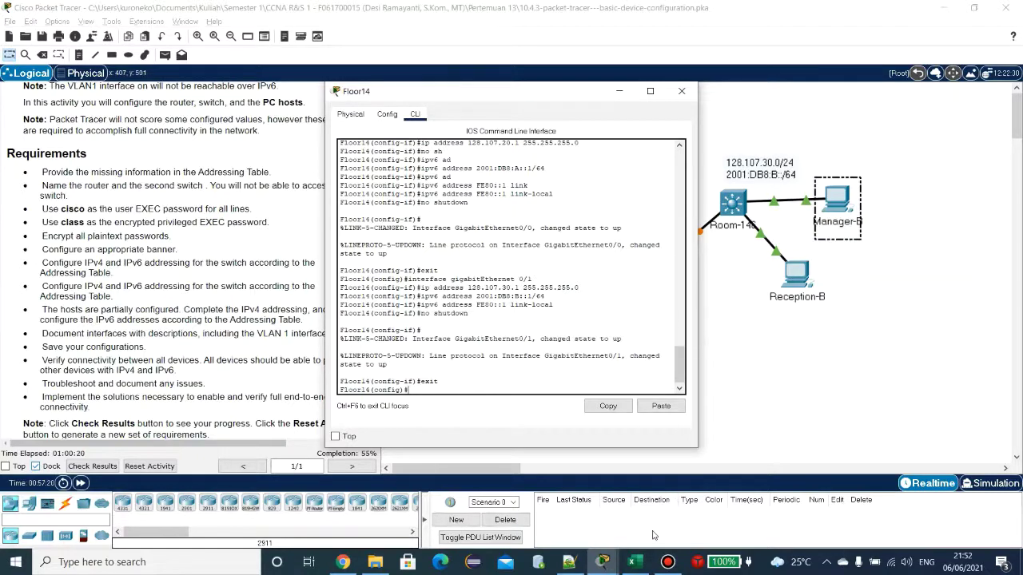
{"action": "left_click", "coordinate": [636, 561]}
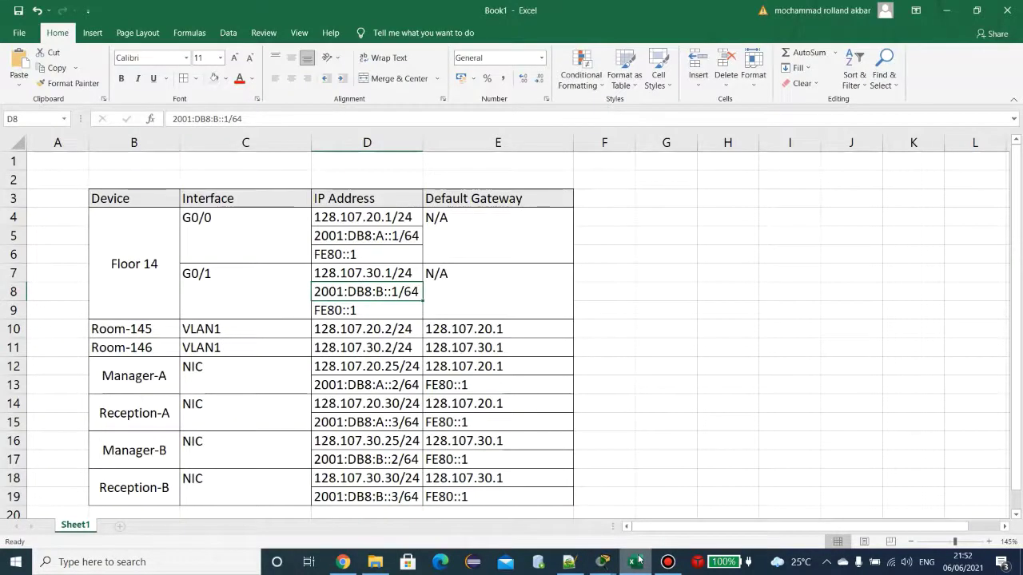
Step: Open the Room-146 switch's CLI and enter interface VLAN 1
{"action": "left_click", "coordinate": [636, 561]}
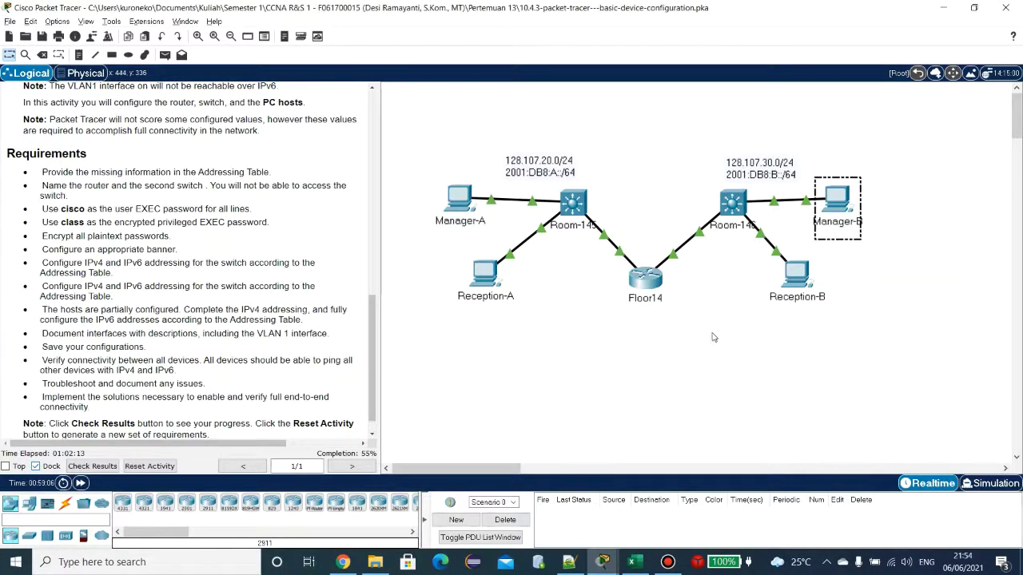
{"action": "left_click", "coordinate": [735, 213]}
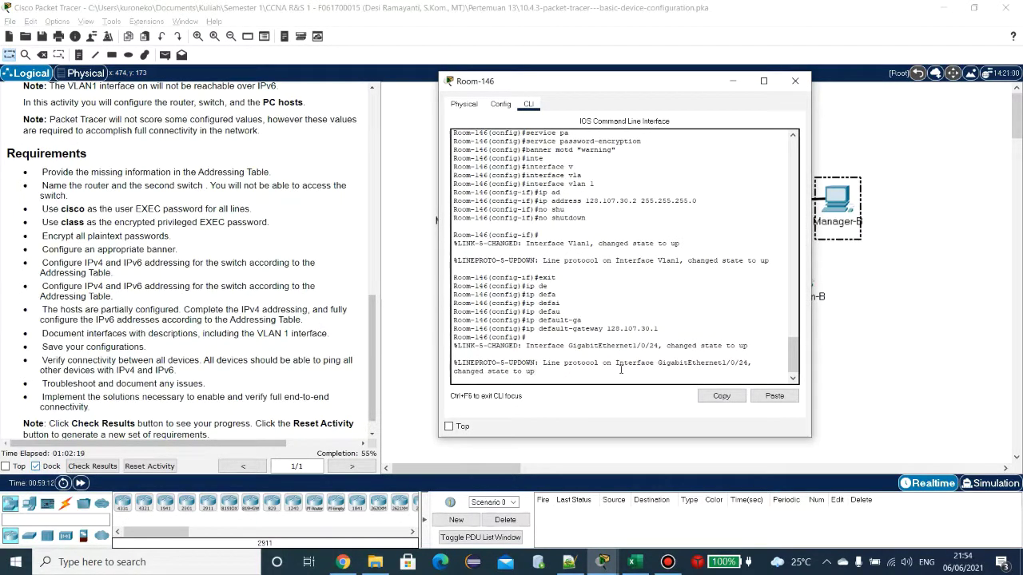
{"action": "key", "text": "Return"}
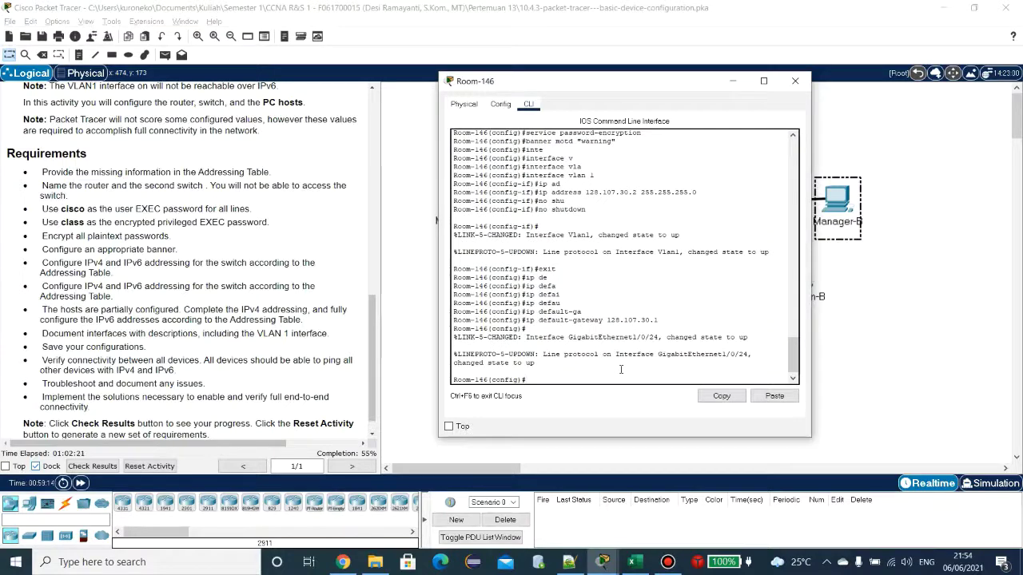
{"action": "type", "text": "inte"}
{"action": "key", "text": "Tab"}
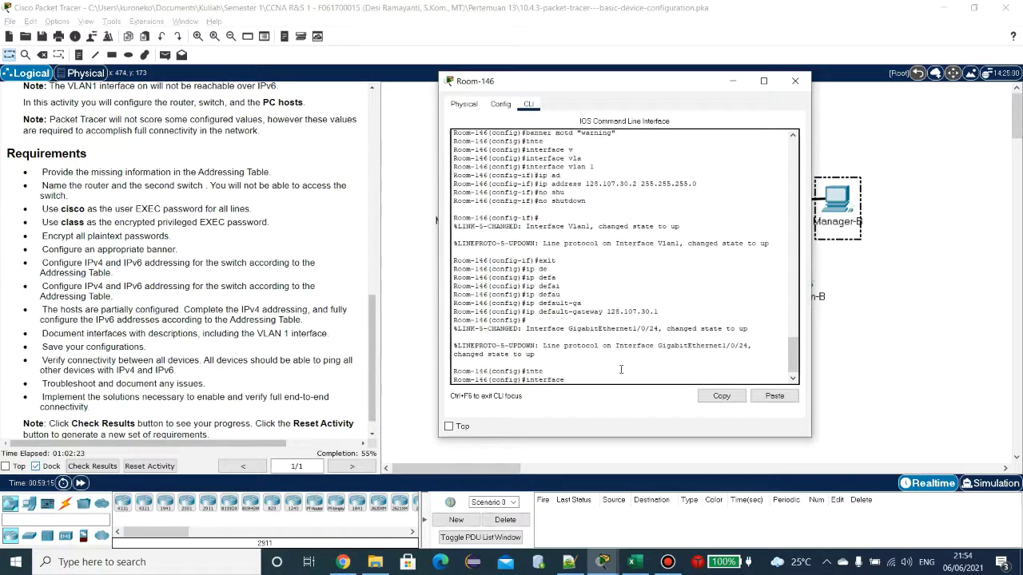
{"action": "type", "text": "vla"}
{"action": "key", "text": "Tab"}
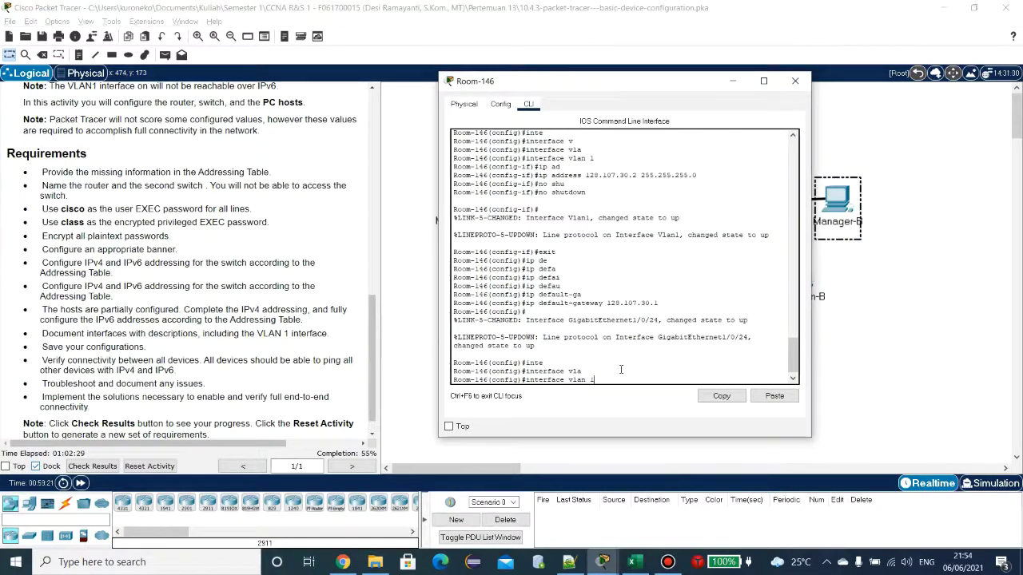
{"action": "key", "text": "Return"}
Step: Address VLAN 1 as 128.107.30.15 255.255.255.0, correcting a mistyped host number
{"action": "type", "text": "ip"}
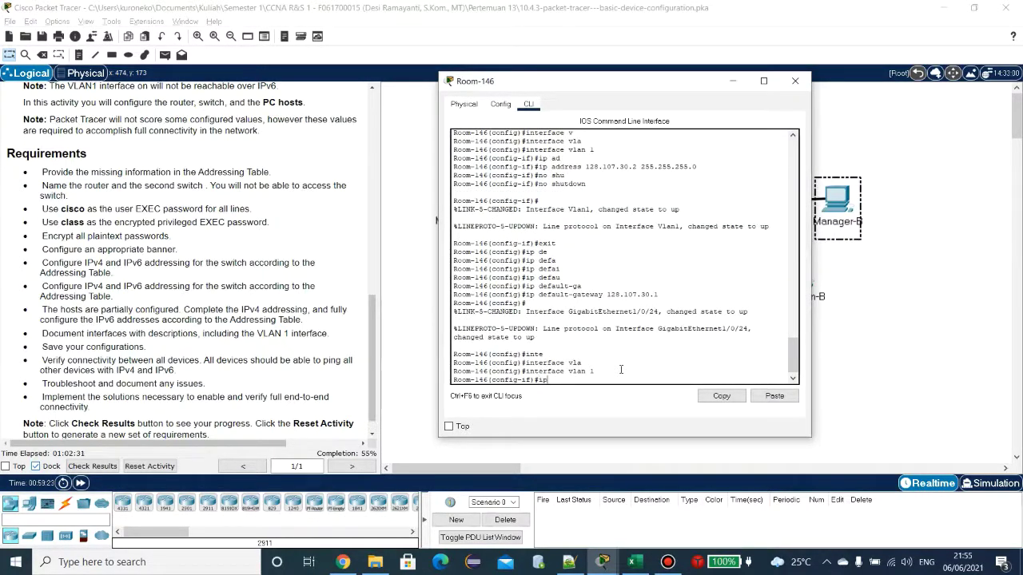
{"action": "key", "text": "Tab"}
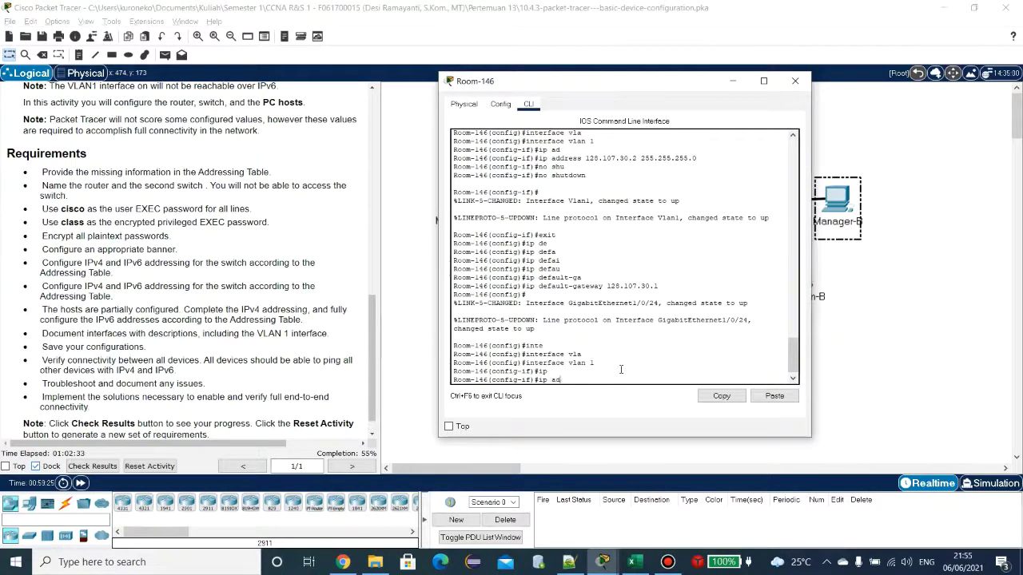
{"action": "type", "text": "ad"}
{"action": "key", "text": "Tab"}
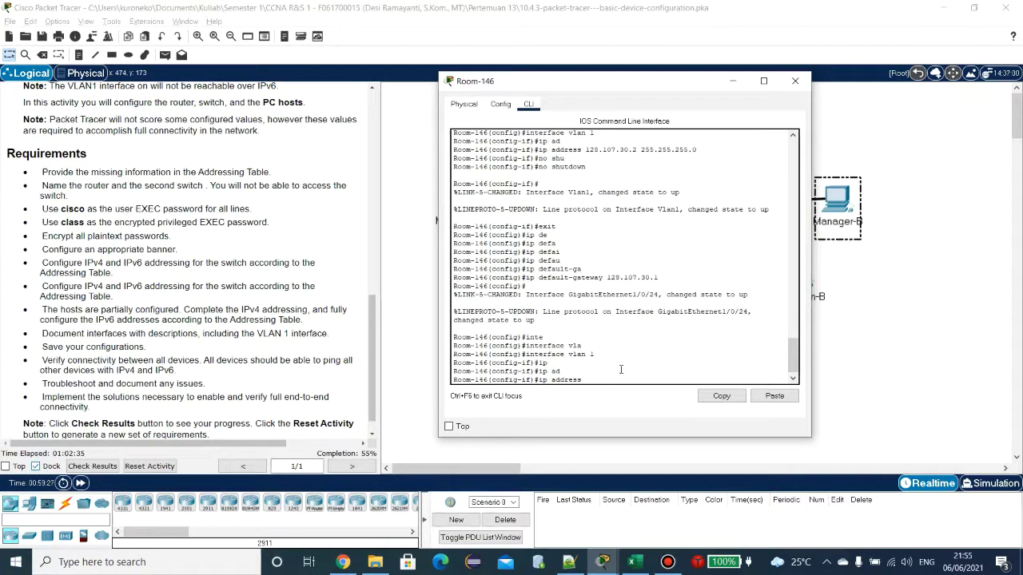
{"action": "left_click", "coordinate": [634, 563]}
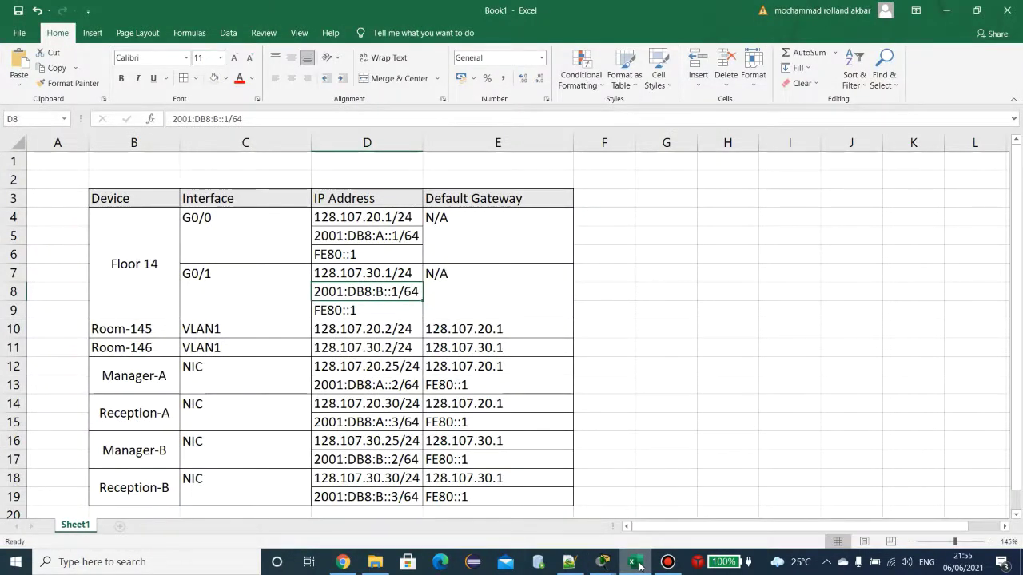
{"action": "left_click", "coordinate": [637, 564]}
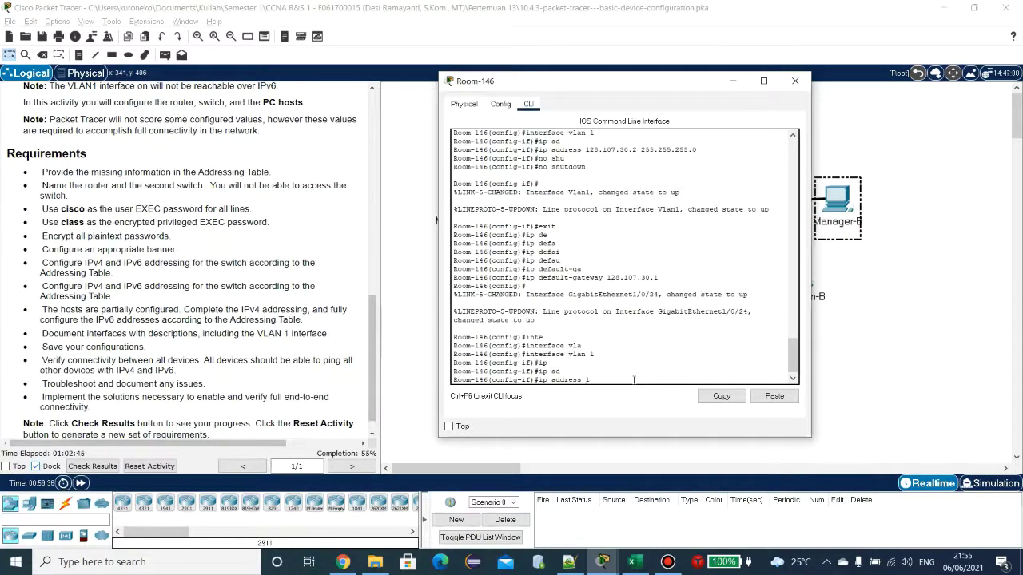
{"action": "type", "text": "8.107"}
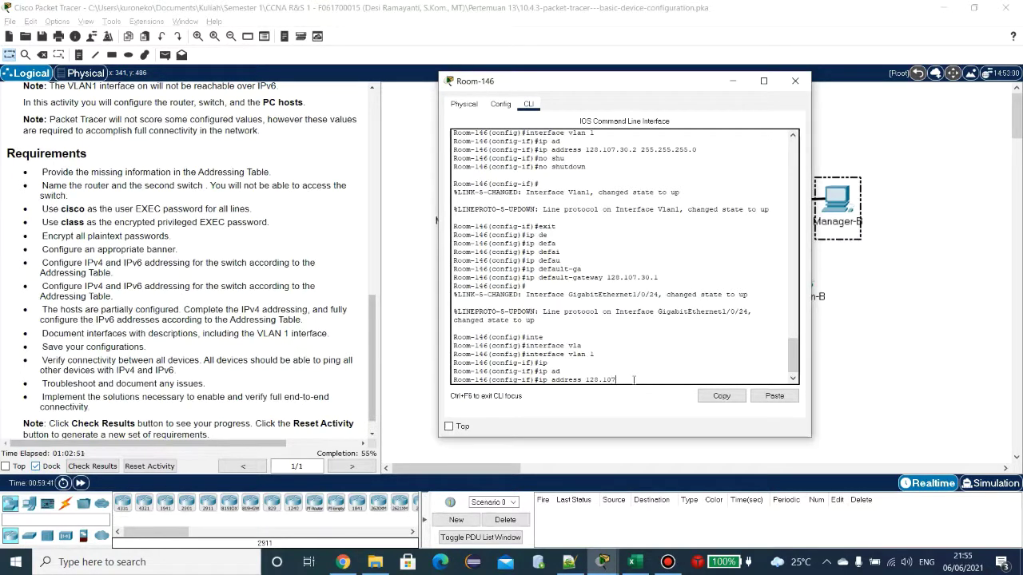
{"action": "type", "text": ".30"}
{"action": "type", "text": ".10 255."}
{"action": "type", "text": "255.255.0"}
{"action": "key", "text": "Return"}
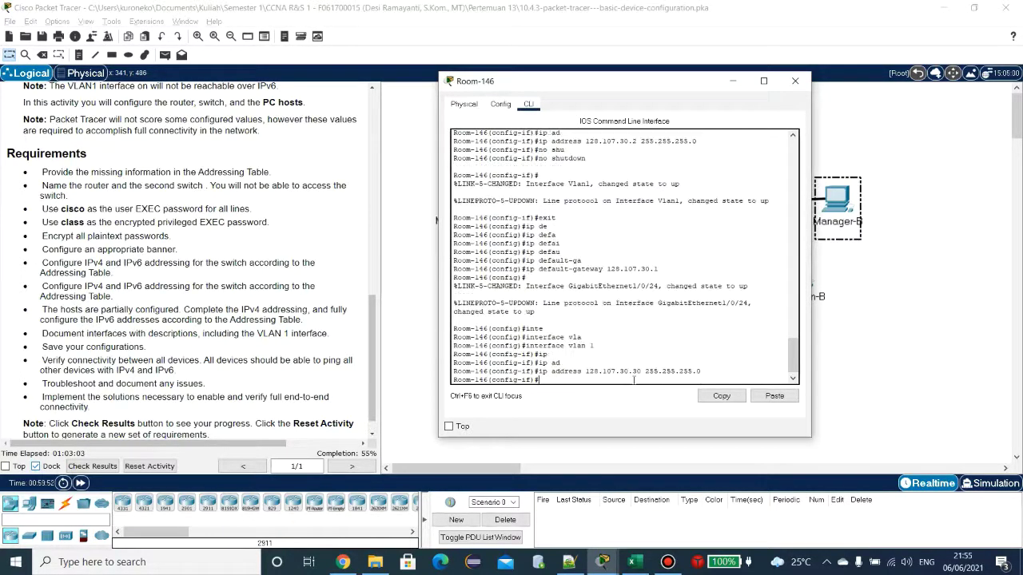
{"action": "key", "text": "Up"}
{"action": "key", "text": "Delete"}
{"action": "key", "text": "Delete"}
{"action": "type", "text": "15"}
{"action": "key", "text": "Return"}
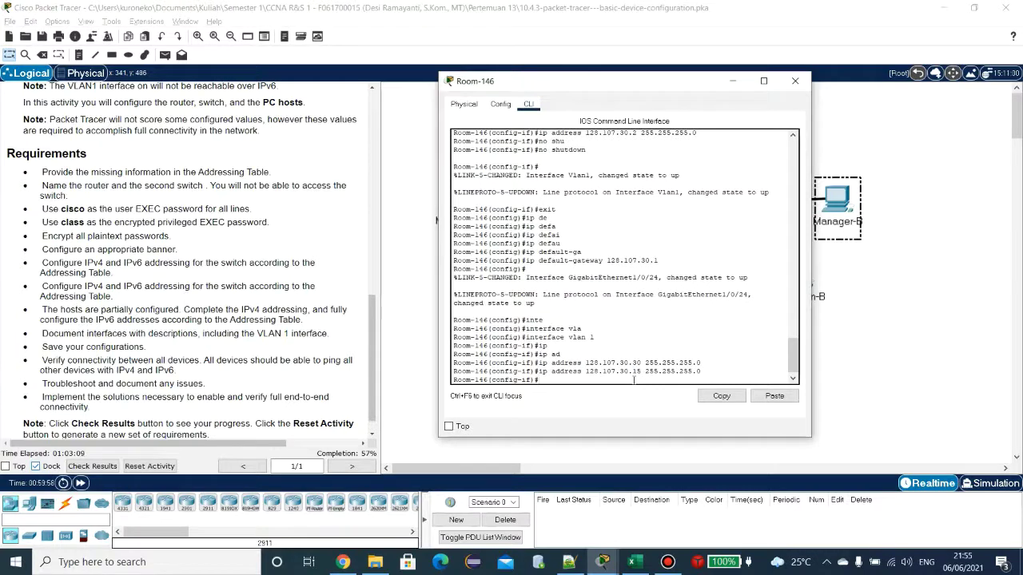
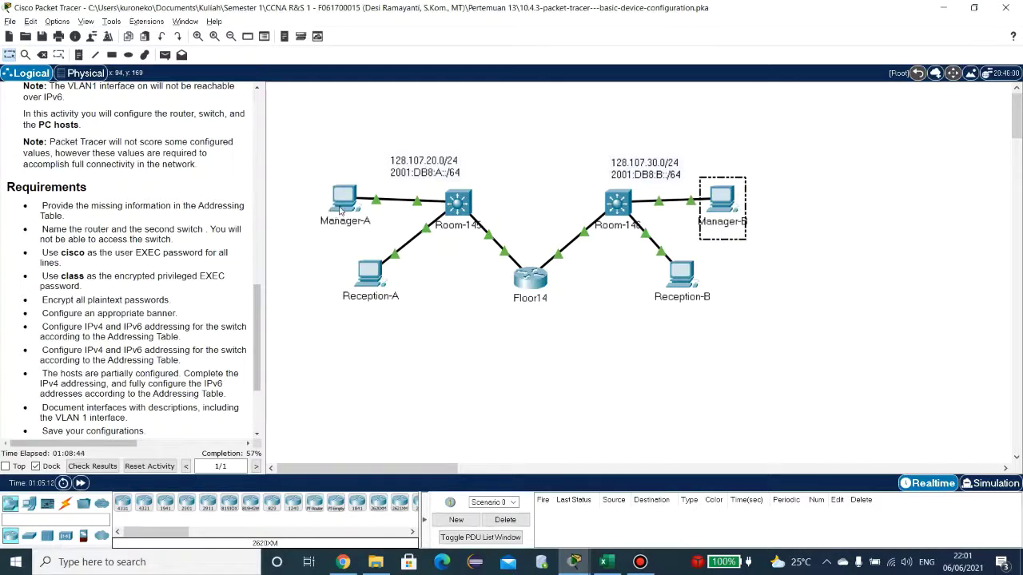
Step: Show Manager-A's IP Configuration (static 128.107.20.25, 255.255.255.0) beside the Excel addressing table
{"action": "left_click", "coordinate": [339, 205]}
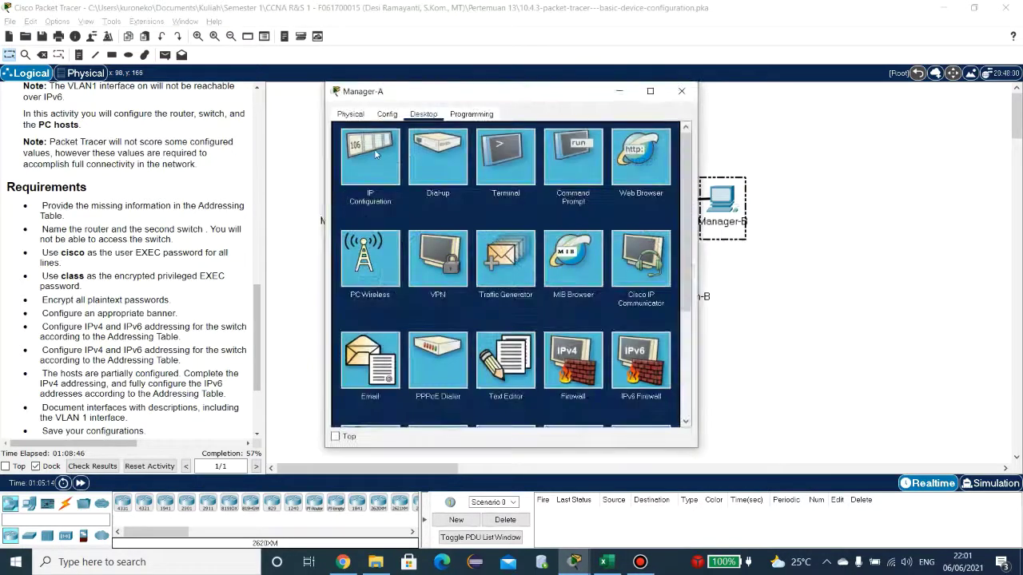
{"action": "left_click", "coordinate": [374, 153]}
{"action": "left_click_drag", "start_coordinate": [449, 97], "coordinate": [537, 98]}
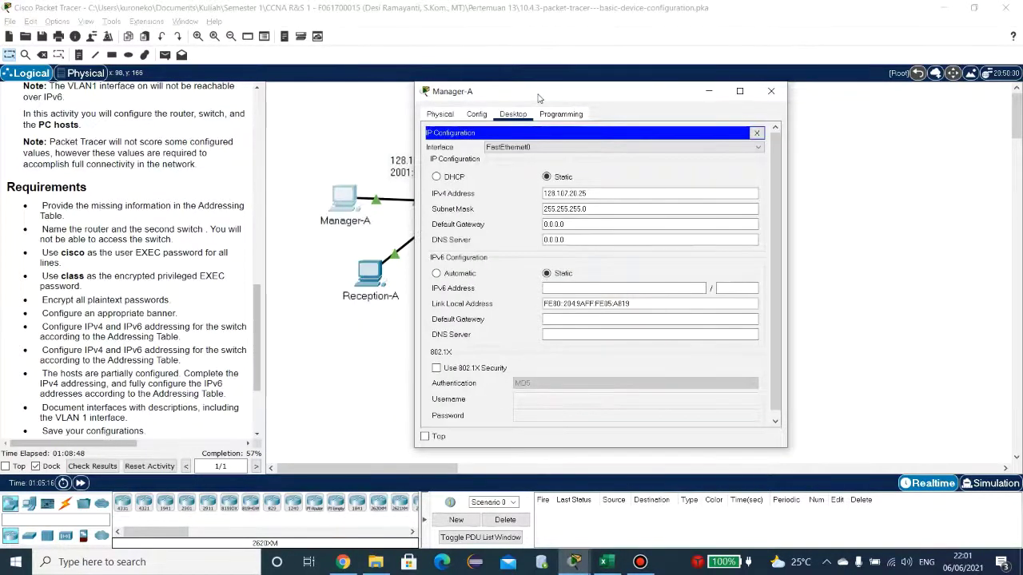
{"action": "left_click", "coordinate": [610, 568]}
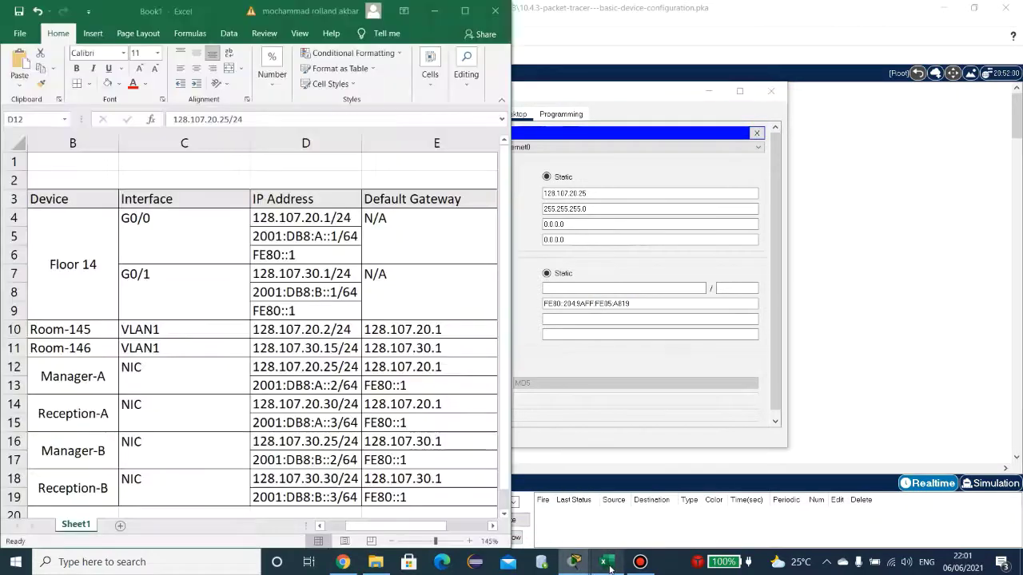
{"action": "scroll", "coordinate": [228, 382], "scroll_direction": "down", "scroll_amount": 1}
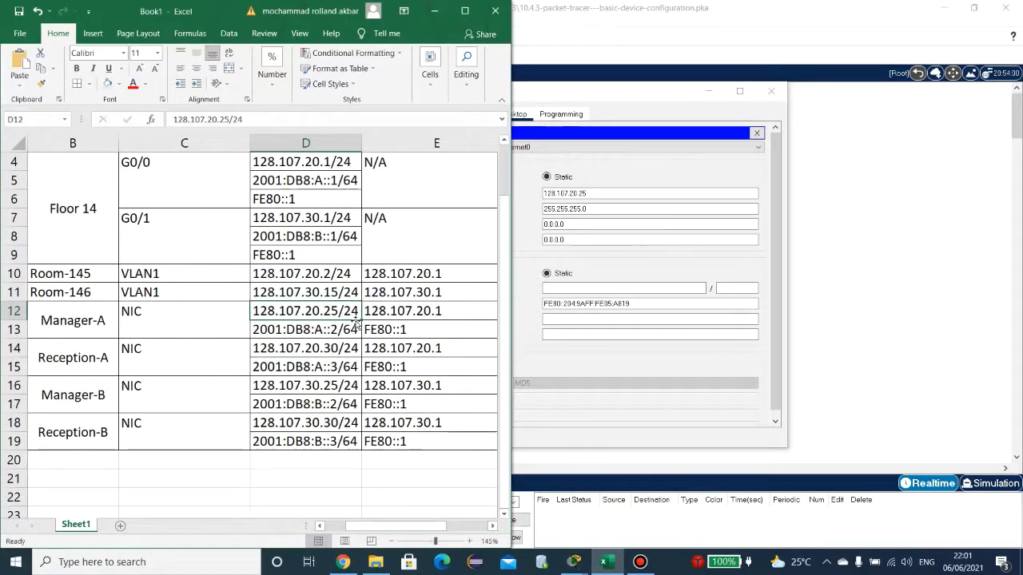
{"action": "left_click", "coordinate": [610, 210]}
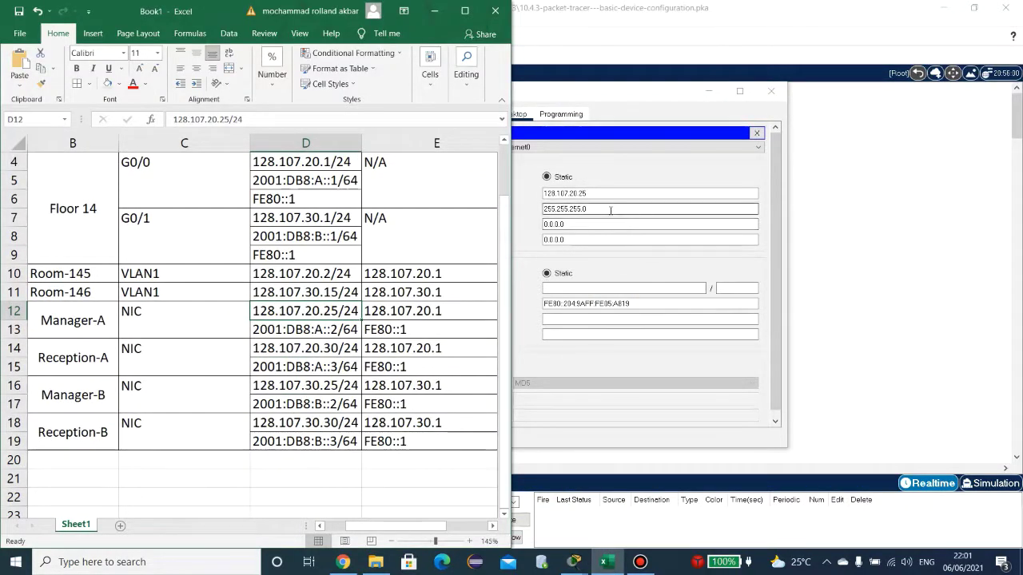
{"action": "left_click", "coordinate": [320, 312]}
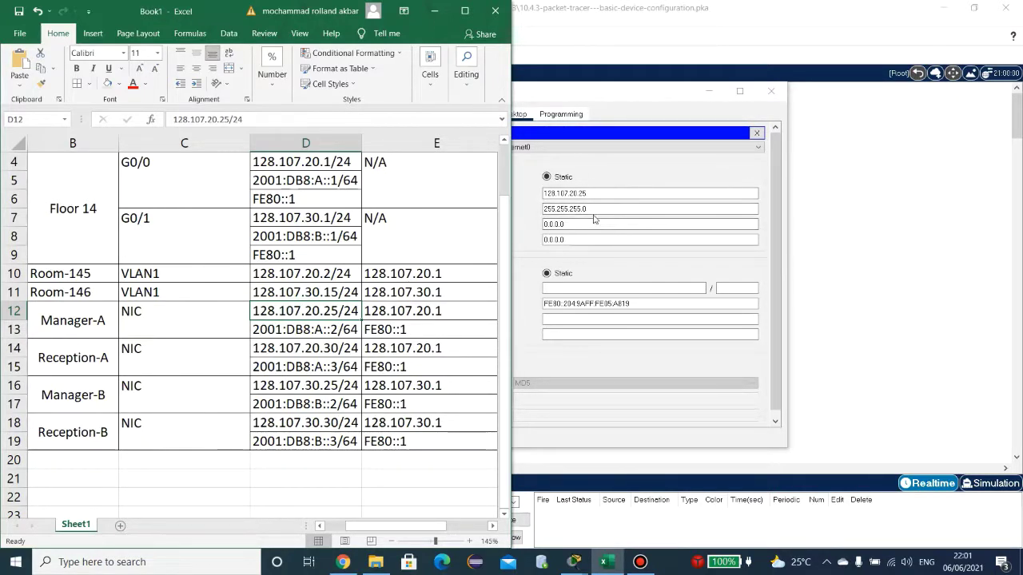
{"action": "left_click", "coordinate": [595, 223]}
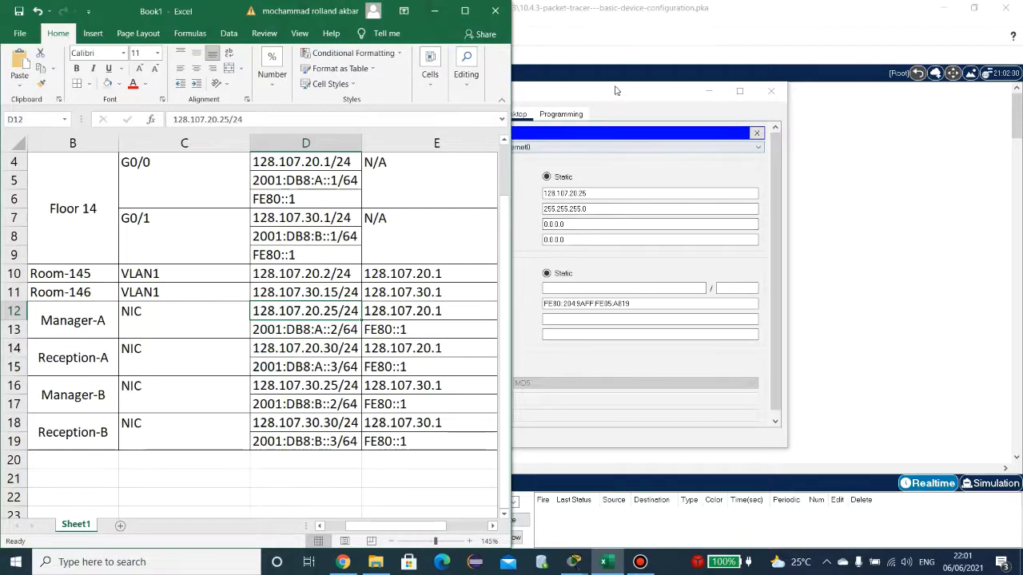
{"action": "left_click_drag", "start_coordinate": [614, 91], "coordinate": [707, 95]}
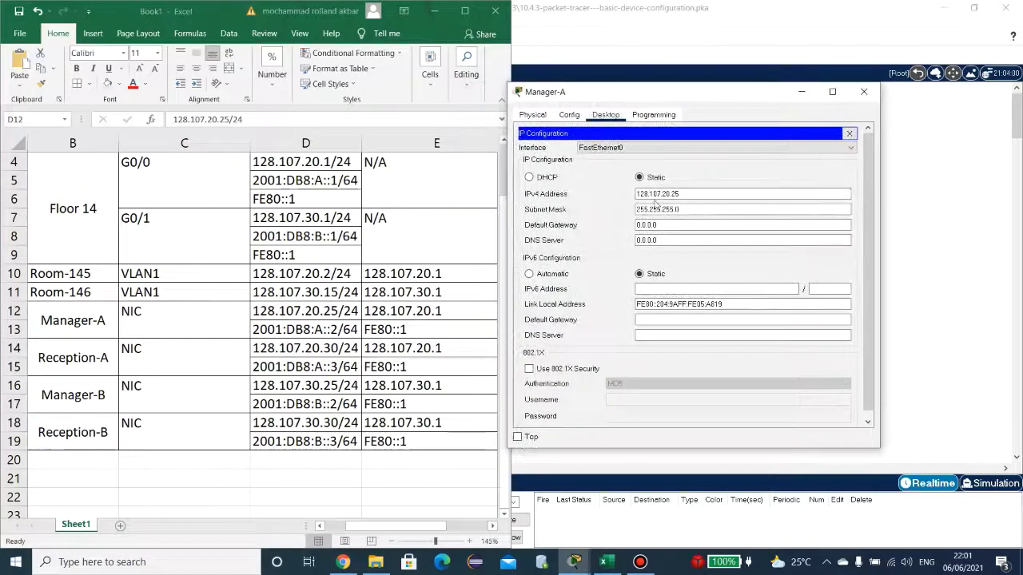
Step: Set Manager-A's gateway to 128.107.20.1 and IPv6 address to 2001:DB8:A::2
{"action": "left_click_drag", "start_coordinate": [671, 224], "coordinate": [633, 225]}
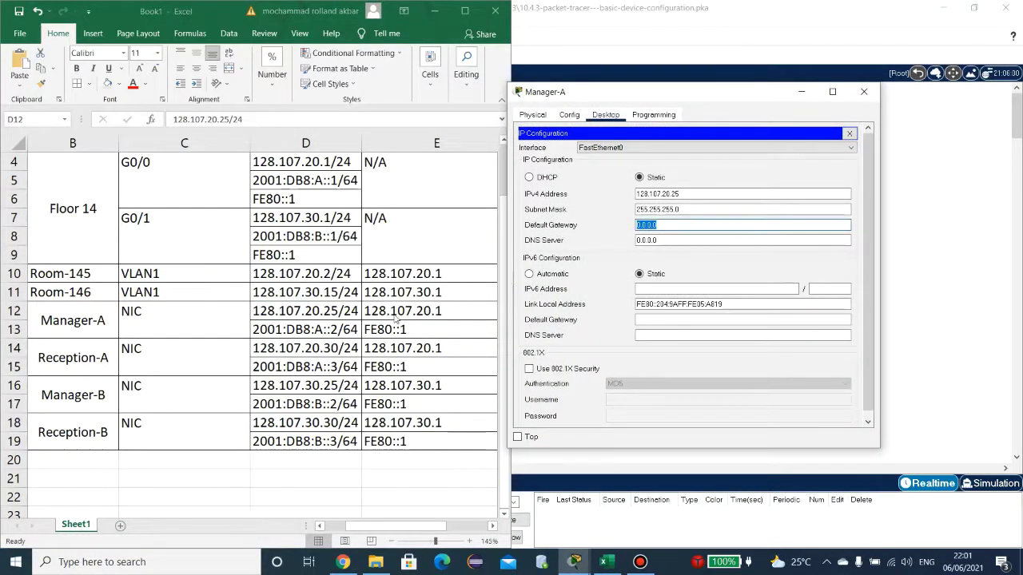
{"action": "type", "text": "128"}
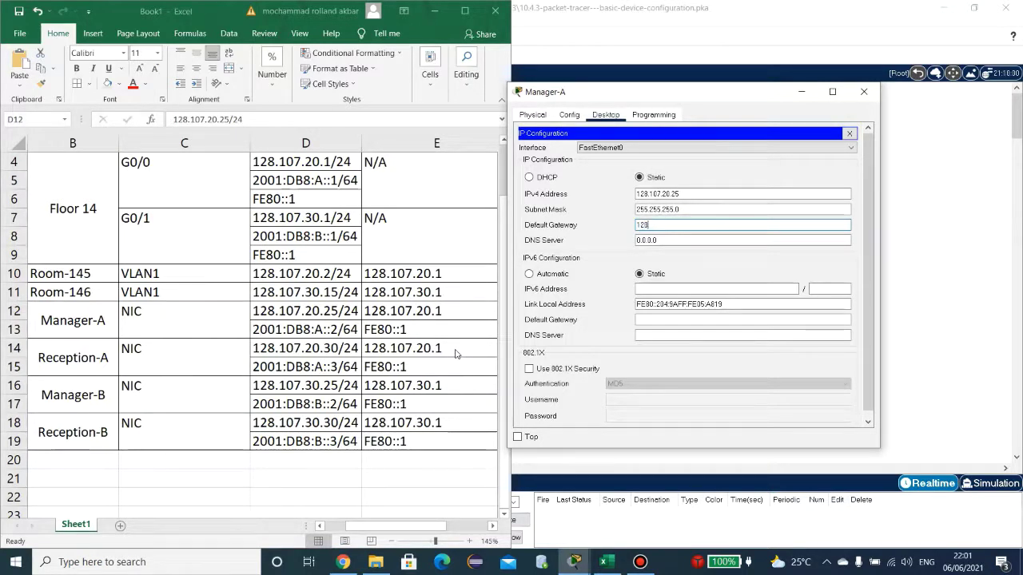
{"action": "type", "text": ".107.20.1"}
{"action": "left_click", "coordinate": [694, 289]}
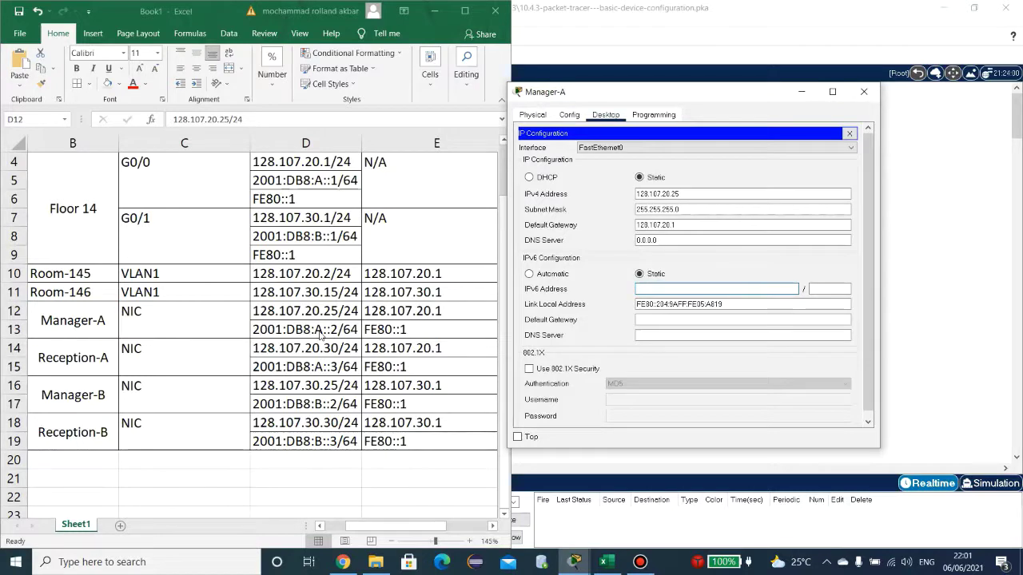
{"action": "type", "text": "2001:"}
{"action": "key", "text": "Caps_Lock"}
{"action": "type", "text": "DB"}
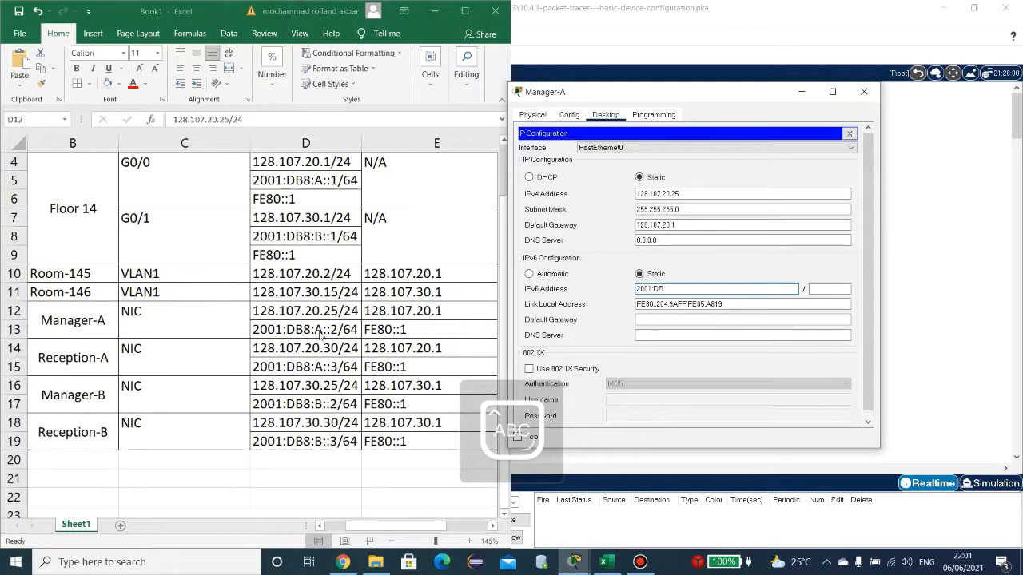
{"action": "type", "text": "8"}
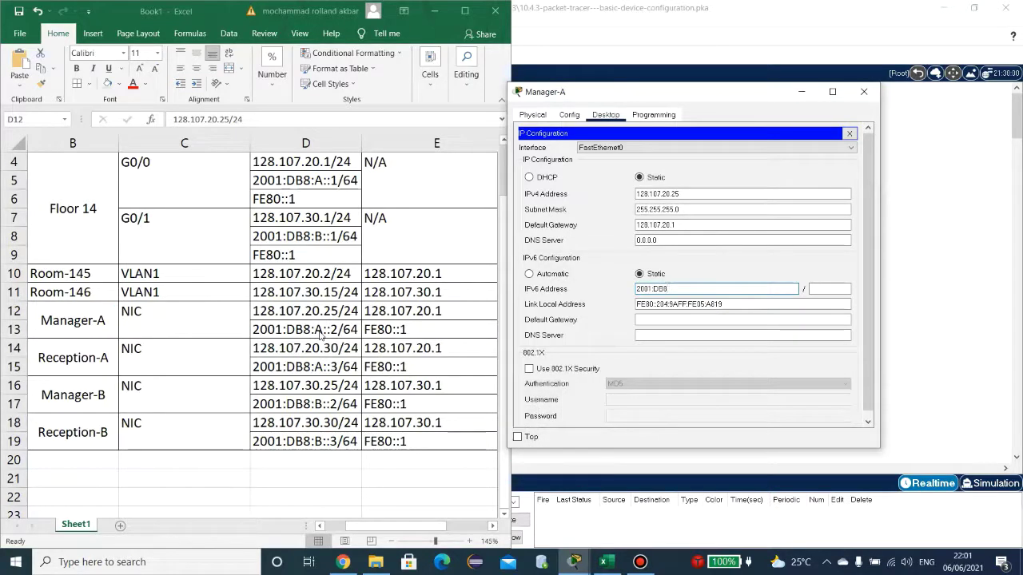
{"action": "type", "text": ":A::2"}
{"action": "key", "text": "Tab"}
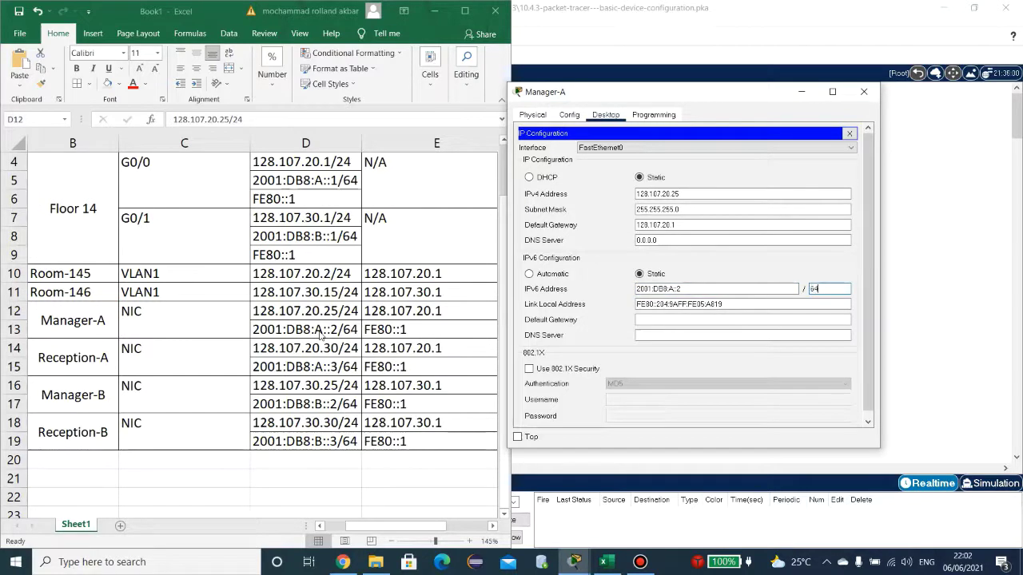
Step: Set Manager-A's IPv6 gateway to FE80::1, verify the settings, and close its window
{"action": "left_click", "coordinate": [691, 319]}
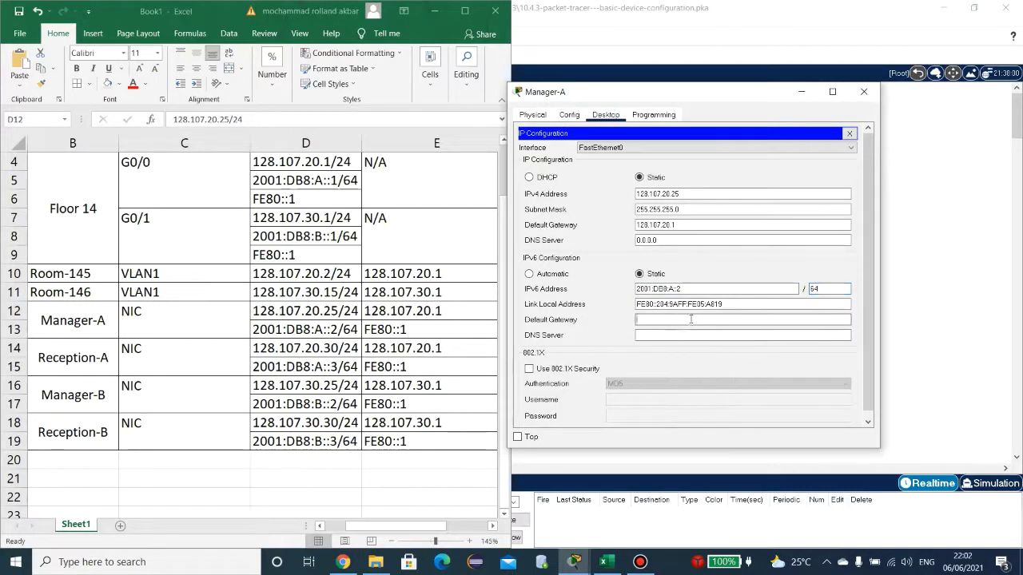
{"action": "type", "text": "FE80::1"}
{"action": "scroll", "coordinate": [706, 359], "scroll_direction": "down", "scroll_amount": 1}
{"action": "scroll", "coordinate": [706, 359], "scroll_direction": "up", "scroll_amount": 1}
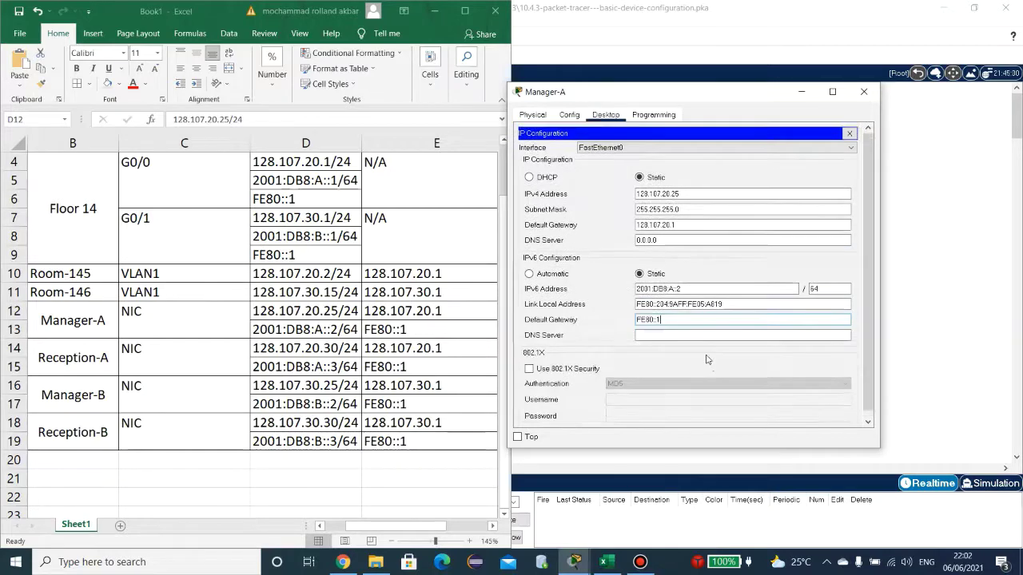
{"action": "left_click", "coordinate": [851, 133]}
{"action": "left_click", "coordinate": [568, 154]}
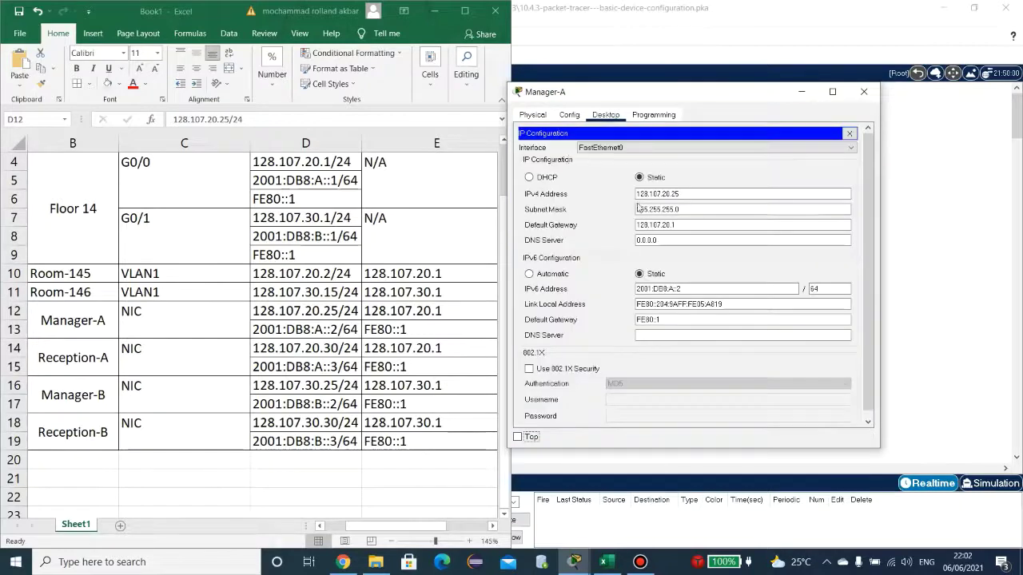
{"action": "scroll", "coordinate": [743, 279], "scroll_direction": "down", "scroll_amount": 1}
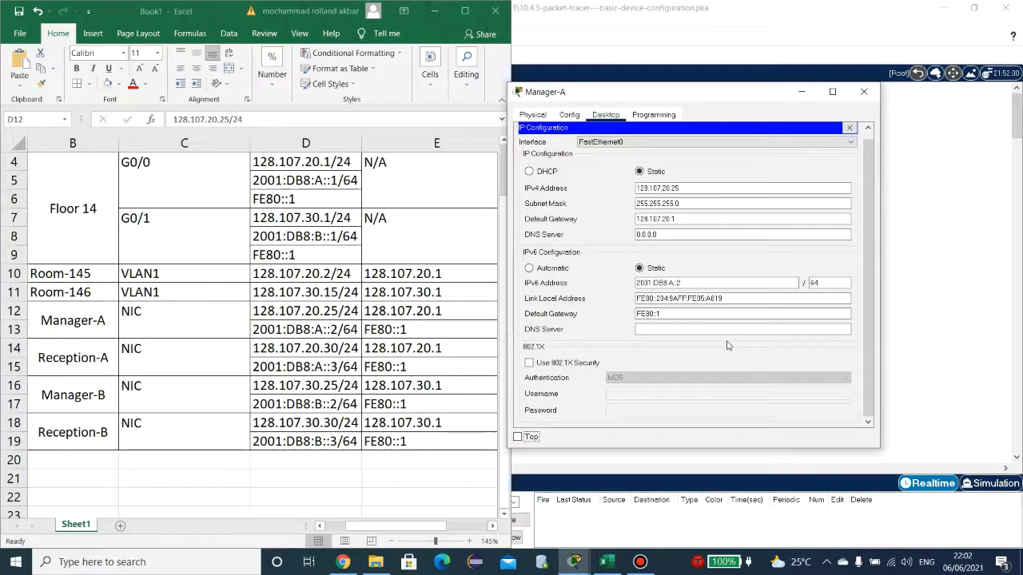
{"action": "scroll", "coordinate": [728, 345], "scroll_direction": "up", "scroll_amount": 1}
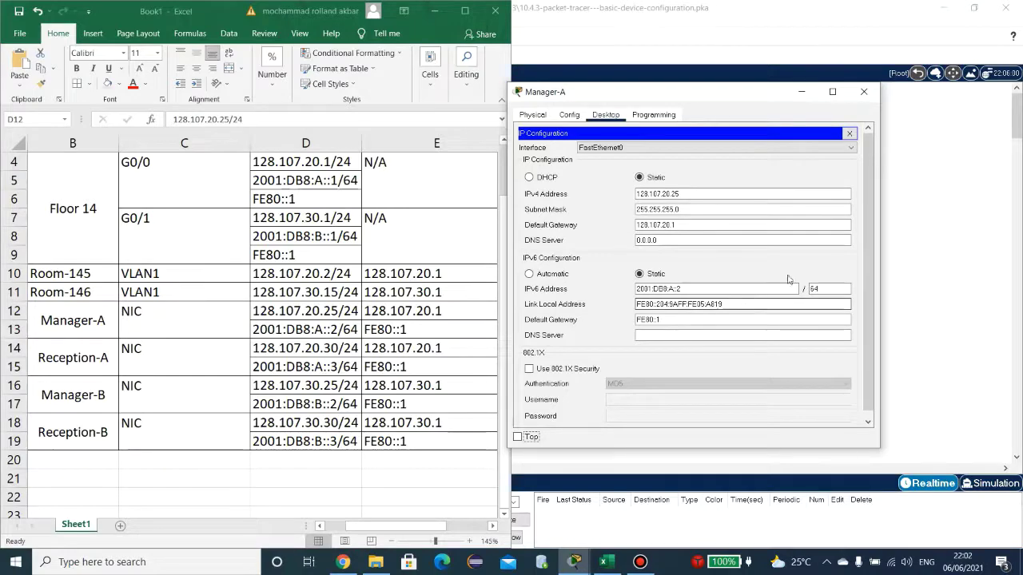
{"action": "left_click", "coordinate": [863, 93]}
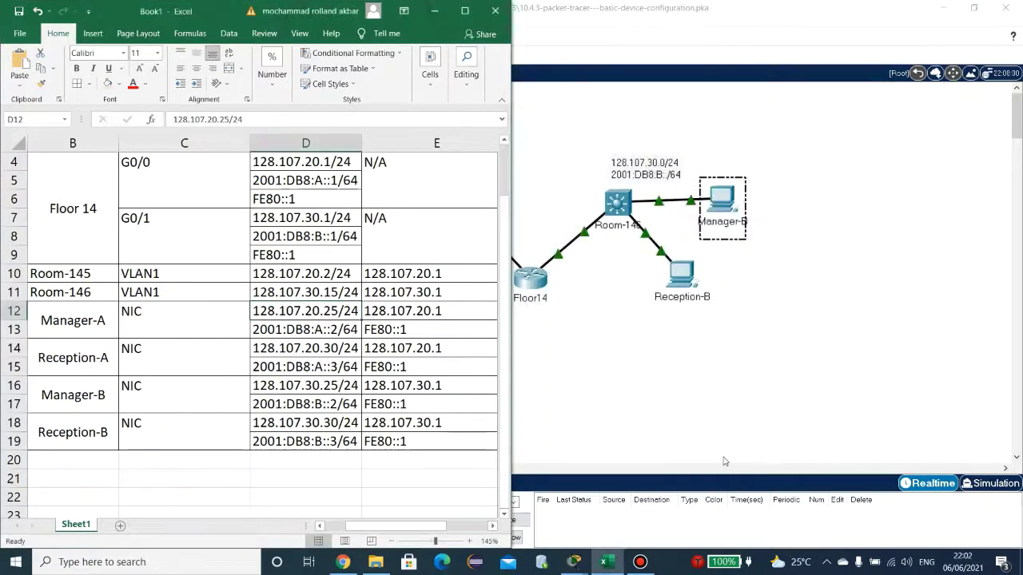
Step: Place Reception-A's IP Configuration beside the table and check its IPv4 address against cell D14
{"action": "left_click", "coordinate": [641, 454]}
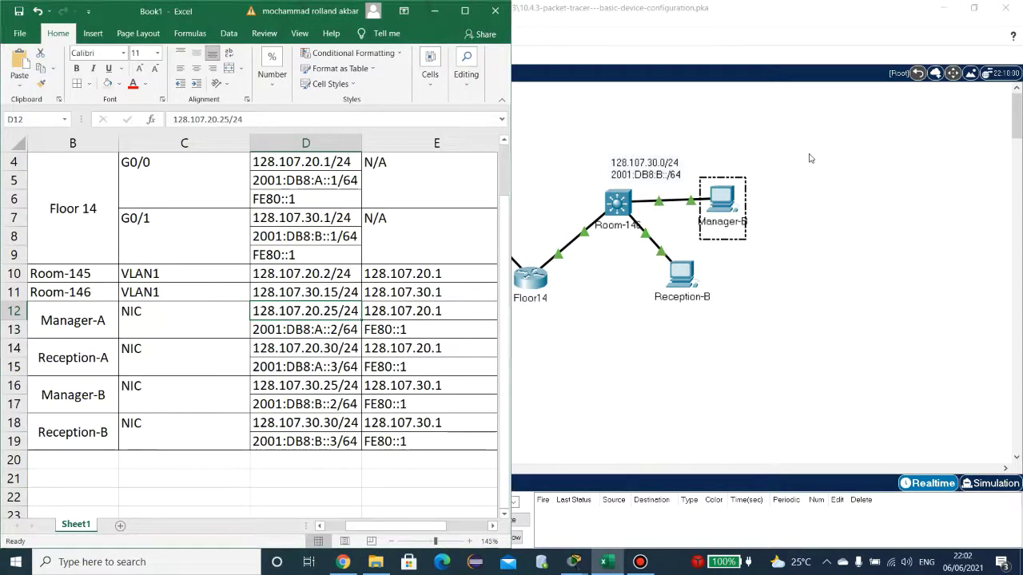
{"action": "left_click", "coordinate": [375, 272]}
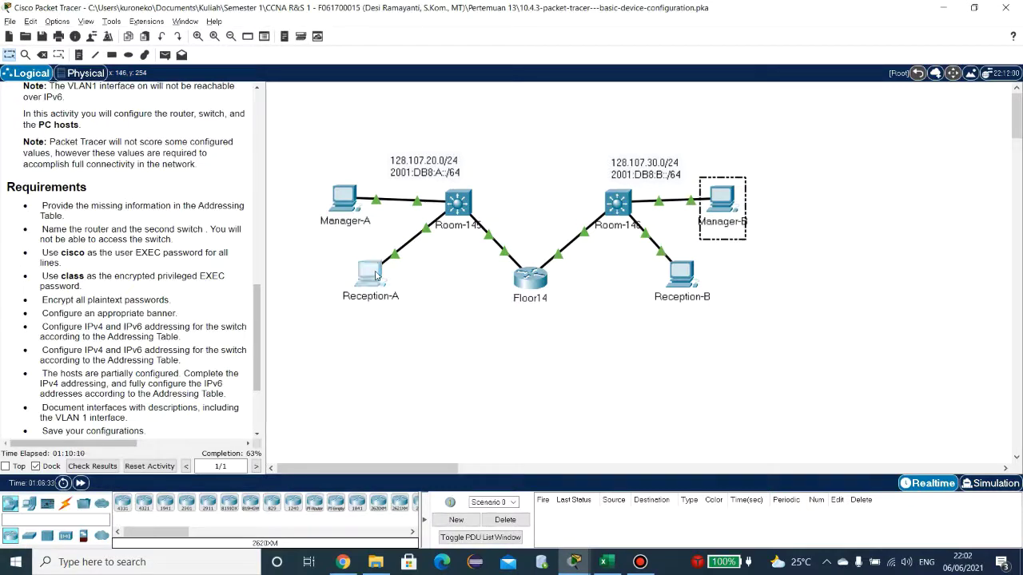
{"action": "left_click", "coordinate": [377, 159]}
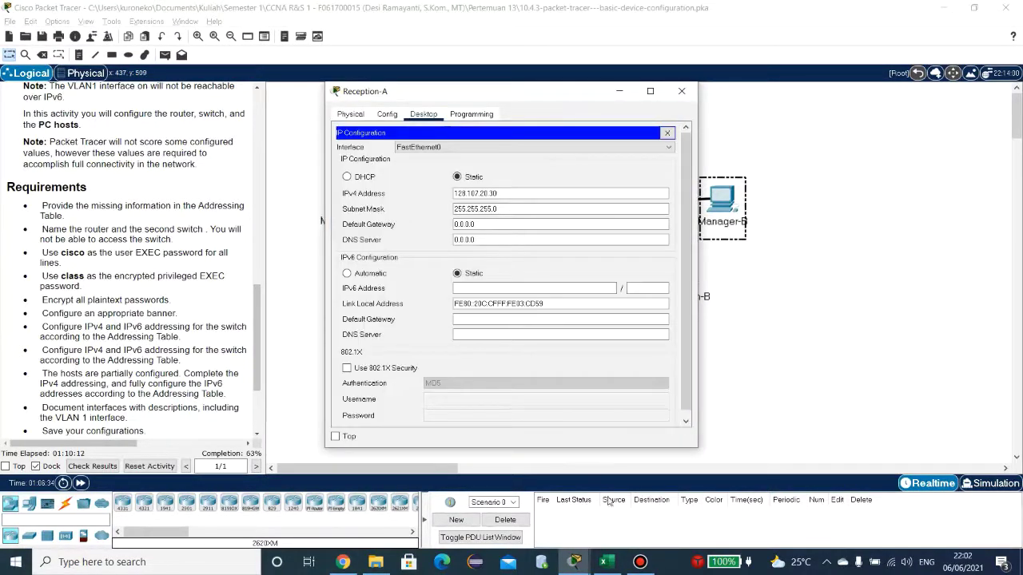
{"action": "left_click", "coordinate": [607, 563]}
{"action": "left_click_drag", "start_coordinate": [596, 114], "coordinate": [806, 112]}
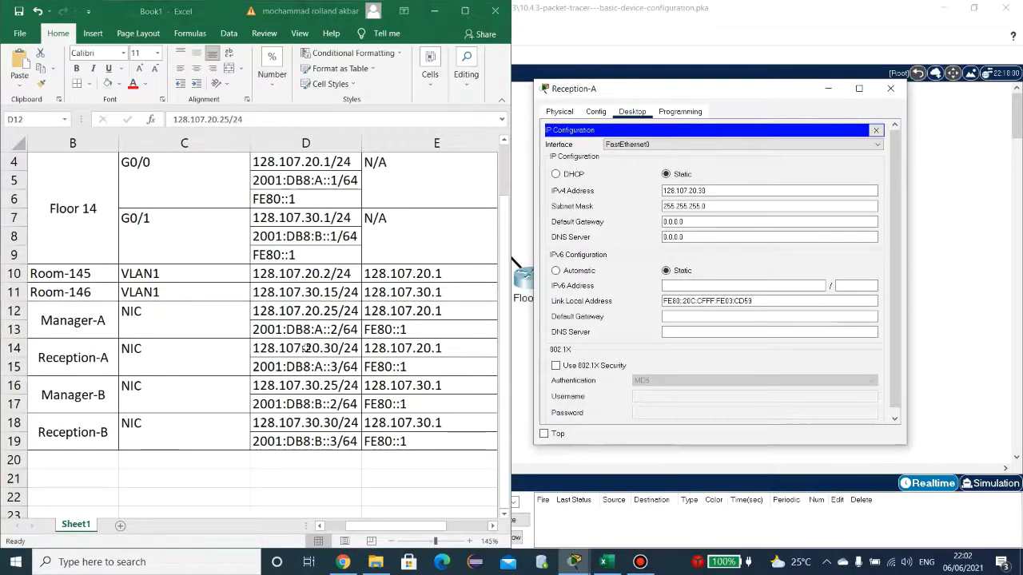
{"action": "left_click", "coordinate": [304, 348]}
{"action": "double_click", "coordinate": [340, 347]}
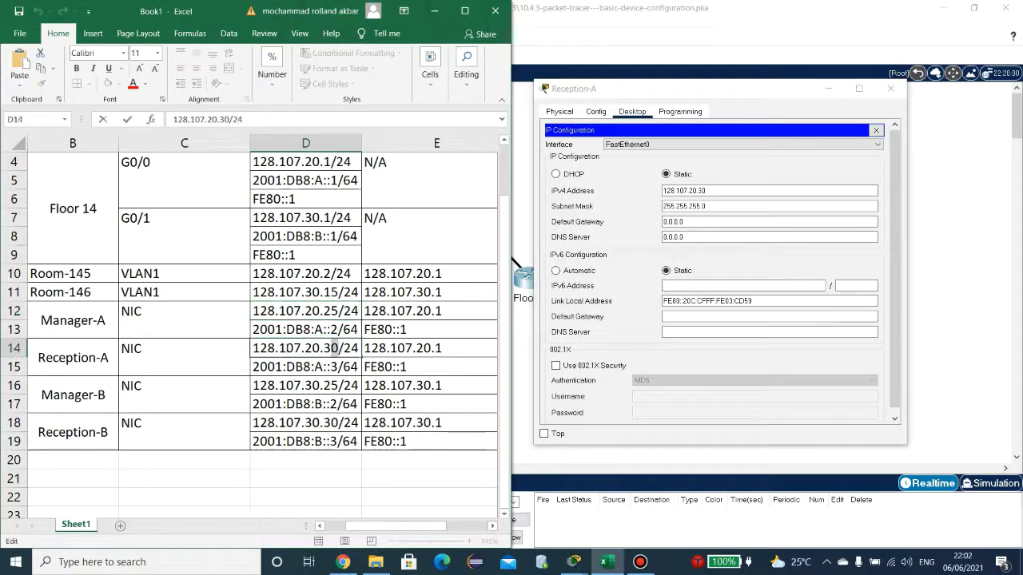
{"action": "left_click_drag", "start_coordinate": [339, 347], "coordinate": [252, 348]}
{"action": "left_click", "coordinate": [723, 191]}
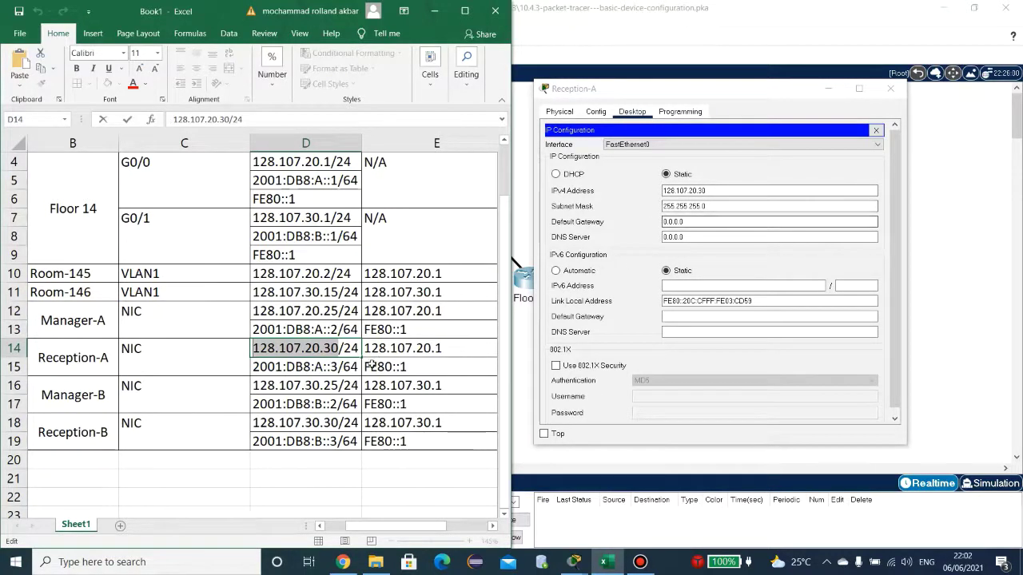
Step: Copy gateway 128.107.20.1 from cell E14 into Reception-A's default gateway
{"action": "double_click", "coordinate": [393, 349]}
{"action": "left_click_drag", "start_coordinate": [358, 350], "coordinate": [273, 349]}
{"action": "key", "text": "ctrl+c"}
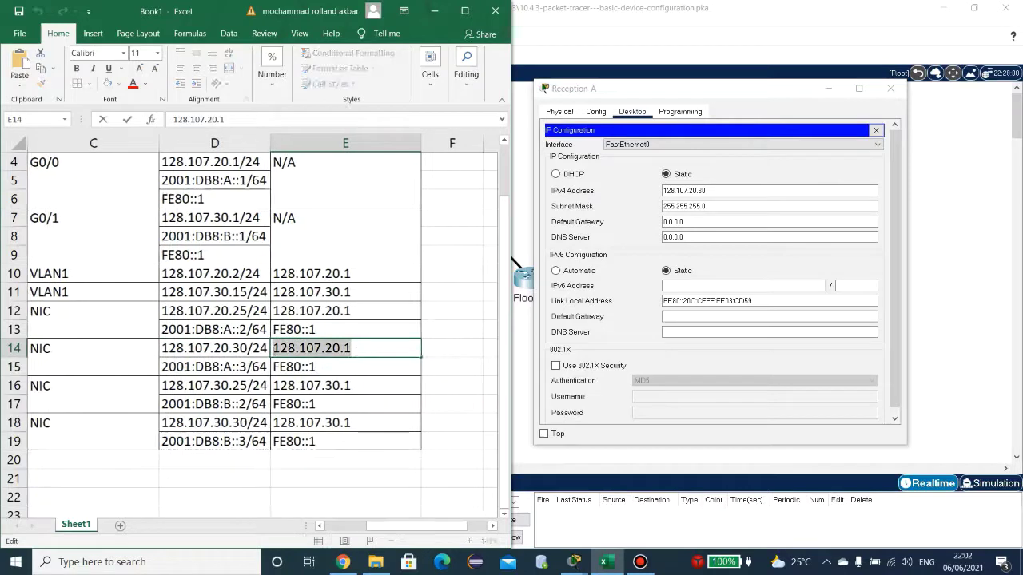
{"action": "left_click", "coordinate": [736, 221]}
{"action": "key", "text": "ctrl+a"}
{"action": "key", "text": "ctrl+v"}
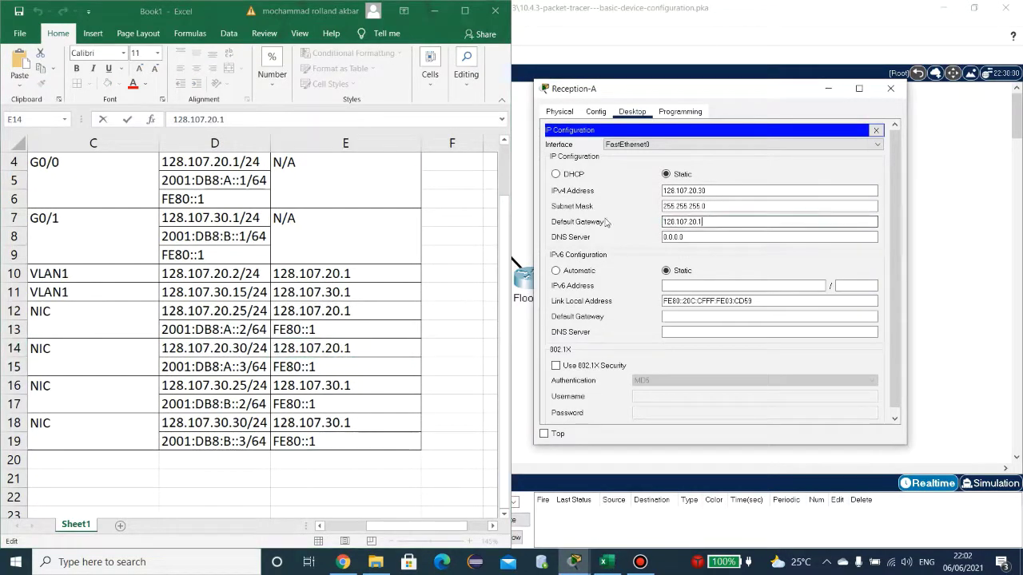
{"action": "left_click", "coordinate": [400, 527]}
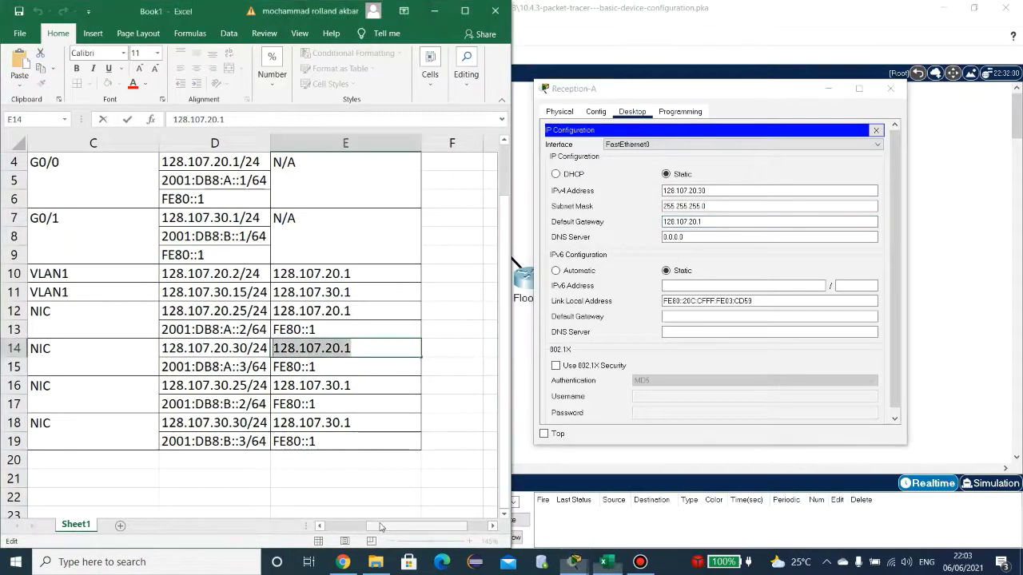
{"action": "left_click", "coordinate": [349, 525]}
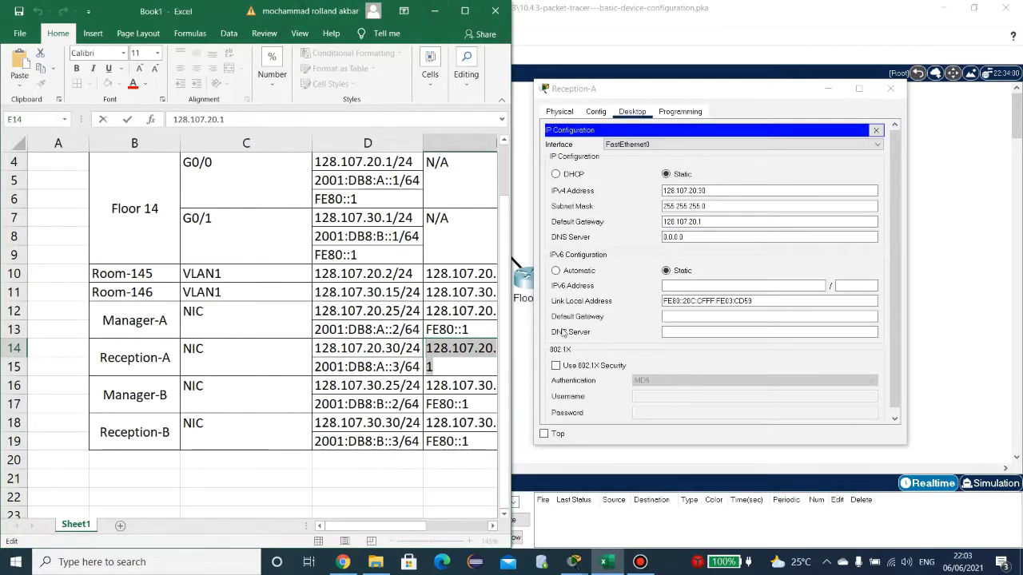
Step: Give Reception-A IPv6 2001:DB8:A::3/64 with gateway FE80::1, then close its window
{"action": "double_click", "coordinate": [392, 367]}
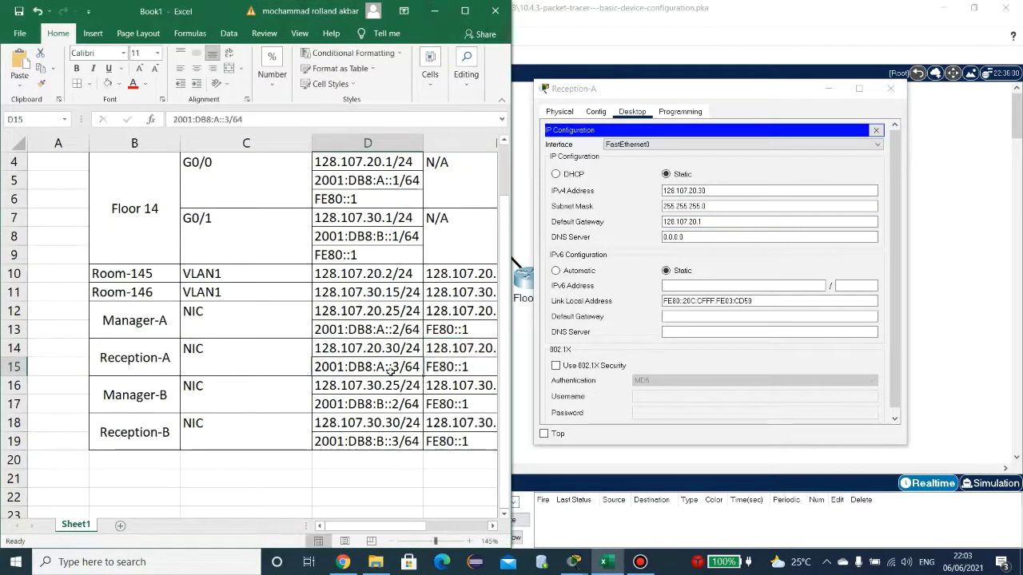
{"action": "left_click_drag", "start_coordinate": [399, 366], "coordinate": [312, 367]}
{"action": "key", "text": "ctrl+c"}
{"action": "left_click", "coordinate": [743, 285]}
{"action": "key", "text": "ctrl+v"}
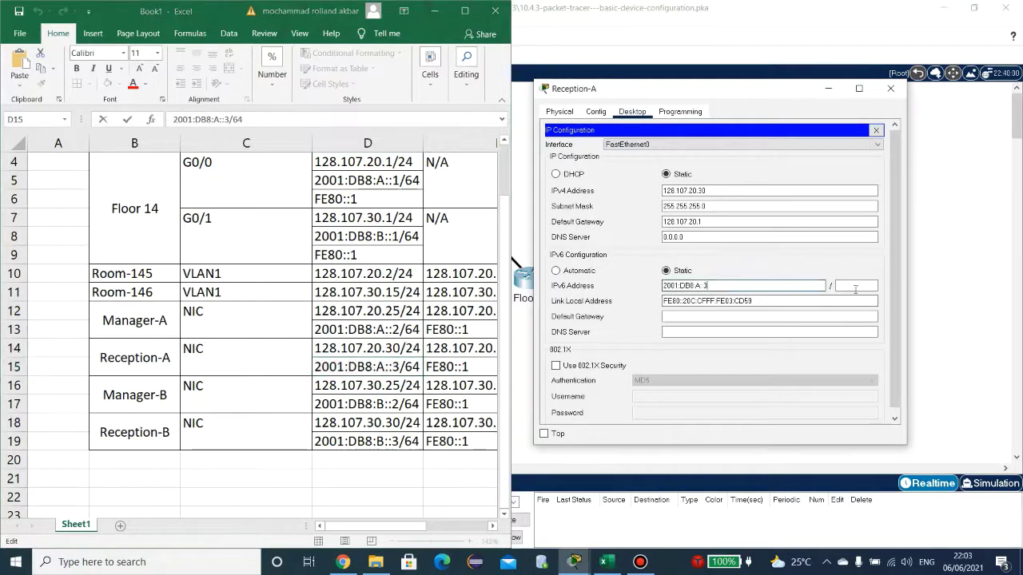
{"action": "left_click", "coordinate": [858, 285]}
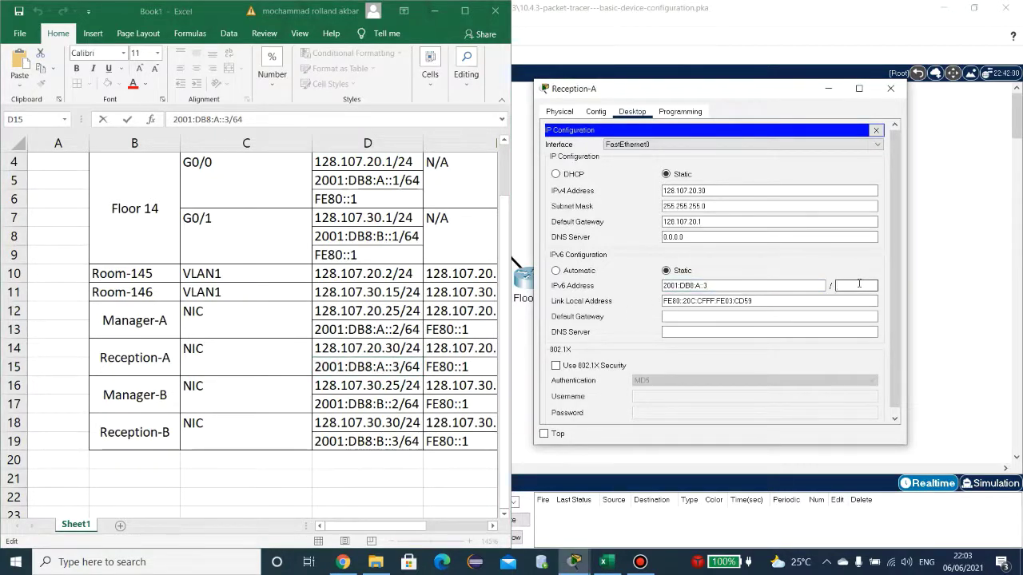
{"action": "type", "text": "64"}
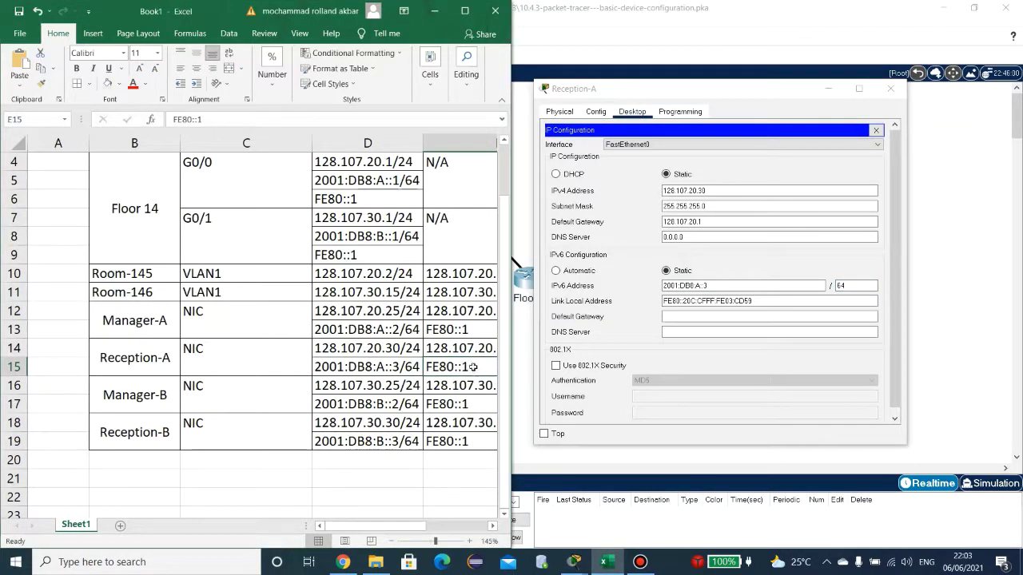
{"action": "left_click", "coordinate": [703, 315]}
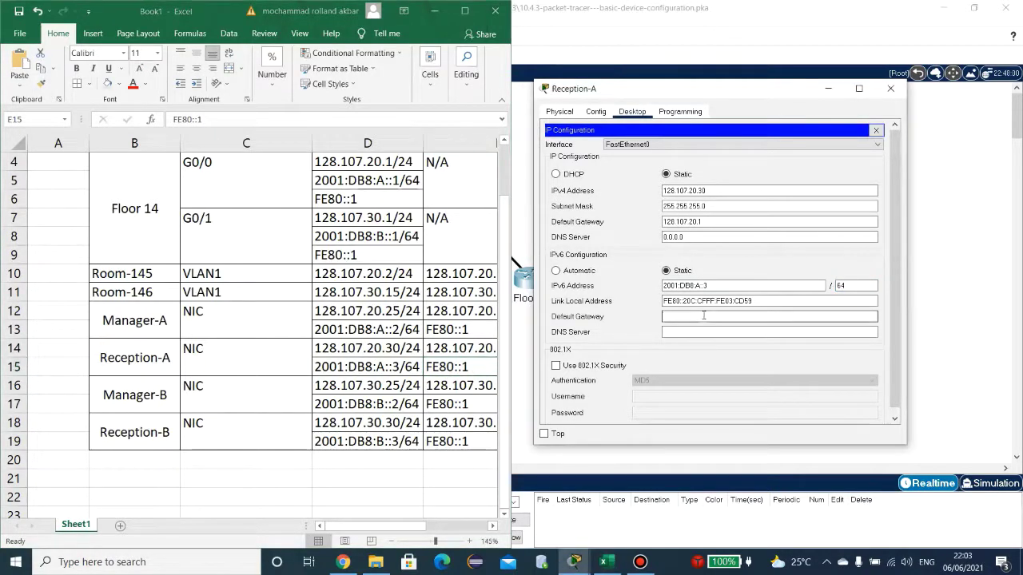
{"action": "type", "text": "FE80::1"}
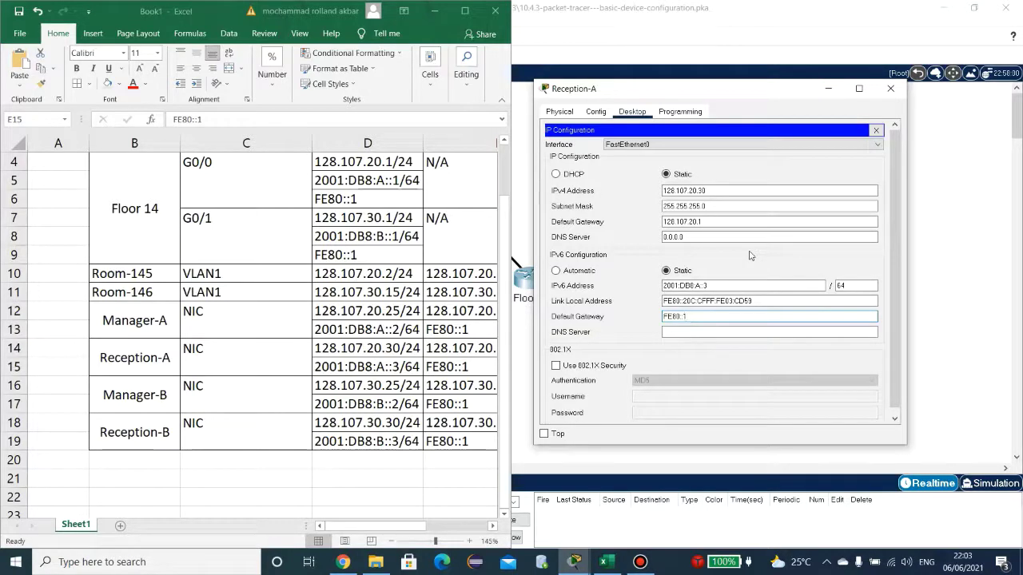
{"action": "left_click", "coordinate": [889, 95]}
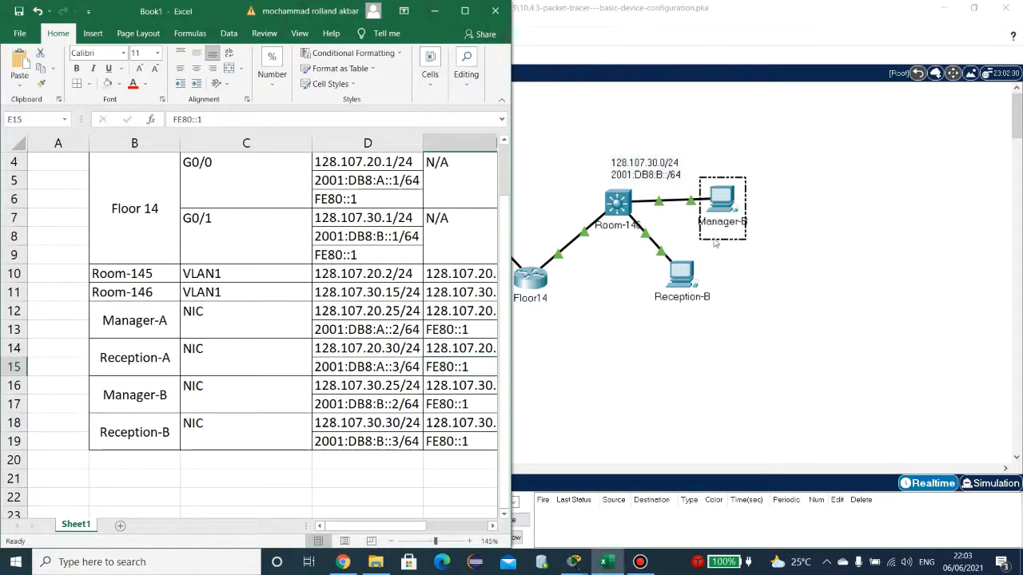
Step: Place Manager-B's IP Configuration beside the addressing table at its row D16
{"action": "left_click", "coordinate": [726, 209]}
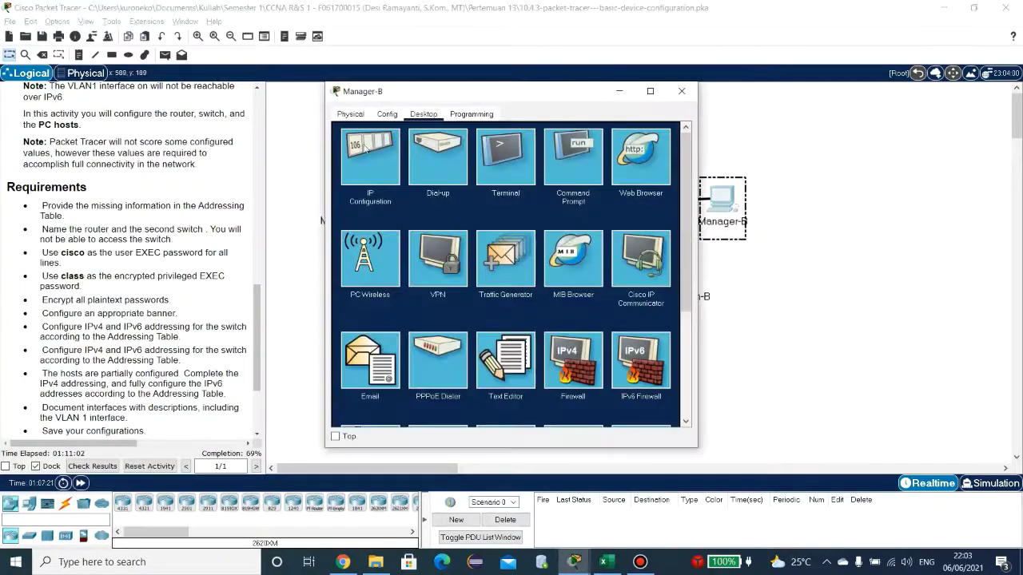
{"action": "left_click", "coordinate": [366, 152]}
{"action": "left_click", "coordinate": [606, 562]}
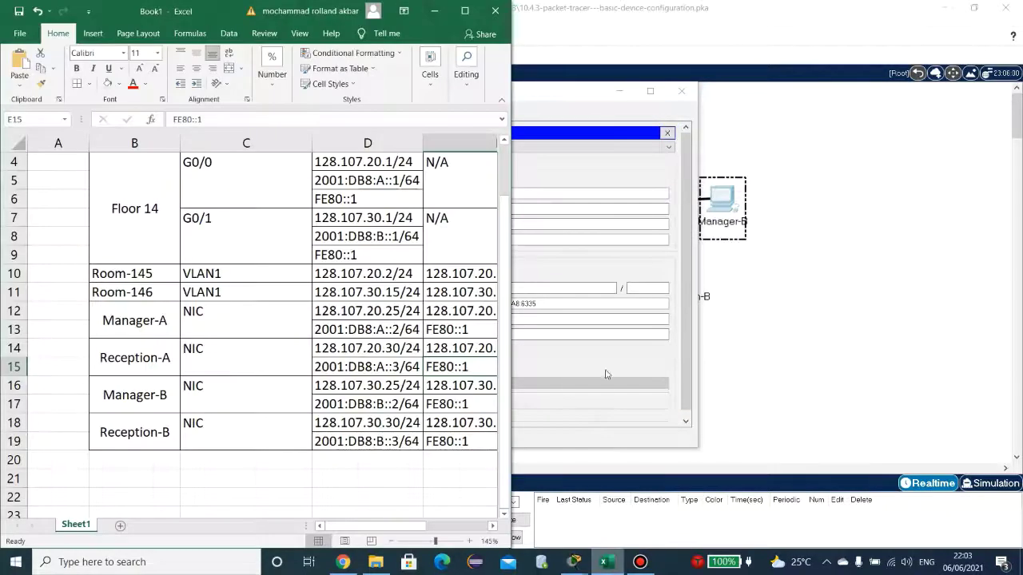
{"action": "left_click_drag", "start_coordinate": [579, 98], "coordinate": [840, 98]}
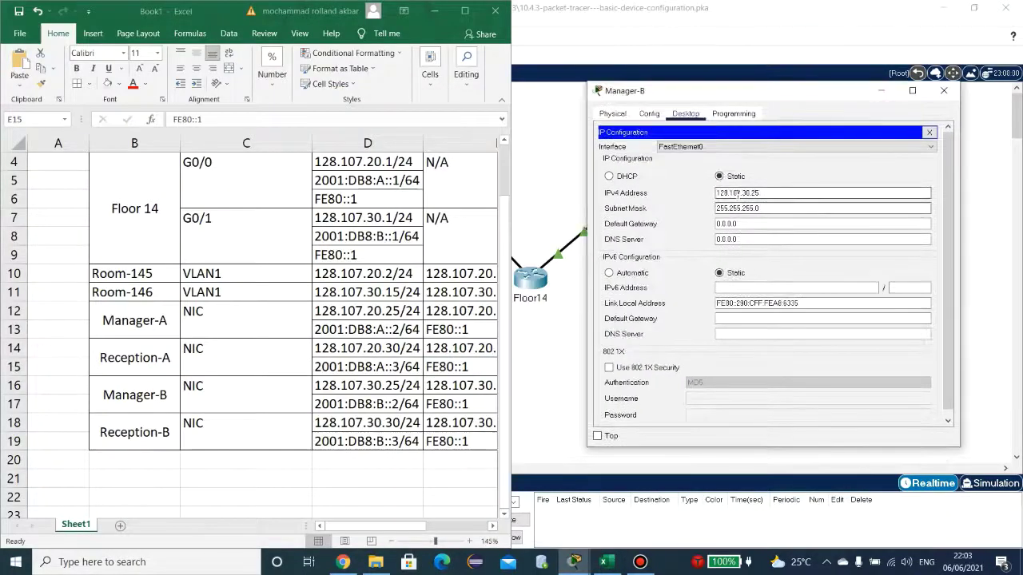
{"action": "left_click", "coordinate": [504, 299]}
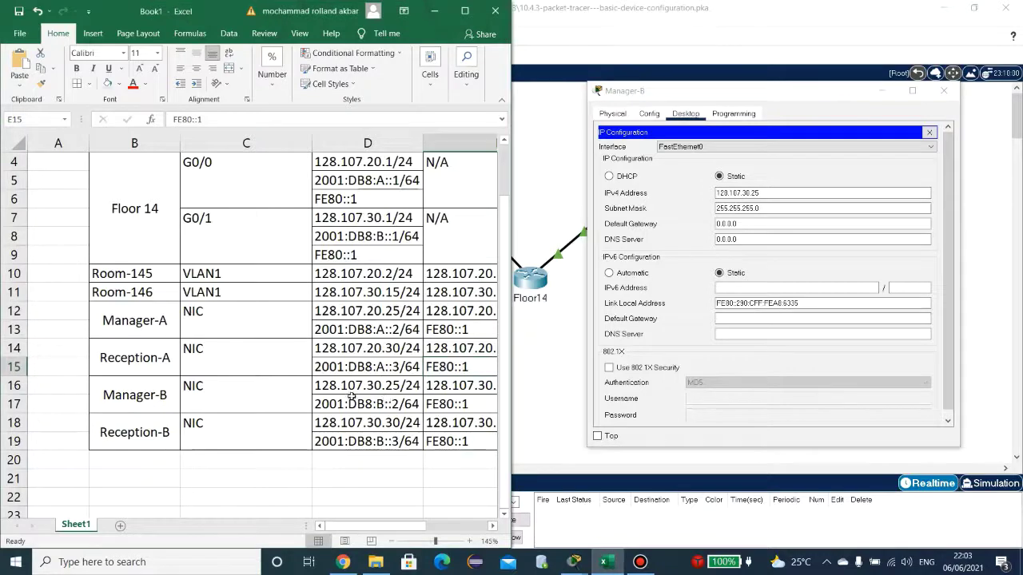
{"action": "left_click", "coordinate": [351, 390]}
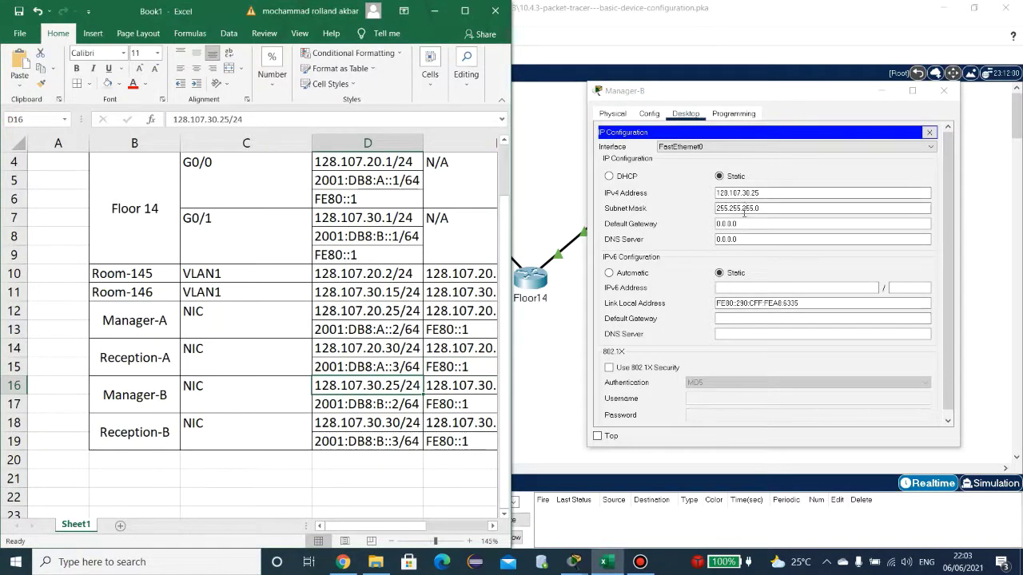
{"action": "left_click_drag", "start_coordinate": [376, 527], "coordinate": [399, 529]}
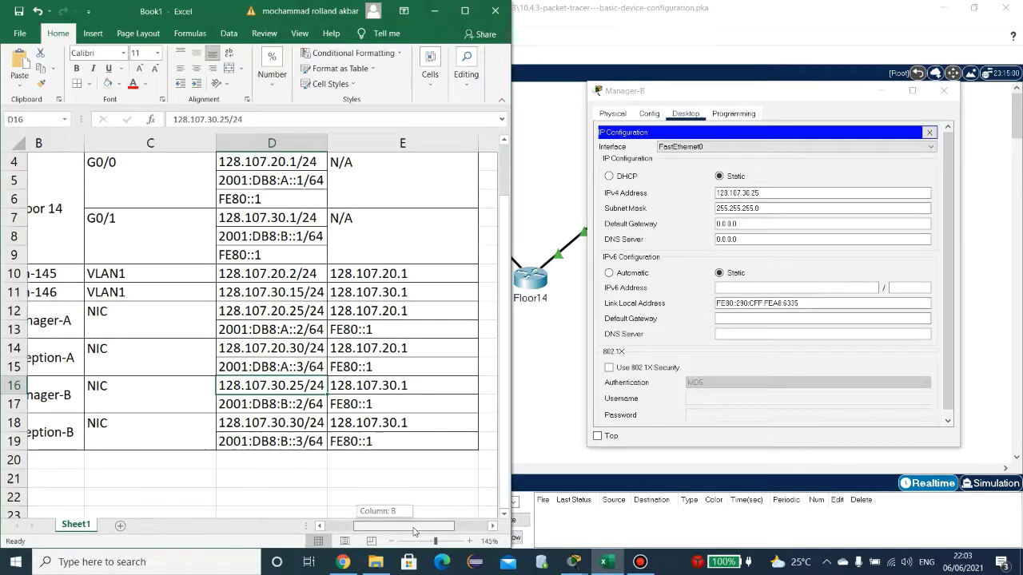
Step: Copy gateway 128.107.30.1 from cell E16 into Manager-B's default gateway
{"action": "left_click", "coordinate": [425, 386]}
{"action": "scroll", "coordinate": [425, 386], "scroll_direction": "right", "scroll_amount": 1}
{"action": "double_click", "coordinate": [351, 386]}
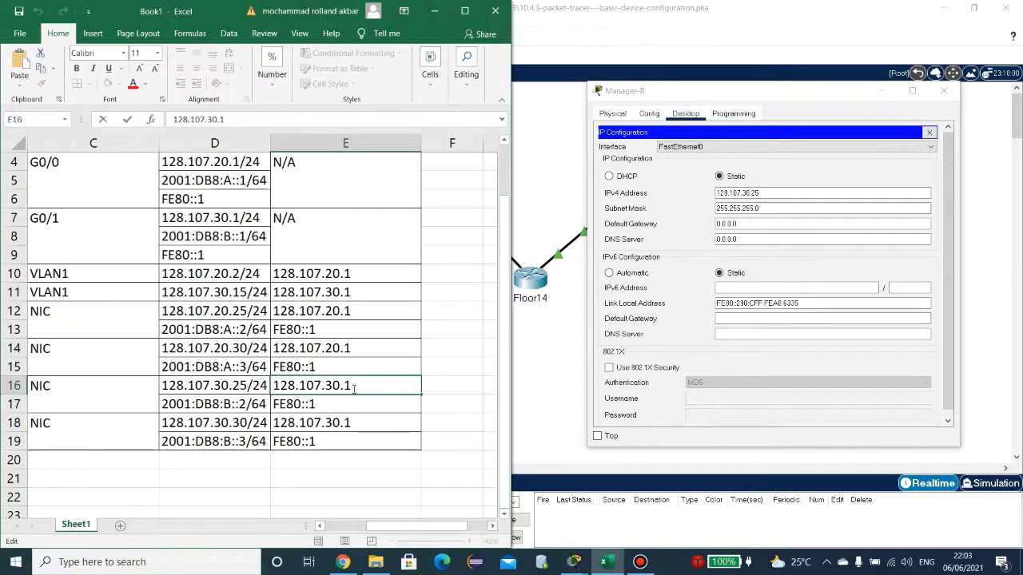
{"action": "left_click_drag", "start_coordinate": [352, 386], "coordinate": [274, 386]}
{"action": "key", "text": "ctrl+c"}
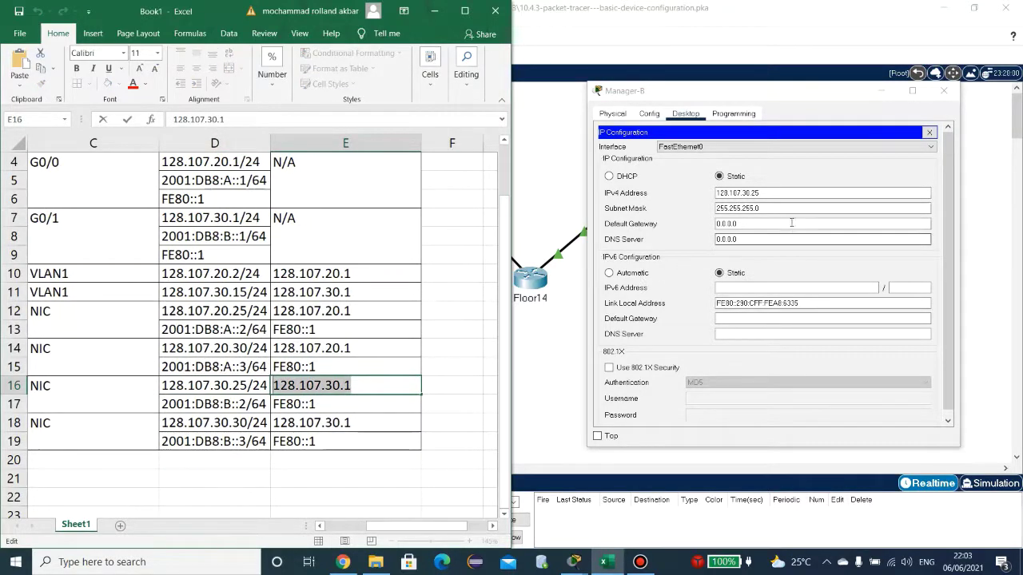
{"action": "left_click", "coordinate": [763, 222]}
{"action": "key", "text": "ctrl+v"}
{"action": "left_click_drag", "start_coordinate": [799, 224], "coordinate": [710, 227]}
{"action": "key", "text": "ctrl+v"}
Step: Give Manager-B IPv6 2001:DB8:B::2/64 with gateway FE80::1, then close its window
{"action": "left_click", "coordinate": [769, 287]}
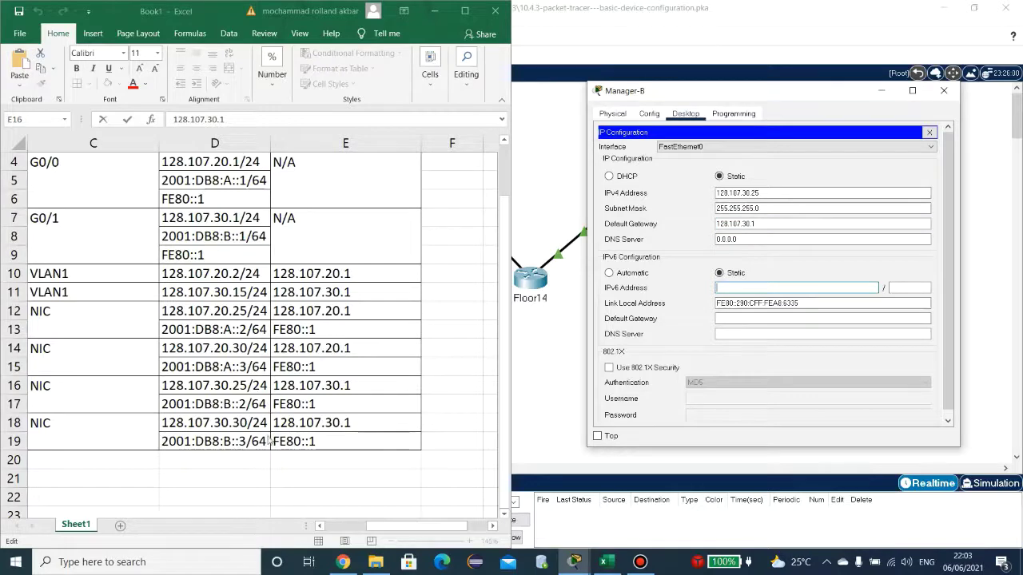
{"action": "left_click_drag", "start_coordinate": [407, 525], "coordinate": [355, 528]}
{"action": "left_click", "coordinate": [393, 404]}
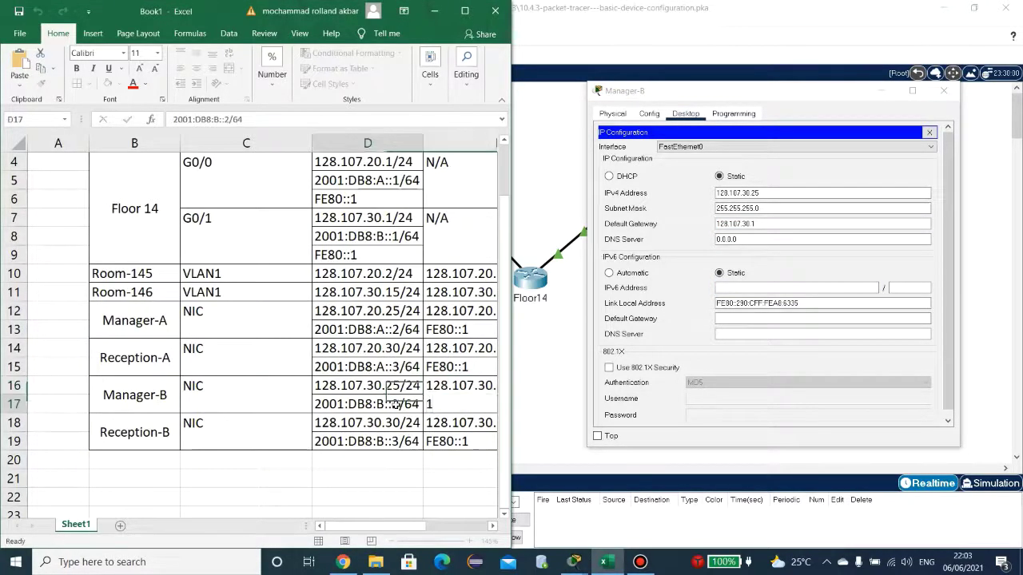
{"action": "left_click_drag", "start_coordinate": [397, 404], "coordinate": [314, 404]}
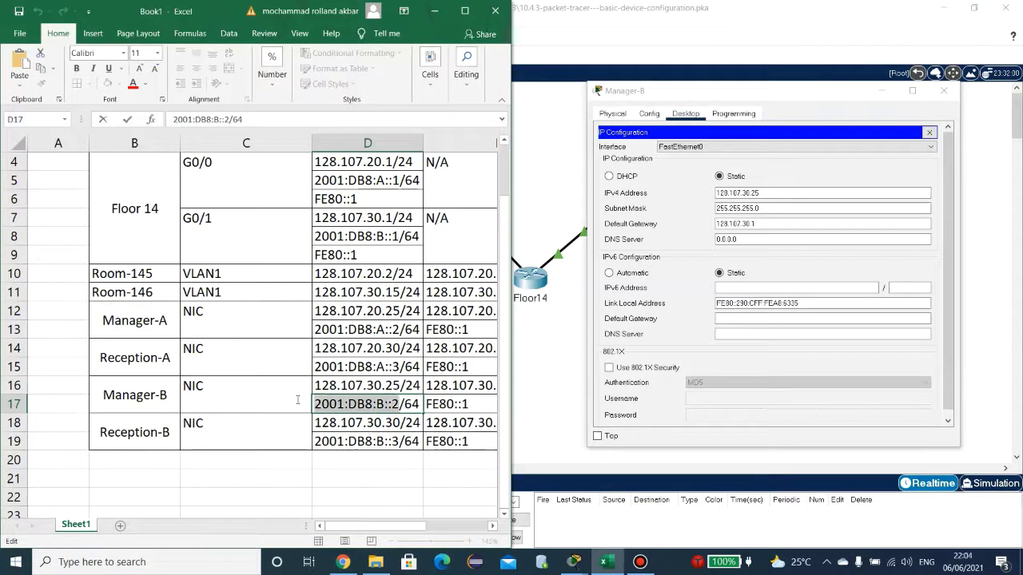
{"action": "key", "text": "ctrl+c"}
{"action": "left_click", "coordinate": [796, 290]}
{"action": "key", "text": "ctrl+v"}
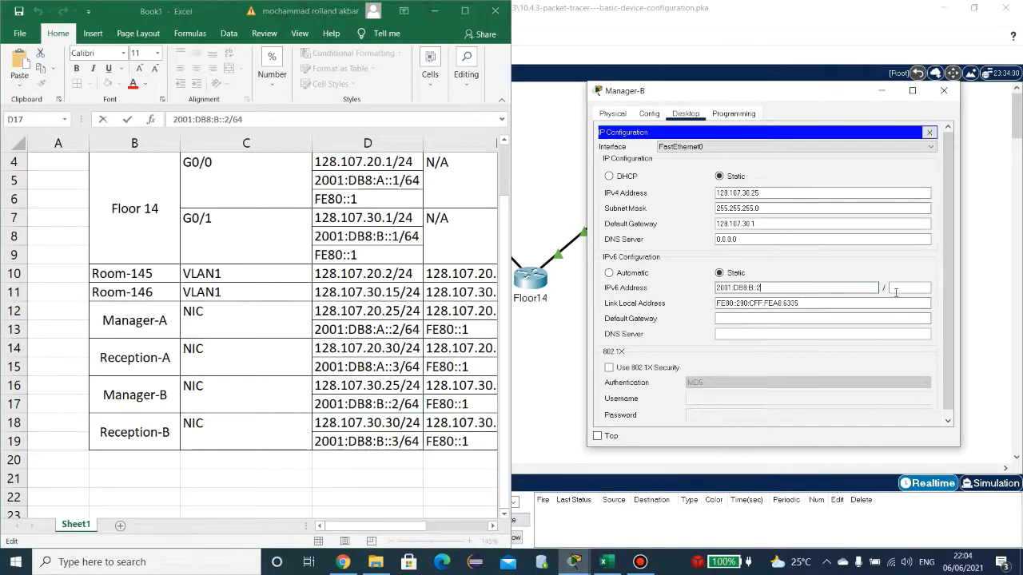
{"action": "left_click", "coordinate": [900, 288]}
{"action": "type", "text": "64"}
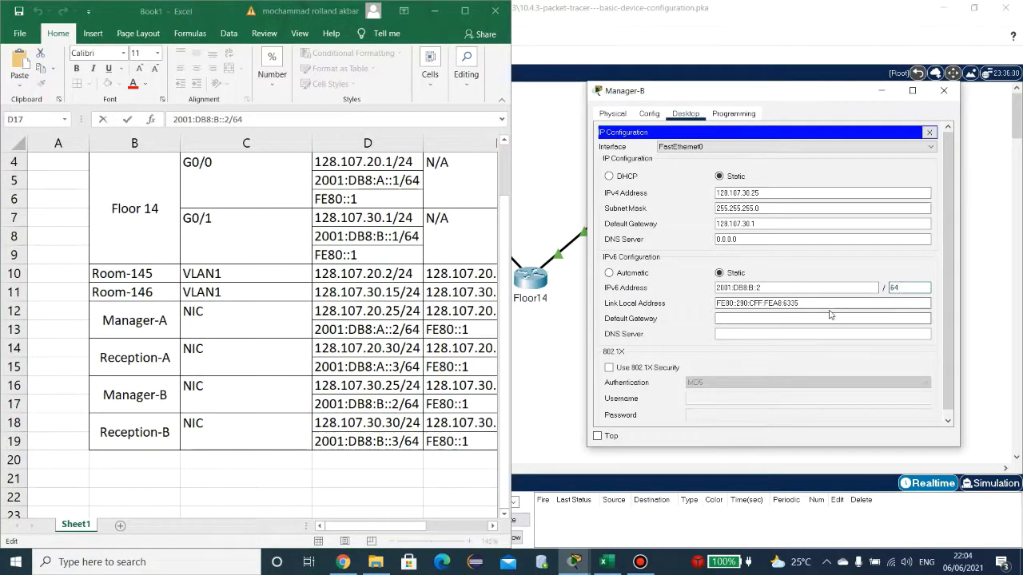
{"action": "type", "text": "FE80::1"}
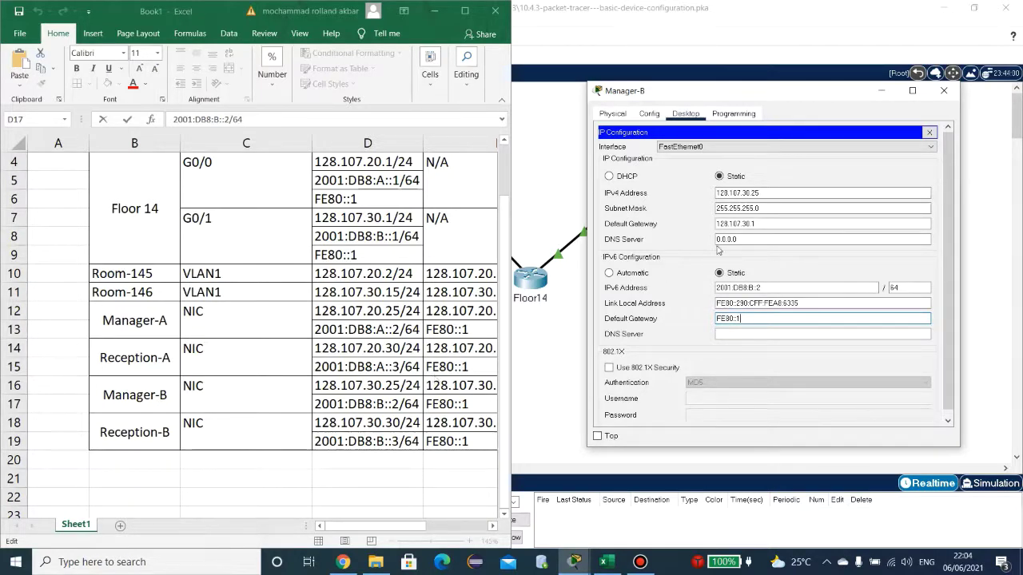
{"action": "left_click", "coordinate": [948, 94]}
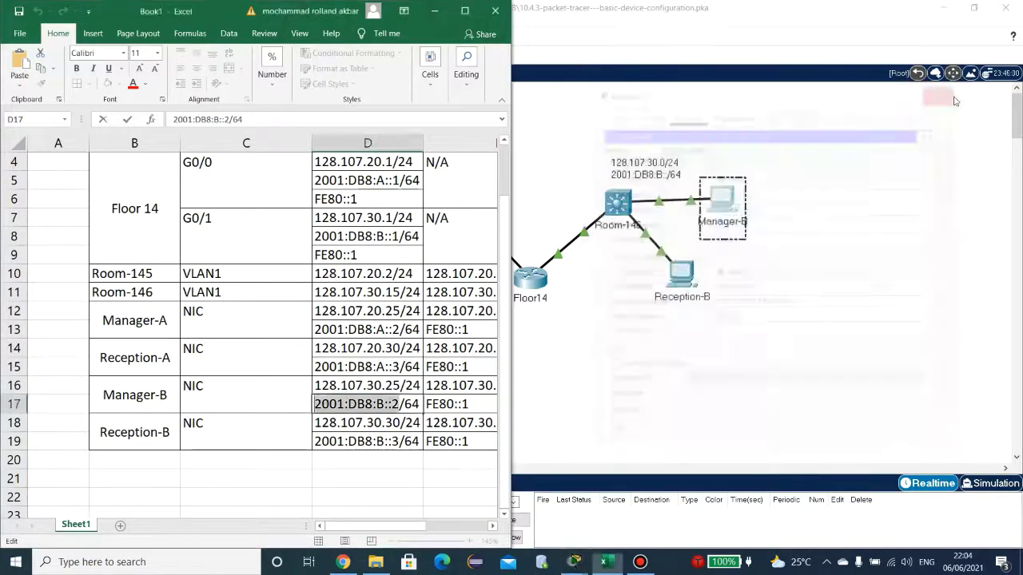
Step: Change Reception-B's IPv4 address from 10.10.10.102 to 128.107.30.30
{"action": "left_click", "coordinate": [687, 280]}
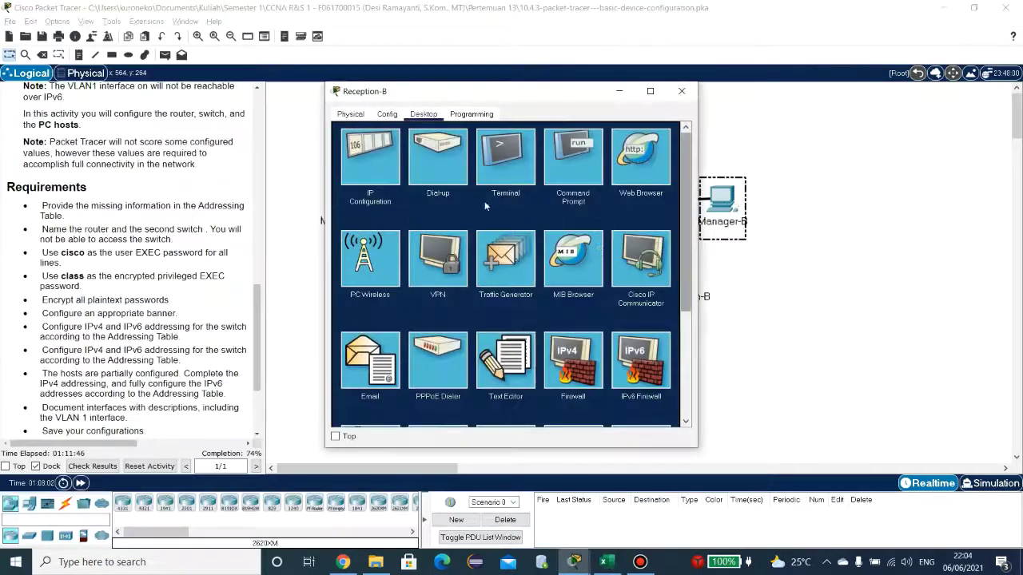
{"action": "left_click", "coordinate": [376, 160]}
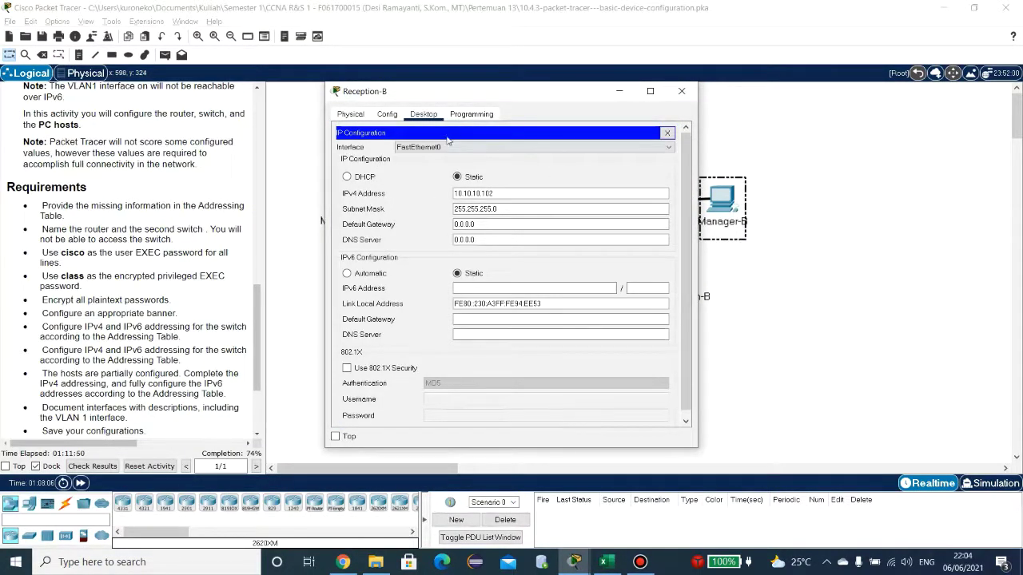
{"action": "left_click_drag", "start_coordinate": [469, 97], "coordinate": [693, 102]}
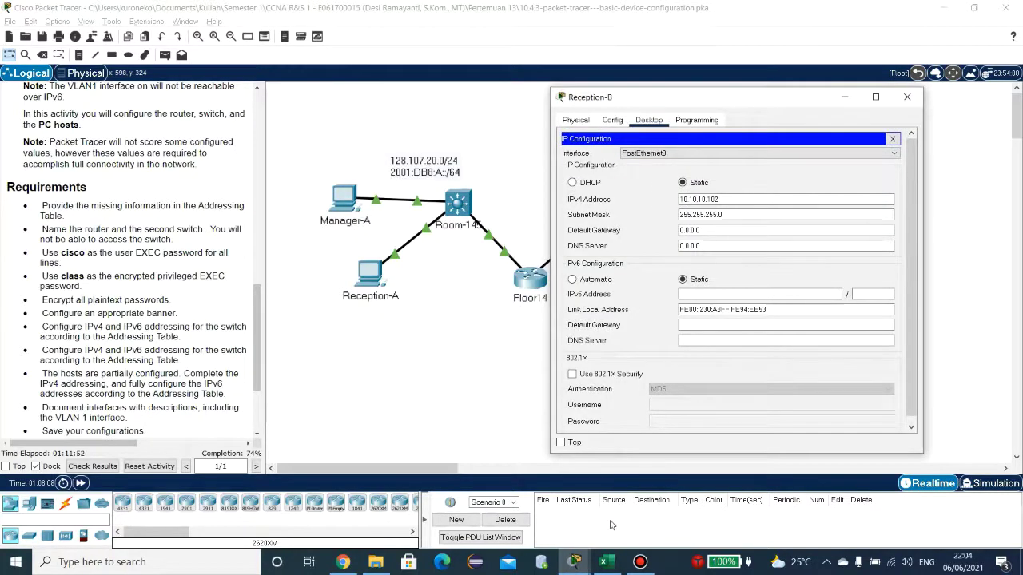
{"action": "left_click", "coordinate": [605, 562]}
{"action": "left_click_drag", "start_coordinate": [711, 199], "coordinate": [660, 200]}
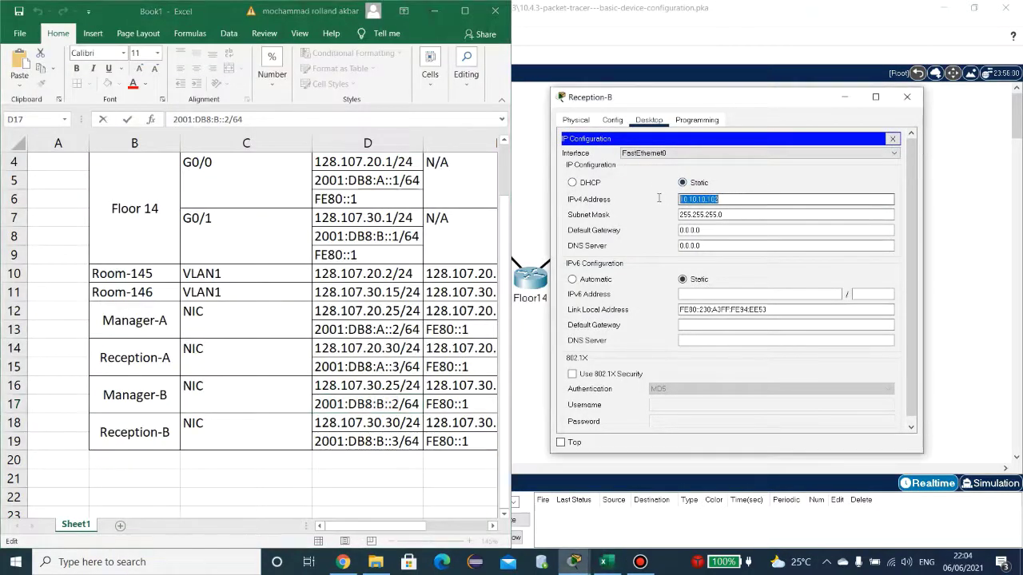
{"action": "type", "text": "128.1"}
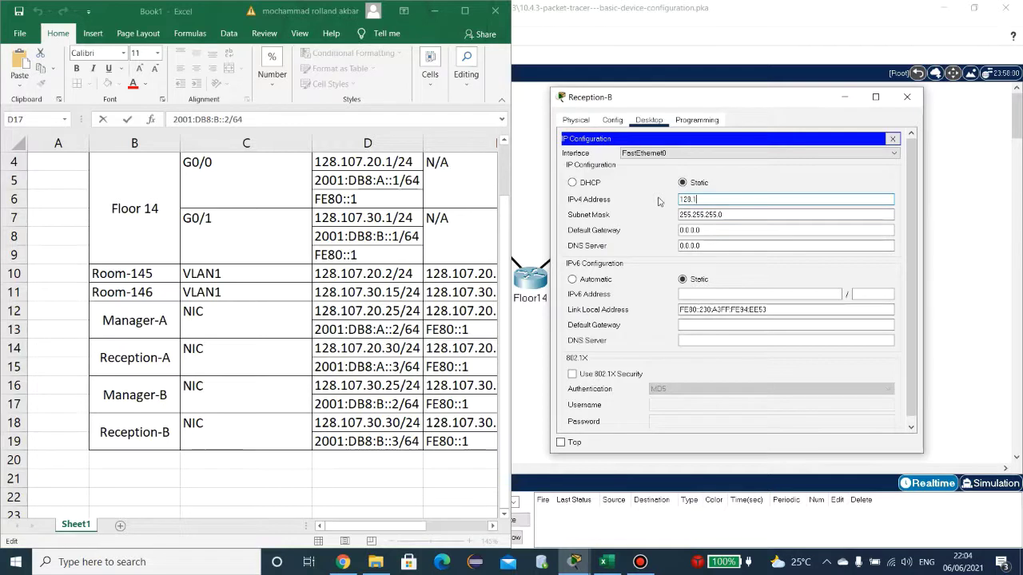
{"action": "type", "text": "07.3"}
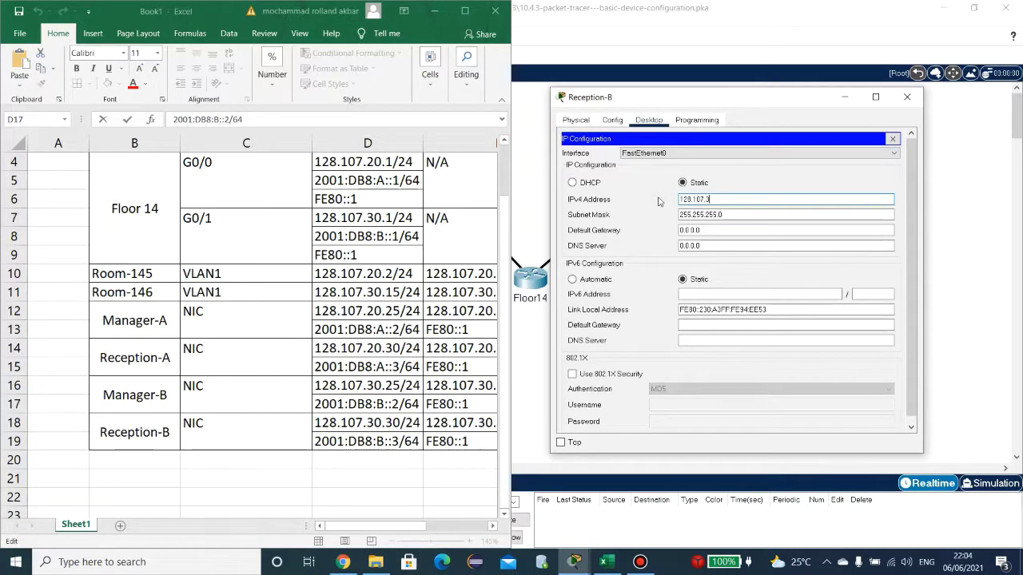
{"action": "type", "text": "0.30"}
{"action": "key", "text": "Tab"}
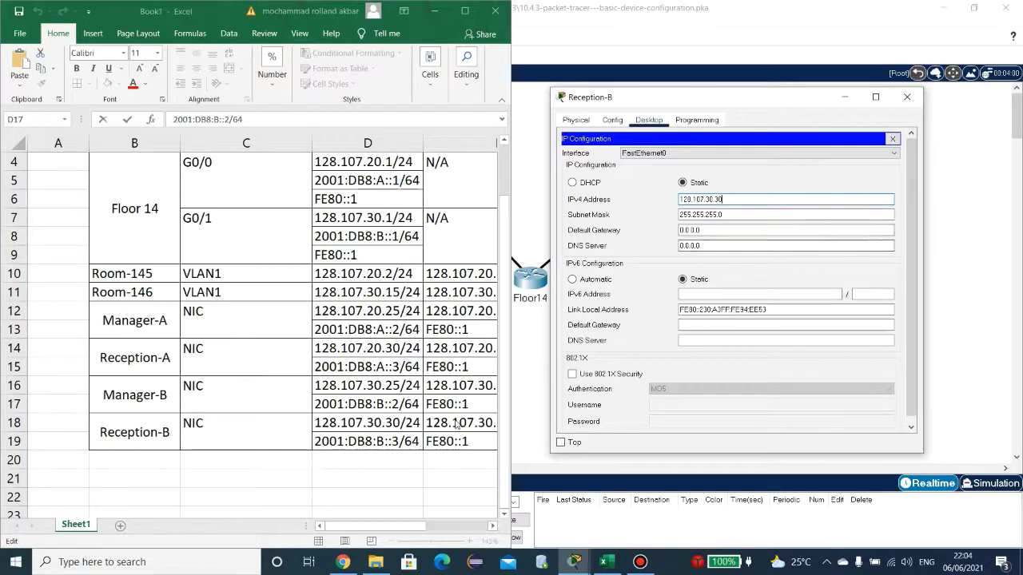
Step: Replace Reception-B's 0.0.0.0 gateway with 128.107.30.1 copied from cell E18
{"action": "left_click", "coordinate": [456, 422]}
{"action": "key", "text": "ctrl+c"}
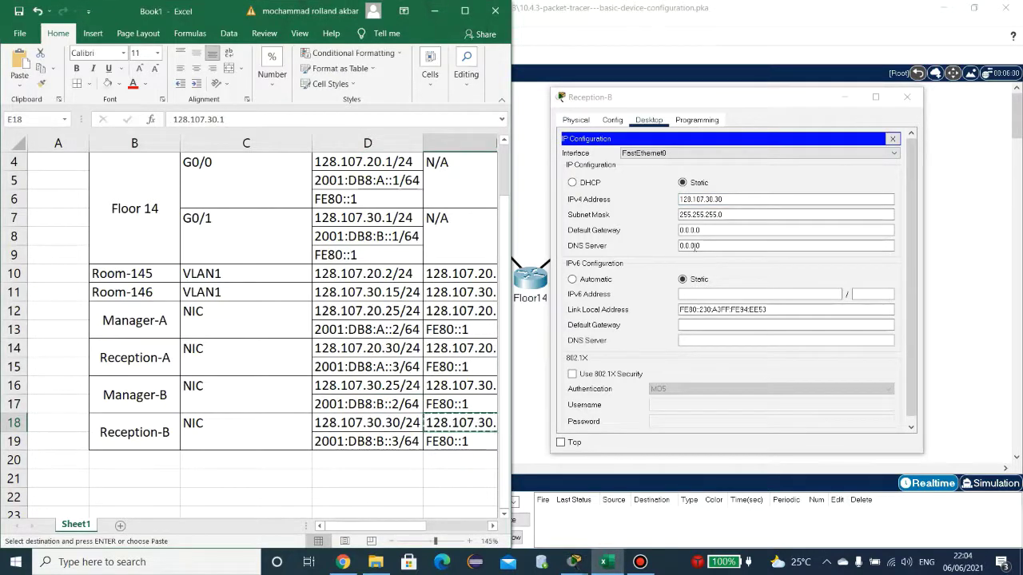
{"action": "left_click_drag", "start_coordinate": [719, 230], "coordinate": [663, 232]}
{"action": "key", "text": "ctrl+v"}
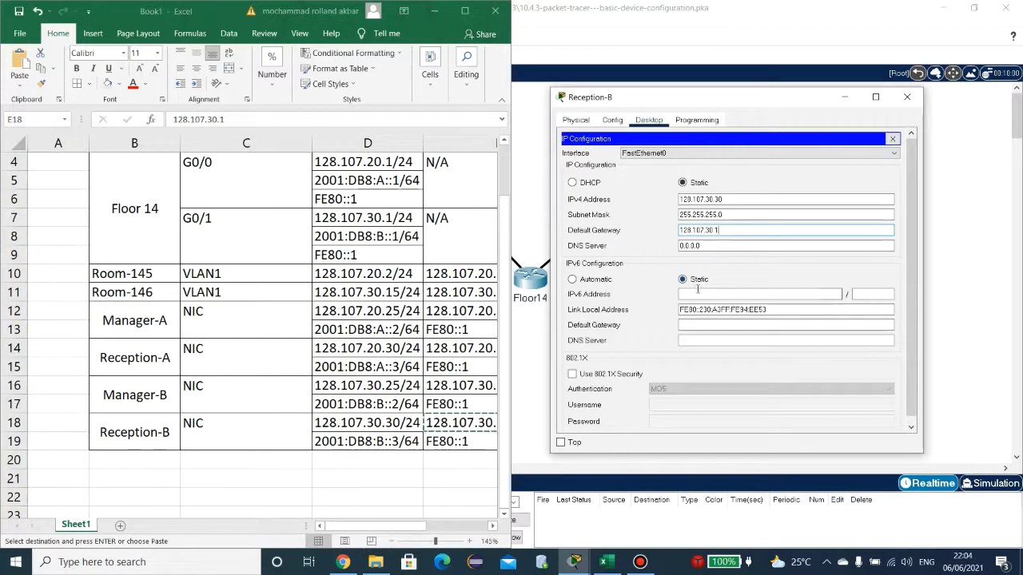
{"action": "double_click", "coordinate": [451, 423]}
{"action": "key", "text": "Escape"}
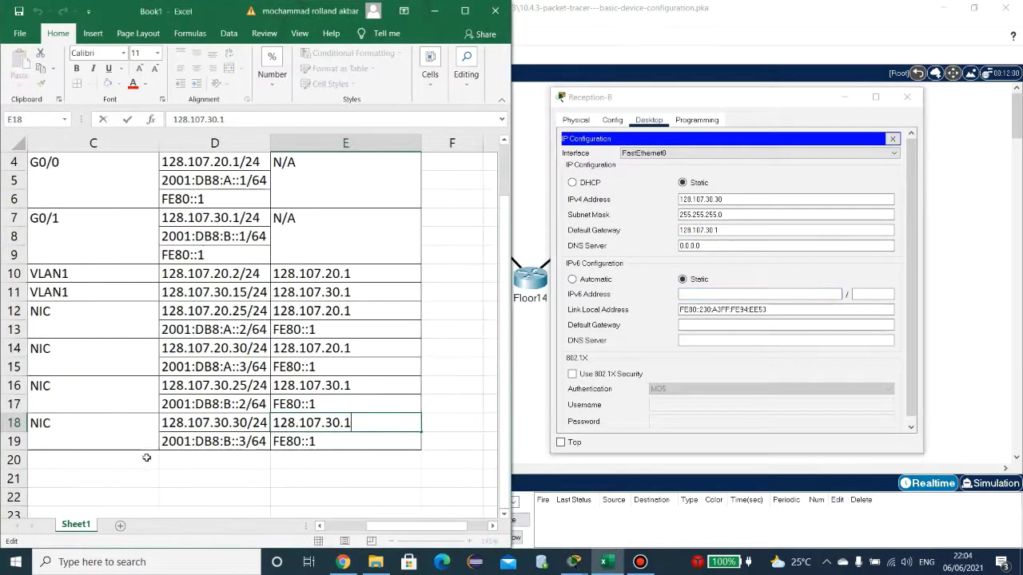
Step: Give Reception-B IPv6 address 2001:DB8:B::3 with prefix length 64, copied from cell D19
{"action": "left_click", "coordinate": [213, 441]}
{"action": "double_click", "coordinate": [212, 441]}
{"action": "left_click_drag", "start_coordinate": [200, 443], "coordinate": [161, 443]}
{"action": "key", "text": "ctrl+c"}
{"action": "left_click", "coordinate": [693, 297]}
{"action": "key", "text": "ctrl+v"}
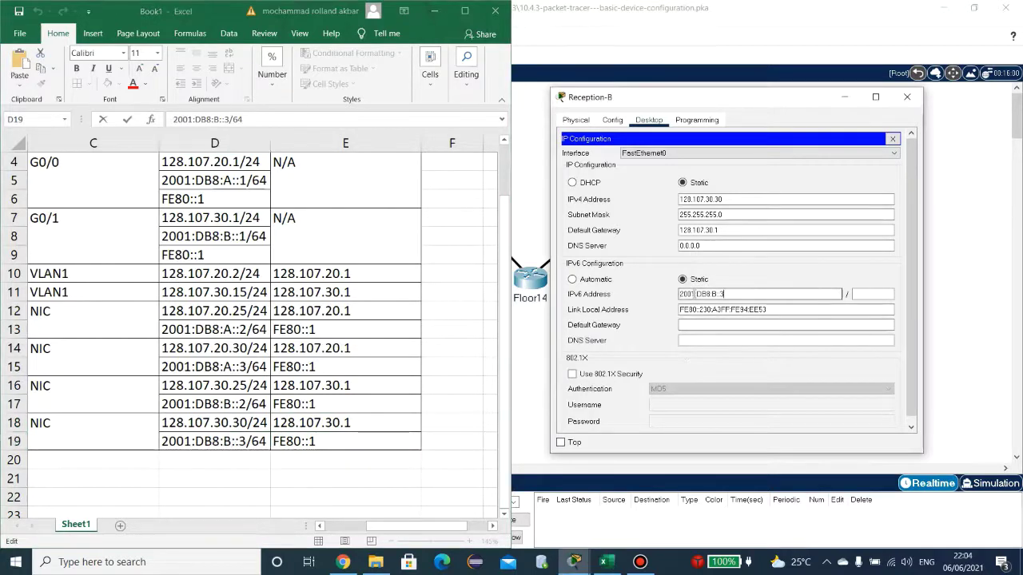
{"action": "left_click", "coordinate": [866, 294]}
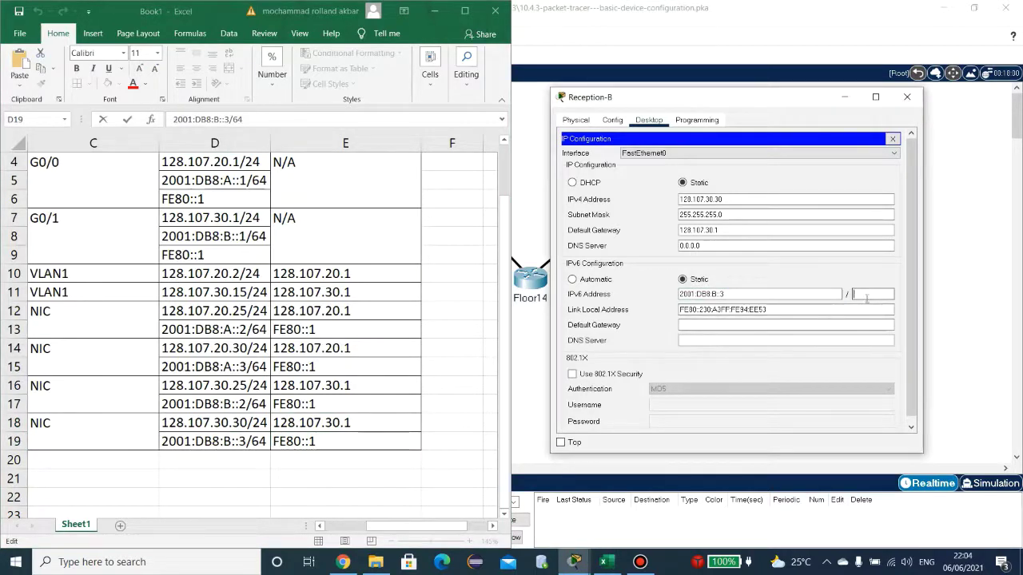
{"action": "type", "text": "64"}
Step: Set Reception-B's IPv6 gateway to FE80::1, fixing a typo, and close its windows
{"action": "left_click", "coordinate": [835, 324]}
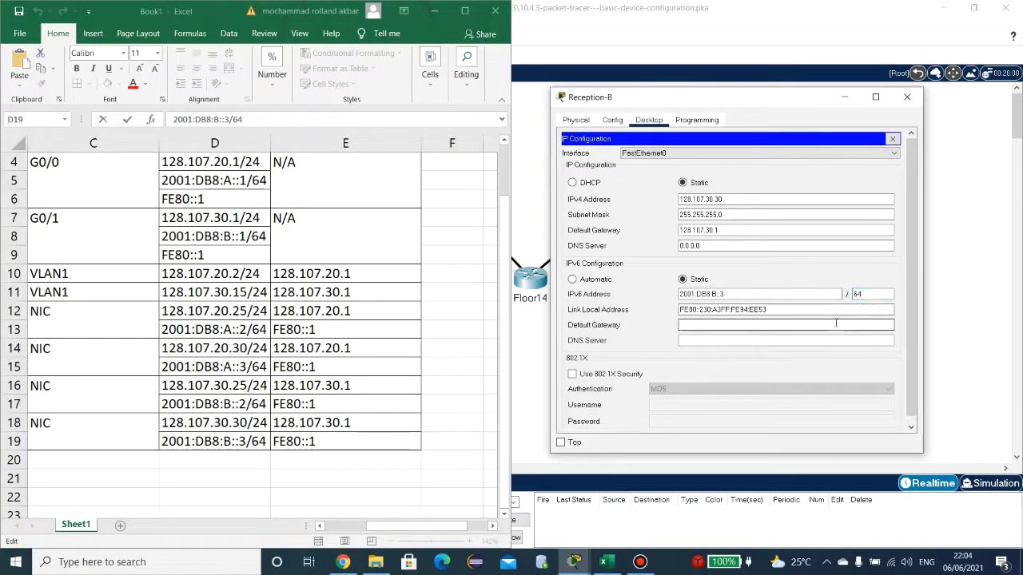
{"action": "type", "text": "FE80::1"}
{"action": "key", "text": "Home"}
{"action": "key", "text": "Delete"}
{"action": "type", "text": "F"}
{"action": "key", "text": "Right"}
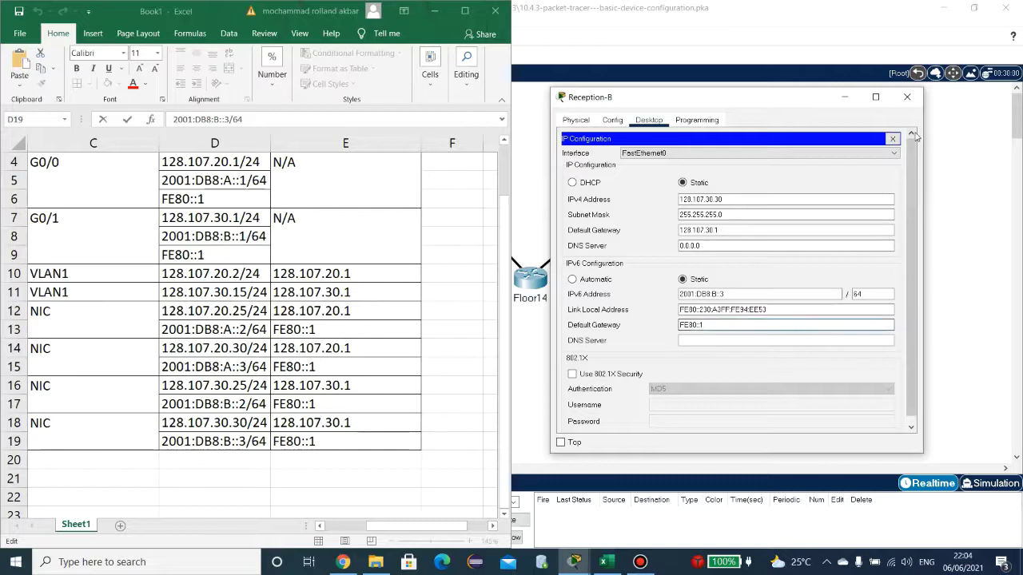
{"action": "key", "text": "Tab"}
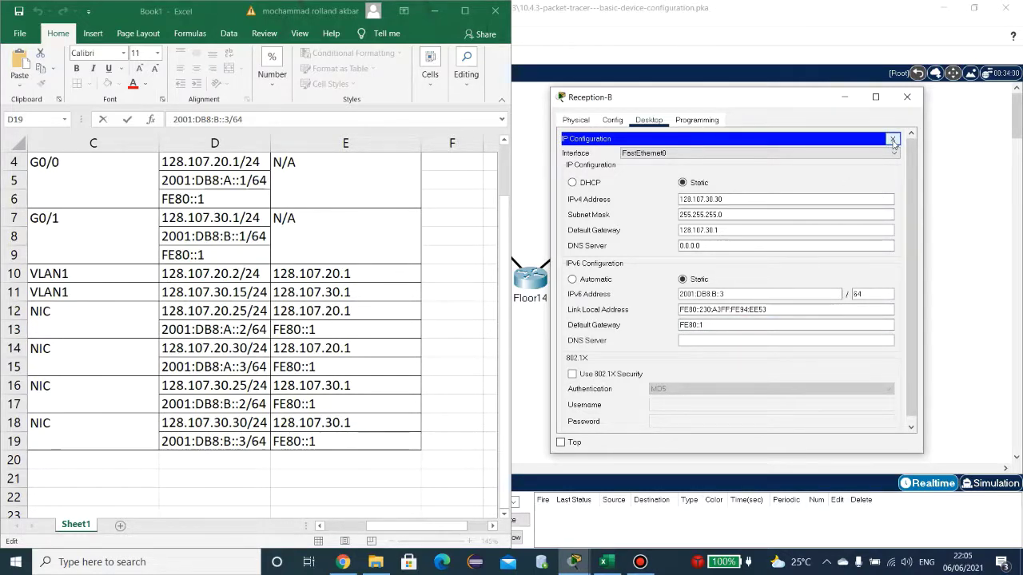
{"action": "left_click", "coordinate": [893, 140]}
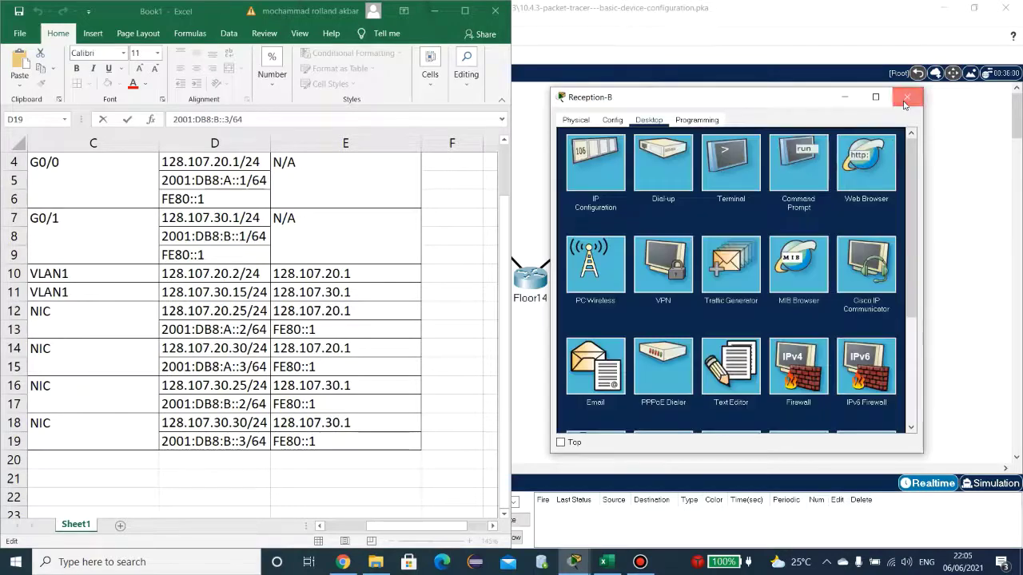
{"action": "left_click", "coordinate": [907, 97]}
Step: Find the interface-description requirement in the instructions and open Floor14's CLI
{"action": "left_click", "coordinate": [740, 391]}
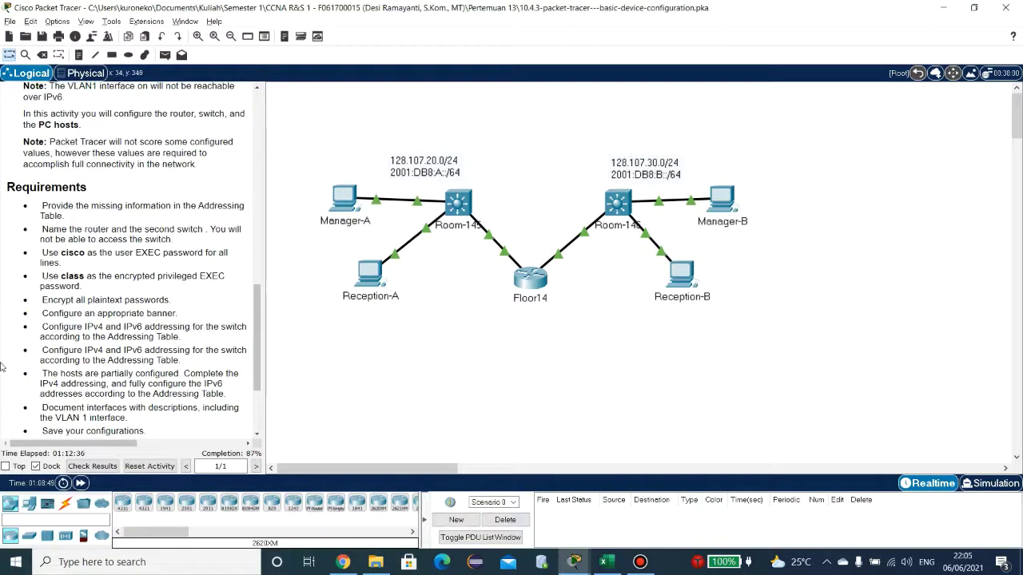
{"action": "scroll", "coordinate": [61, 253], "scroll_direction": "down", "scroll_amount": 4}
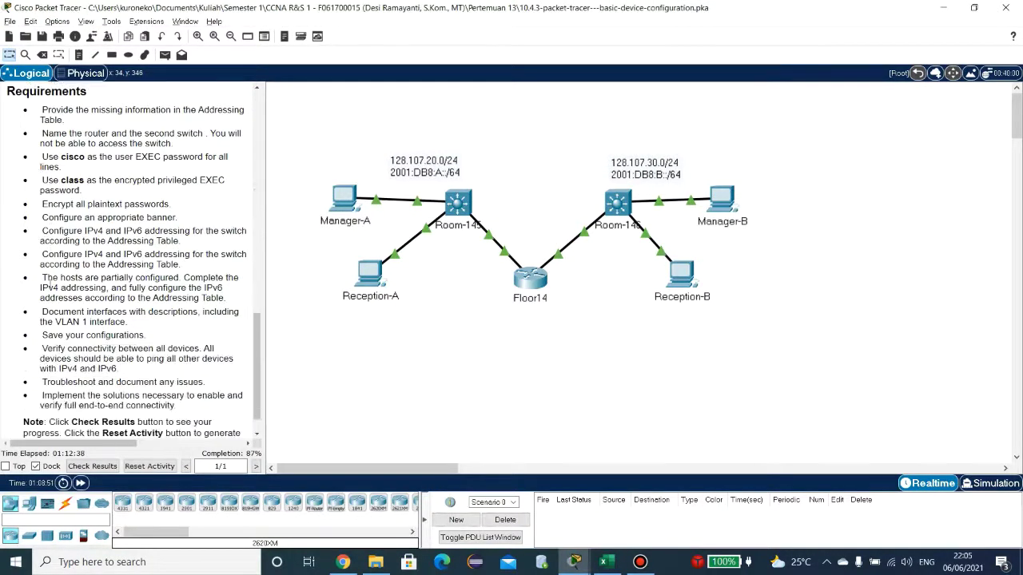
{"action": "scroll", "coordinate": [49, 285], "scroll_direction": "down", "scroll_amount": 1}
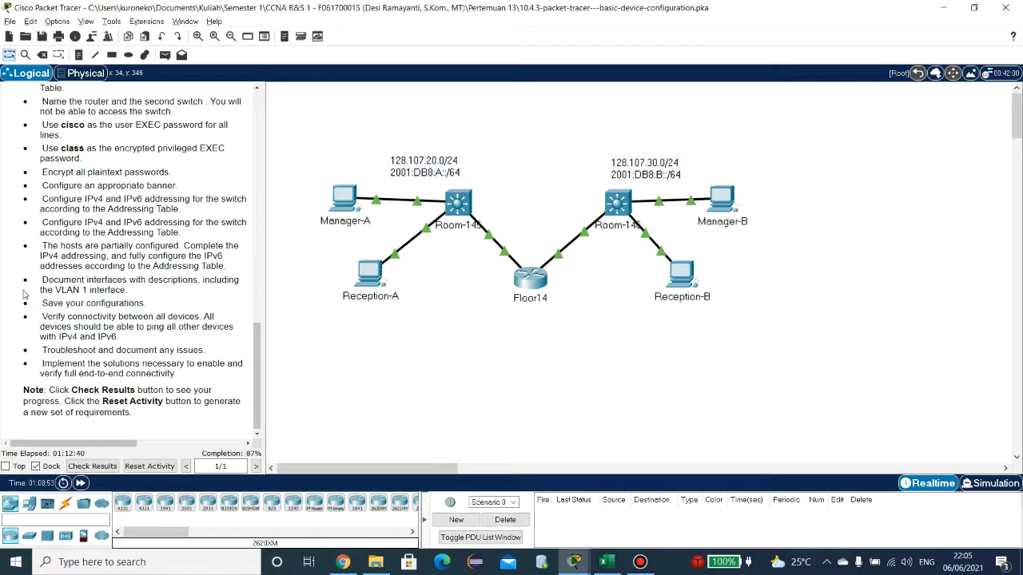
{"action": "left_click_drag", "start_coordinate": [35, 280], "coordinate": [145, 291]}
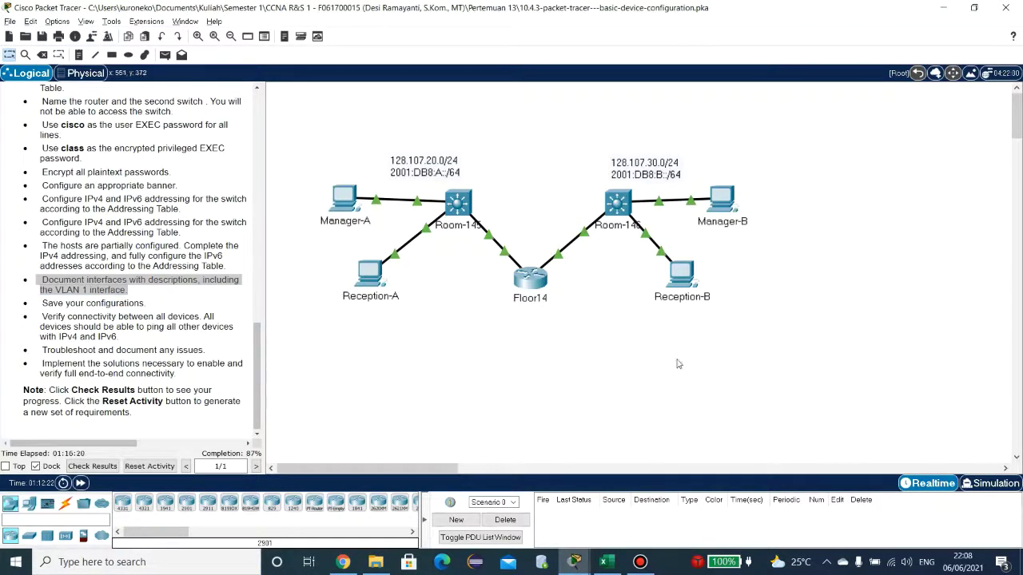
{"action": "left_click", "coordinate": [531, 285]}
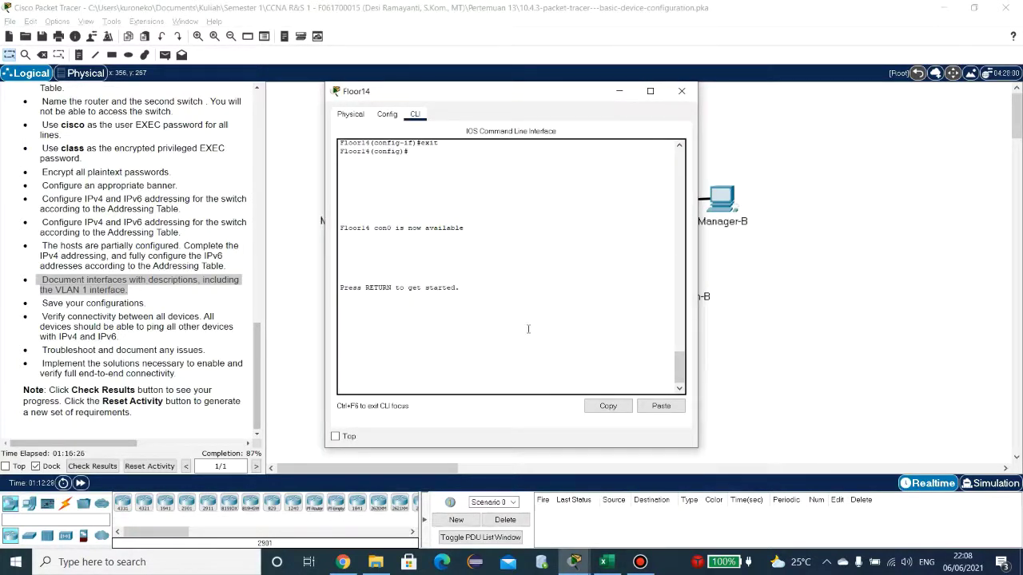
Step: Log in to Floor14's console with the line password after several retries
{"action": "key", "text": "Return"}
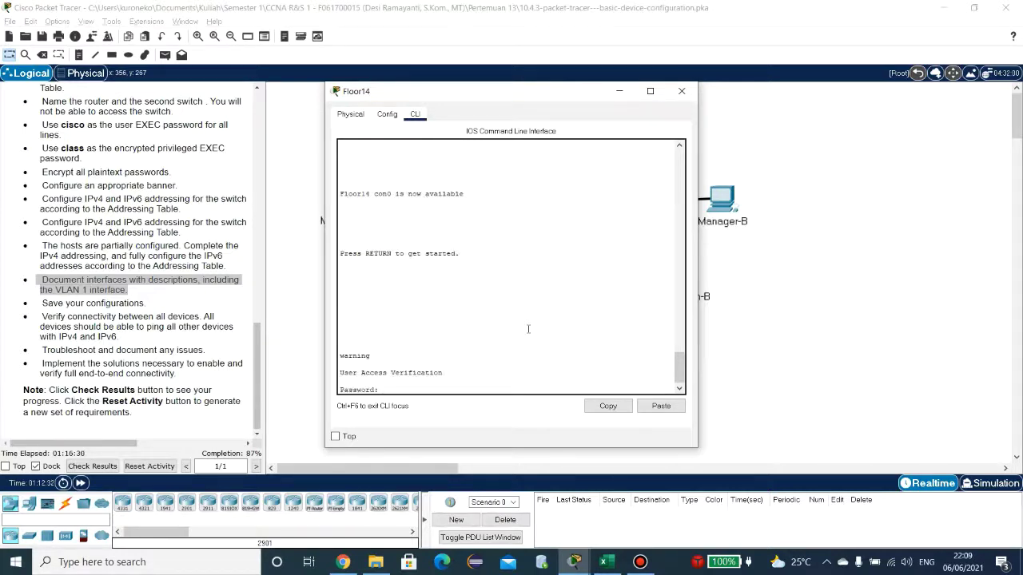
{"action": "key", "text": "Return"}
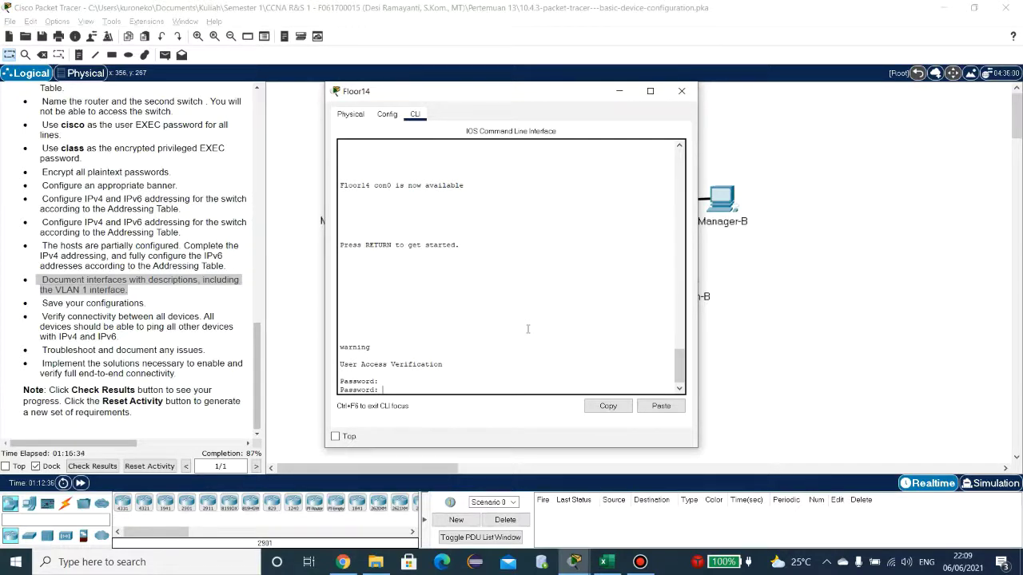
{"action": "key", "text": "Return"}
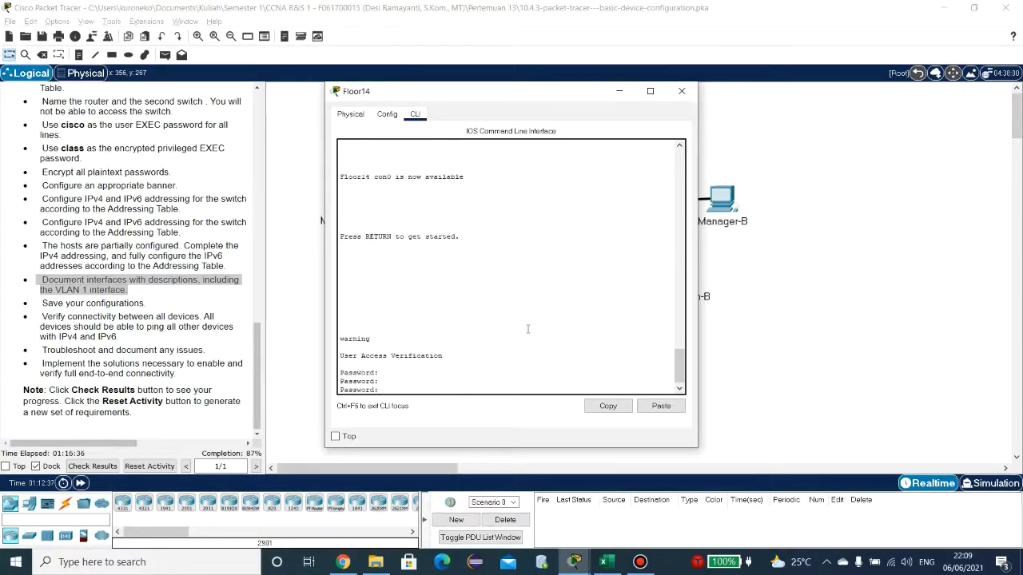
{"action": "scroll", "coordinate": [200, 304], "scroll_direction": "up", "scroll_amount": 4}
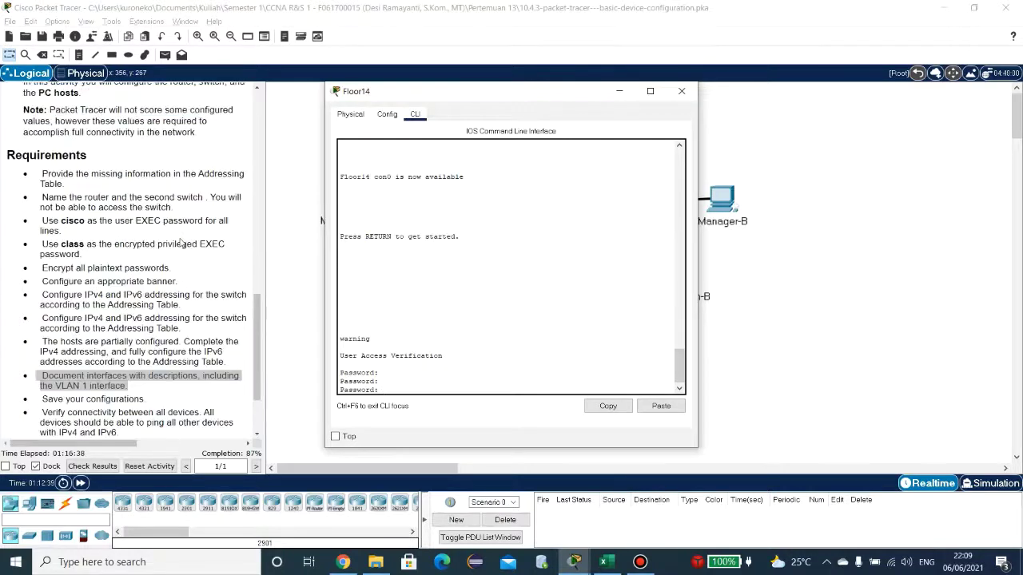
{"action": "scroll", "coordinate": [200, 304], "scroll_direction": "down", "scroll_amount": 4}
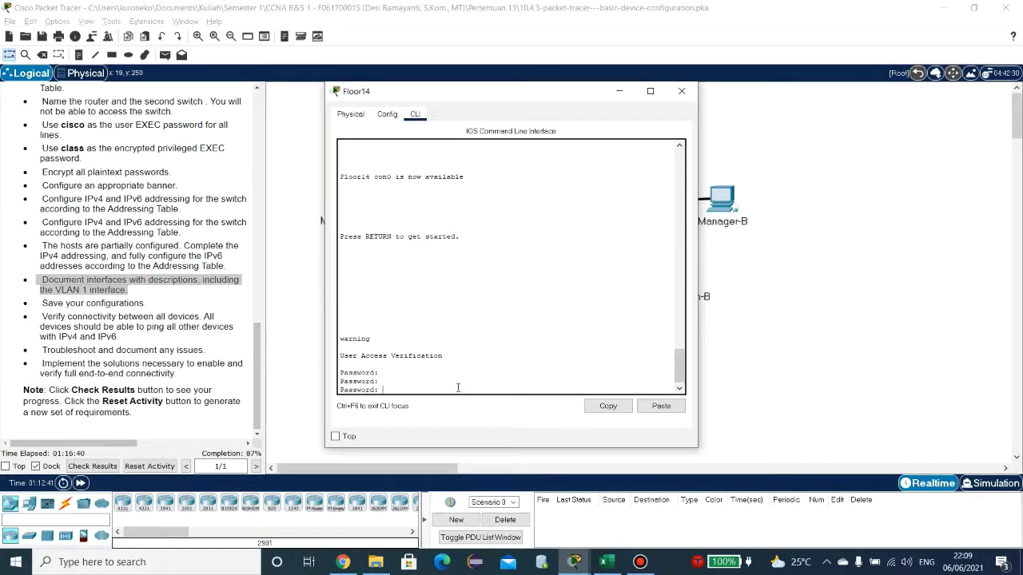
{"action": "key", "text": "Caps_Lock"}
{"action": "key", "text": "Return"}
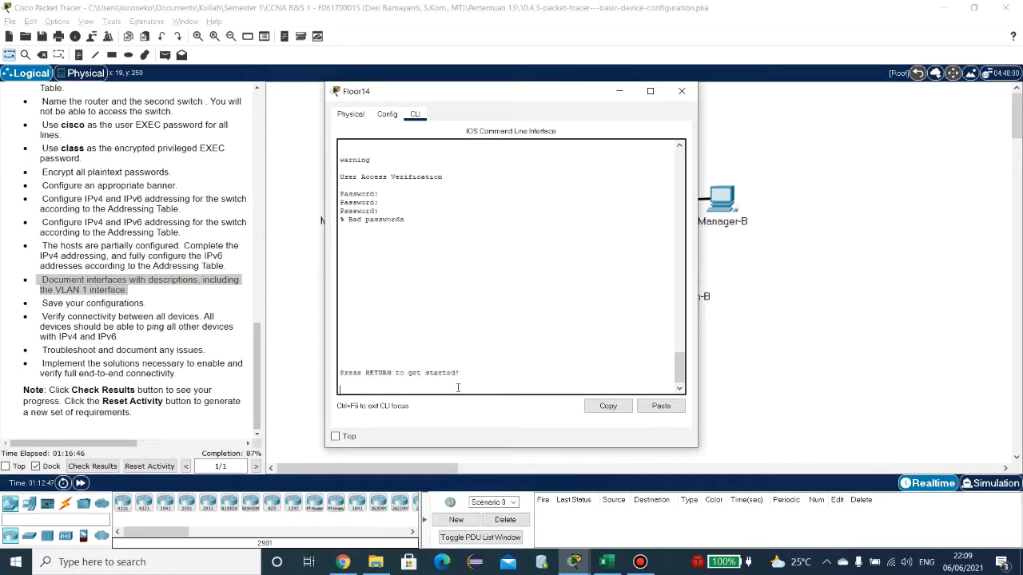
{"action": "key", "text": "Return"}
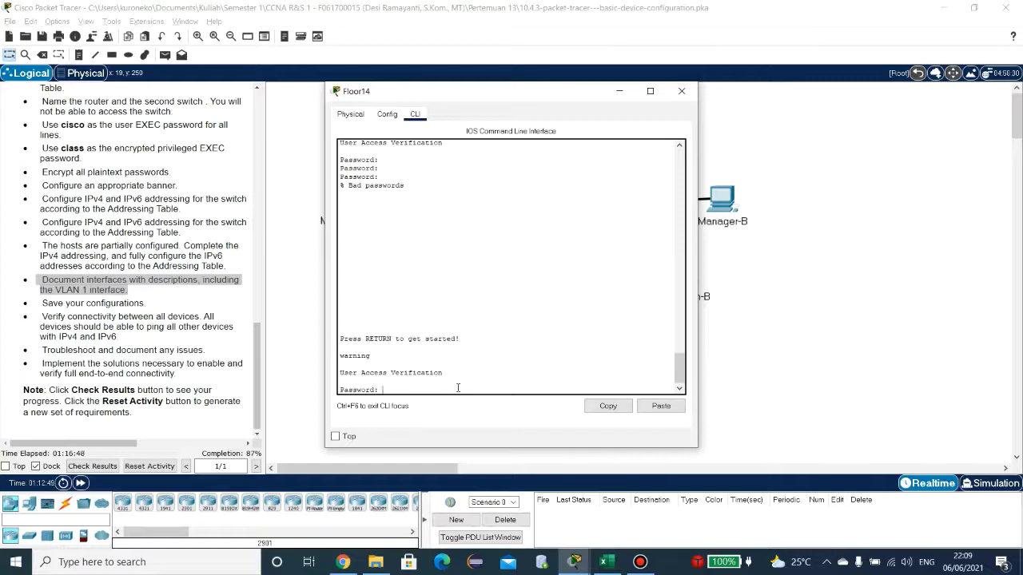
{"action": "key", "text": "Return"}
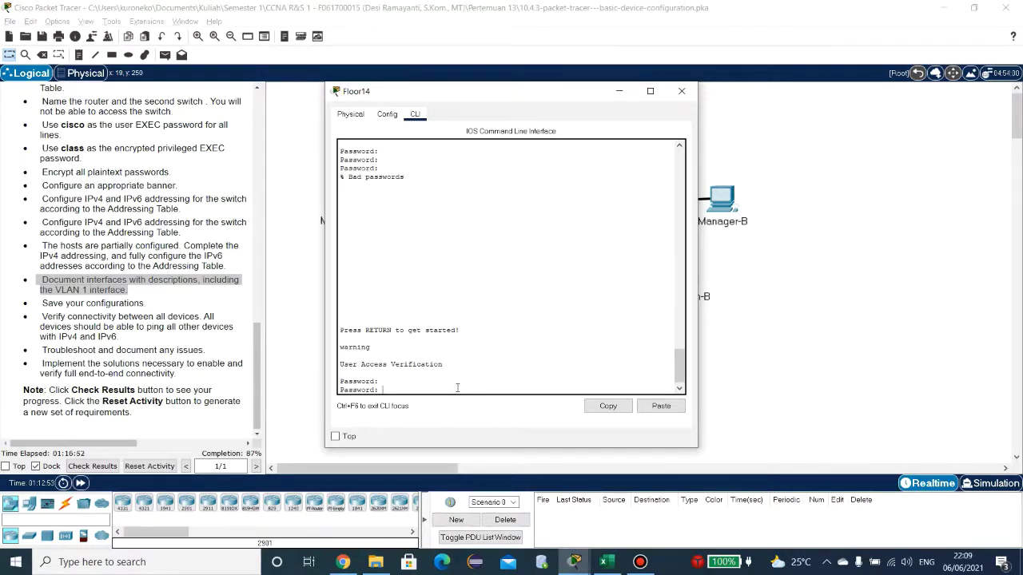
{"action": "key", "text": "Return"}
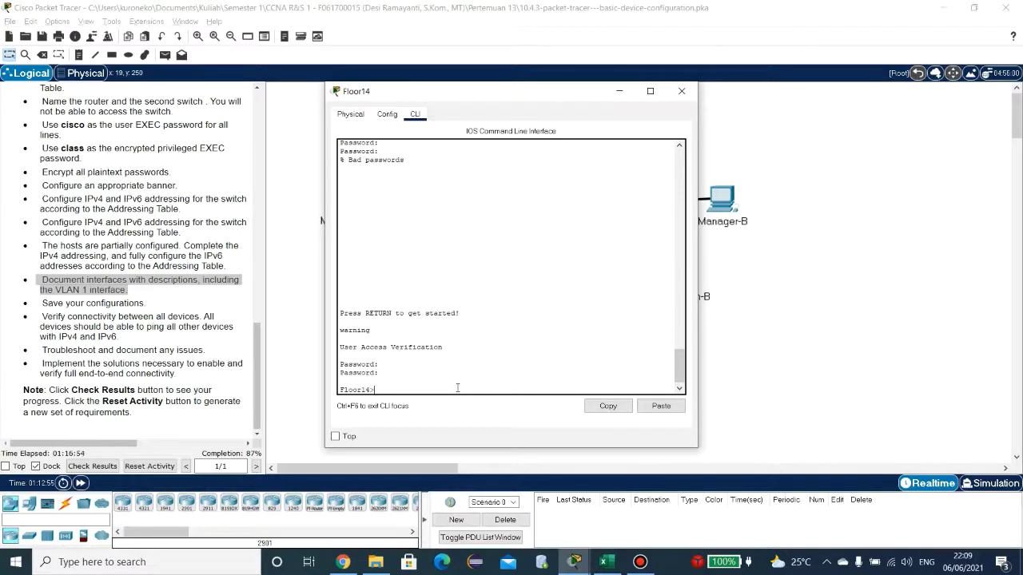
Step: Run enable with its password, then configure terminal for global configuration mode
{"action": "type", "text": "ena"}
{"action": "key", "text": "Tab"}
{"action": "key", "text": "Return"}
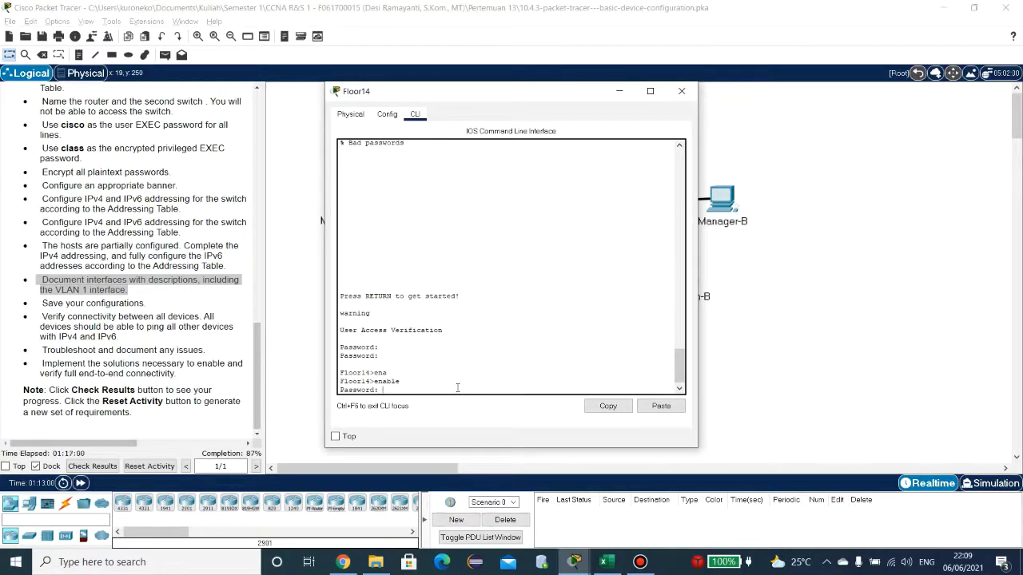
{"action": "key", "text": "Return"}
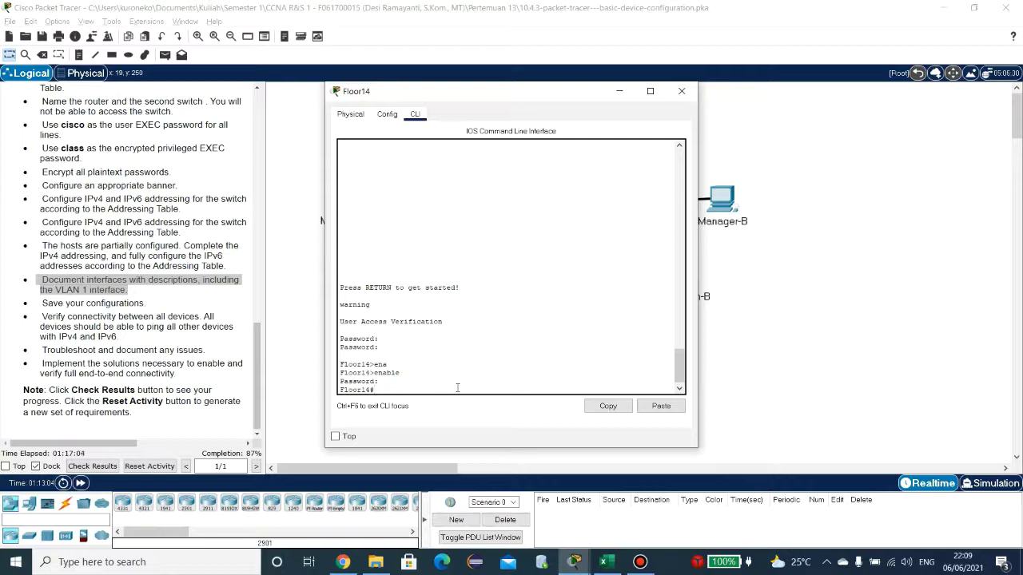
{"action": "type", "text": "con"}
{"action": "key", "text": "Tab"}
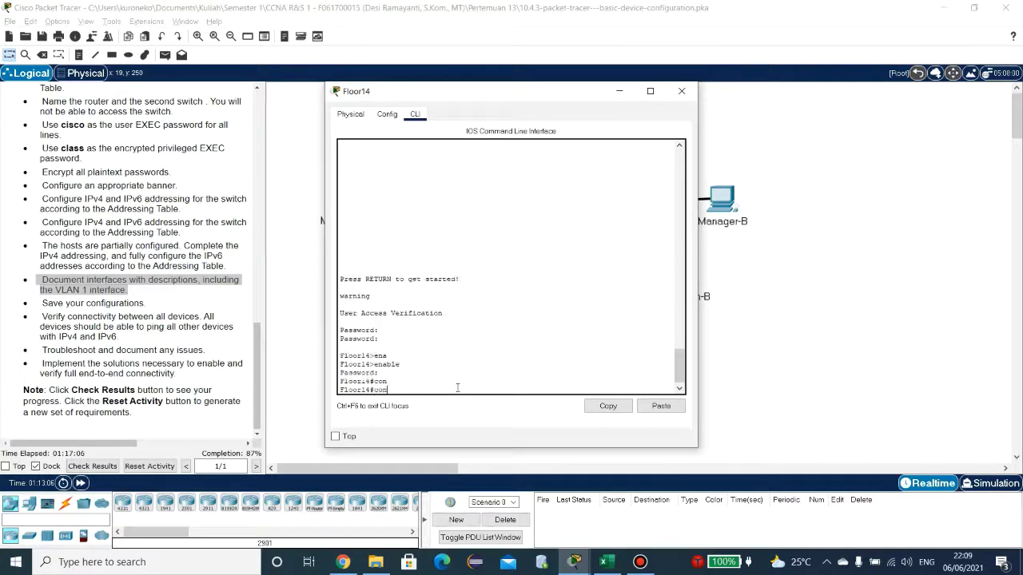
{"action": "type", "text": "f"}
{"action": "key", "text": "Tab"}
{"action": "type", "text": "t"}
{"action": "key", "text": "Tab"}
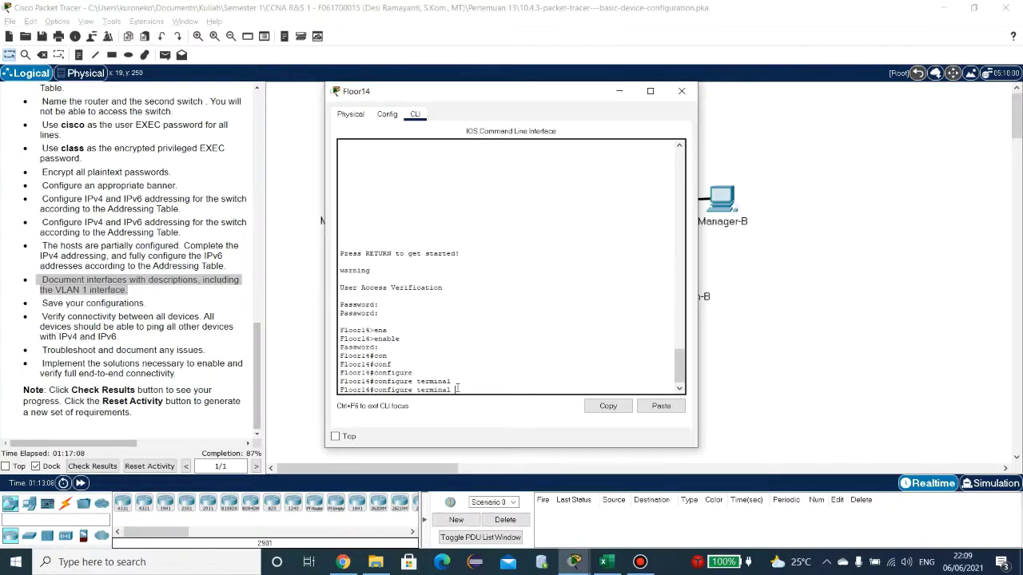
{"action": "key", "text": "Return"}
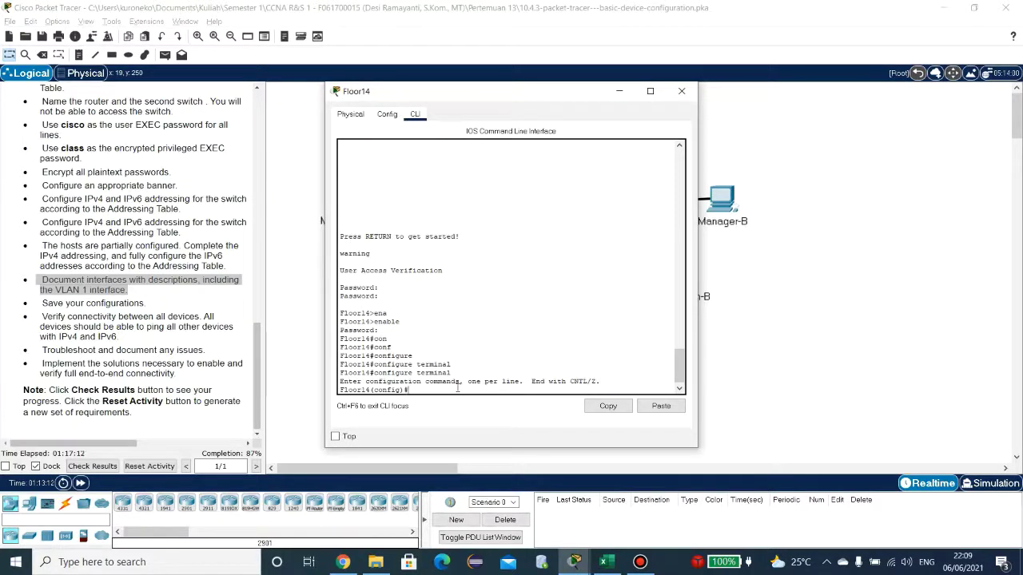
Step: Enable IPv6 unicast routing on Floor14 with ipv6 unicast-routing
{"action": "type", "text": "ipv6 u"}
{"action": "key", "text": "Tab"}
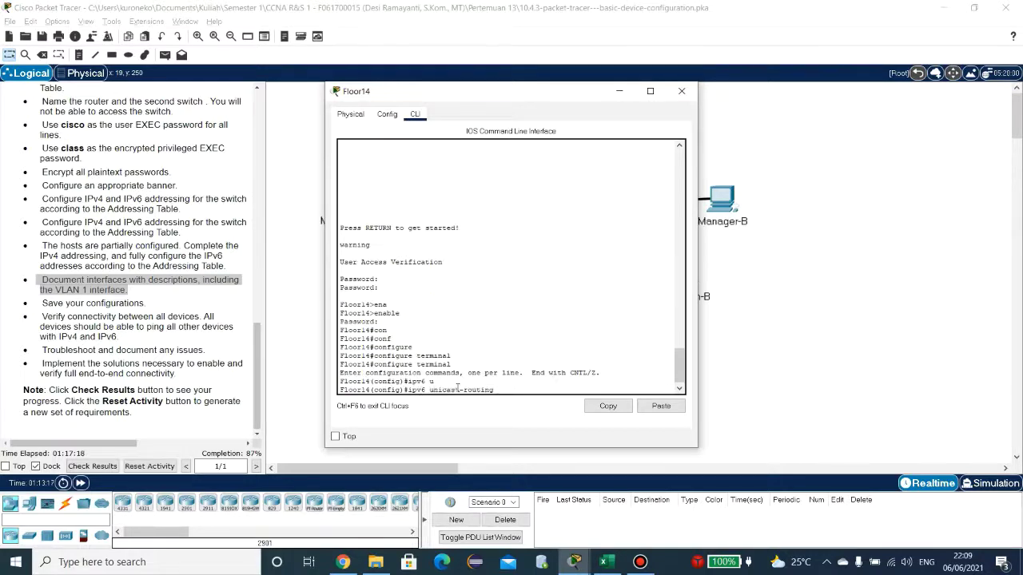
{"action": "key", "text": "Return"}
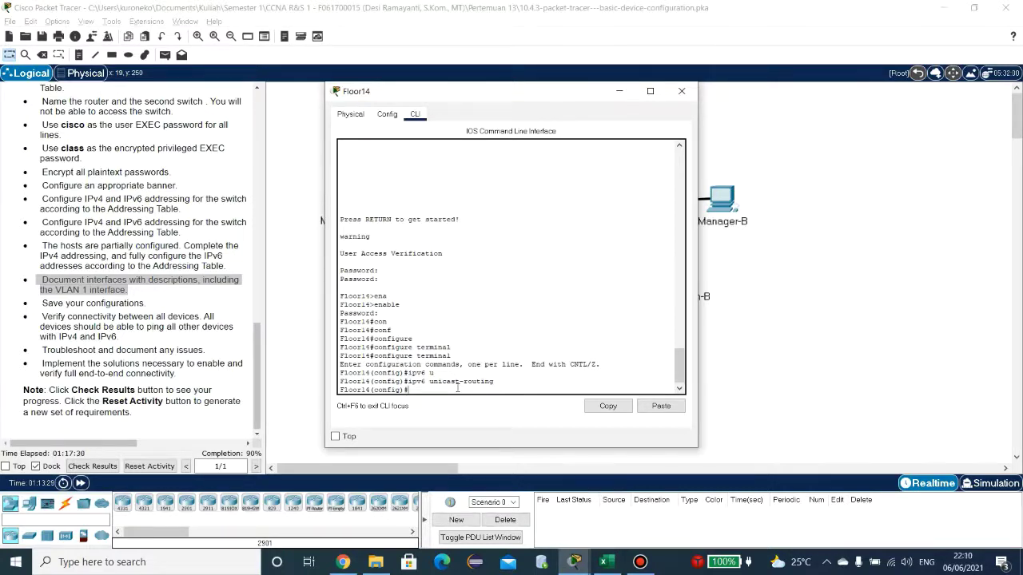
Step: List Floor14's interfaces with show ip int brief, showing G0/0 and G0/1 up
{"action": "type", "text": "o sh"}
{"action": "key", "text": "Tab"}
{"action": "type", "text": "o"}
{"action": "key", "text": "Tab"}
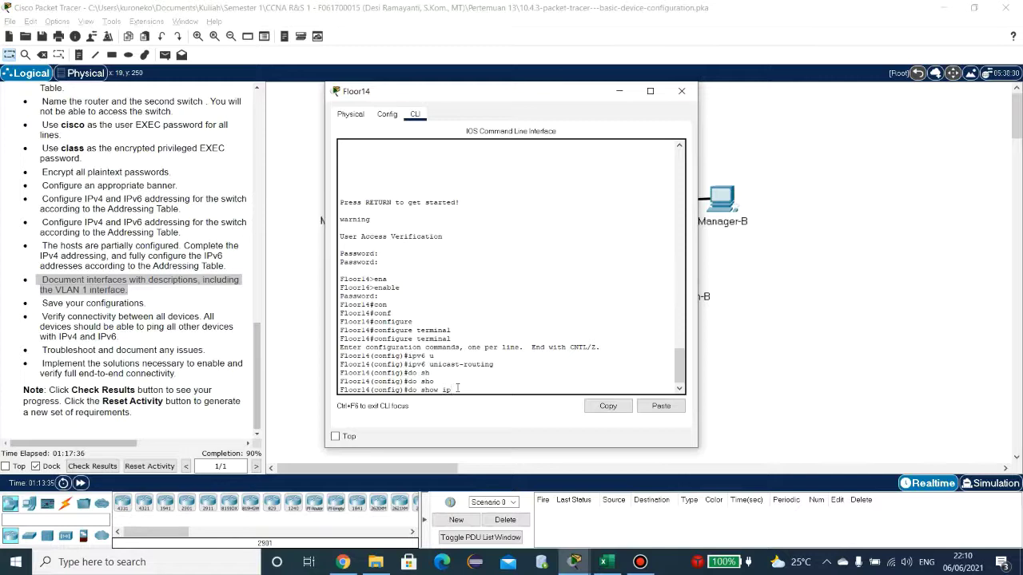
{"action": "type", "text": "int brief"}
{"action": "key", "text": "Return"}
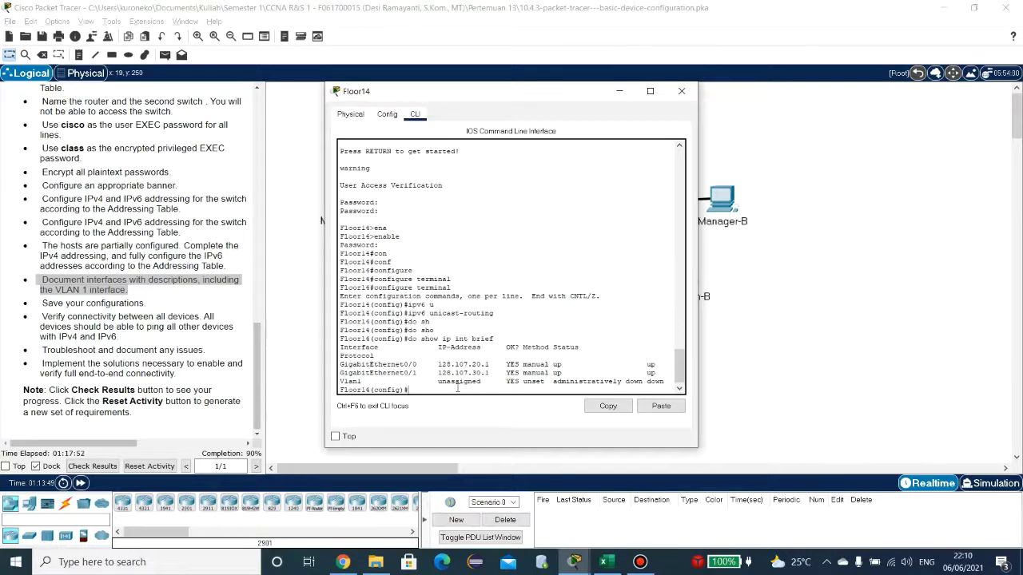
Step: Give Floor14's GigabitEthernet0/0 the description Floor14_Room-145
{"action": "type", "text": "inte"}
{"action": "key", "text": "Tab"}
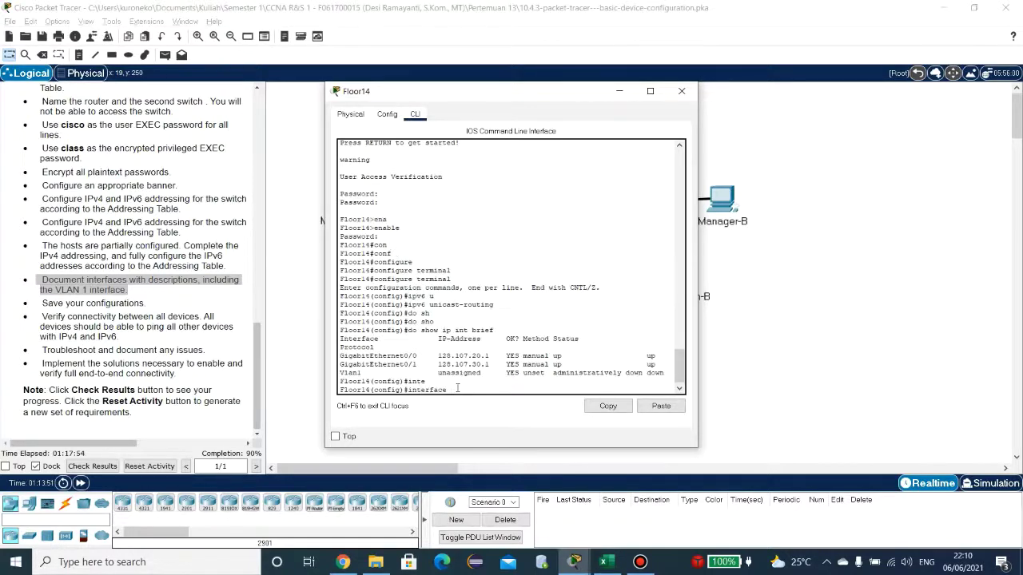
{"action": "type", "text": "gi"}
{"action": "key", "text": "Tab"}
{"action": "type", "text": "0"}
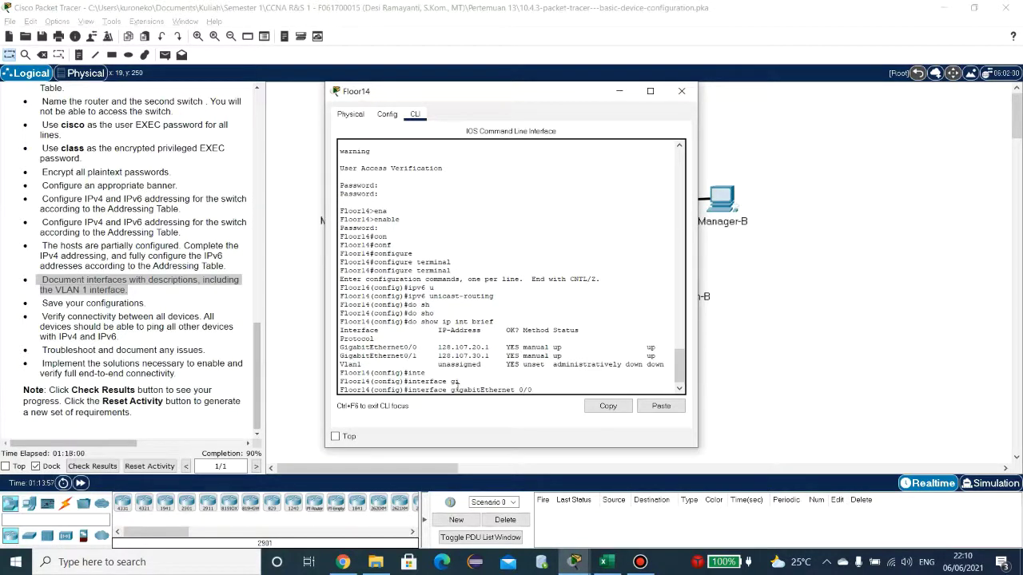
{"action": "type", "text": "/0"}
{"action": "key", "text": "Return"}
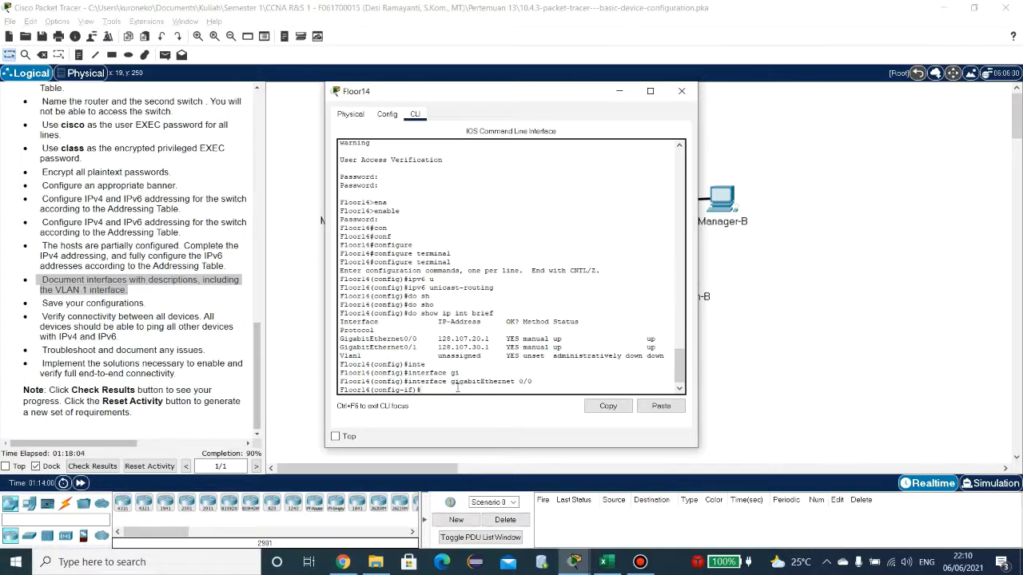
{"action": "type", "text": "des"}
{"action": "key", "text": "Tab"}
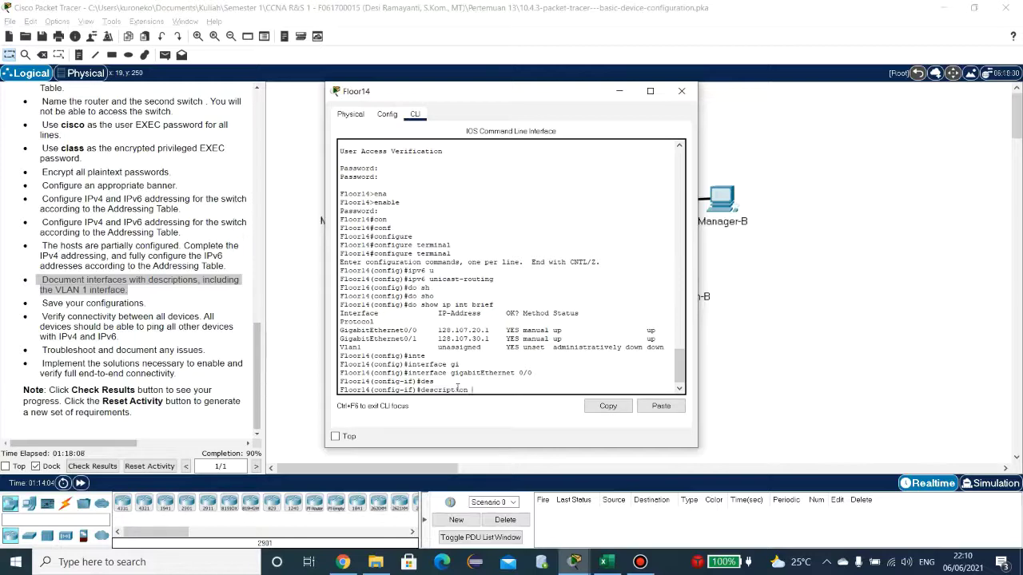
{"action": "left_click_drag", "start_coordinate": [514, 91], "coordinate": [419, 92]}
{"action": "type", "text": "f"}
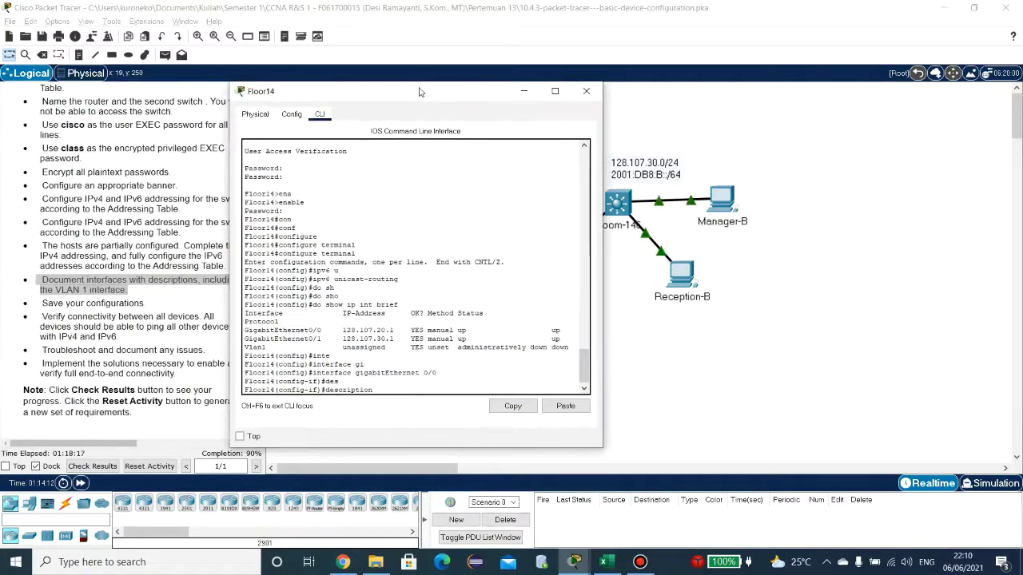
{"action": "type", "text": "loor14"}
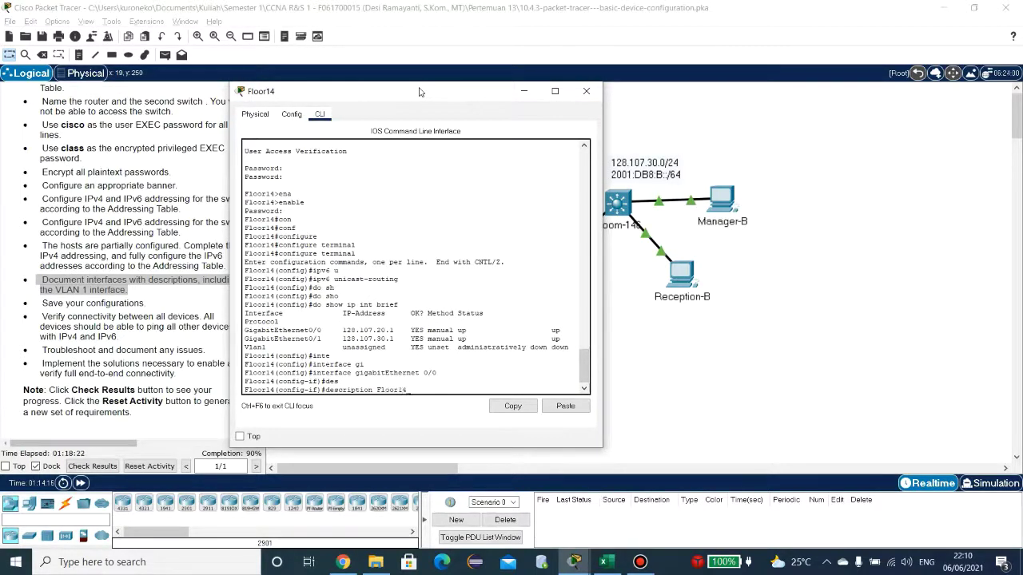
{"action": "left_click_drag", "start_coordinate": [480, 85], "coordinate": [577, 90]}
{"action": "type", "text": "_Roo"}
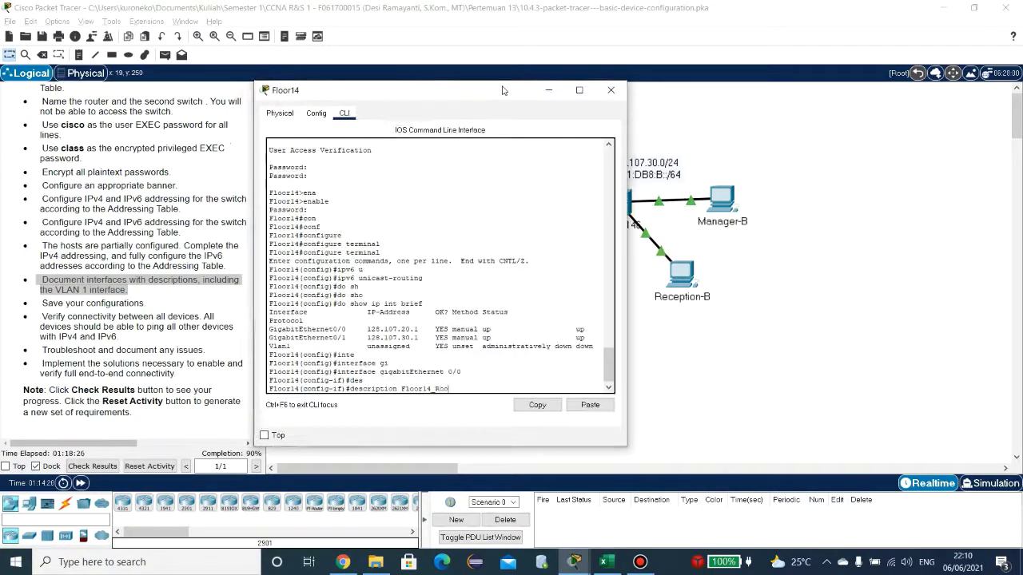
{"action": "type", "text": "m-145"}
{"action": "key", "text": "Return"}
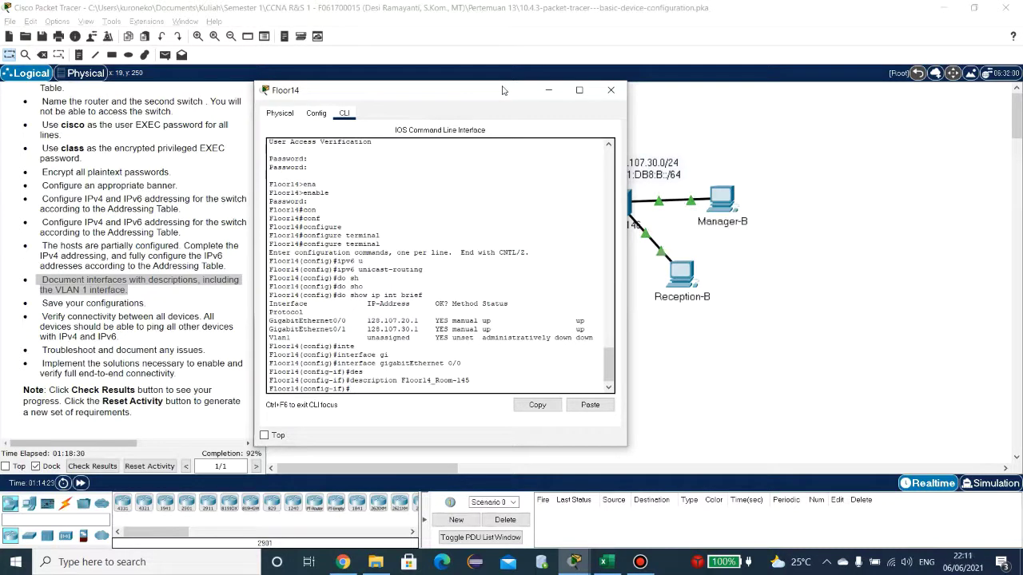
Step: Give Floor14's GigabitEthernet0/1 the description Floor14_Room-146
{"action": "key", "text": "Up"}
{"action": "key", "text": "Up"}
{"action": "key", "text": "Up"}
{"action": "key", "text": "BackSpace"}
{"action": "type", "text": "1"}
{"action": "key", "text": "Return"}
{"action": "key", "text": "Up"}
{"action": "key", "text": "Up"}
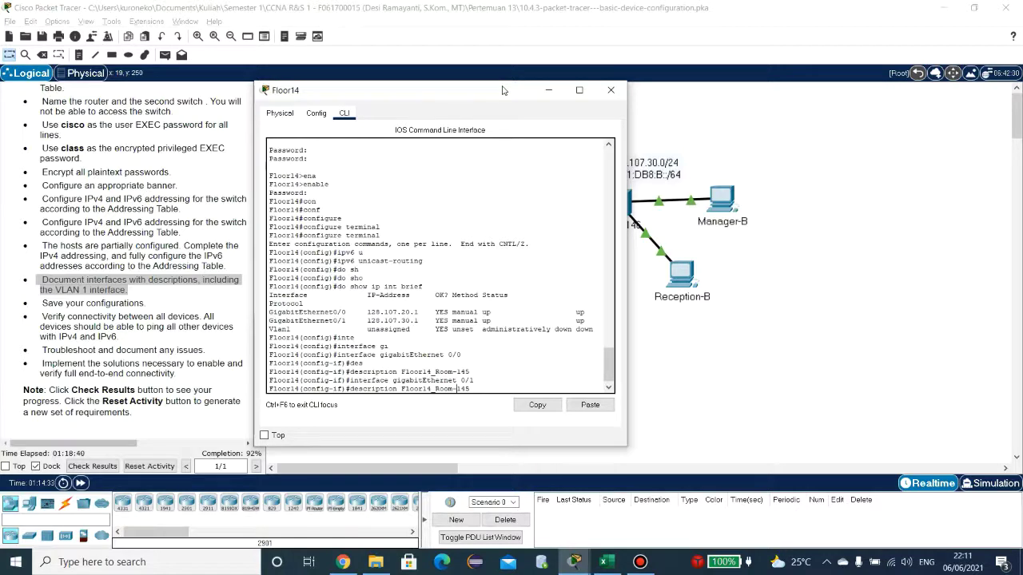
{"action": "type", "text": "6"}
{"action": "key", "text": "Return"}
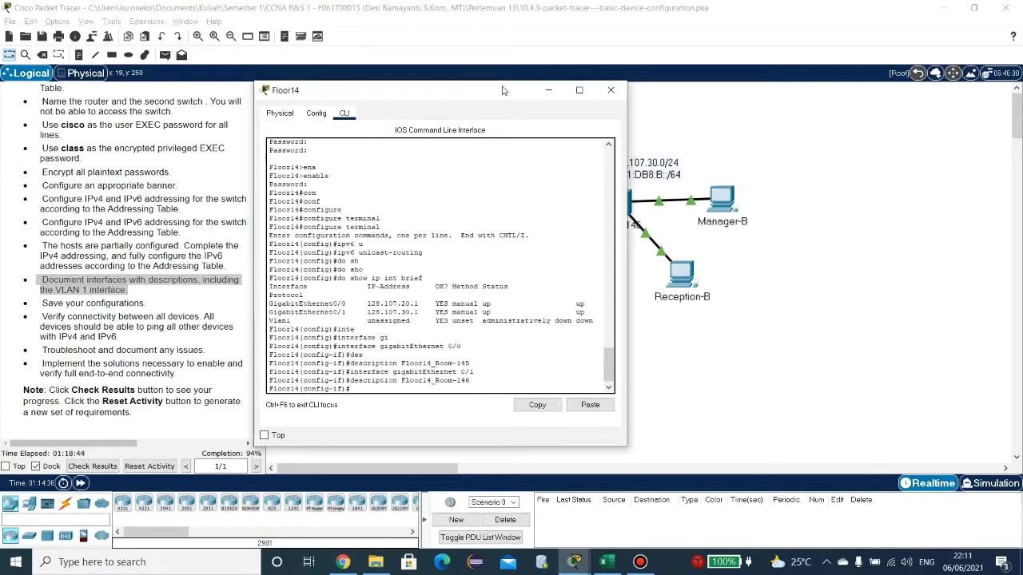
Step: Exit interface and configuration modes back to Floor14's privileged prompt
{"action": "type", "text": "exit"}
{"action": "key", "text": "Return"}
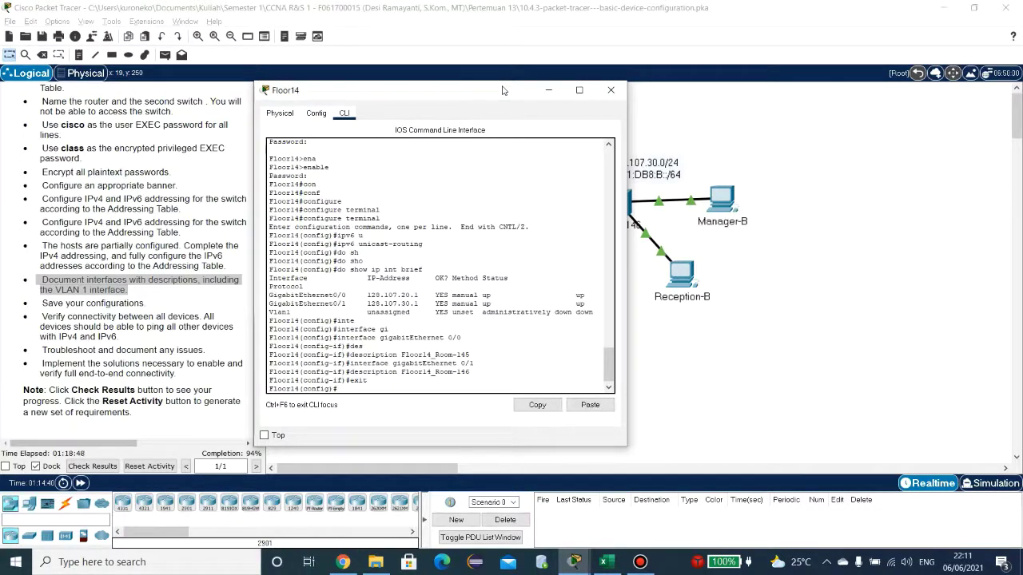
{"action": "type", "text": "w"}
{"action": "key", "text": "BackSpace"}
{"action": "type", "text": "exit"}
{"action": "key", "text": "Return"}
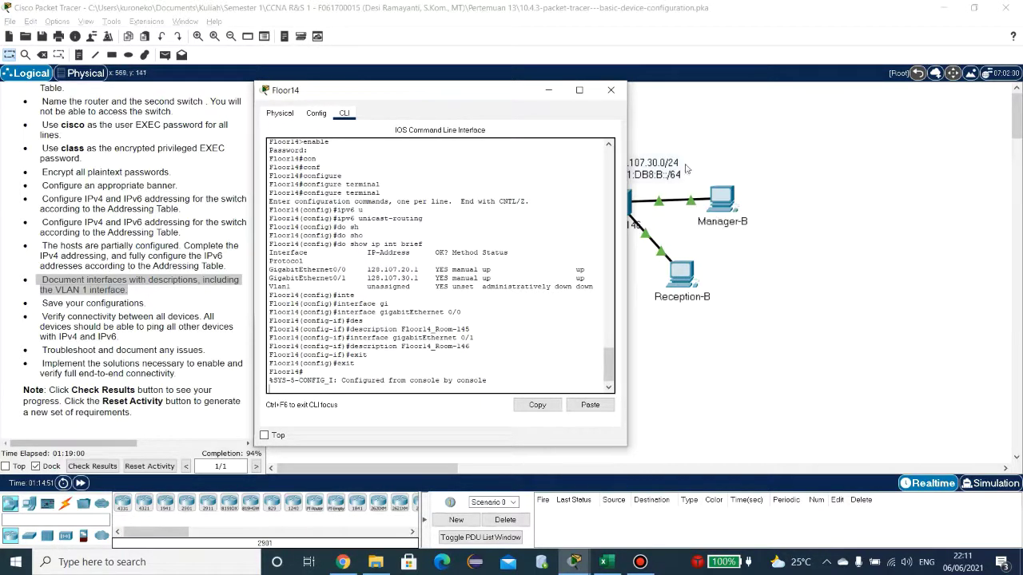
{"action": "left_click_drag", "start_coordinate": [507, 95], "coordinate": [466, 96]}
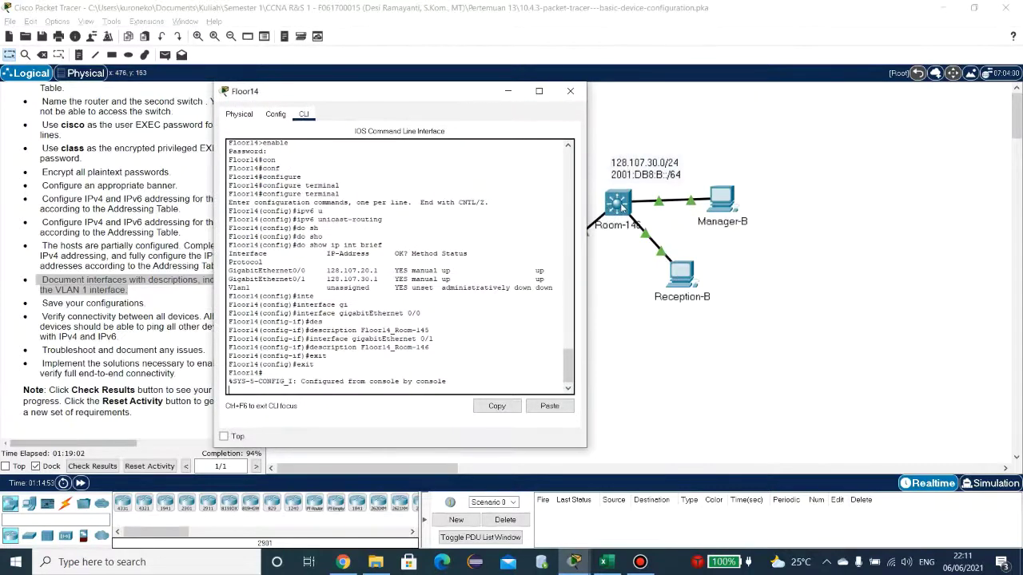
Step: Open the Room-146 switch console, log in with the user password, and enable privileged mode
{"action": "left_click", "coordinate": [617, 203]}
{"action": "key", "text": "Return"}
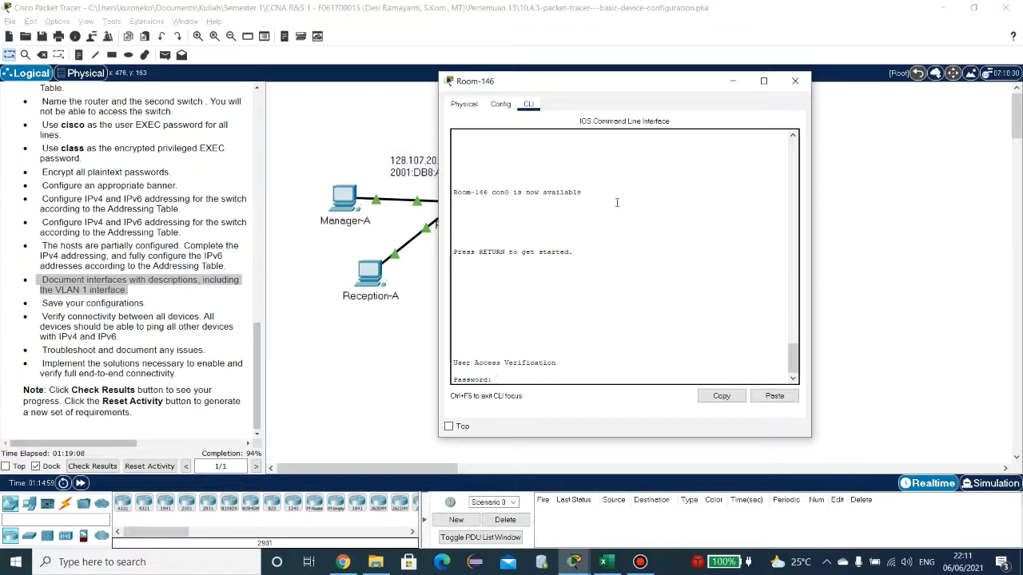
{"action": "type", "text": "cisco"}
{"action": "key", "text": "Return"}
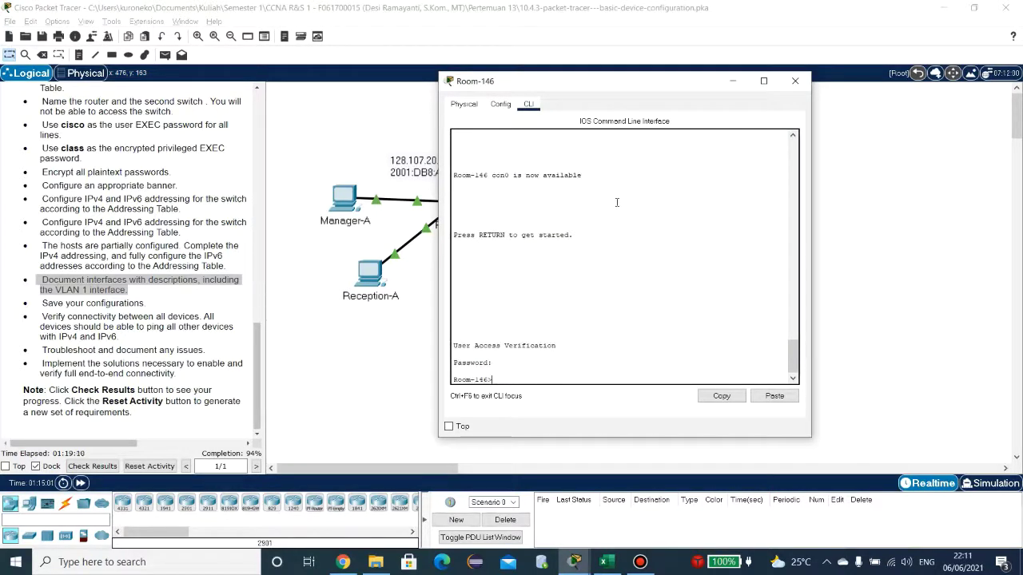
{"action": "type", "text": "ena"}
{"action": "key", "text": "Tab"}
{"action": "key", "text": "Return"}
{"action": "type", "text": "class"}
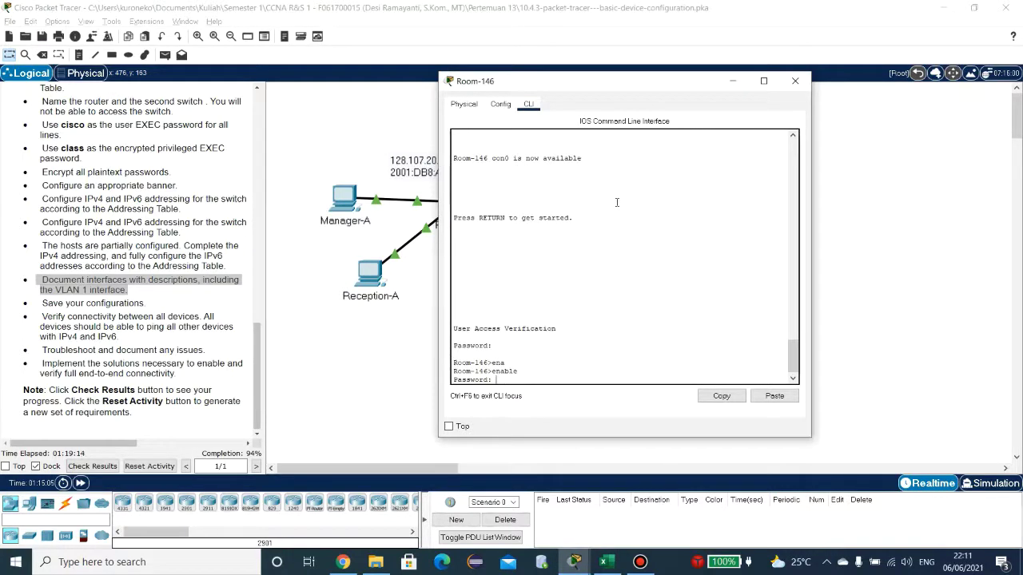
{"action": "key", "text": "Return"}
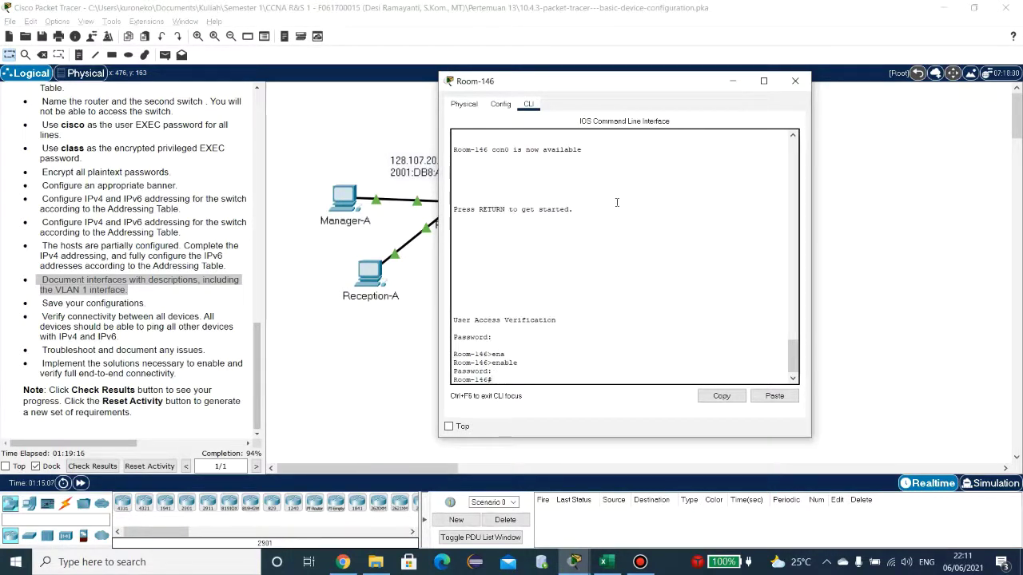
Step: Enter global configuration mode on Room-146 with configure terminal
{"action": "type", "text": "co"}
{"action": "key", "text": "Tab"}
{"action": "type", "text": "nf"}
{"action": "key", "text": "Tab"}
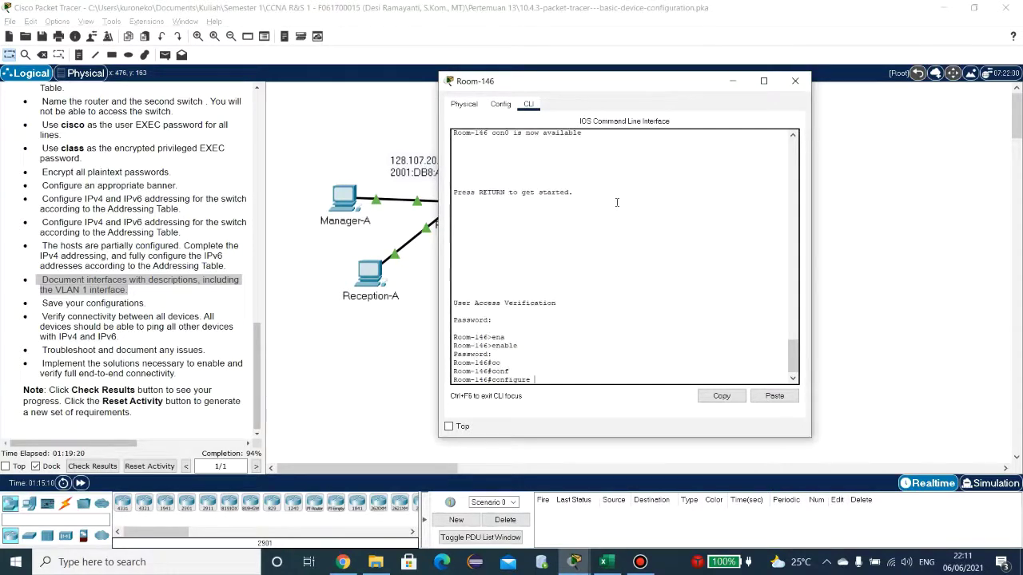
{"action": "type", "text": "te"}
{"action": "key", "text": "Tab"}
{"action": "key", "text": "Return"}
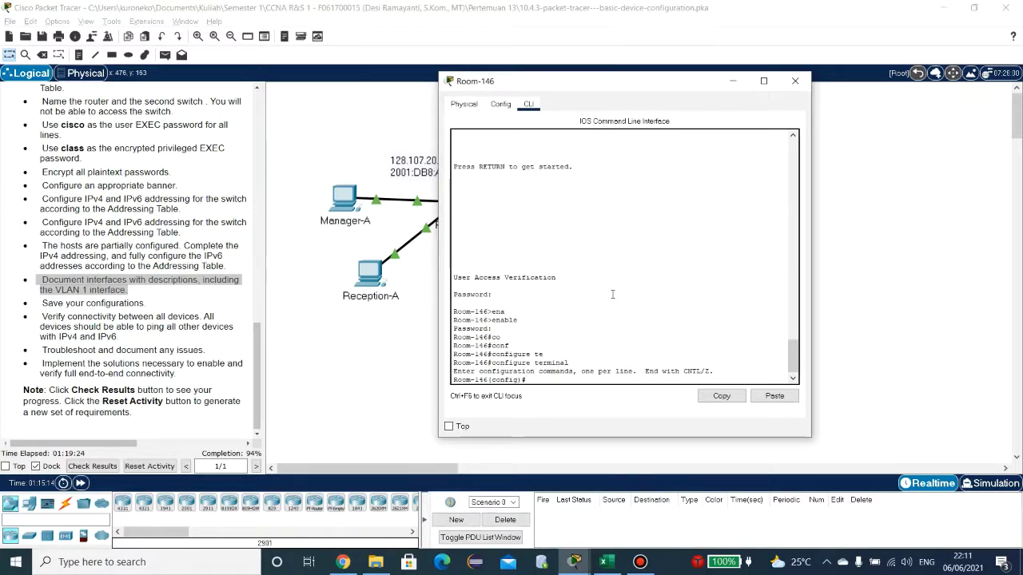
{"action": "left_click", "coordinate": [583, 551]}
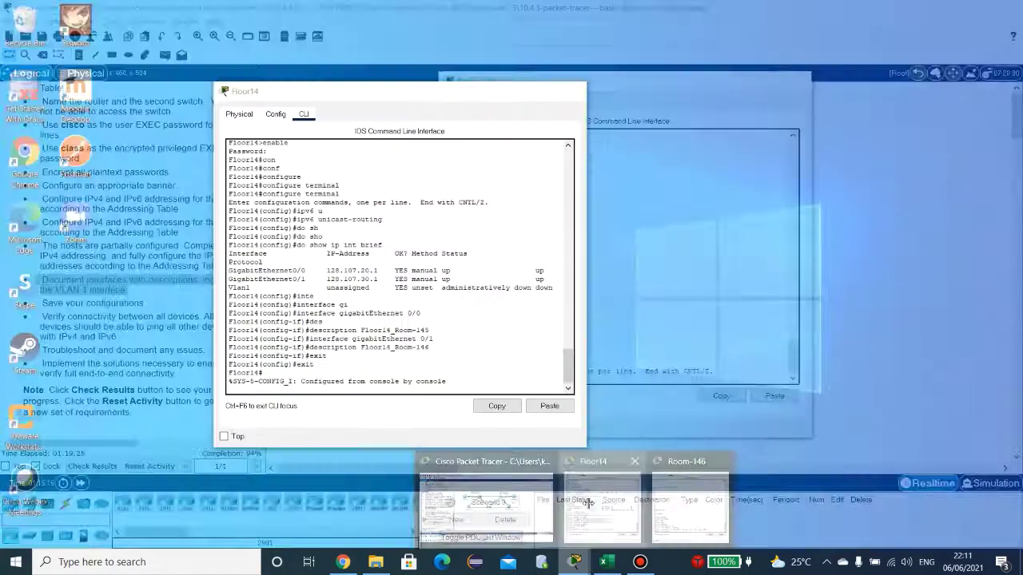
{"action": "left_click", "coordinate": [601, 503]}
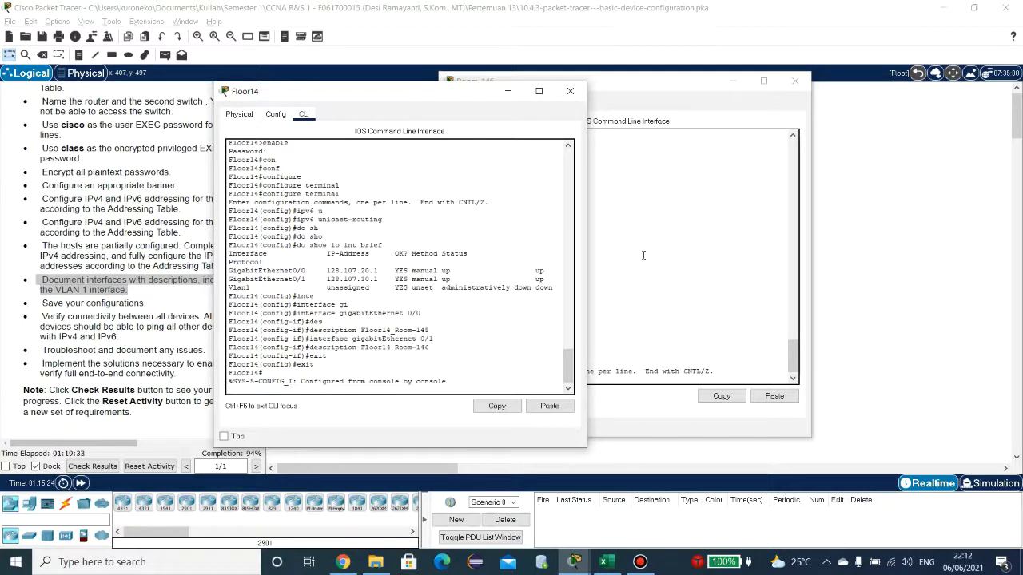
Step: List Room-146's interfaces with show ip int brief
{"action": "left_click", "coordinate": [642, 254]}
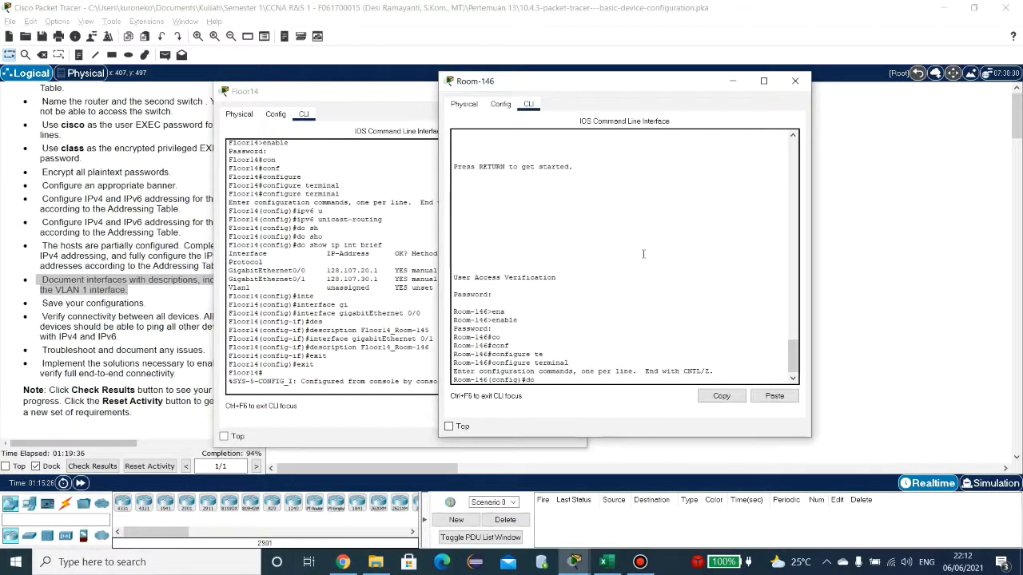
{"action": "type", "text": "show ip int brief"}
{"action": "key", "text": "Return"}
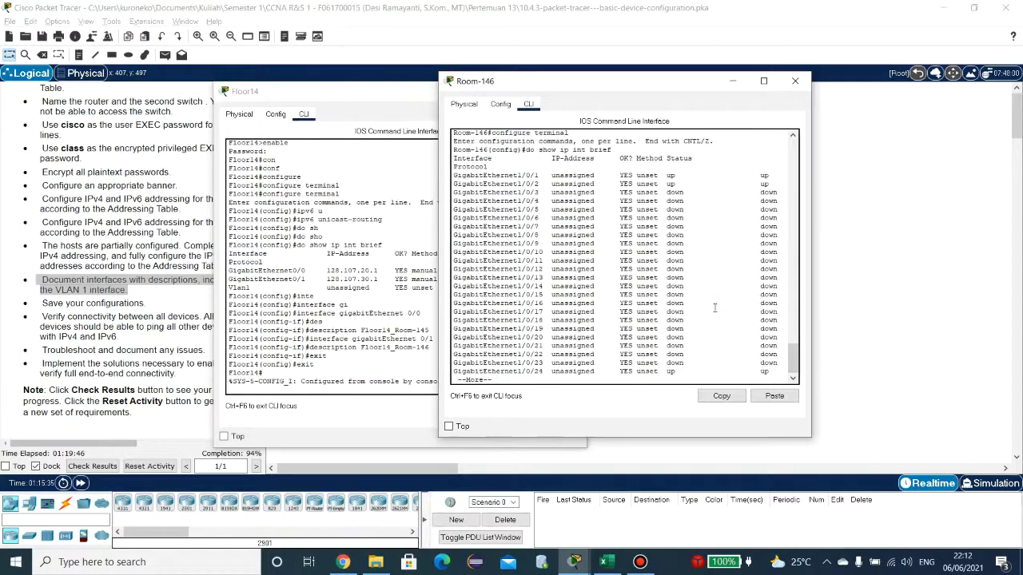
{"action": "key", "text": "space"}
{"action": "key", "text": "Return"}
{"action": "key", "text": "Return"}
{"action": "key", "text": "Return"}
{"action": "key", "text": "Return"}
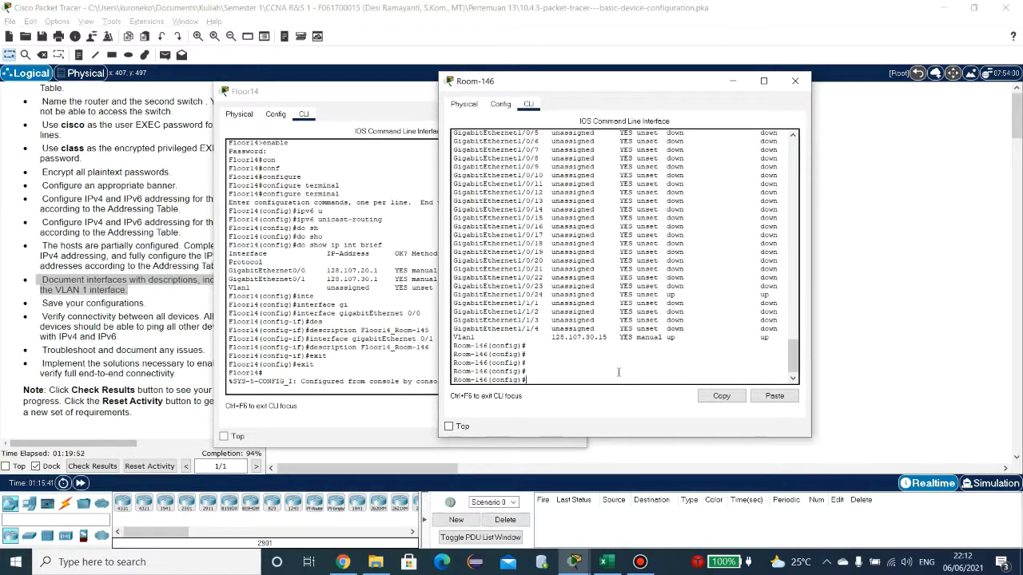
Step: Give Room-146's GigabitEthernet 1/0/1 the description manager-B
{"action": "type", "text": "inte"}
{"action": "key", "text": "Tab"}
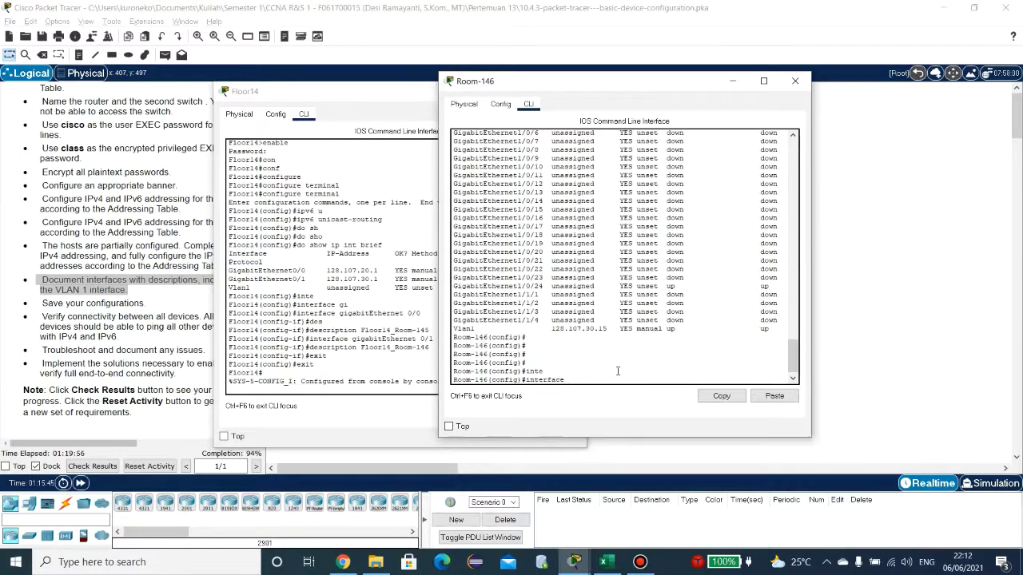
{"action": "type", "text": "gi"}
{"action": "key", "text": "Tab"}
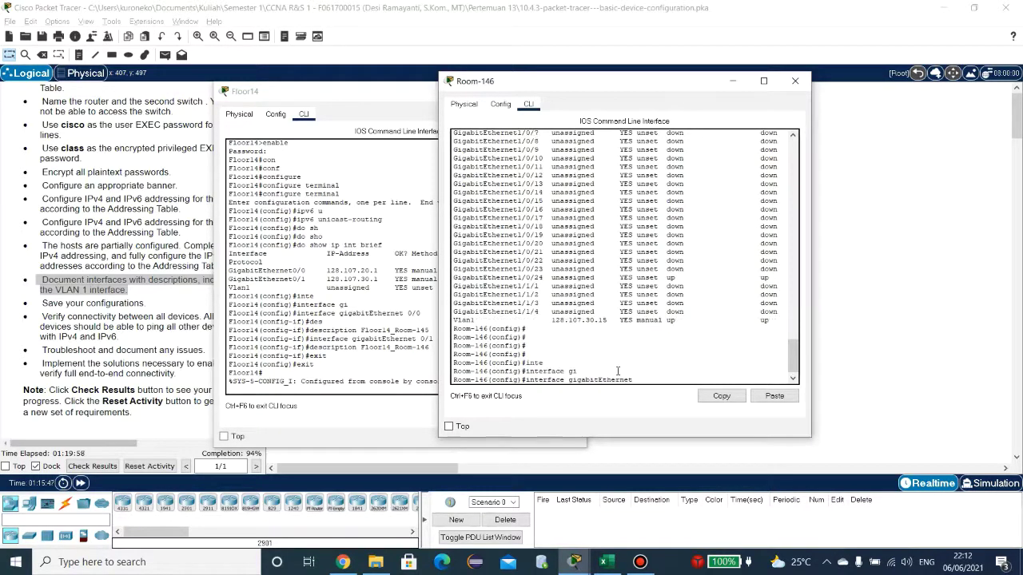
{"action": "type", "text": "1/0/"}
{"action": "key", "text": "Tab"}
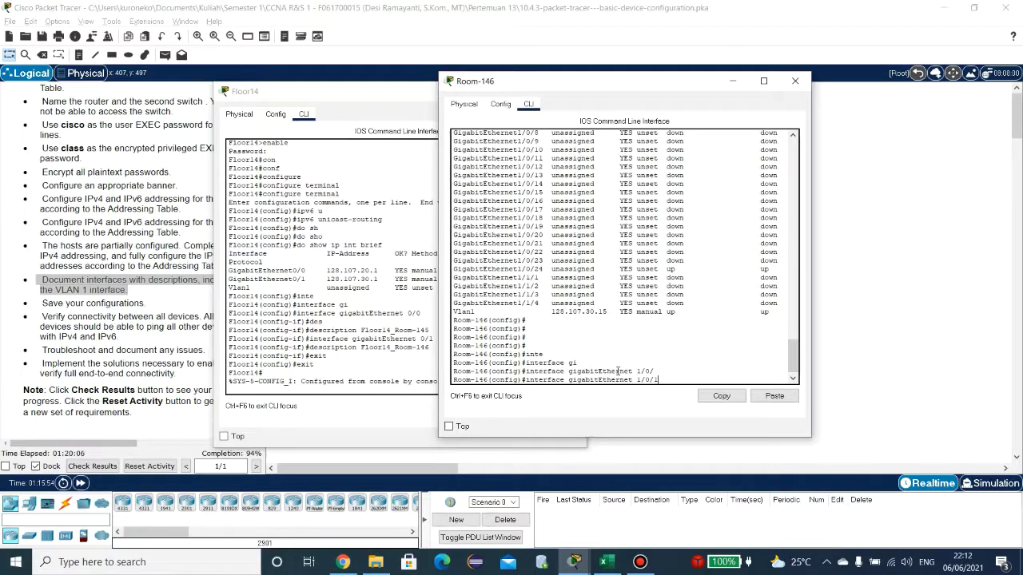
{"action": "type", "text": "1"}
{"action": "scroll", "coordinate": [618, 372], "scroll_direction": "up", "scroll_amount": 6}
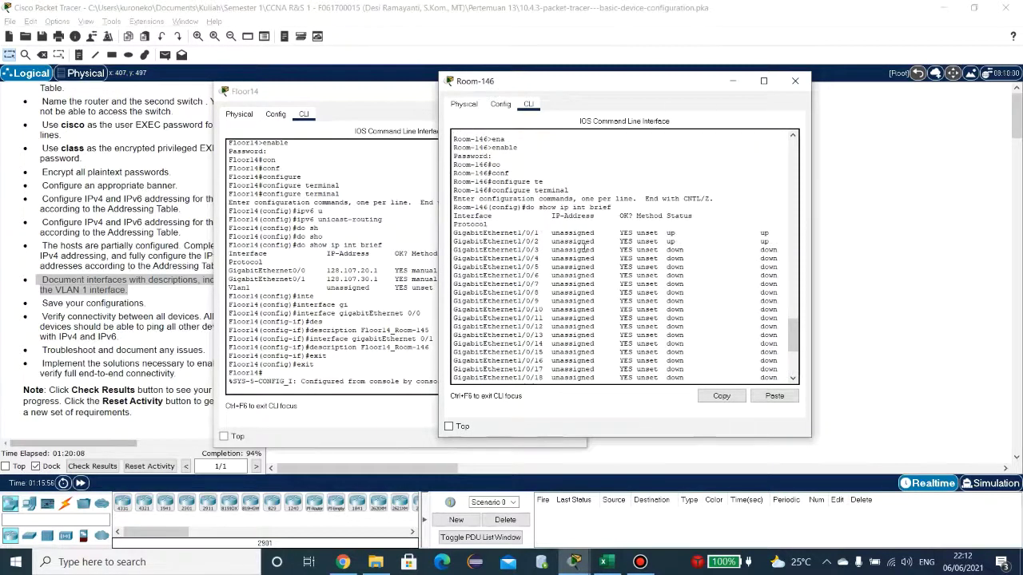
{"action": "key", "text": "Return"}
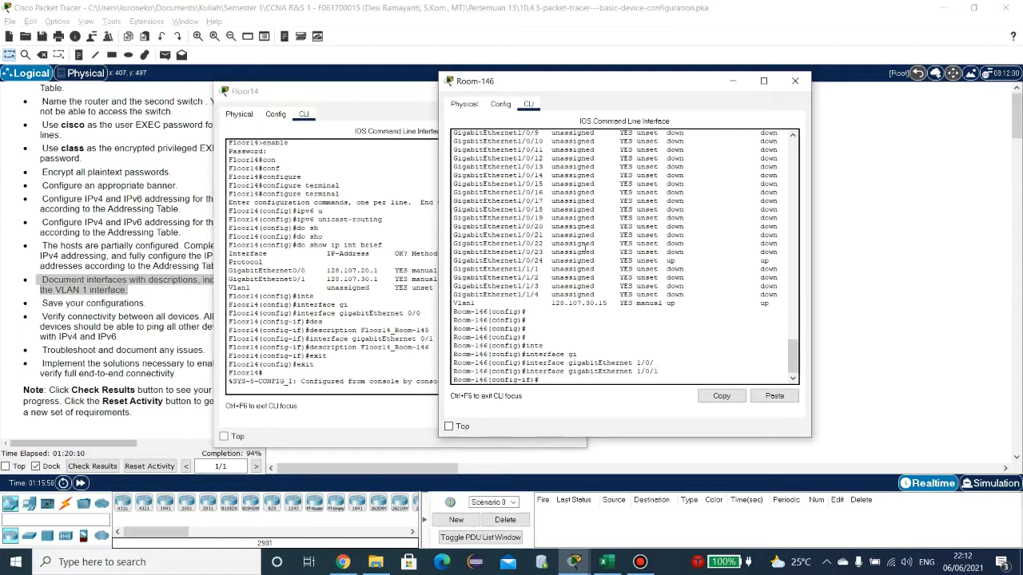
{"action": "type", "text": "desc"}
{"action": "key", "text": "Tab"}
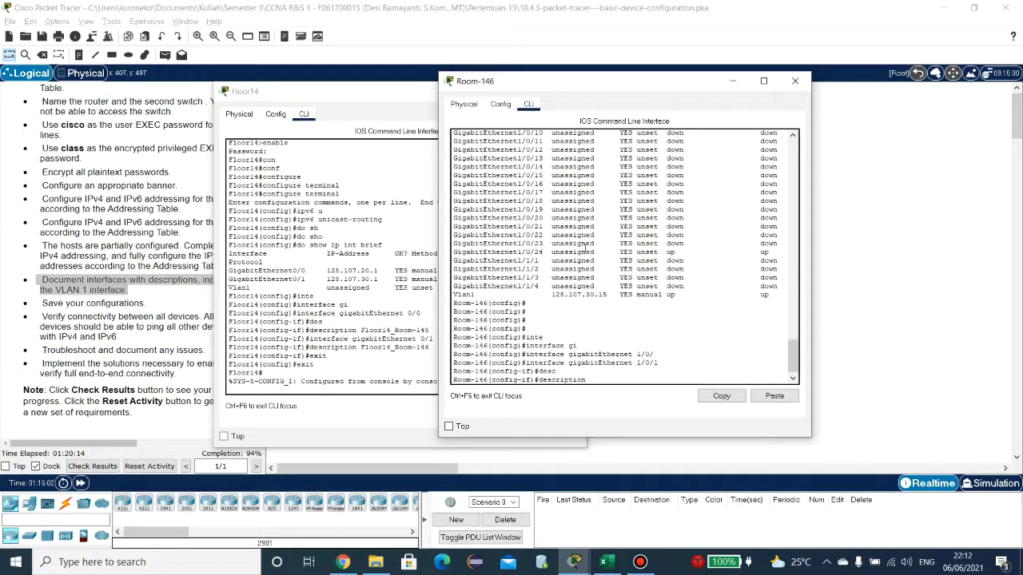
{"action": "key", "text": "alt+Tab"}
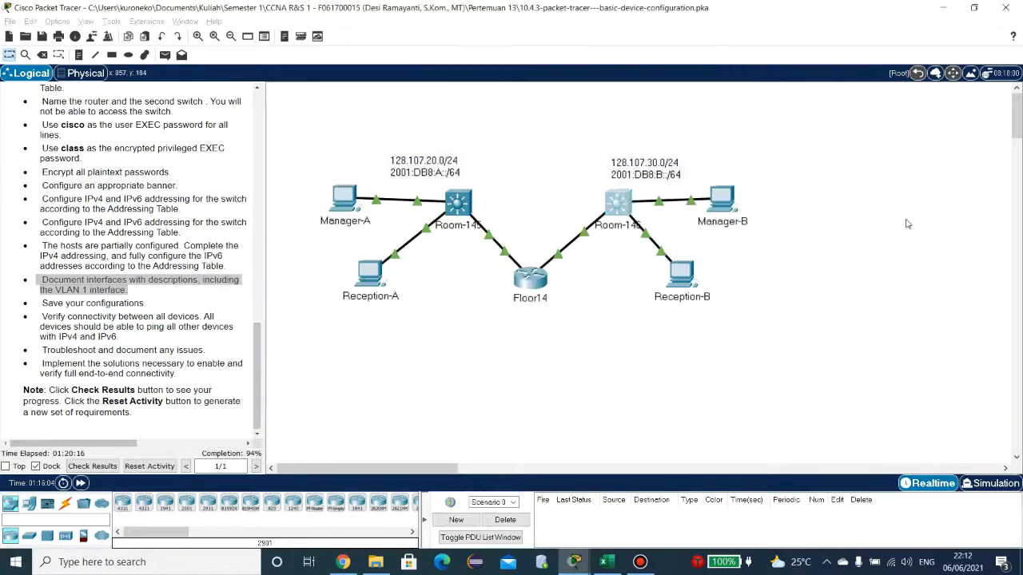
{"action": "key", "text": "alt+Tab"}
{"action": "key", "text": "alt+Tab"}
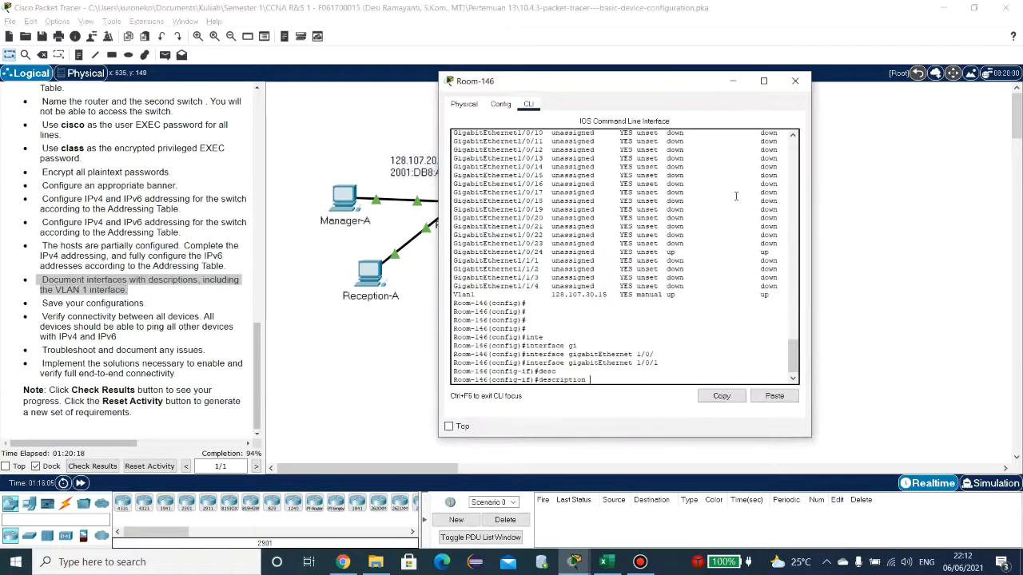
{"action": "type", "text": "manager"}
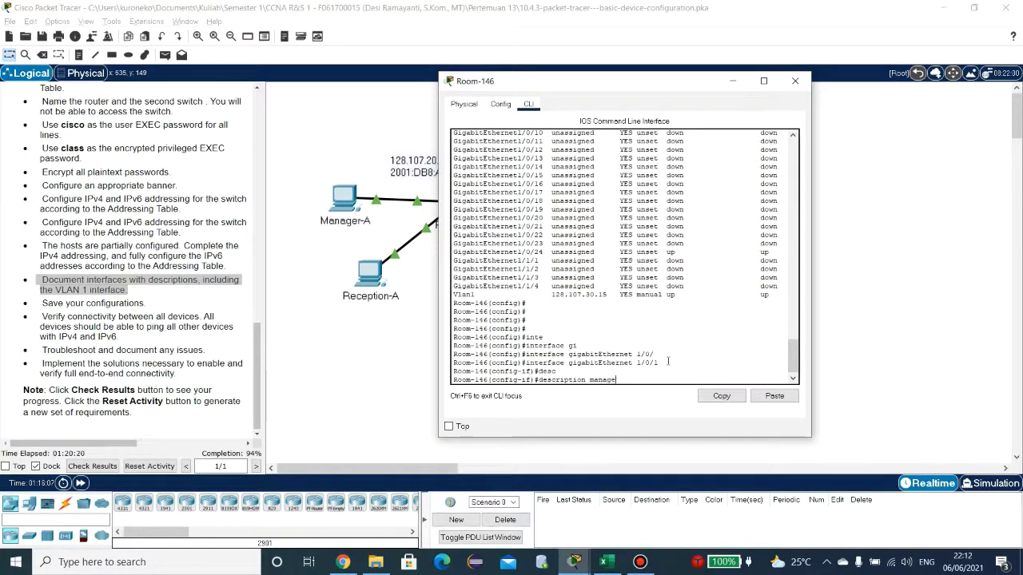
{"action": "type", "text": "-B"}
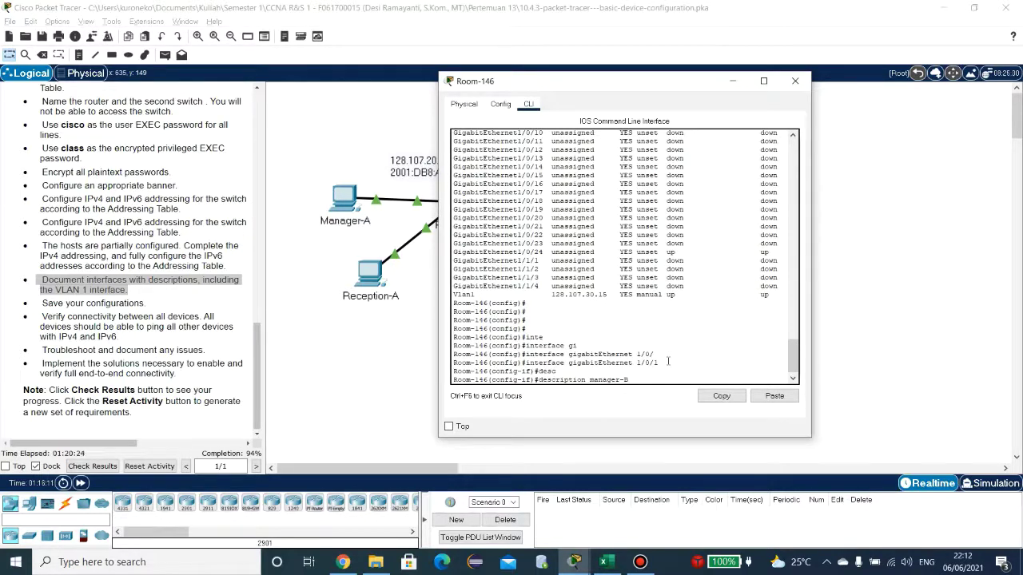
{"action": "key", "text": "Return"}
Step: Describe GigabitEthernet 1/0/2 as Reception-B and return to global configuration
{"action": "key", "text": "Up"}
{"action": "key", "text": "Up"}
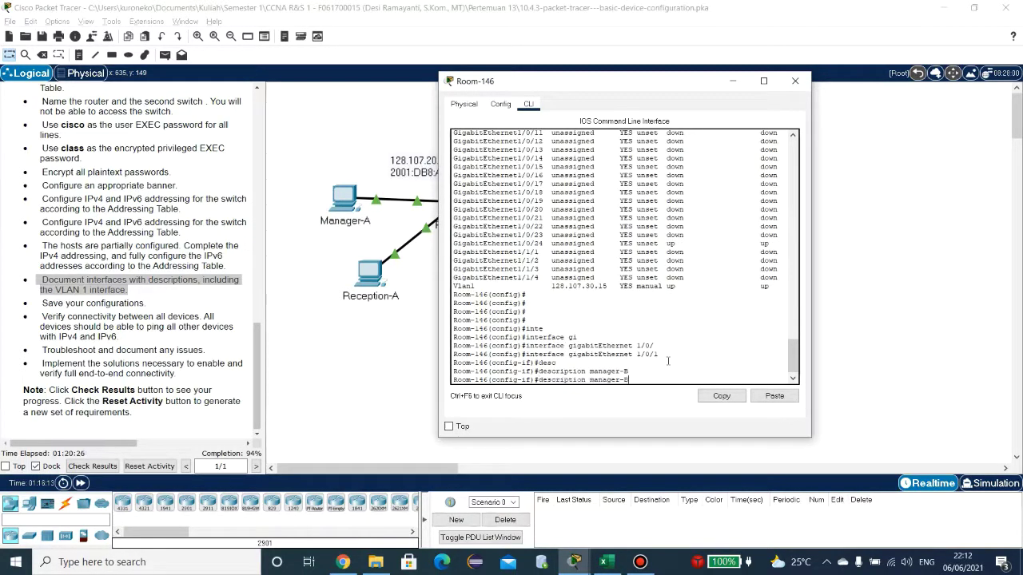
{"action": "key", "text": "BackSpace"}
{"action": "type", "text": "2"}
{"action": "scroll", "coordinate": [668, 361], "scroll_direction": "up", "scroll_amount": 3}
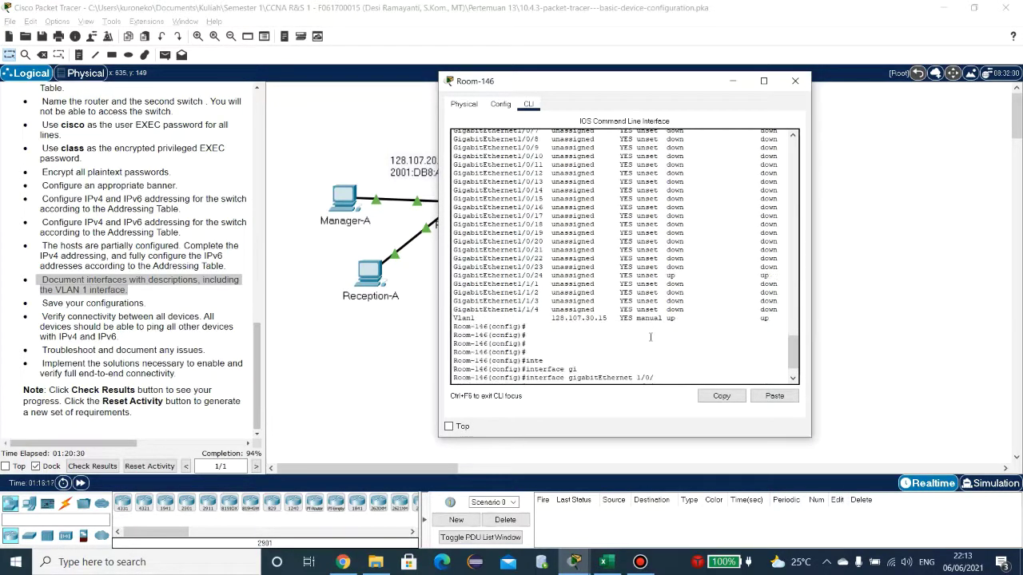
{"action": "key", "text": "Return"}
{"action": "key", "text": "Up"}
{"action": "key", "text": "Up"}
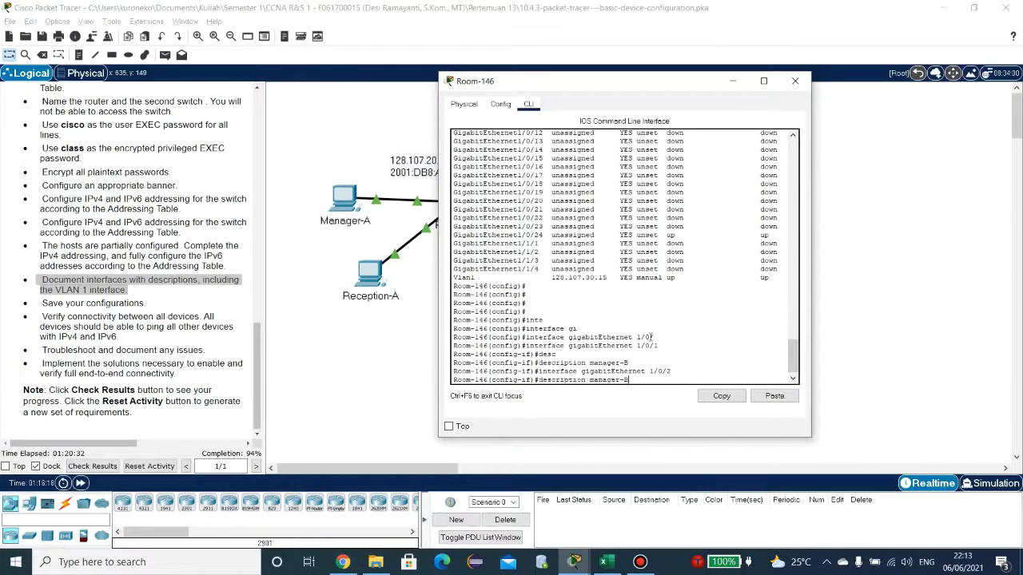
{"action": "key", "text": "BackSpace"}
{"action": "key", "text": "BackSpace"}
{"action": "key", "text": "BackSpace"}
{"action": "key", "text": "BackSpace"}
{"action": "key", "text": "BackSpace"}
{"action": "key", "text": "BackSpace"}
{"action": "key", "text": "BackSpace"}
{"action": "key", "text": "BackSpace"}
{"action": "key", "text": "BackSpace"}
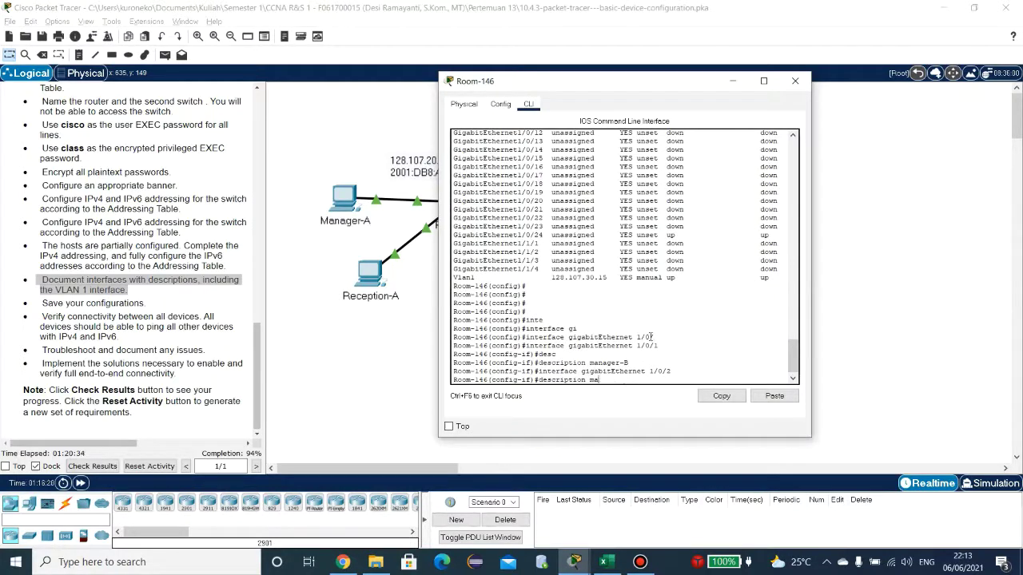
{"action": "type", "text": "Reception"}
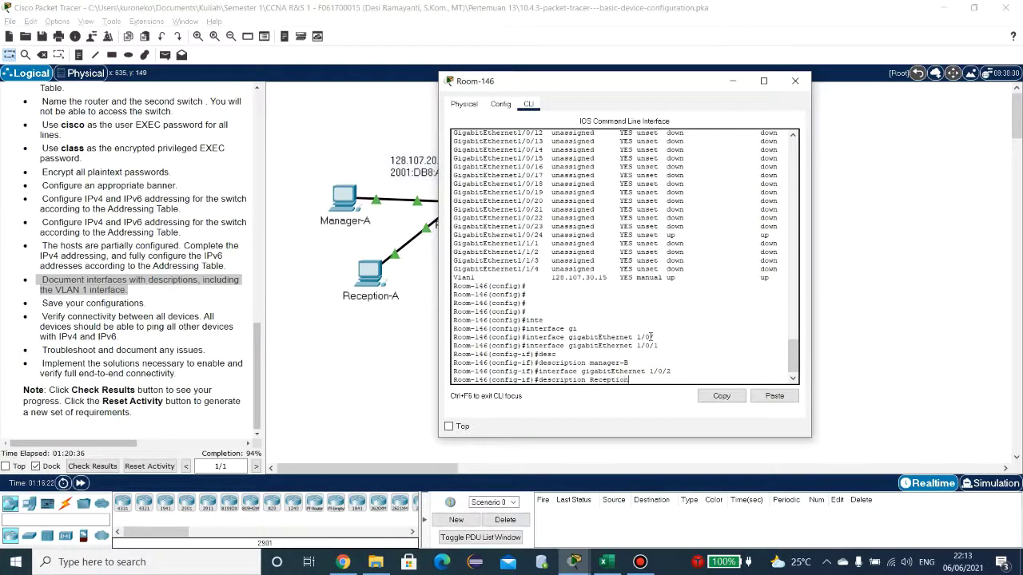
{"action": "type", "text": "-B"}
{"action": "key", "text": "Return"}
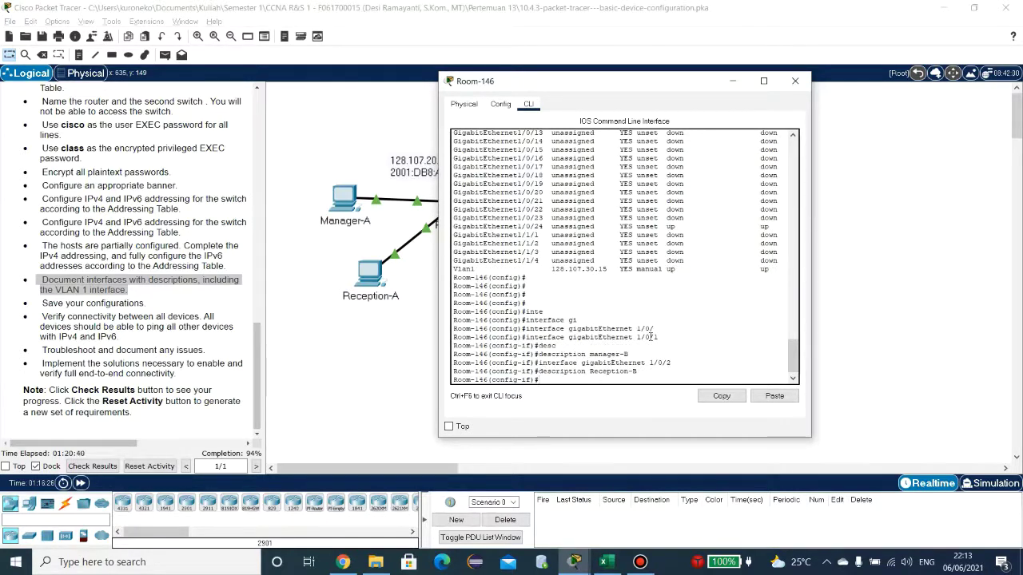
{"action": "type", "text": "exit"}
{"action": "key", "text": "Return"}
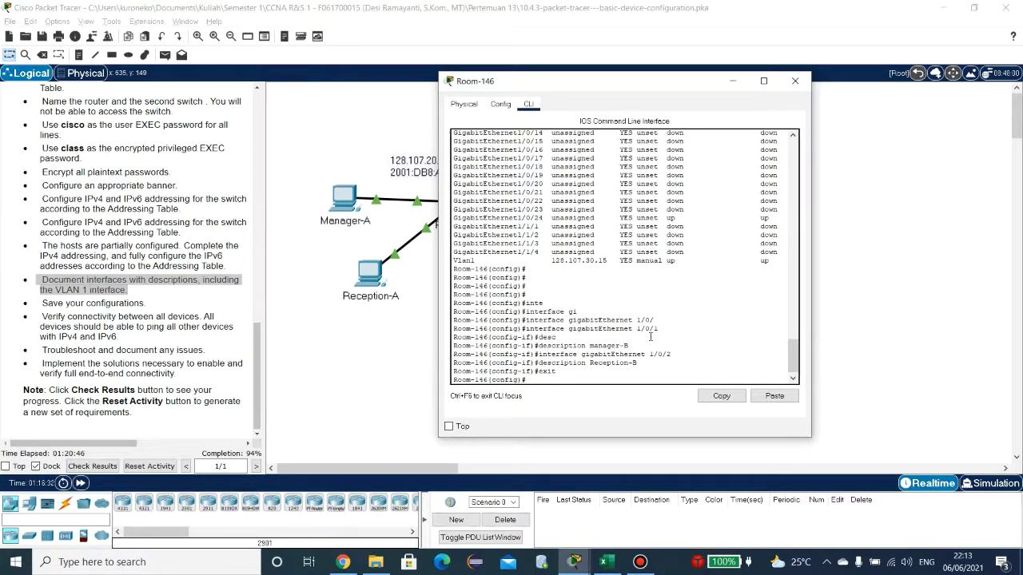
Step: Give Room-146's interface VLAN 1 the description vlan1
{"action": "type", "text": "inte"}
{"action": "key", "text": "Tab"}
{"action": "type", "text": "vla"}
{"action": "key", "text": "Tab"}
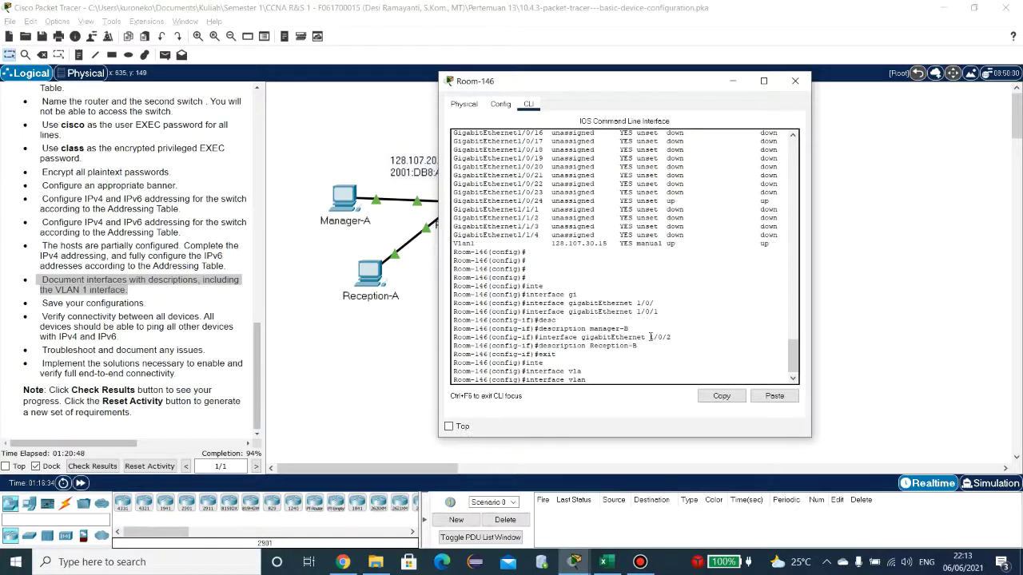
{"action": "type", "text": "1"}
{"action": "key", "text": "Return"}
{"action": "type", "text": "des"}
{"action": "key", "text": "Tab"}
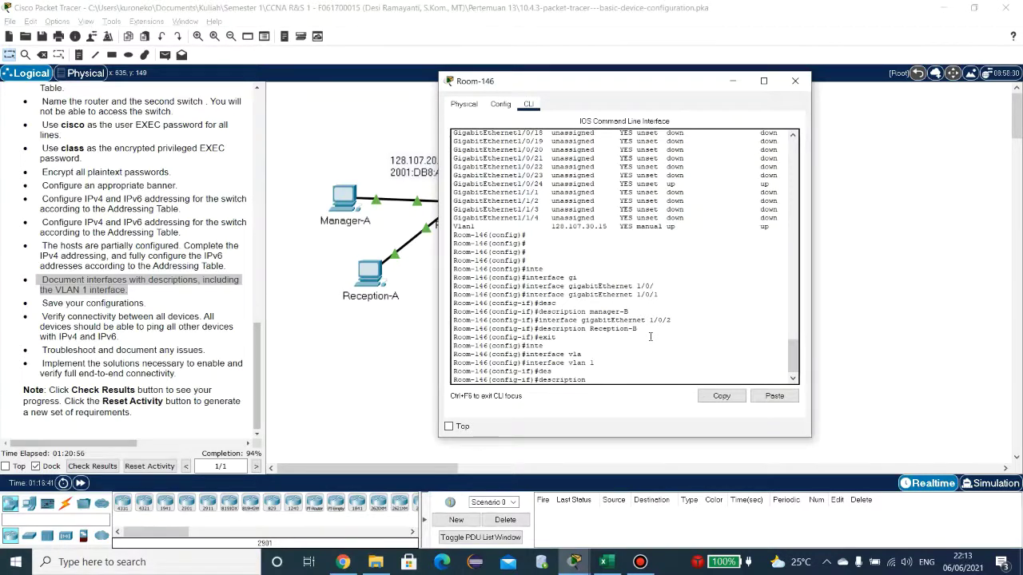
{"action": "type", "text": "vla"}
{"action": "key", "text": "Tab"}
{"action": "type", "text": "n"}
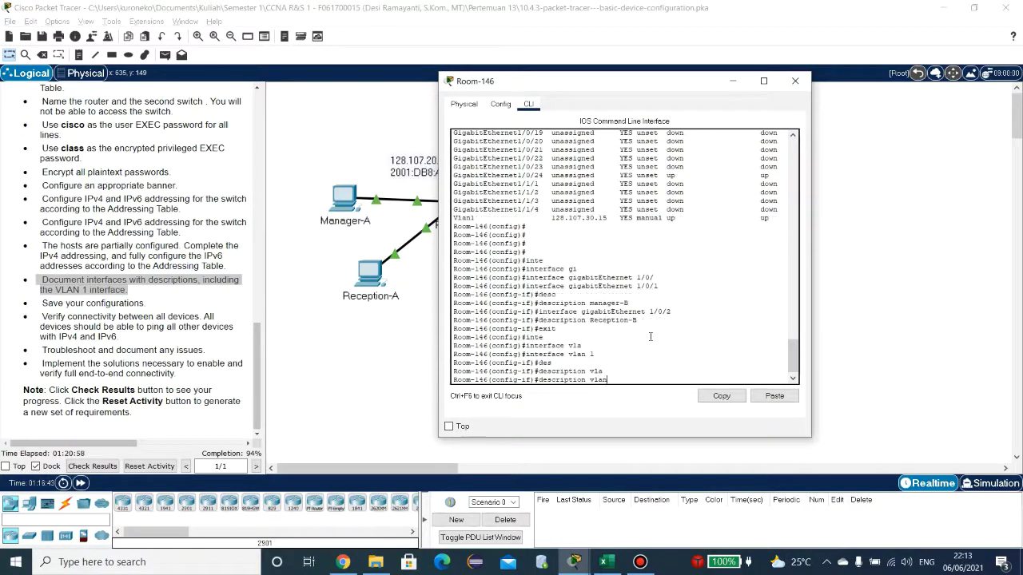
{"action": "type", "text": "1"}
{"action": "key", "text": "Return"}
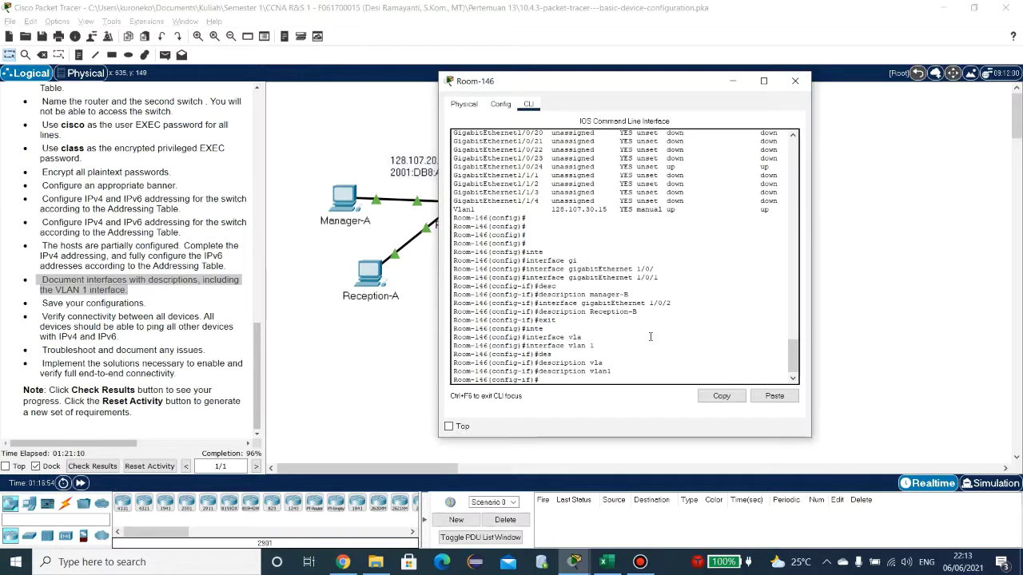
Step: Leave interface configuration and bring the lab instructions forward
{"action": "type", "text": "exit"}
{"action": "key", "text": "Return"}
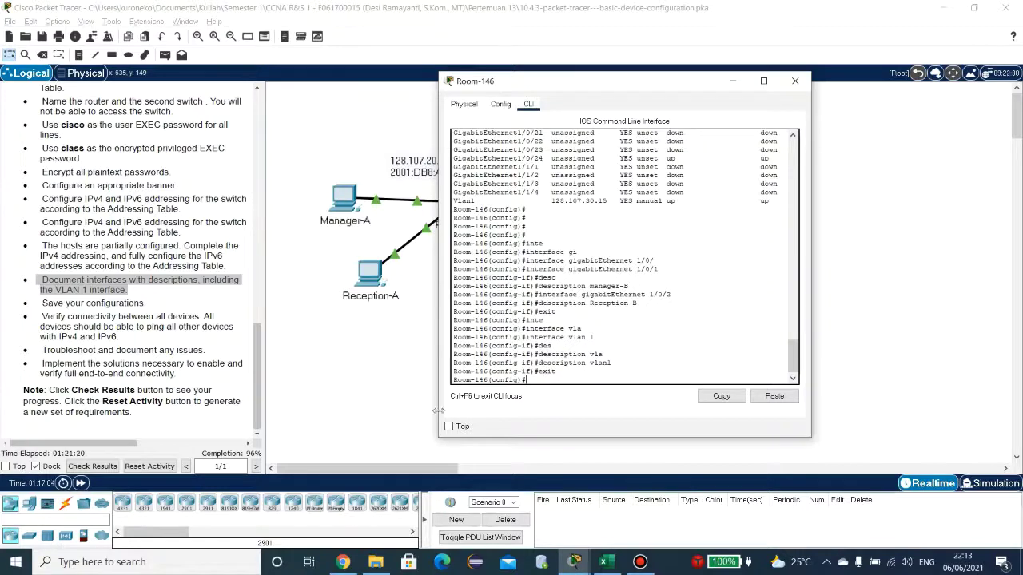
{"action": "double_click", "coordinate": [115, 304]}
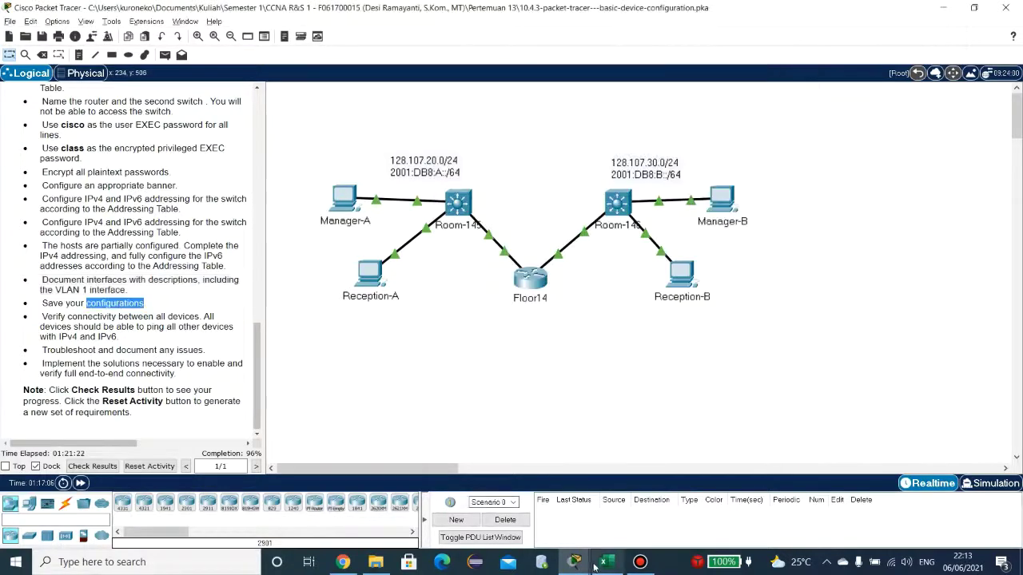
Step: Return to the Room-146 console and exit to the privileged prompt
{"action": "mouse_move", "coordinate": [573, 562]}
{"action": "left_click", "coordinate": [703, 511]}
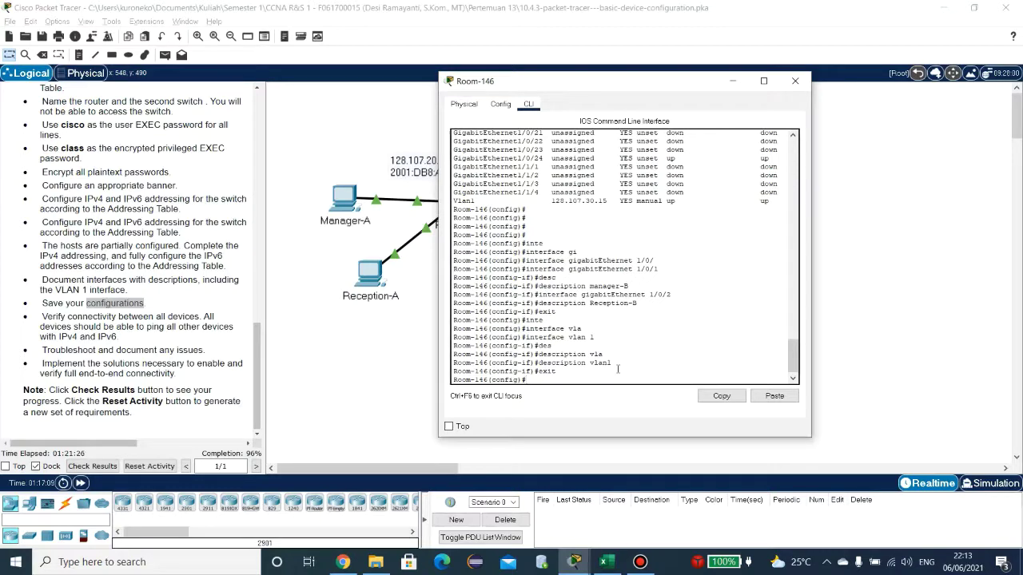
{"action": "type", "text": "ex"}
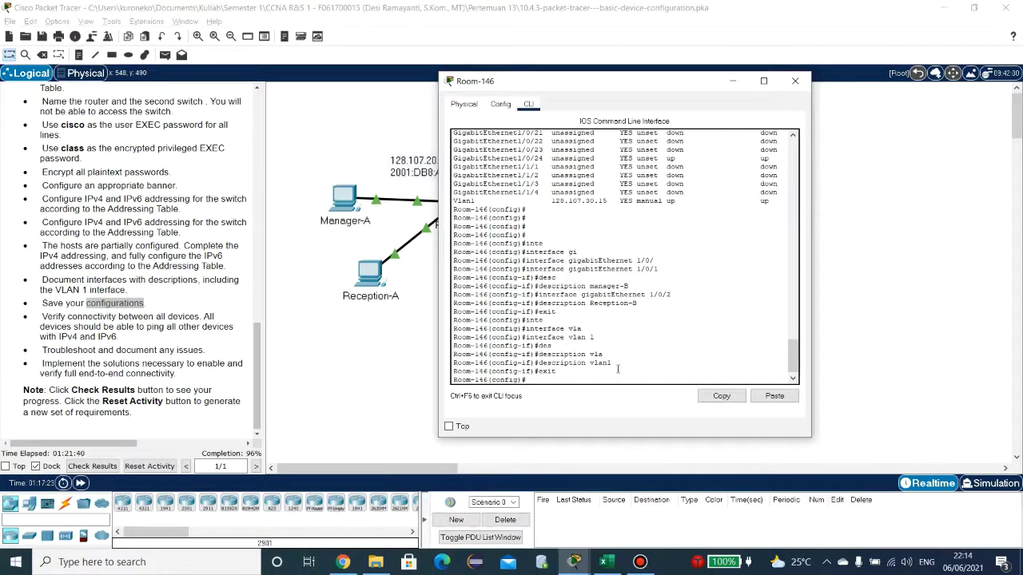
{"action": "type", "text": "ru"}
{"action": "key", "text": "Tab"}
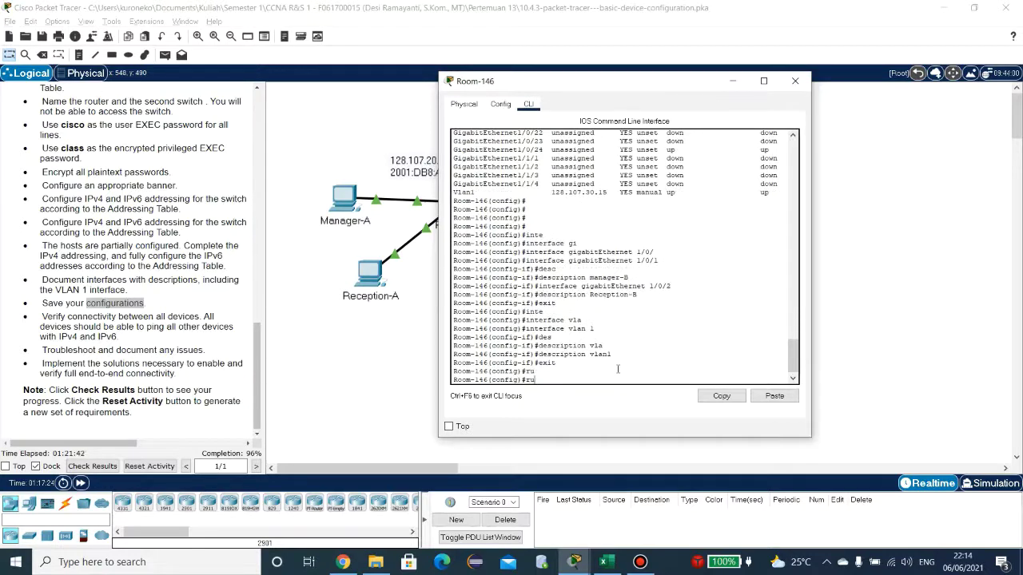
{"action": "key", "text": "BackSpace"}
{"action": "key", "text": "BackSpace"}
{"action": "type", "text": "exit"}
{"action": "key", "text": "Return"}
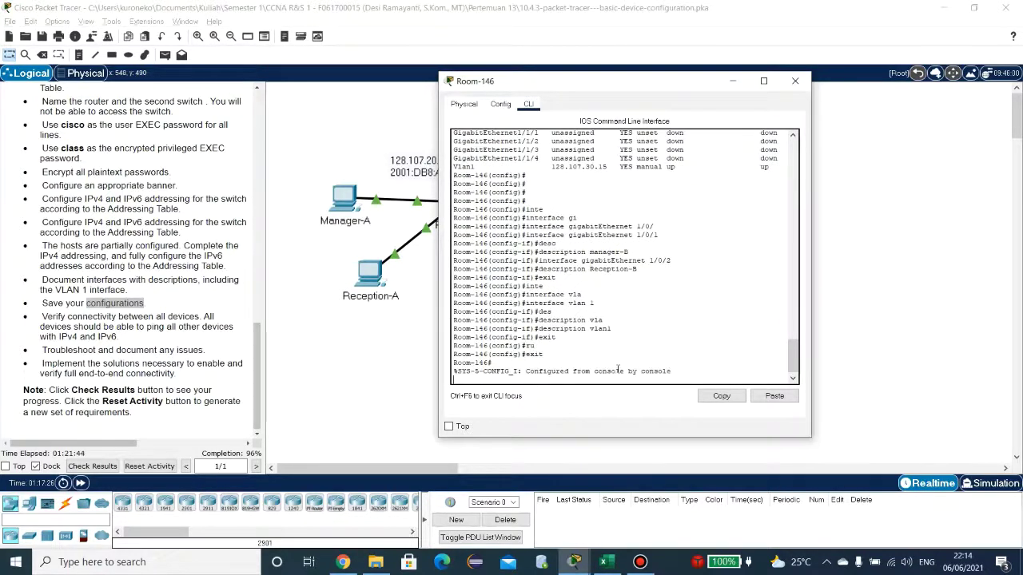
{"action": "key", "text": "Return"}
Step: Run copy running-config startup-config on Room-146, accepting the default file name
{"action": "type", "text": "ru"}
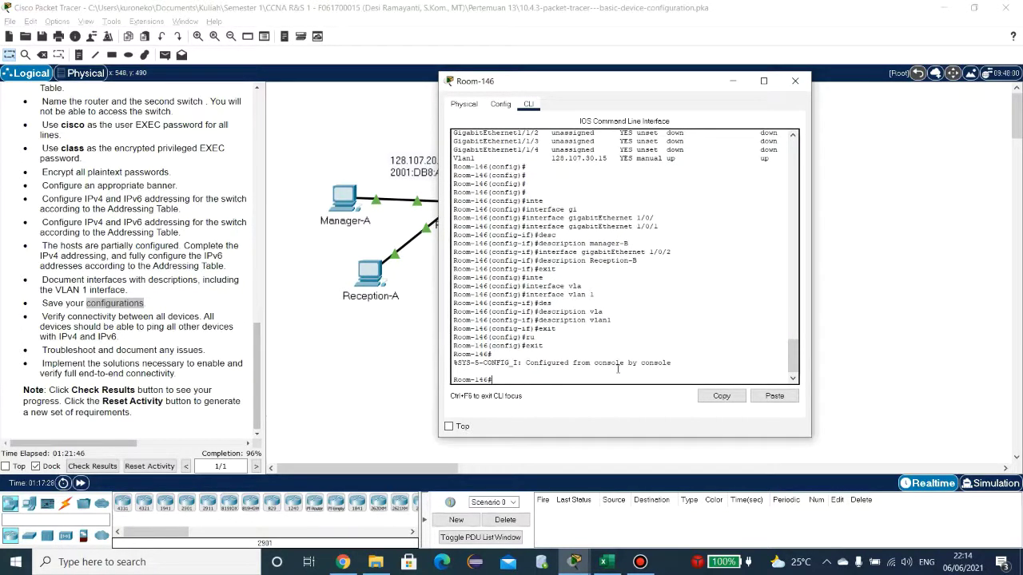
{"action": "key", "text": "Tab"}
{"action": "type", "text": "nn"}
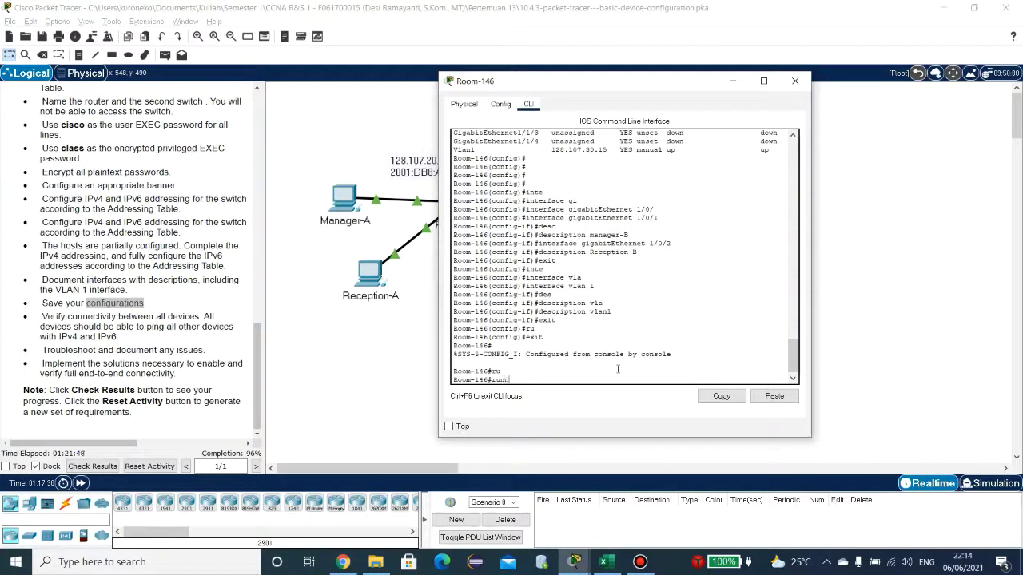
{"action": "type", "text": "i"}
{"action": "key", "text": "BackSpace"}
{"action": "key", "text": "BackSpace"}
{"action": "key", "text": "BackSpace"}
{"action": "key", "text": "BackSpace"}
{"action": "type", "text": "copy ru"}
{"action": "key", "text": "Tab"}
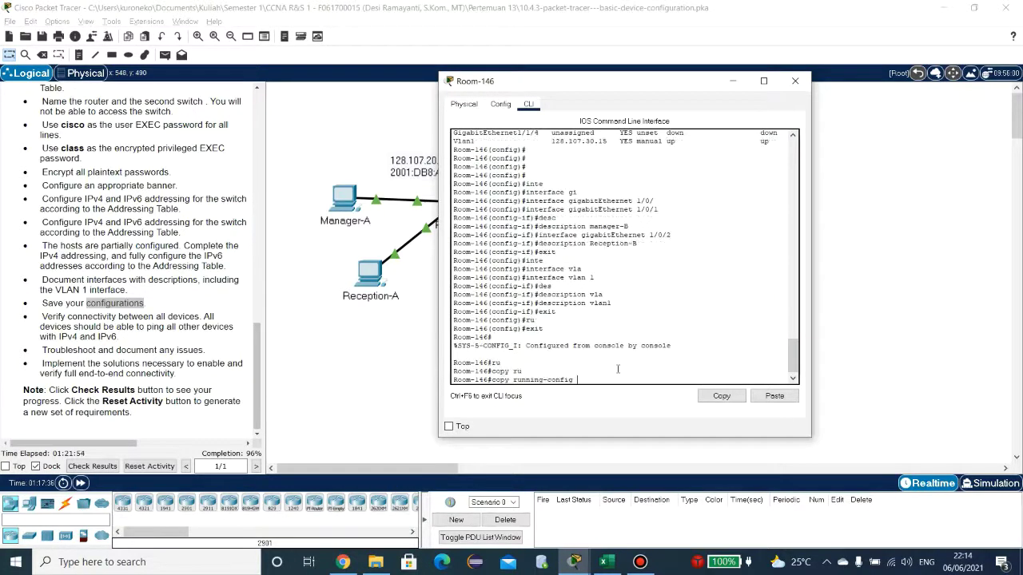
{"action": "type", "text": "st"}
{"action": "key", "text": "Tab"}
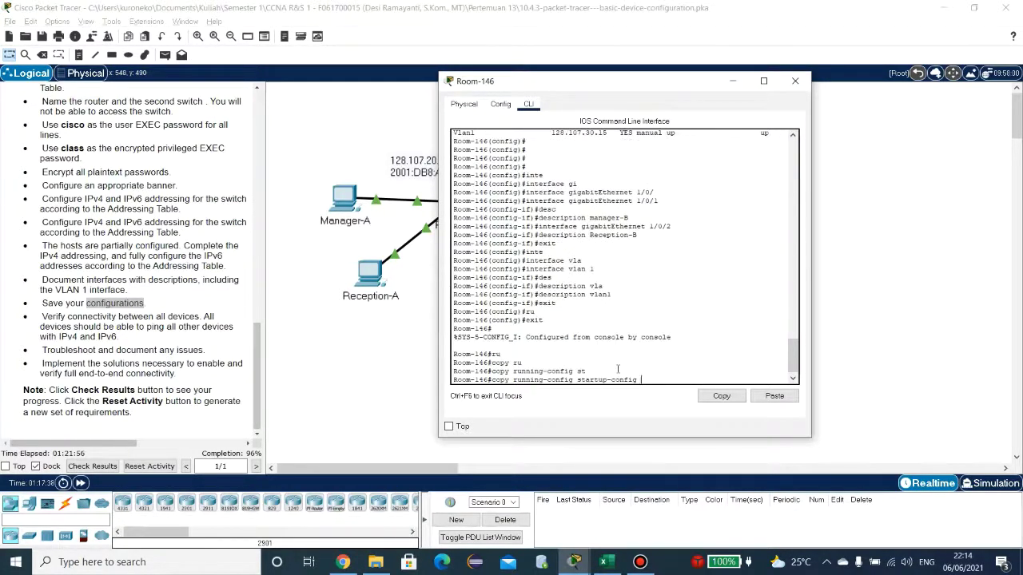
{"action": "key", "text": "Return"}
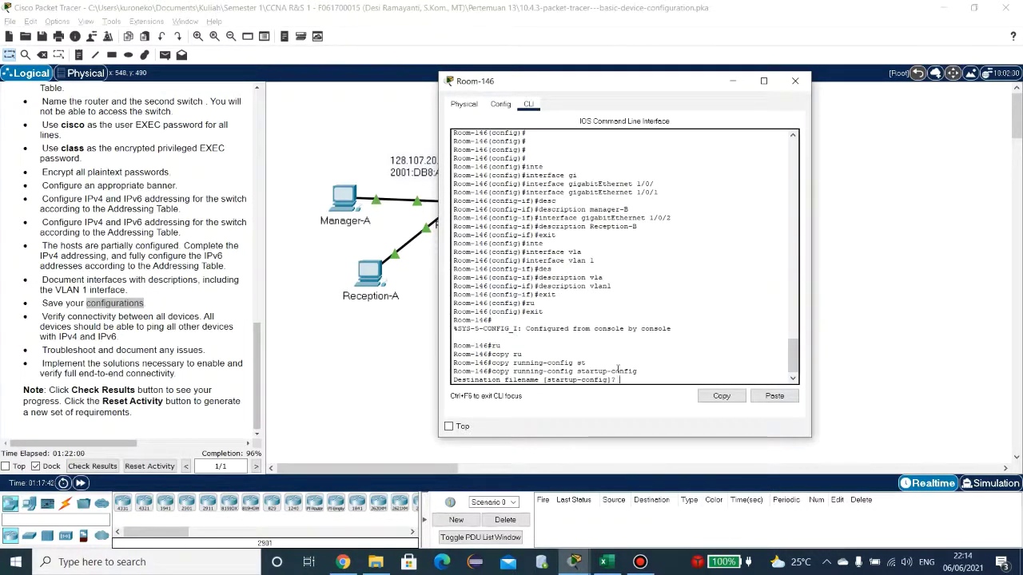
{"action": "key", "text": "Return"}
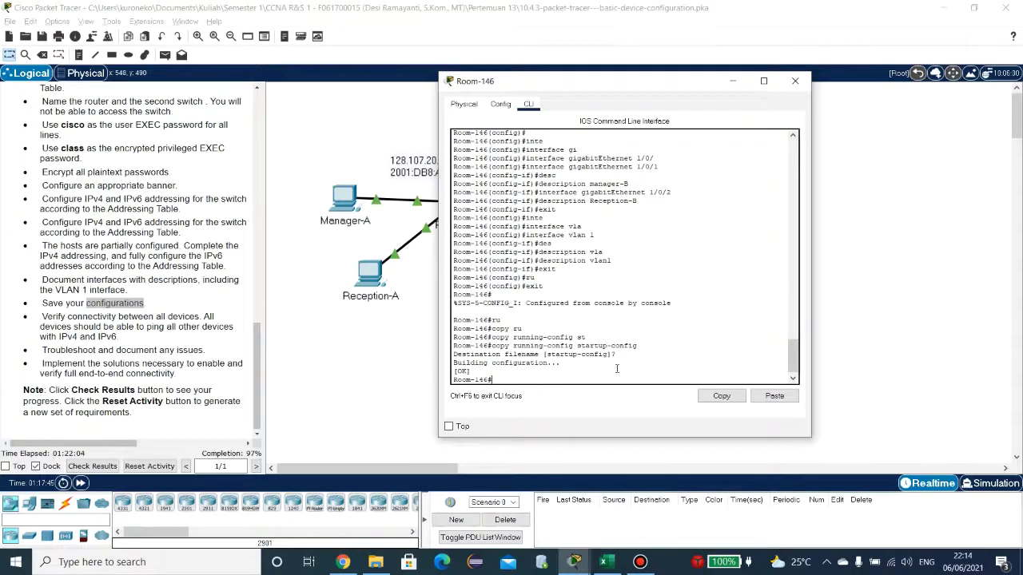
Step: Run copy running-config startup-config on Floor14, accepting the default destination name
{"action": "mouse_move", "coordinate": [574, 562]}
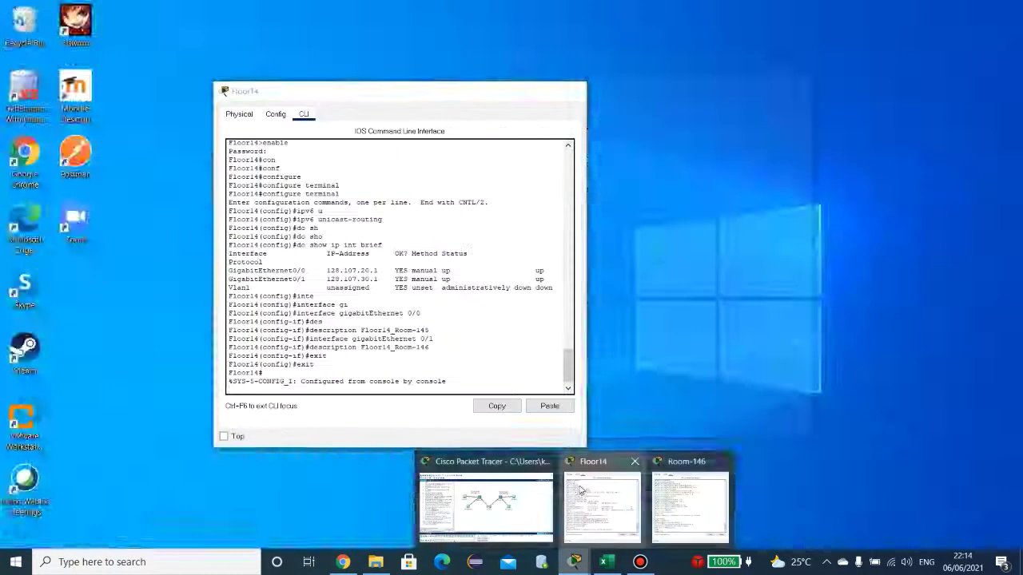
{"action": "left_click", "coordinate": [581, 491]}
{"action": "key", "text": "Return"}
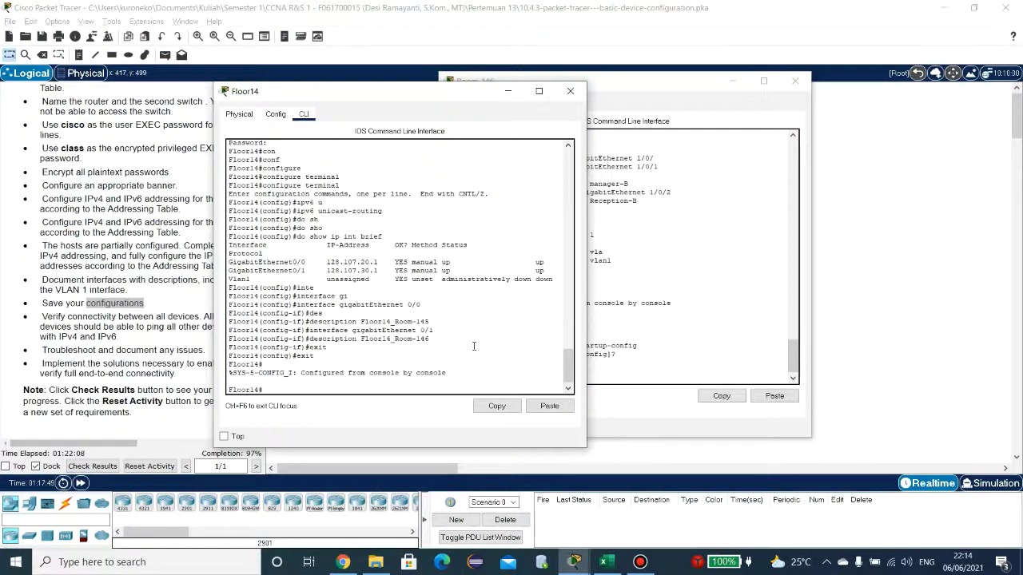
{"action": "type", "text": "cop"}
{"action": "type", "text": "y s"}
{"action": "type", "text": "ru"}
{"action": "key", "text": "Tab"}
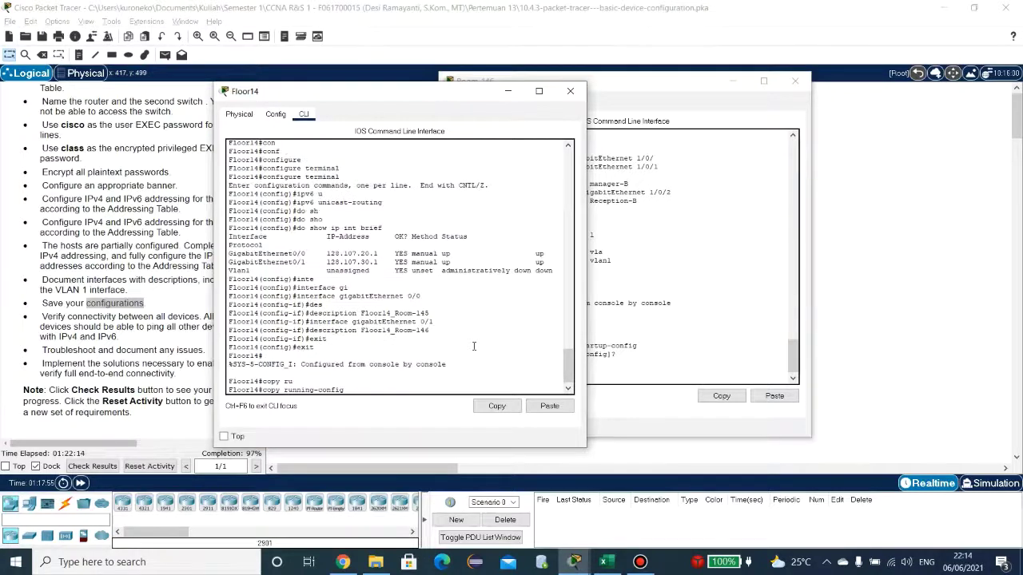
{"action": "type", "text": "st"}
{"action": "key", "text": "Tab"}
{"action": "key", "text": "Return"}
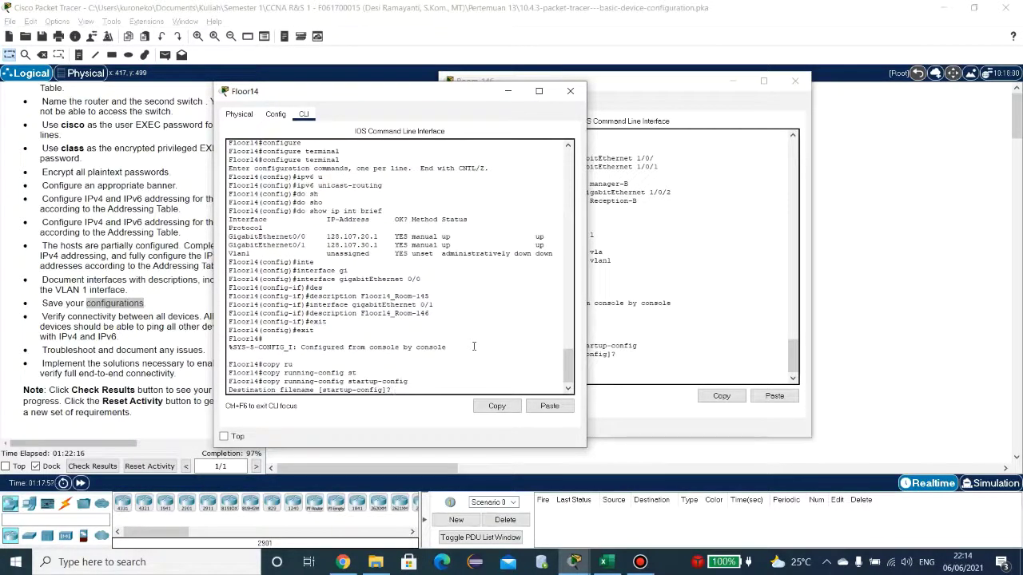
{"action": "key", "text": "Return"}
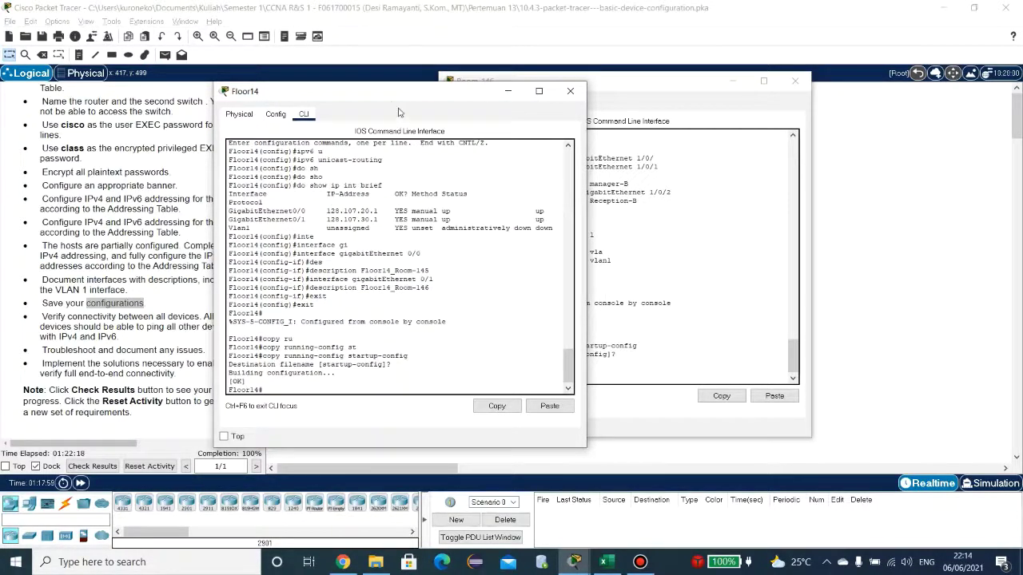
Step: Close the Floor14 and Room-146 consoles to reveal the topology
{"action": "left_click_drag", "start_coordinate": [388, 99], "coordinate": [787, 90]}
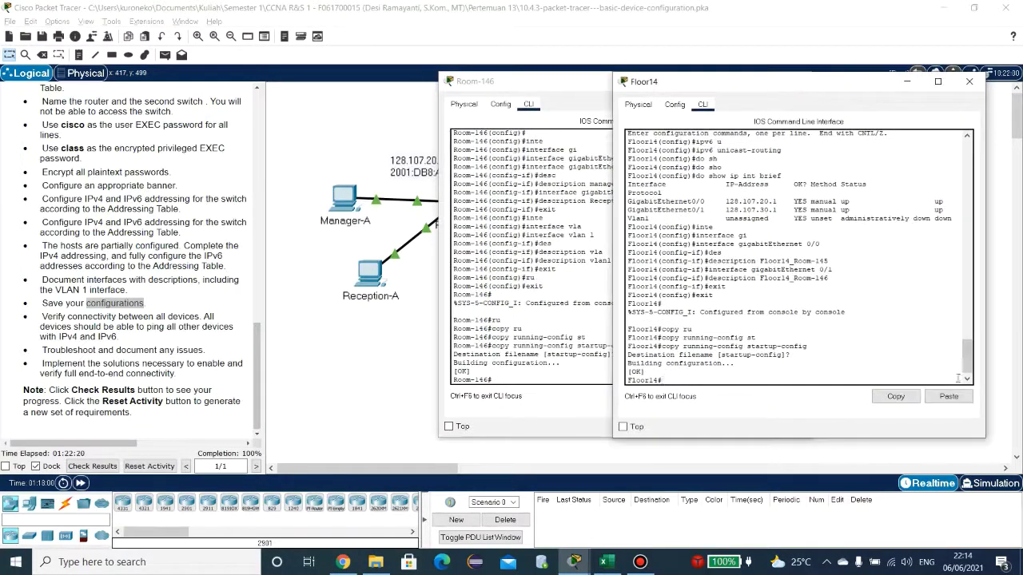
{"action": "left_click", "coordinate": [966, 85]}
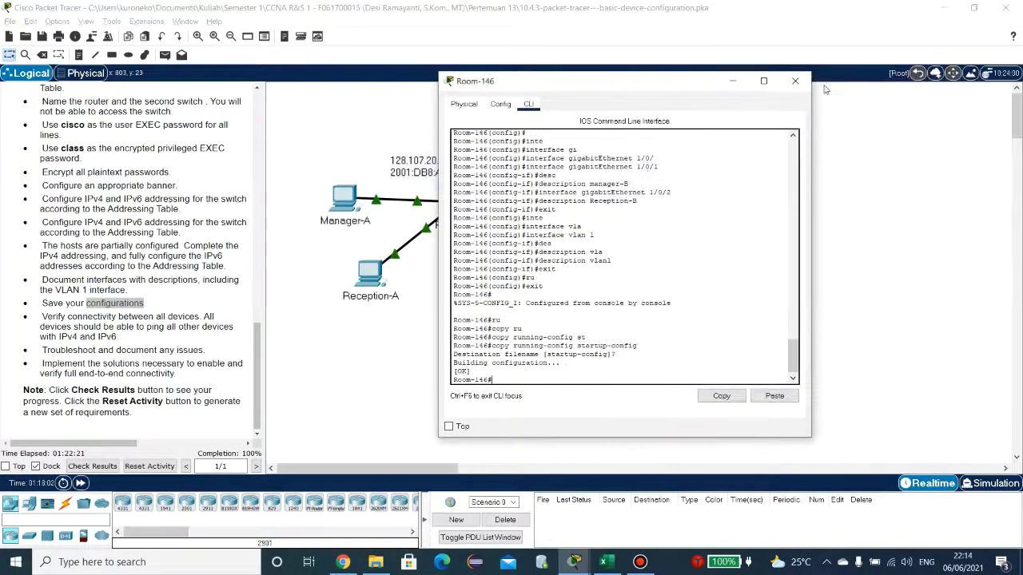
{"action": "left_click", "coordinate": [796, 81]}
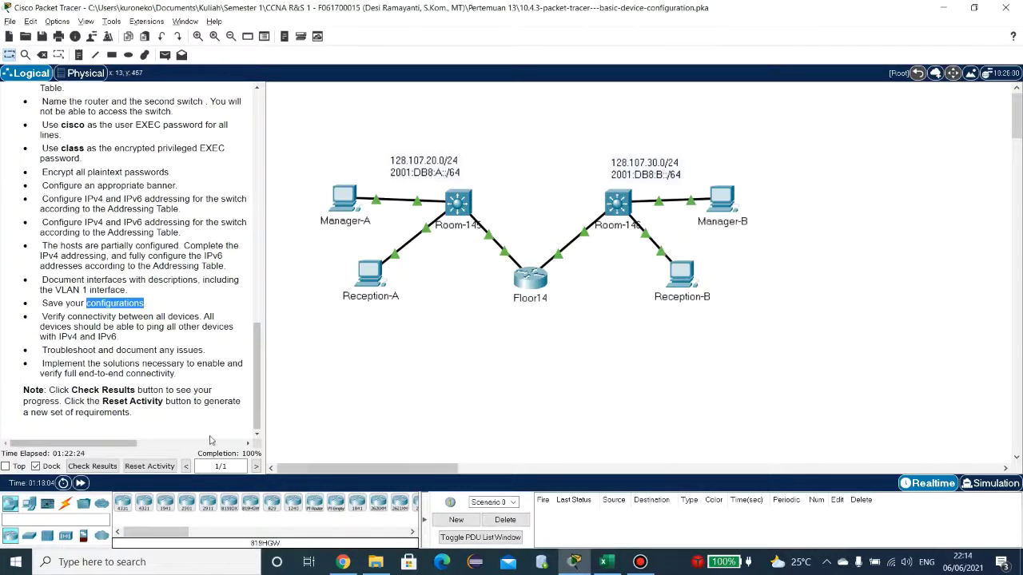